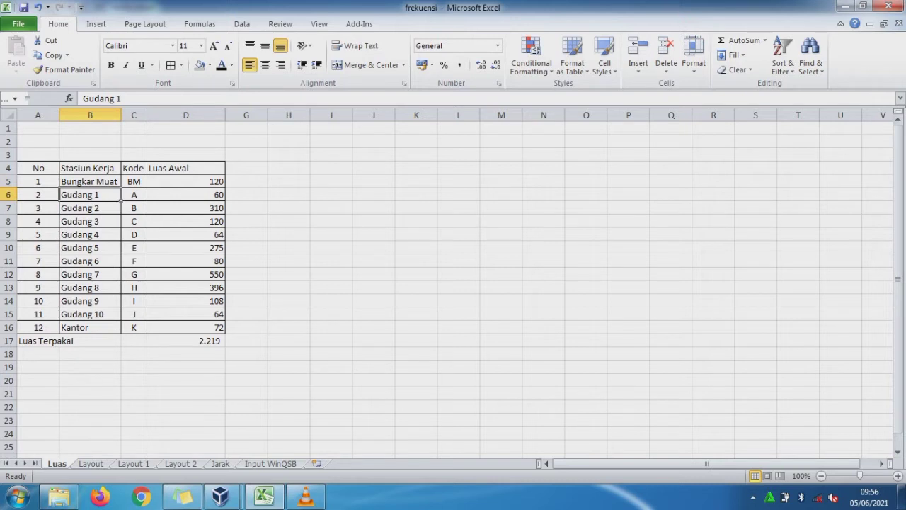
Go through the work station names in the Stasiun Kerja column of the Luas sheet
key("Down")
key("Down")
key("Down")
key("Down")
key("Down")
key("Down")
key("Down")
key("Down")
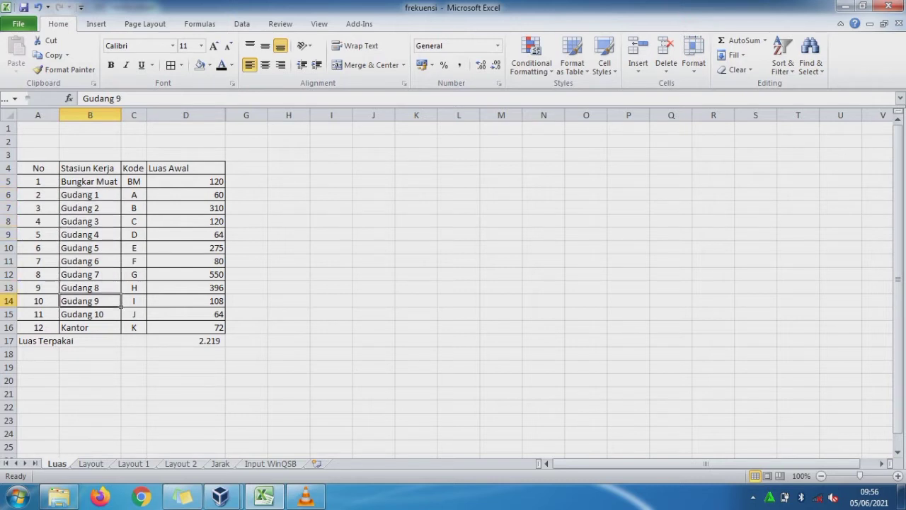
key("Down")
key("Down")
Go through the station codes in the Kode column, from Bungkar Muat down to Kantor
left_click(186, 181)
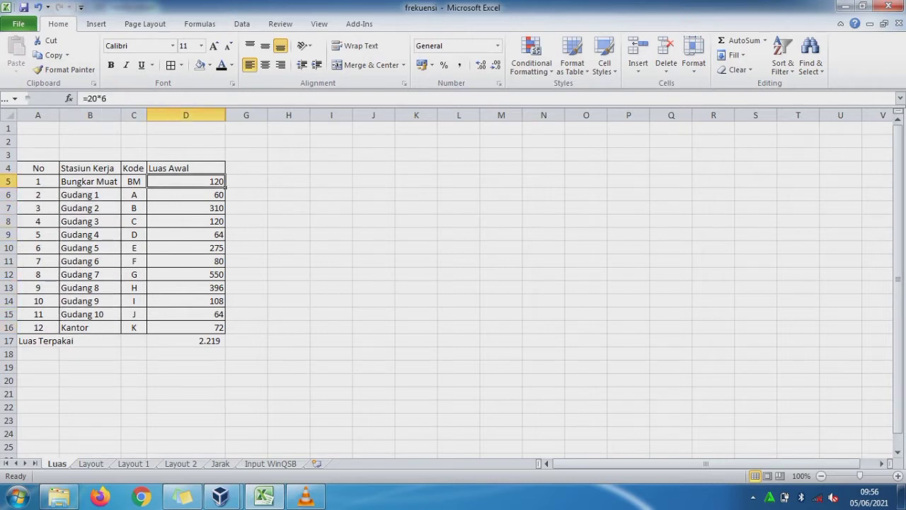
key("Left")
key("Down")
key("Down")
key("Down")
key("Down")
key("Down")
key("Down")
key("Down")
key("Down")
key("Down")
key("Down")
key("Down")
key("Down")
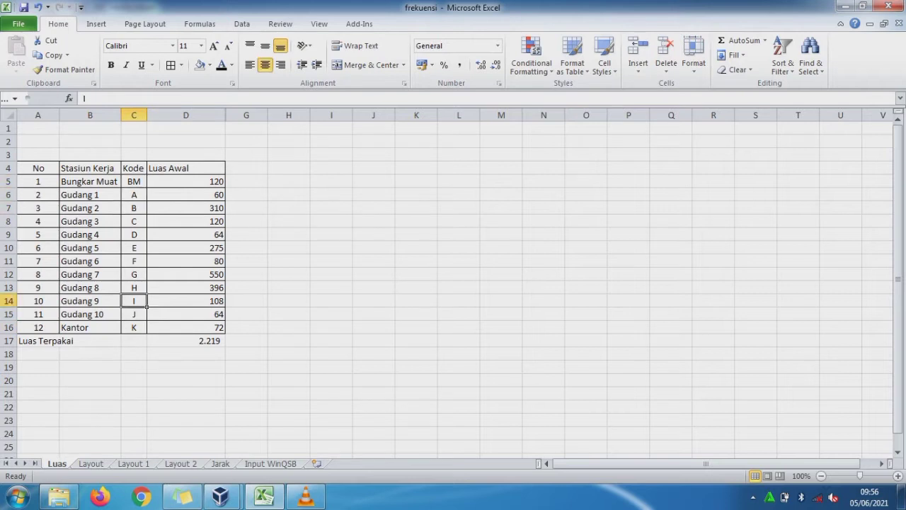
Review the Luas Awal areas of all stations and inspect the formula for Luas Terpakai in D17
left_click(186, 181)
key("Down")
key("Down")
key("Down")
key("Down")
key("Down")
key("Down")
key("Down")
key("Down")
key("Down")
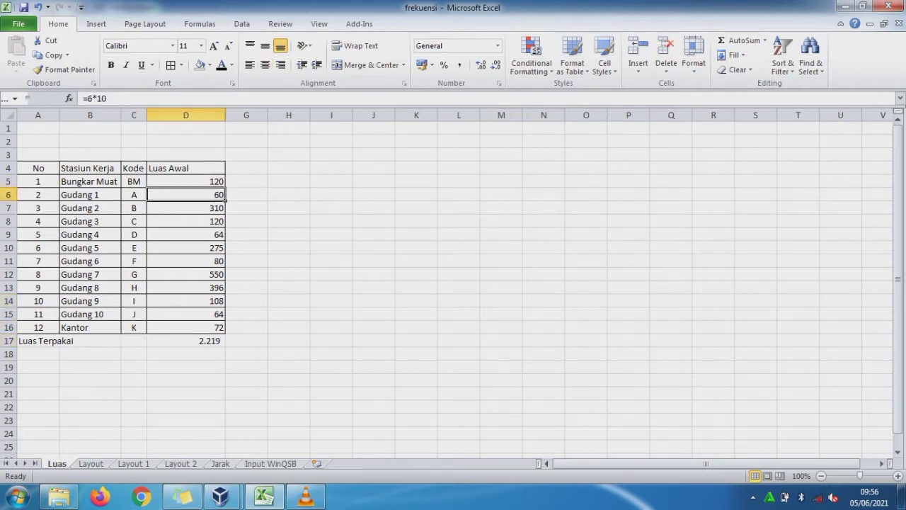
key("Down")
key("Down")
key("Down")
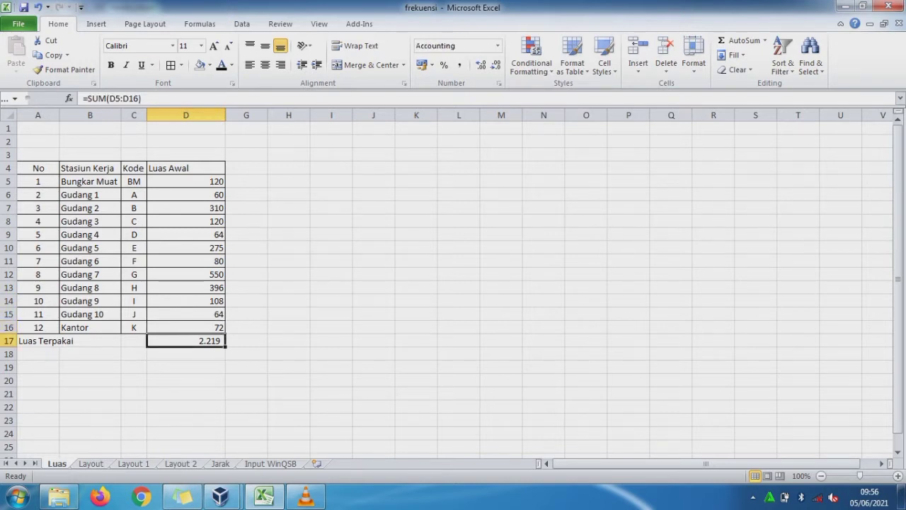
key("F2")
key("Return")
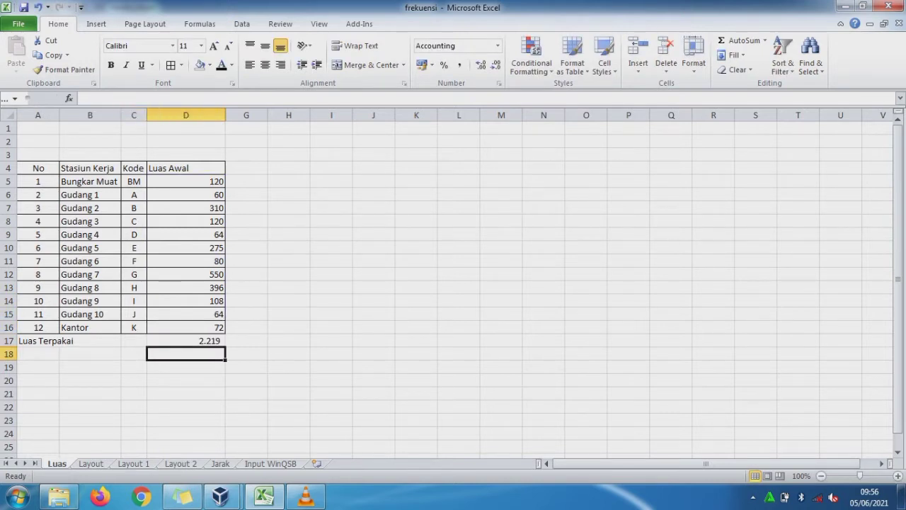
Examine the whole floor plan on the Layout sheet, from the numbered upper edge down to the lower departments
key("ctrl+Page_Down")
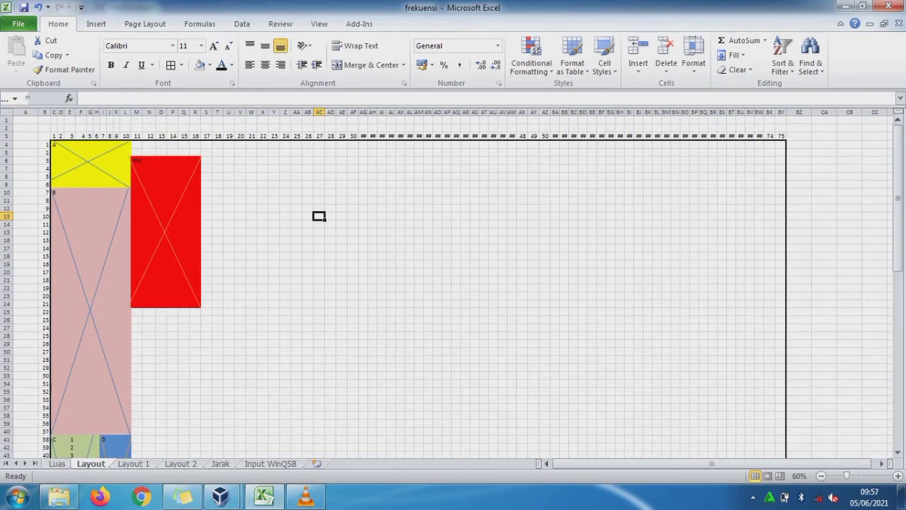
mouse_move(898, 198)
left_mouse_down()
mouse_move(898, 304)
mouse_move(898, 209)
left_mouse_up()
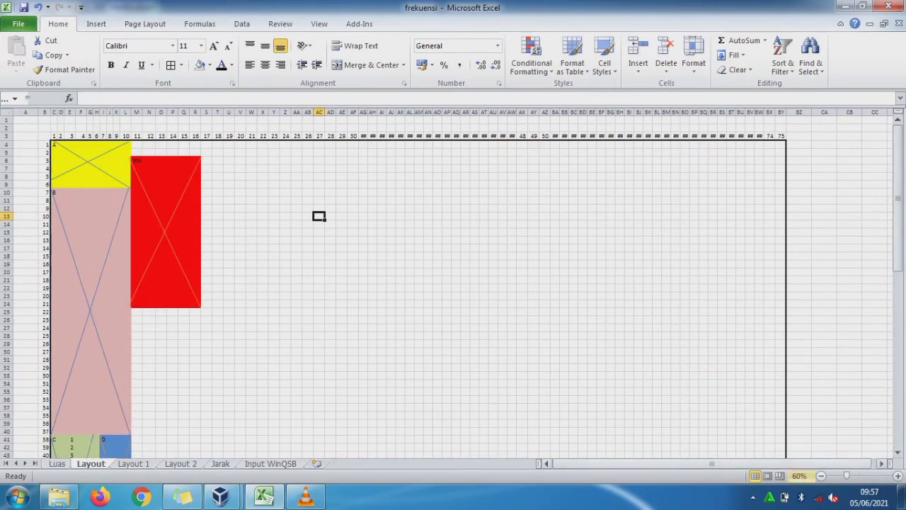
left_click(822, 475)
left_click(821, 476)
left_click(822, 476)
left_click(821, 476)
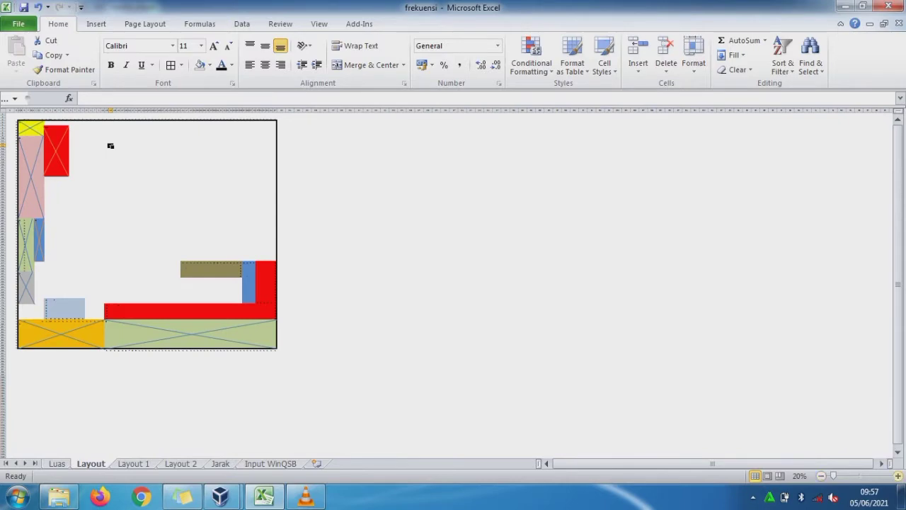
scroll(111, 145, "up", 2)
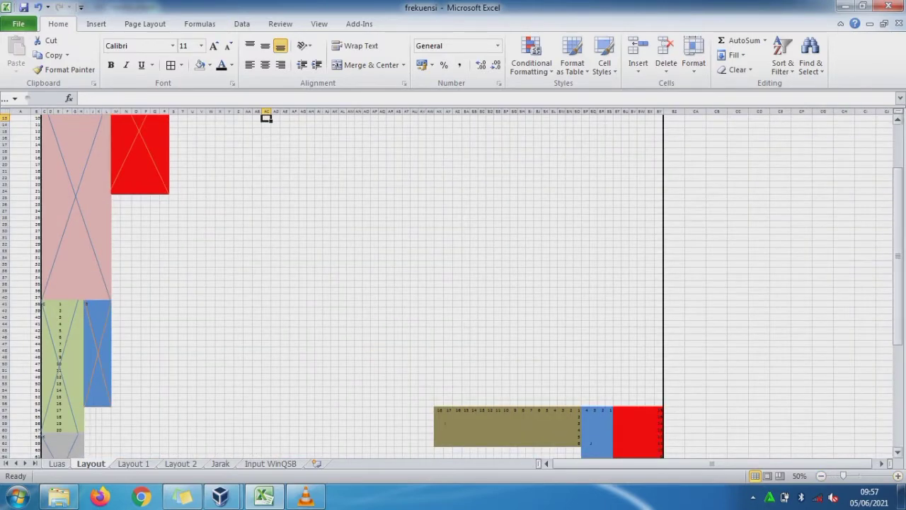
left_click_drag(898, 329, 884, 358)
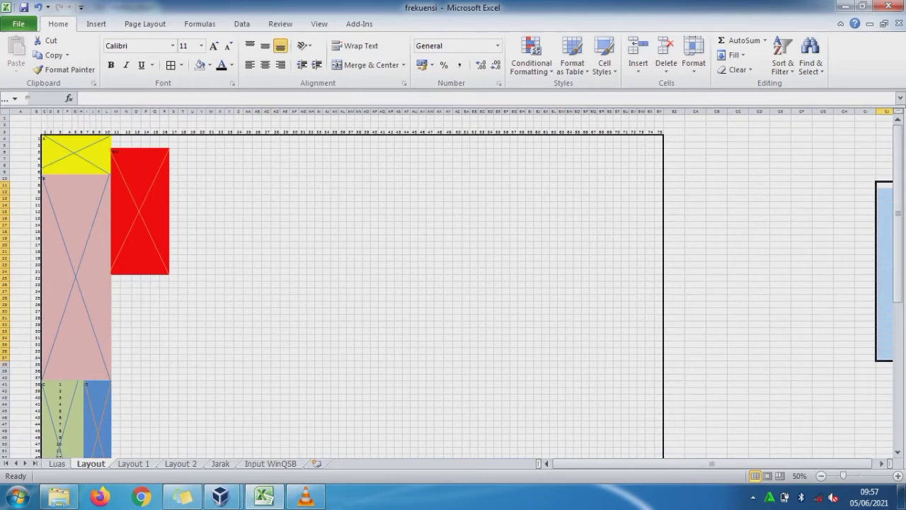
scroll(453, 283, "up", 1)
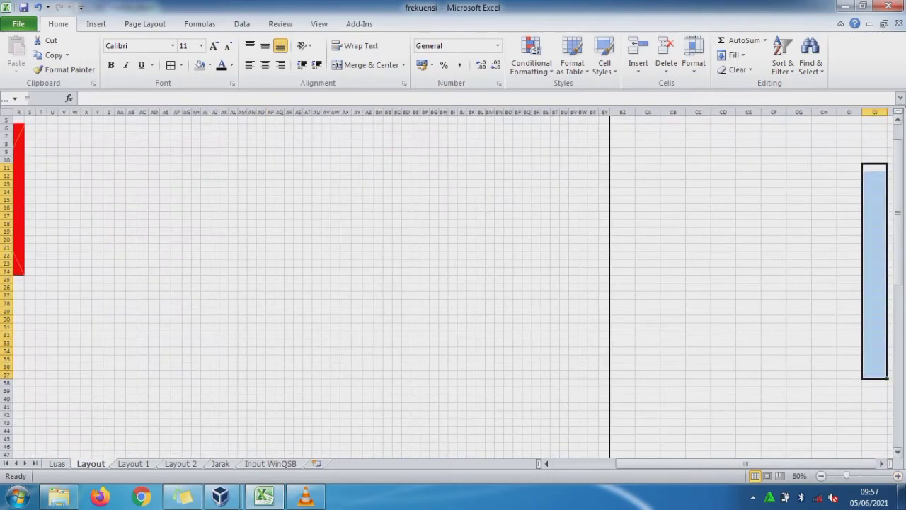
left_click_drag(847, 464, 777, 464)
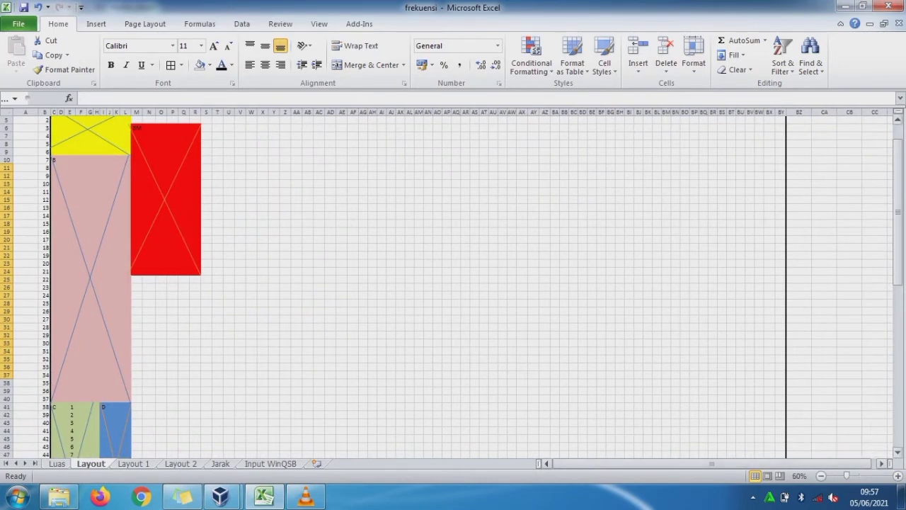
left_click_drag(898, 256, 898, 241)
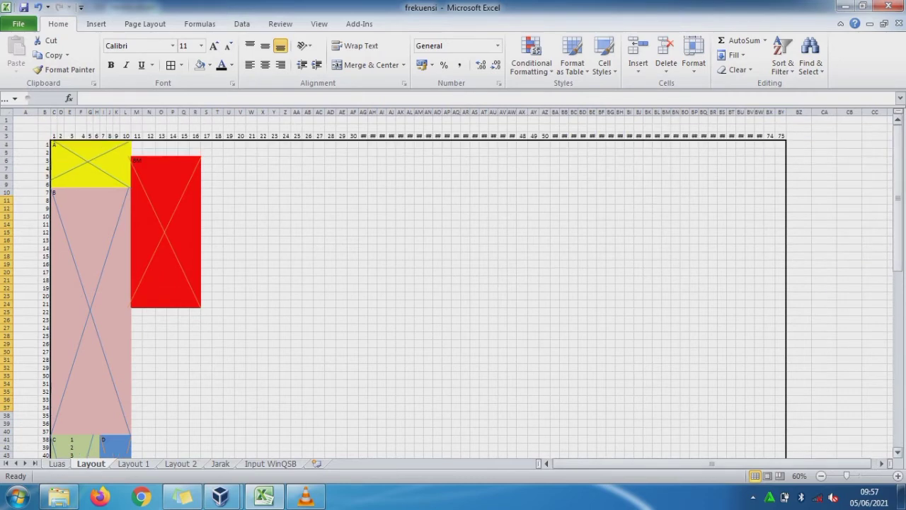
left_click_drag(897, 196, 898, 371)
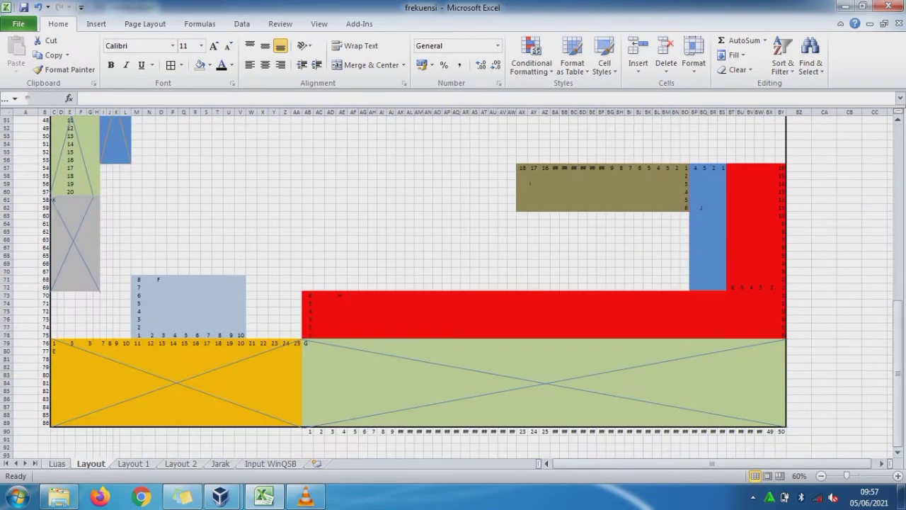
Calculate the overall floor area in cell D18 of the Luas sheet with the formula =86*75
left_click(56, 464)
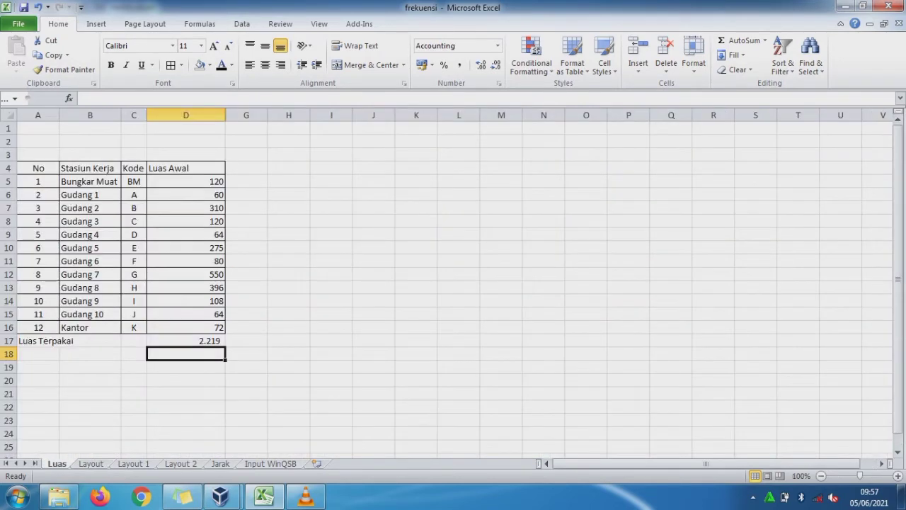
type("=86")
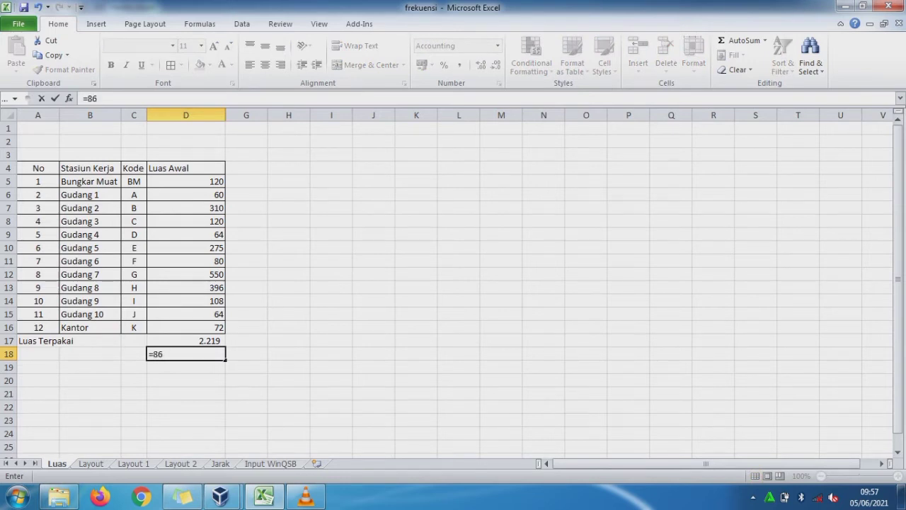
type("*75")
key("Return")
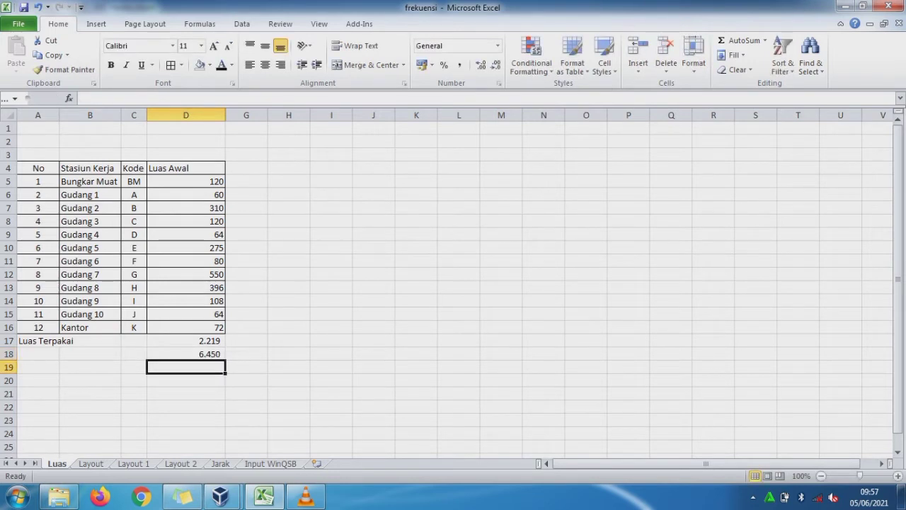
Label the overall area row in A18 as "Luas Keseluruhan"
key("Up")
key("Left")
key("Left")
key("Left")
type("L")
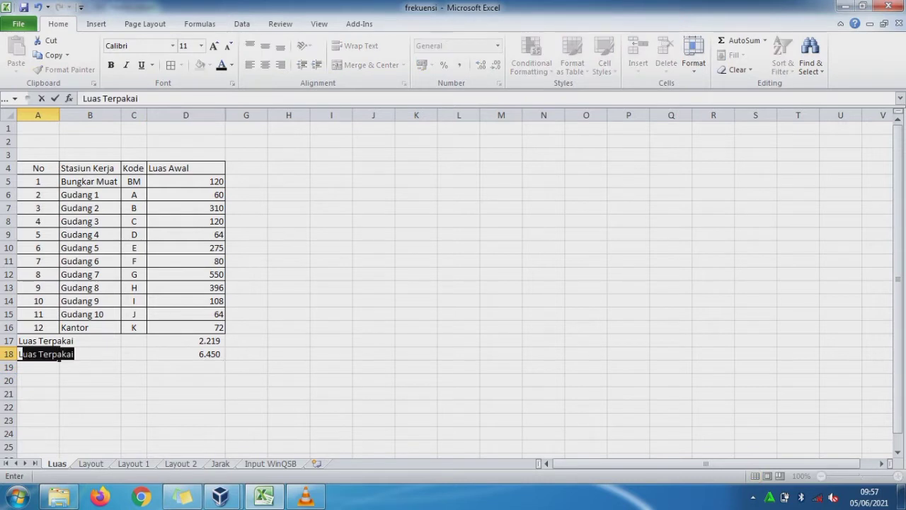
type("uas Kesel")
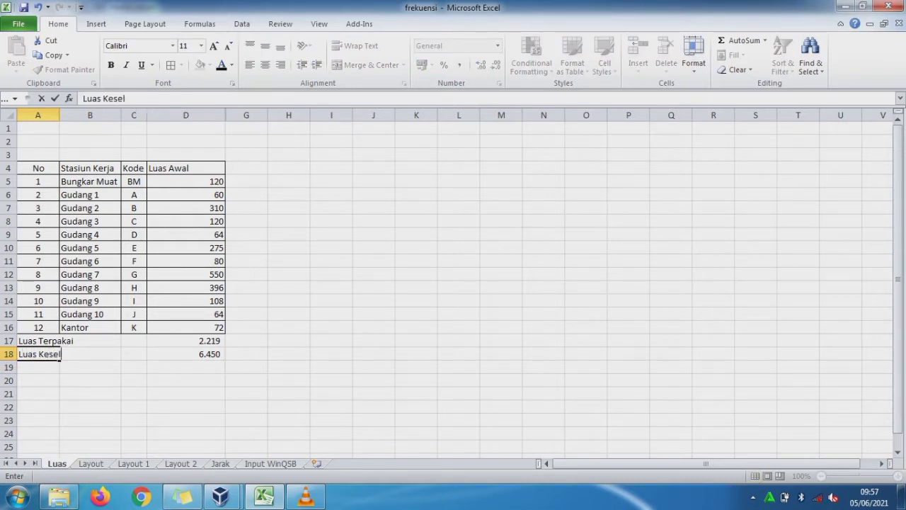
type("uruhan")
key("Return")
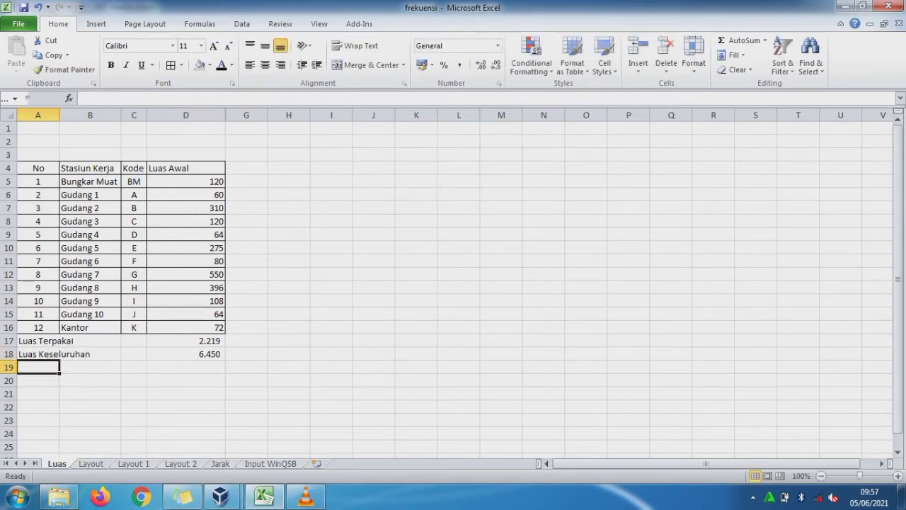
Enter the label "Luas belum Terpakai" in cell A19 for the unused area
key("Right")
key("Right")
key("Left")
key("Left")
type("Luas belum")
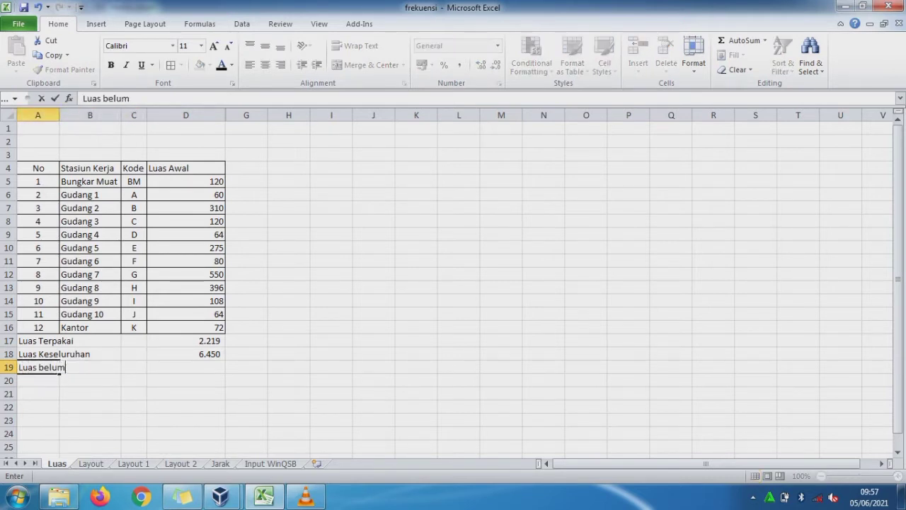
type(" Terpakai")
Calculate the unused area in D19 with =D18-D17 and make the result bold
key("Right")
key("Right")
key("Right")
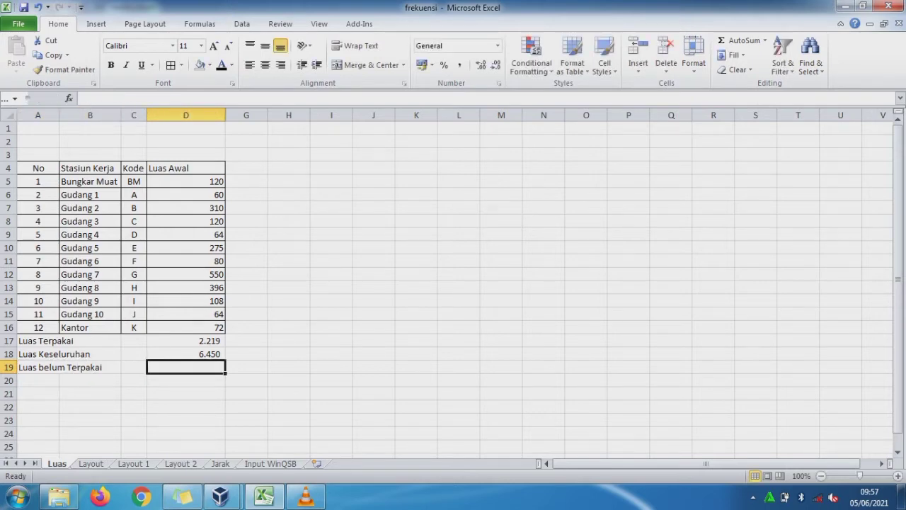
type("=D18-")
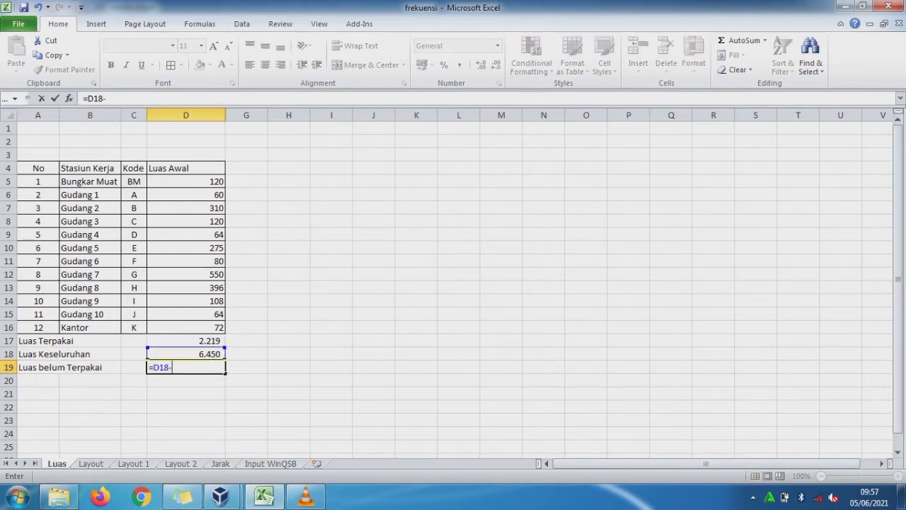
type("D17")
key("Return")
key("Up")
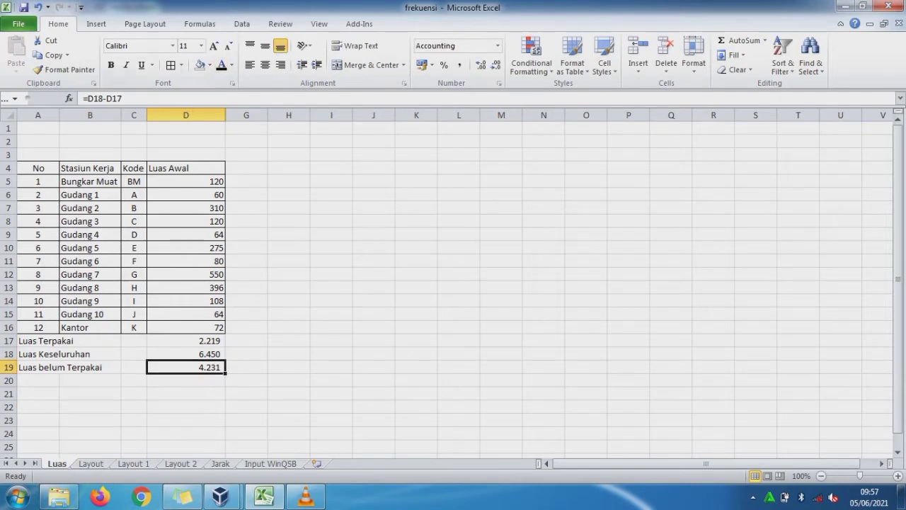
key("ctrl+b")
left_click(331, 301)
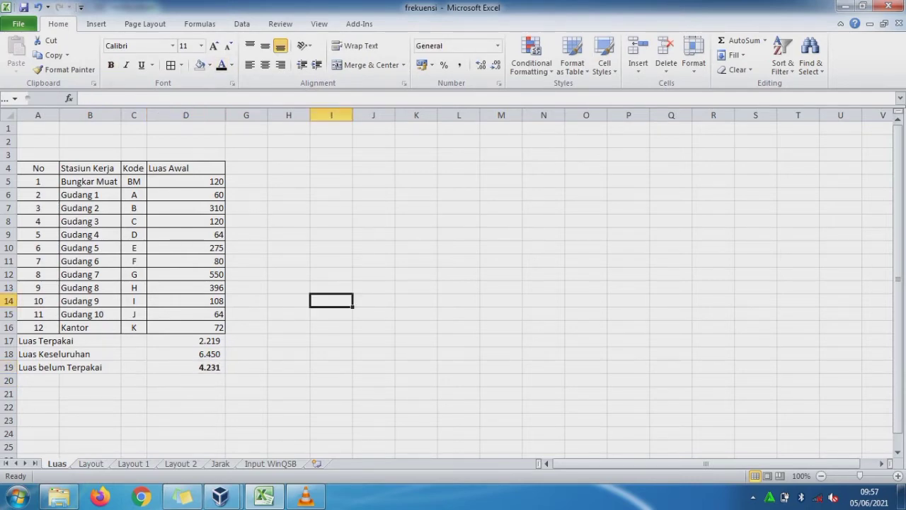
Display the upper part of the floor plan on the Layout sheet
key("ctrl+Page_Down")
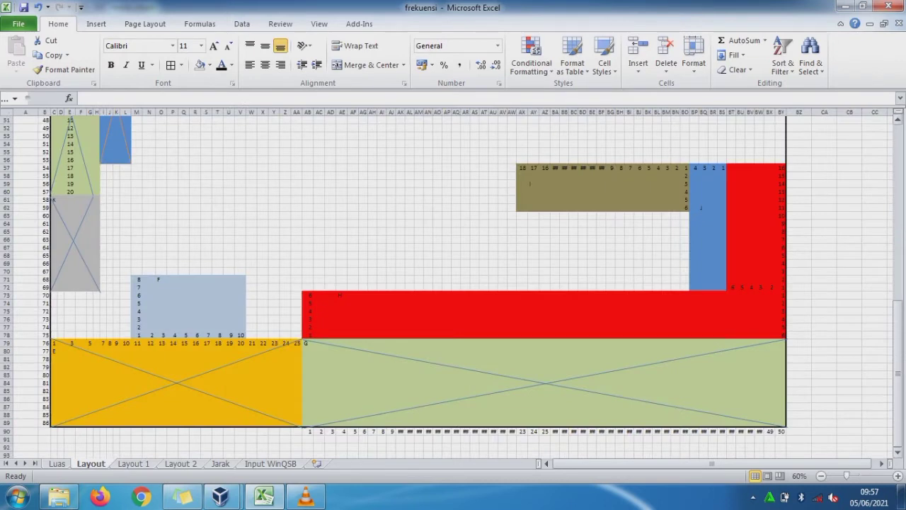
left_click_drag(898, 313, 898, 137)
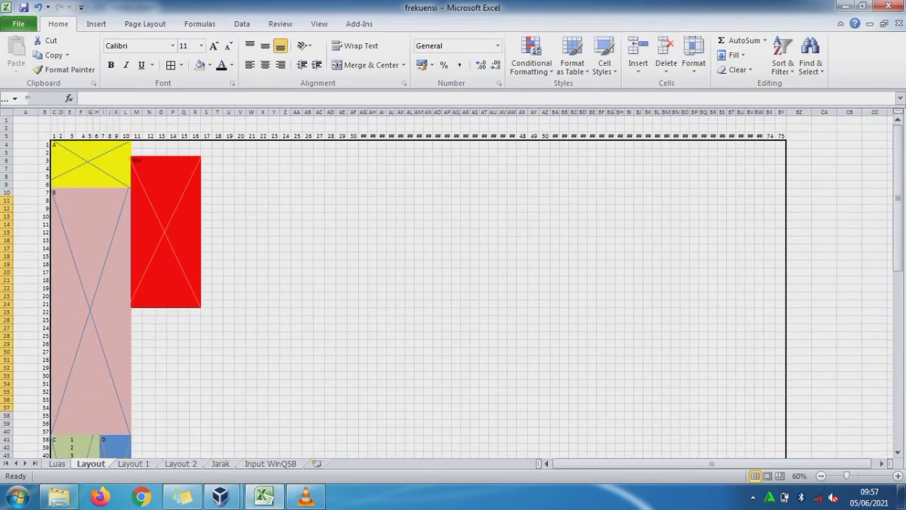
left_click(555, 248)
Switch to the XP virtual machine in VirtualBox and start Facility Location and Layout
mouse_move(220, 496)
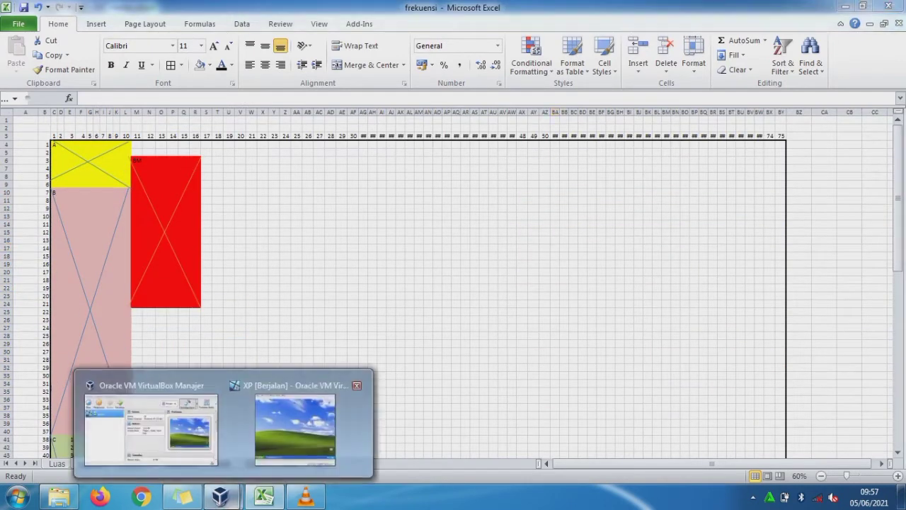
left_click(297, 417)
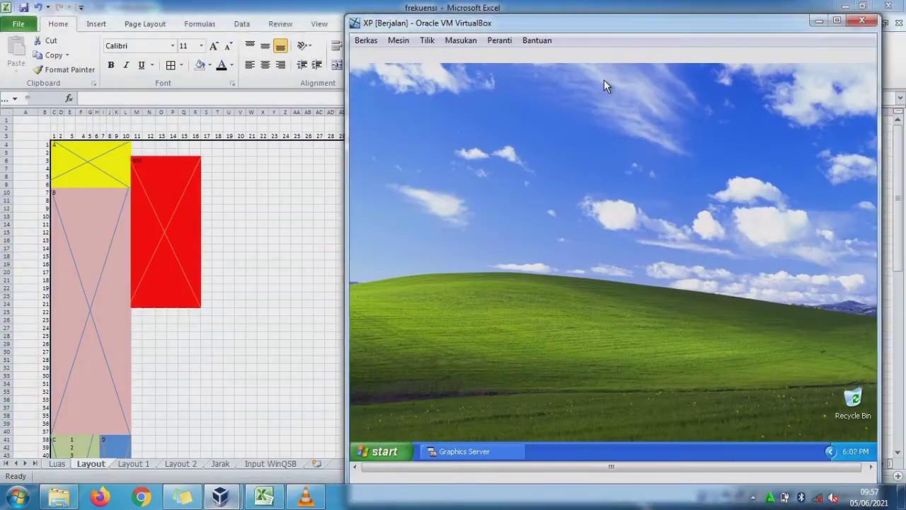
left_click(384, 451)
left_click(408, 245)
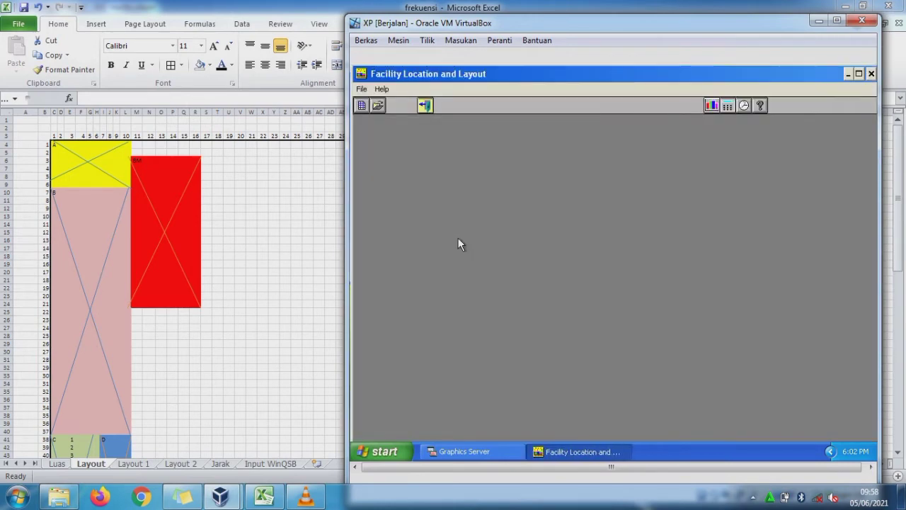
Create a new problem with the Functional Layout type and the Minimization objective criterion
left_click(362, 104)
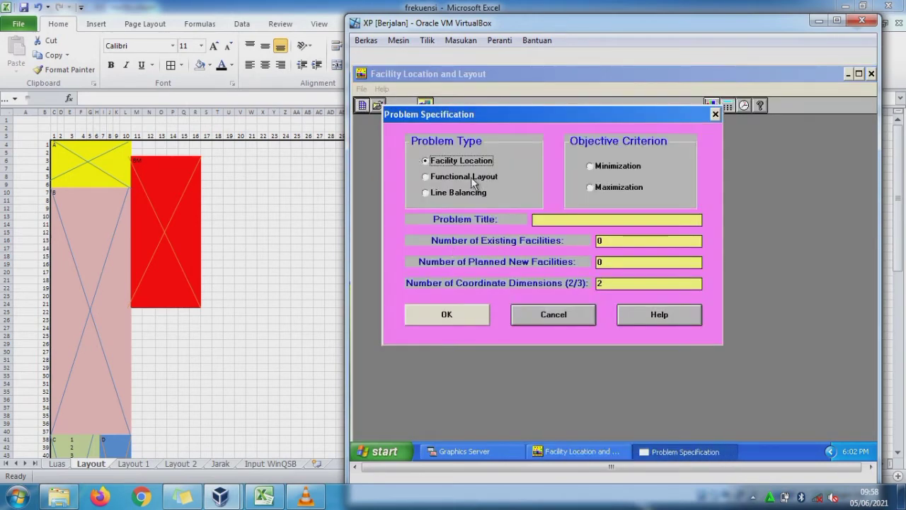
left_click(470, 177)
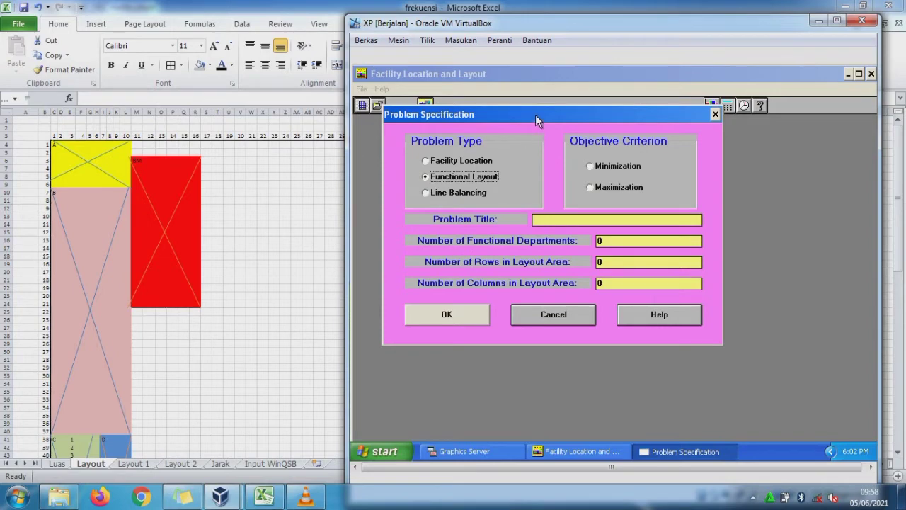
left_click_drag(534, 115, 585, 144)
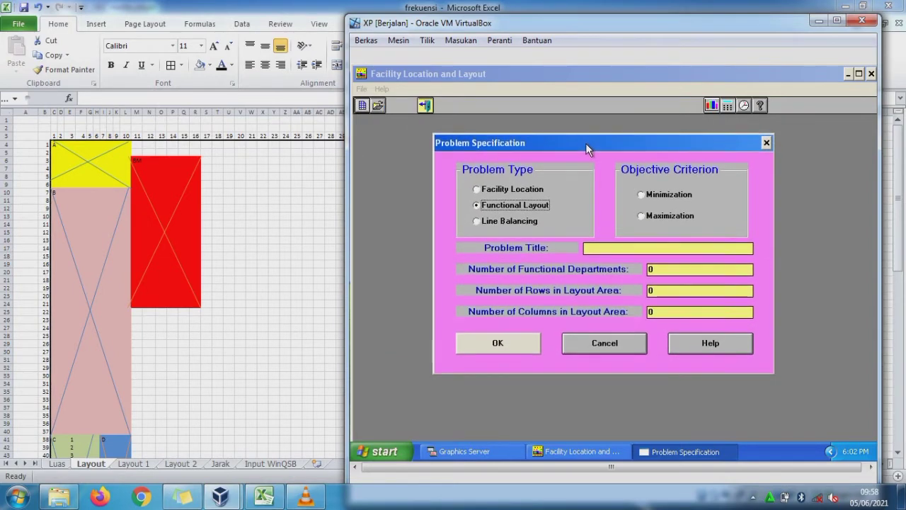
left_click(649, 199)
Enter "Layout Gudang" as the problem title in the problem specification
left_click(638, 251)
type("La")
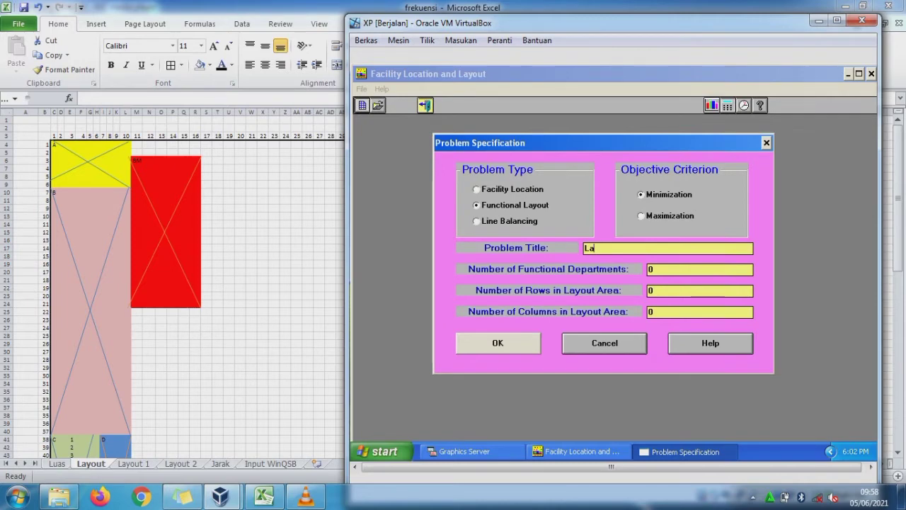
type("yout Gudang")
Switch to the Excel workbook and fill cell A16, the last station number on the Luas sheet, with yellow
left_click(673, 271)
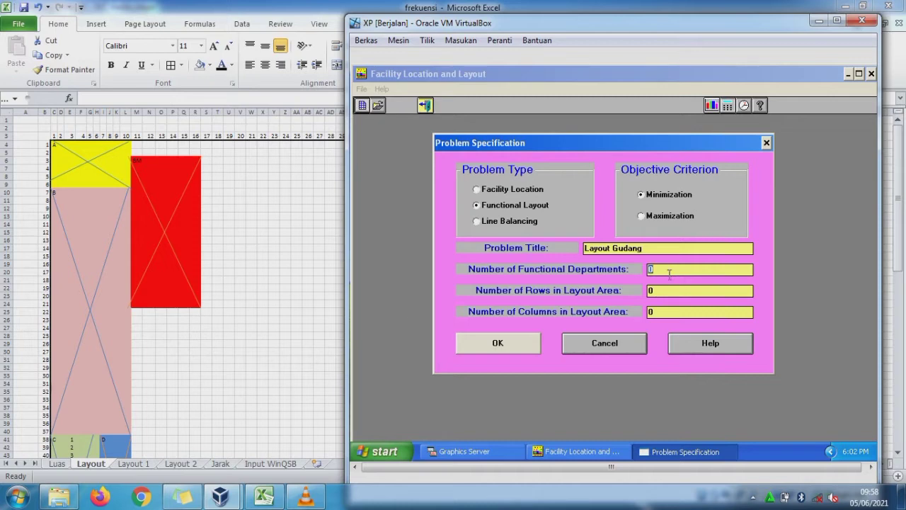
left_click(57, 463)
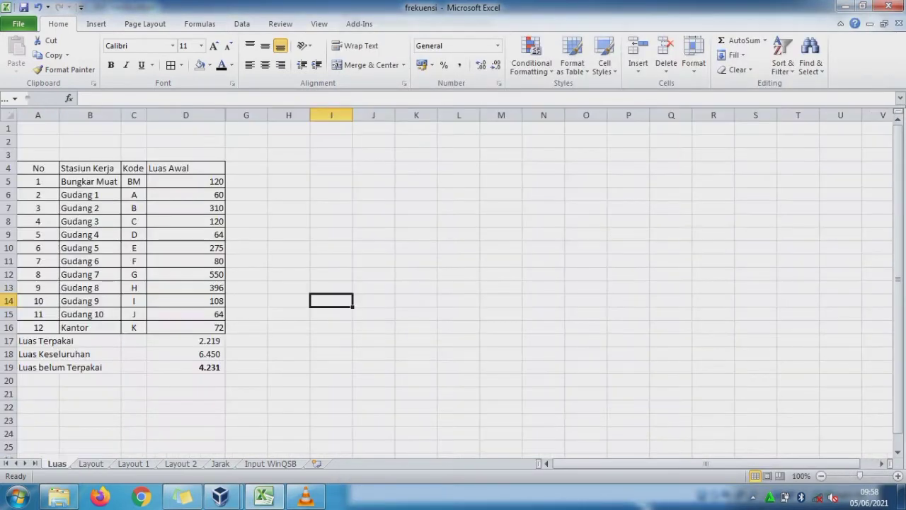
left_click(56, 329)
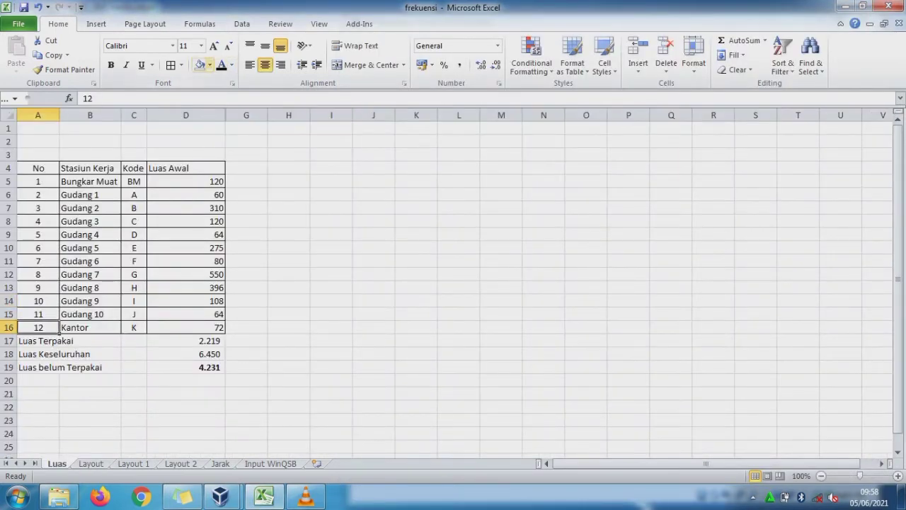
left_click(210, 65)
left_click(232, 162)
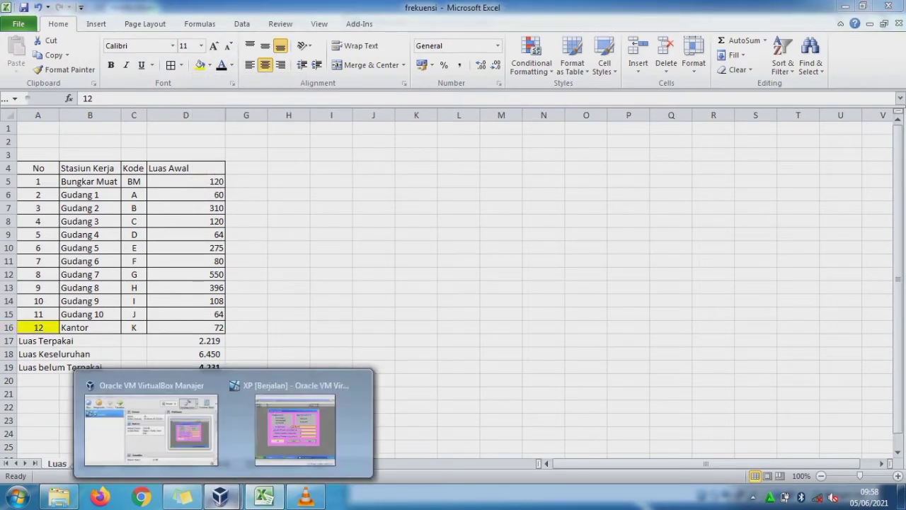
Switch back to the XP virtual machine and set the number of functional departments to 12
left_click(305, 417)
type("12")
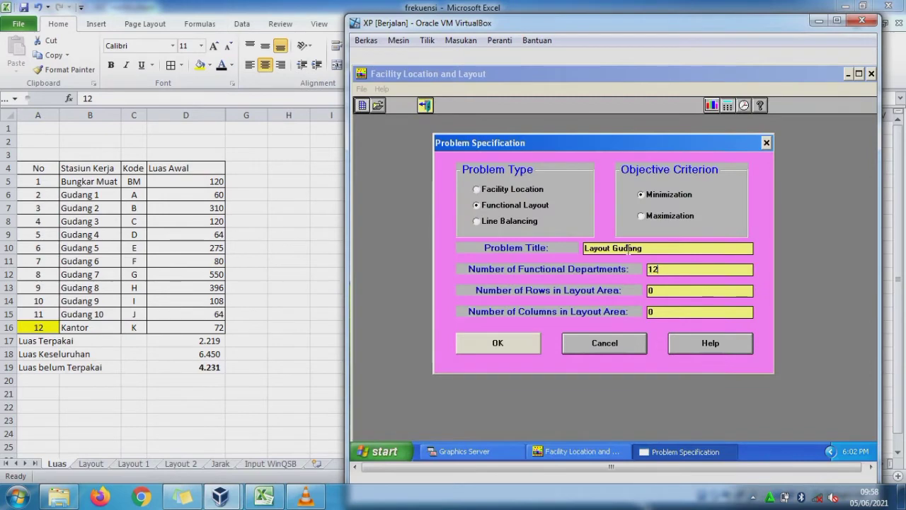
left_click(663, 293)
Switch to Excel and fill the floor plan's last row number, in B89 on the Layout sheet, with yellow
key("alt+Tab")
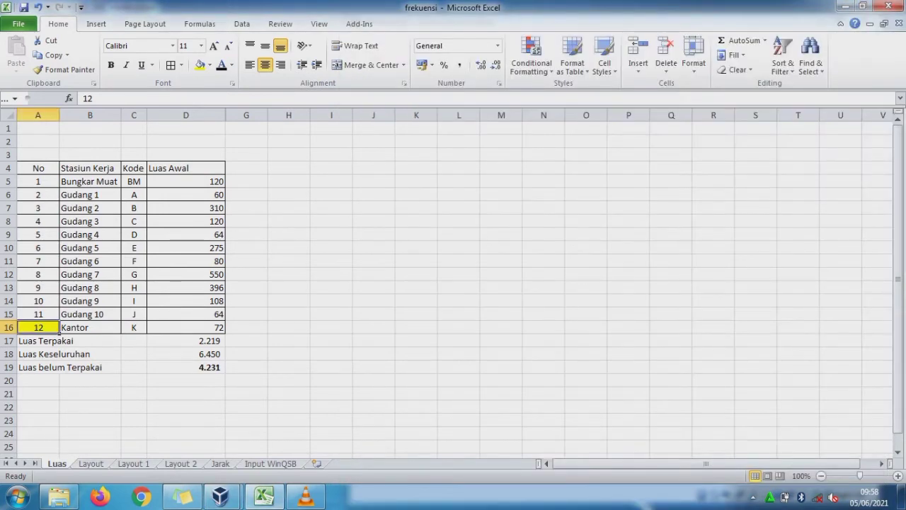
left_click(90, 464)
left_click(81, 431)
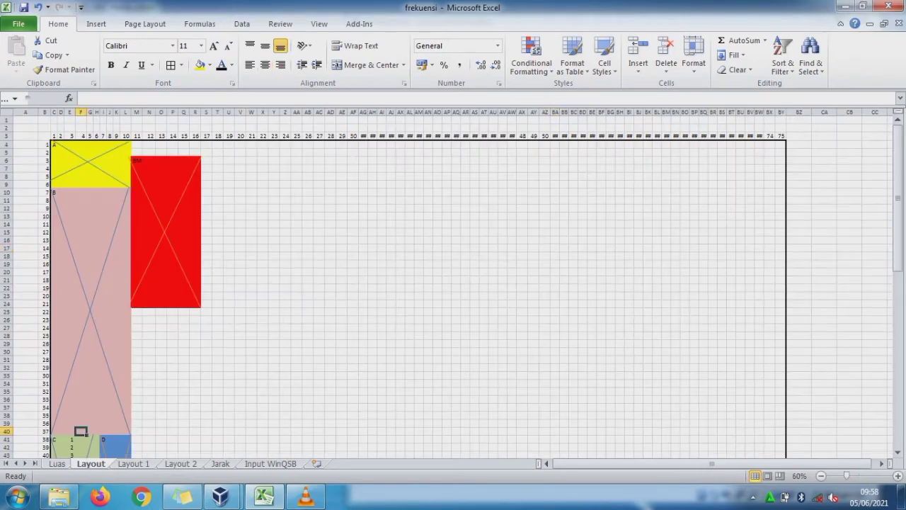
key("ctrl+Down")
key("ctrl+Up")
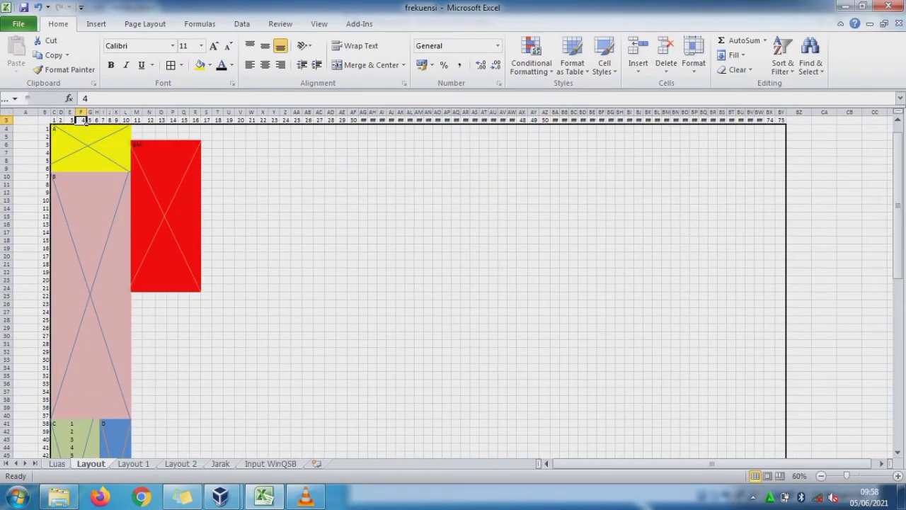
left_click_drag(898, 201, 897, 221)
left_click(47, 422)
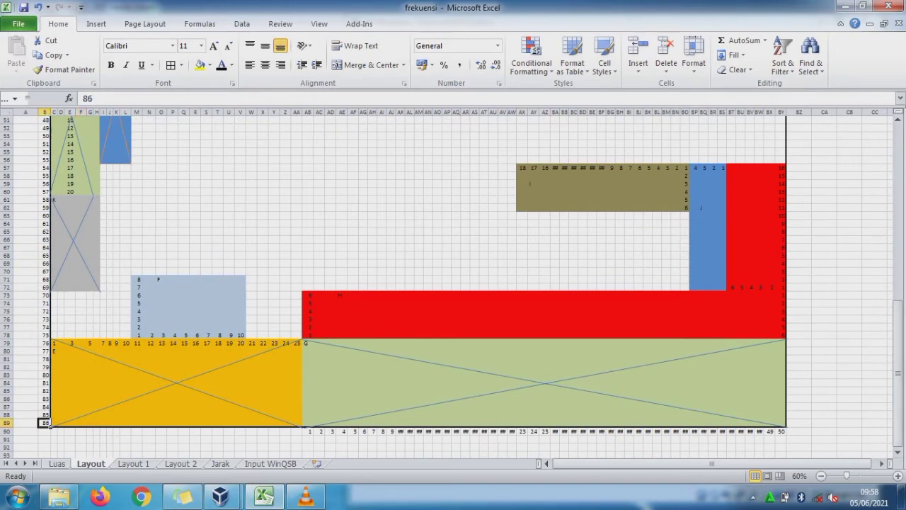
left_click(200, 65)
Return to the XP virtual machine and set the number of rows in the layout area to 86
mouse_move(221, 497)
left_click(298, 404)
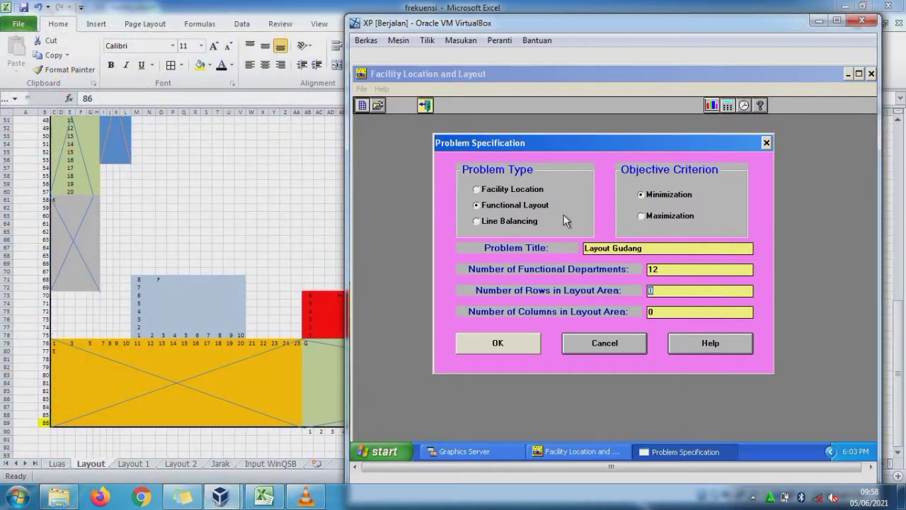
type("86")
Switch to Excel and fill the floor plan's last column number, in BY3 on the Layout sheet, with yellow
key("alt+Tab")
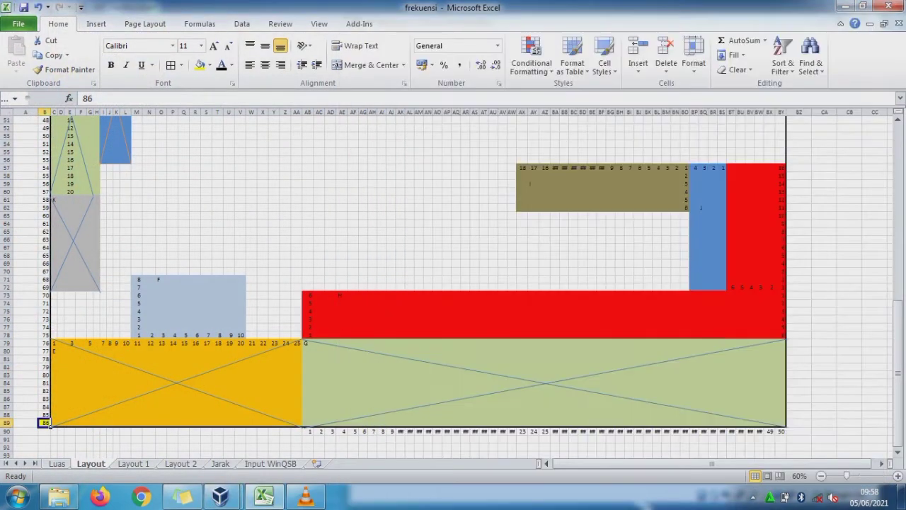
left_click_drag(898, 319, 898, 135)
left_click(781, 135)
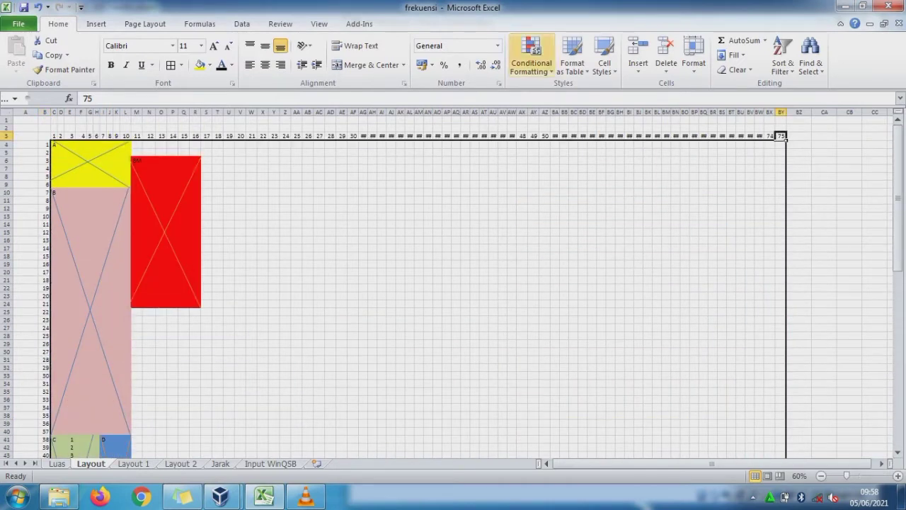
left_click(201, 65)
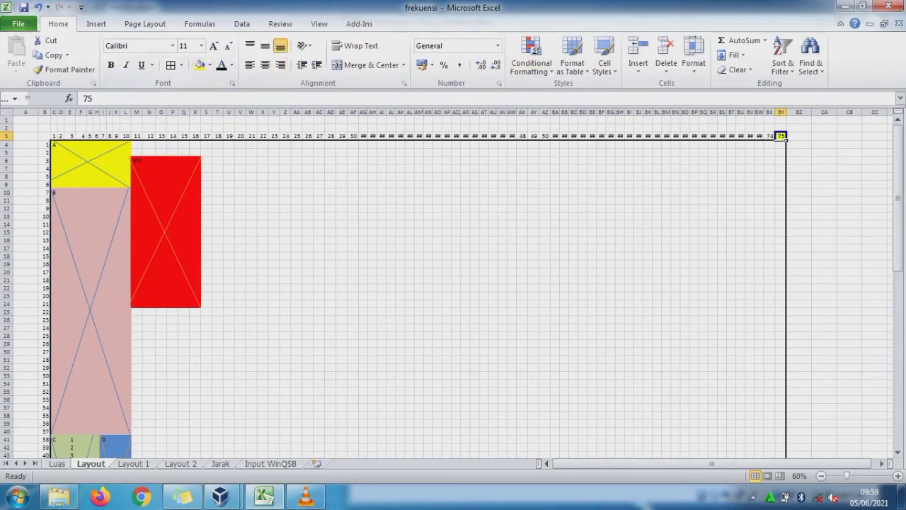
Switch to the XP virtual machine and try to create the problem with 75 columns in the layout area
mouse_move(220, 496)
left_click(304, 414)
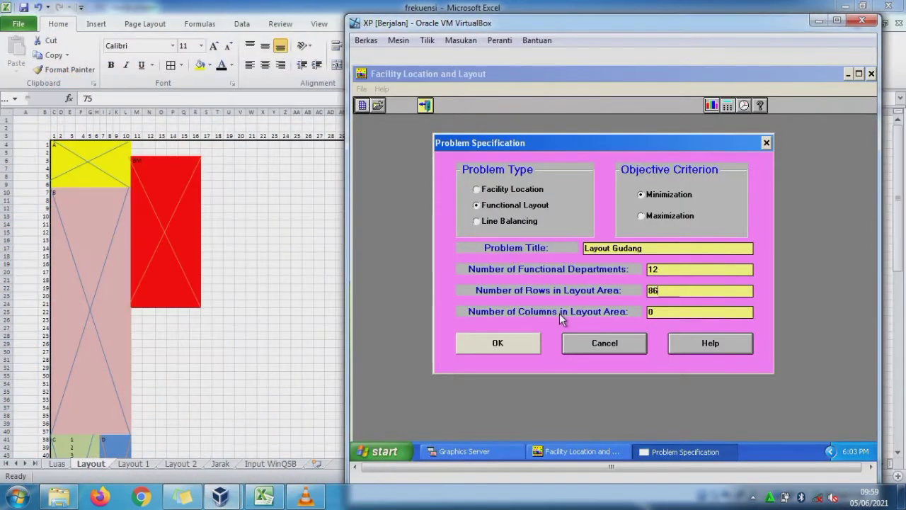
key("Tab")
type("75")
left_click(511, 345)
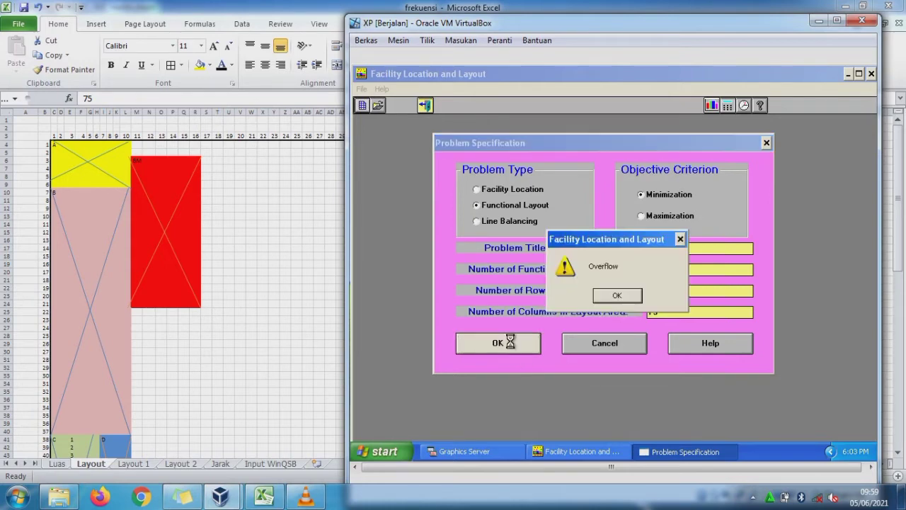
left_click(617, 295)
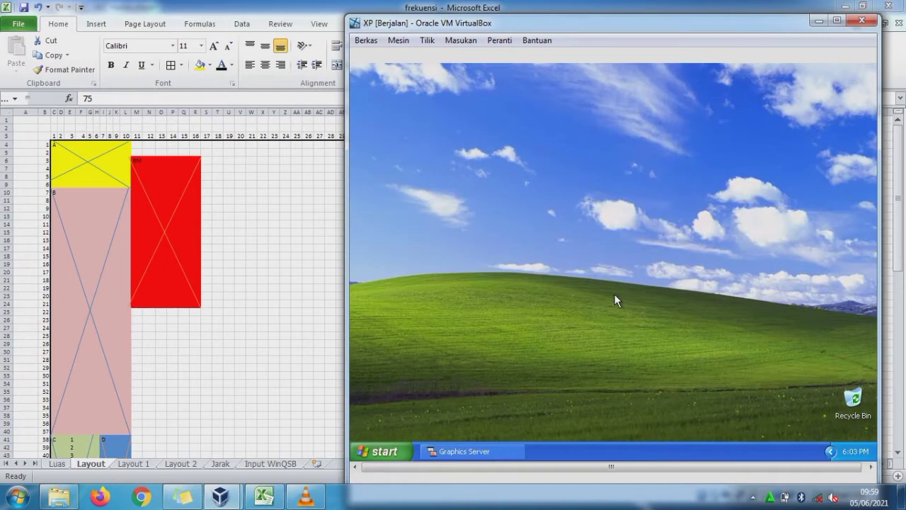
Switch to Excel and delete the floor plan rows numbered 2, 4 and 6 on the Layout sheet
key("alt+Tab")
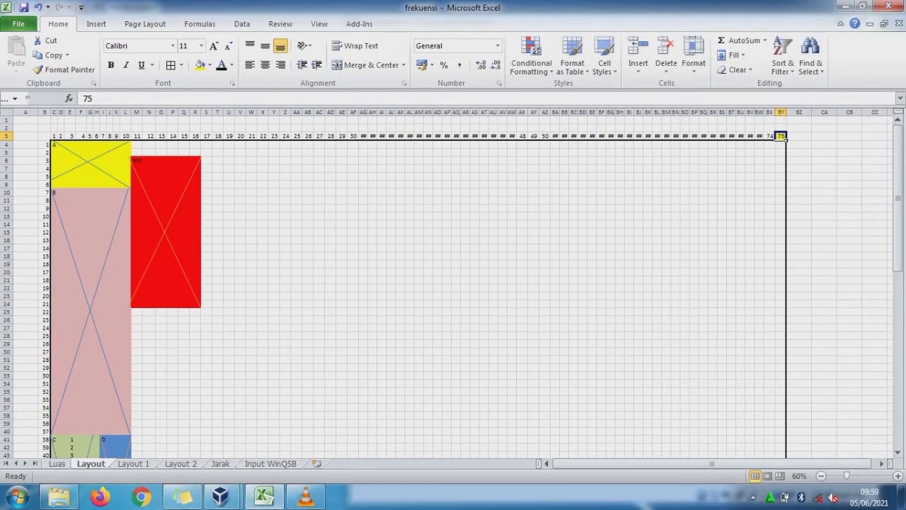
left_click(15, 152)
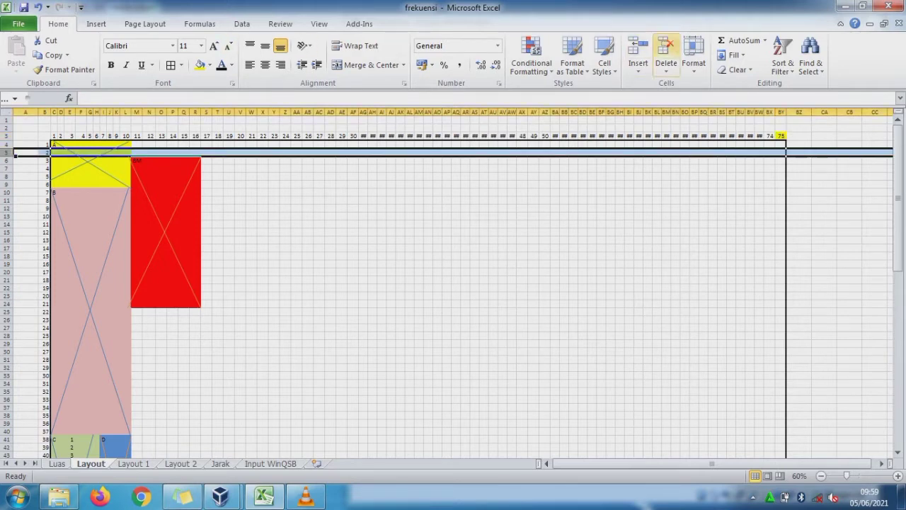
left_click(667, 50)
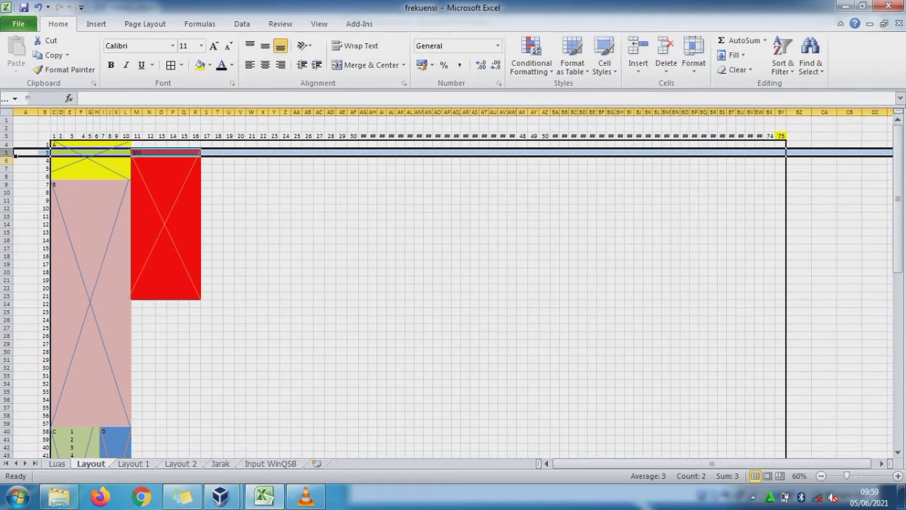
left_click(14, 160)
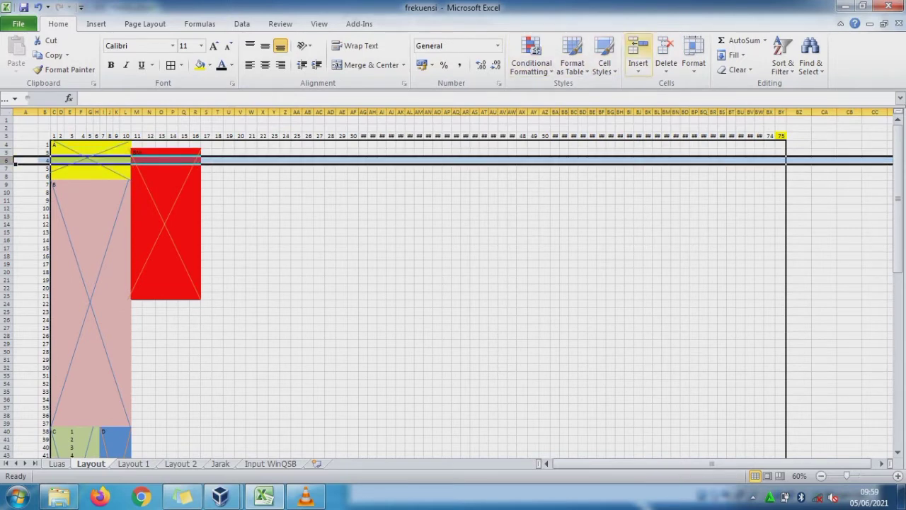
left_click(666, 49)
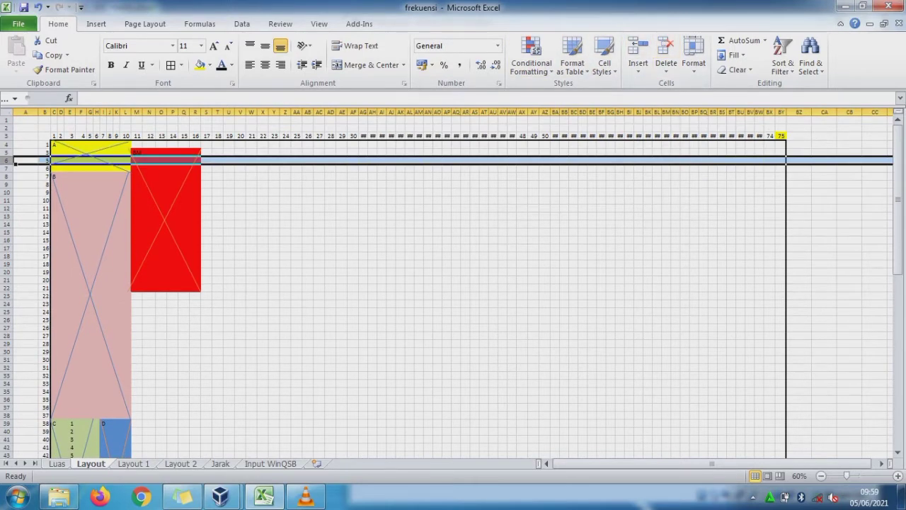
left_click(14, 168)
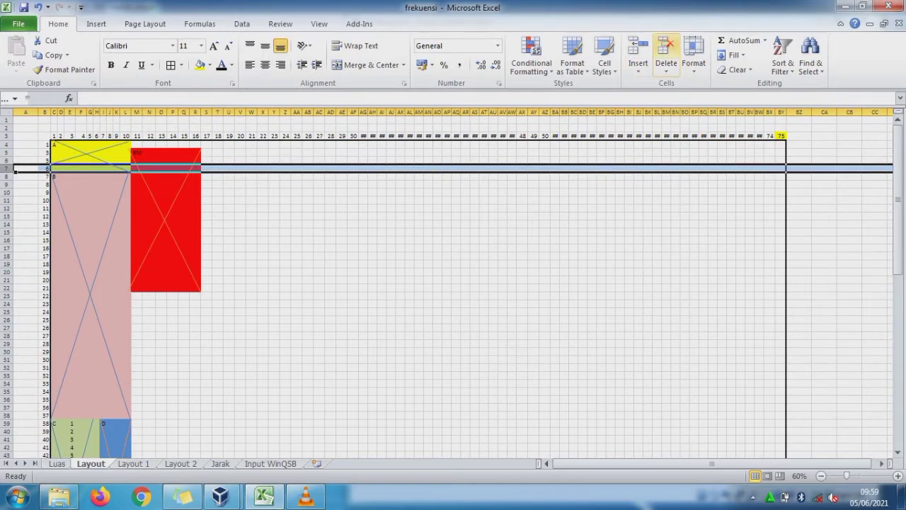
left_click(666, 49)
left_click(16, 169)
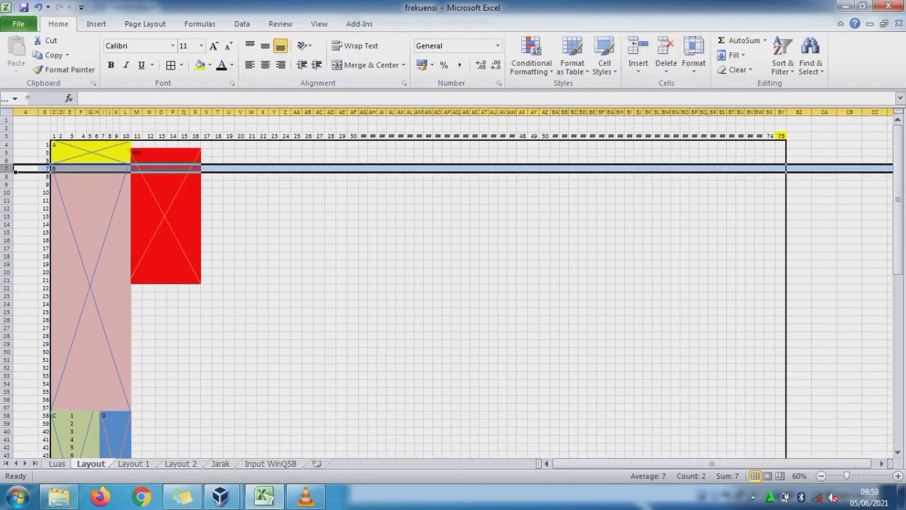
Delete the floor plan columns numbered 2, 4 and 6 on the Layout sheet
left_click(61, 112)
left_click(666, 48)
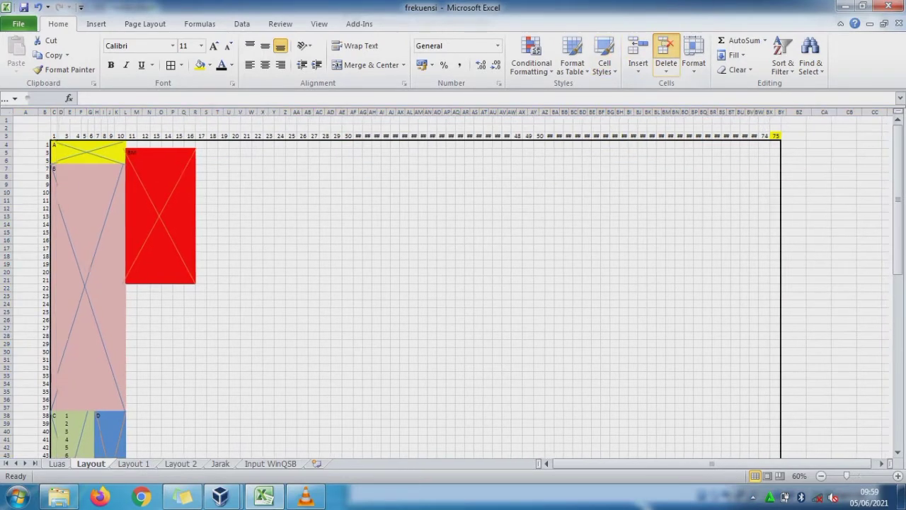
left_click(63, 112)
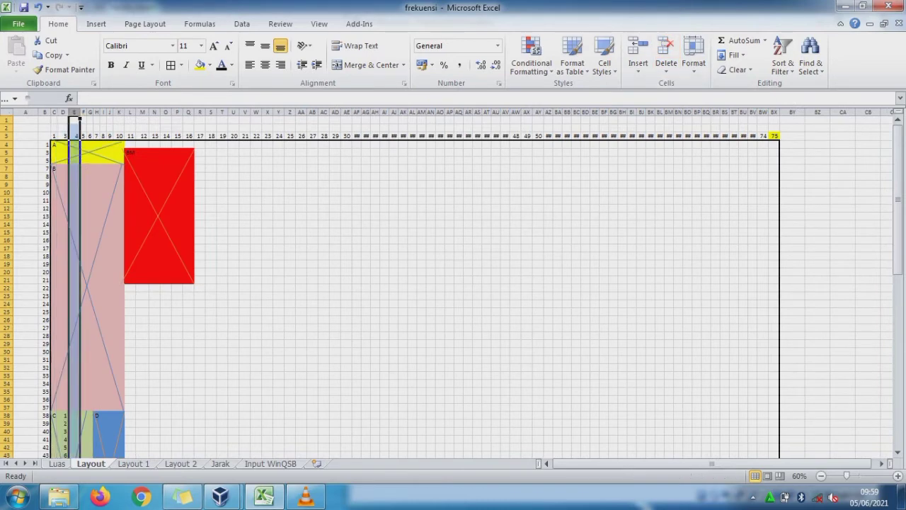
left_click(666, 48)
left_click(666, 49)
left_click(72, 112)
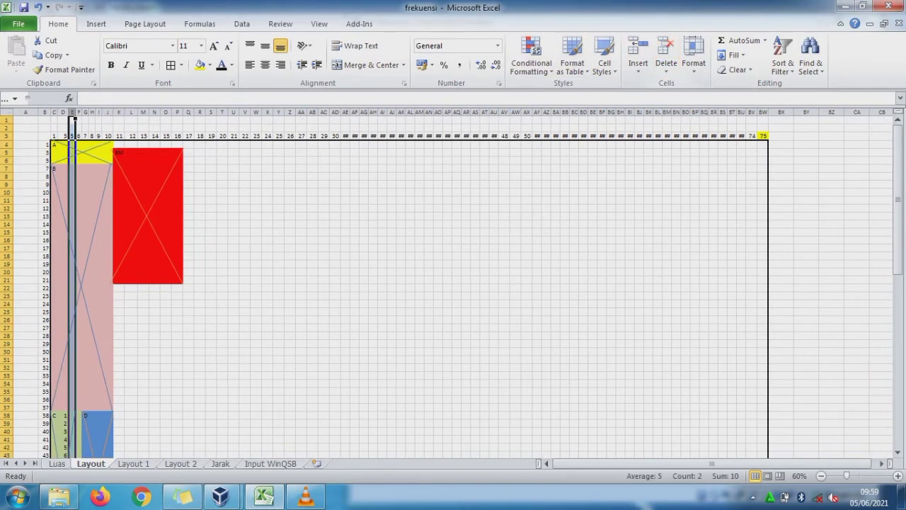
left_click(80, 114)
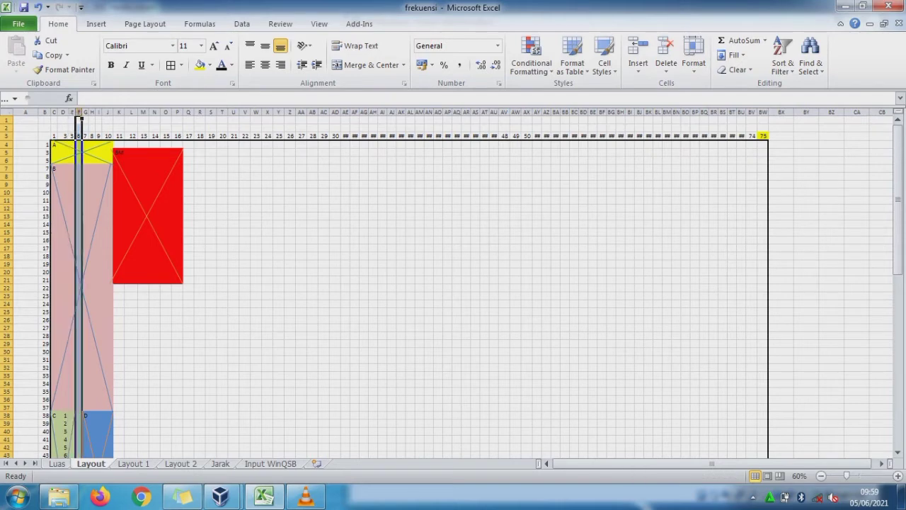
left_click(666, 48)
left_click(79, 114)
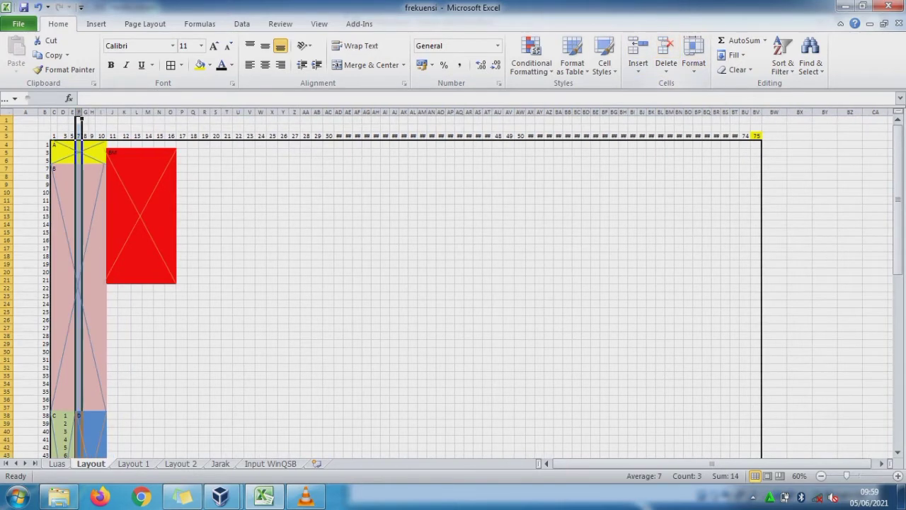
Check the last column number and last row number of the reduced floor plan on the Layout 1 sheet
key("ctrl+Page_Down")
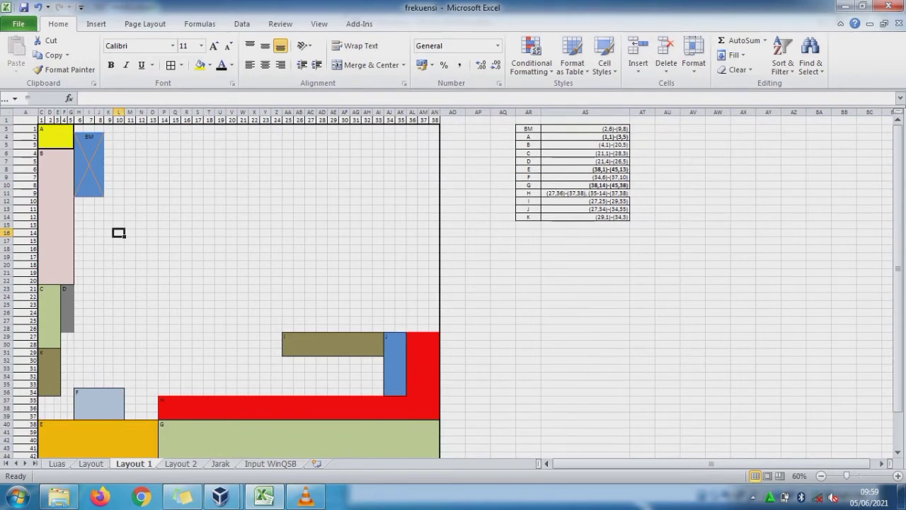
left_click(435, 120)
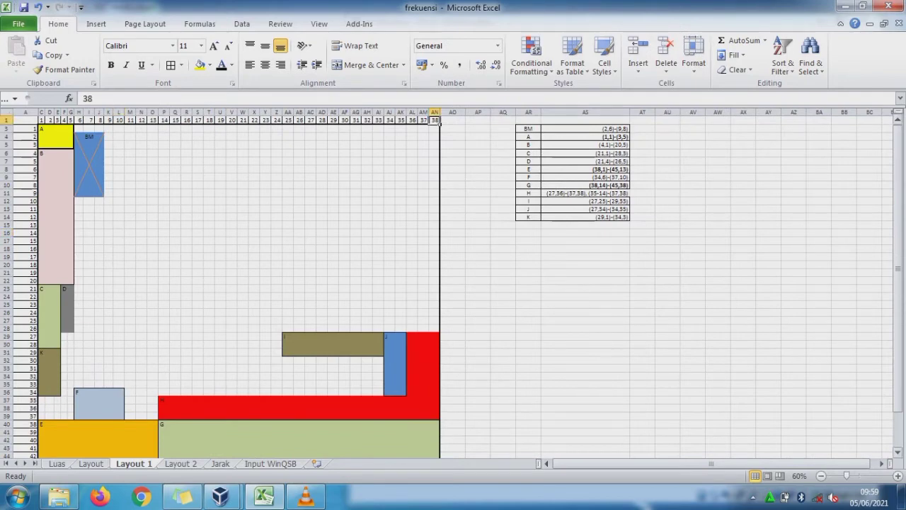
left_click_drag(897, 269, 897, 303)
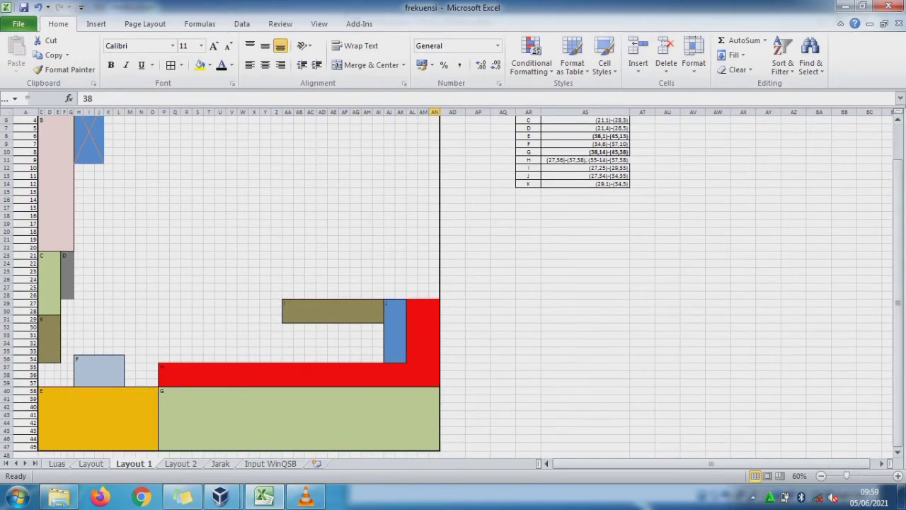
left_click(26, 446)
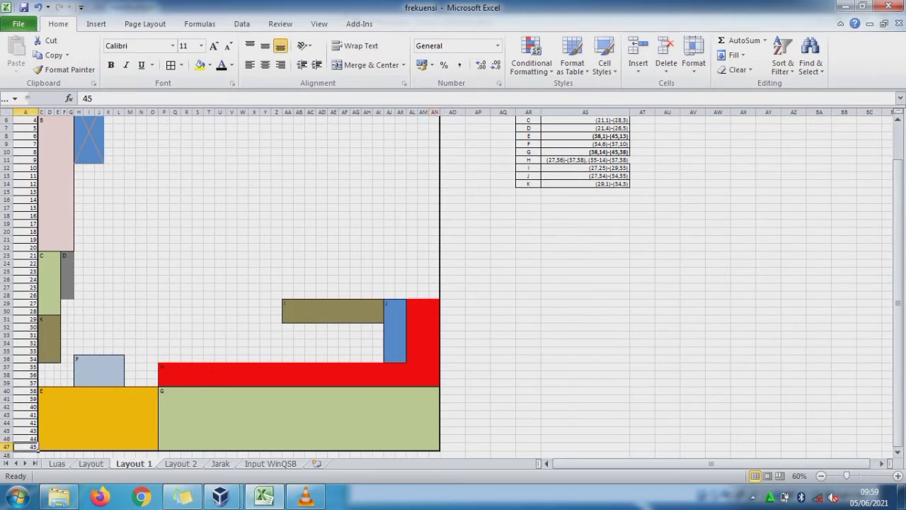
left_click_drag(898, 219, 898, 186)
Switch to the XP virtual machine, launch Facility Location and Layout, and start a new problem specification
left_click(220, 495)
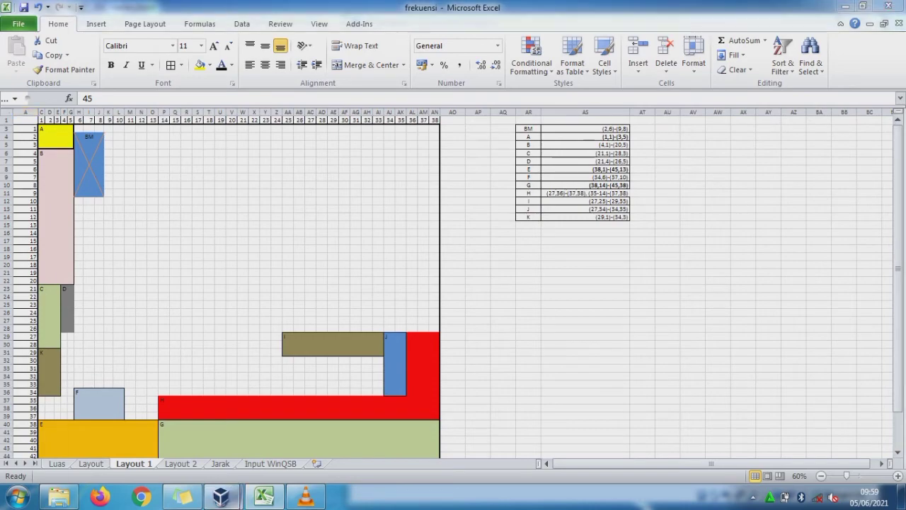
left_click(308, 424)
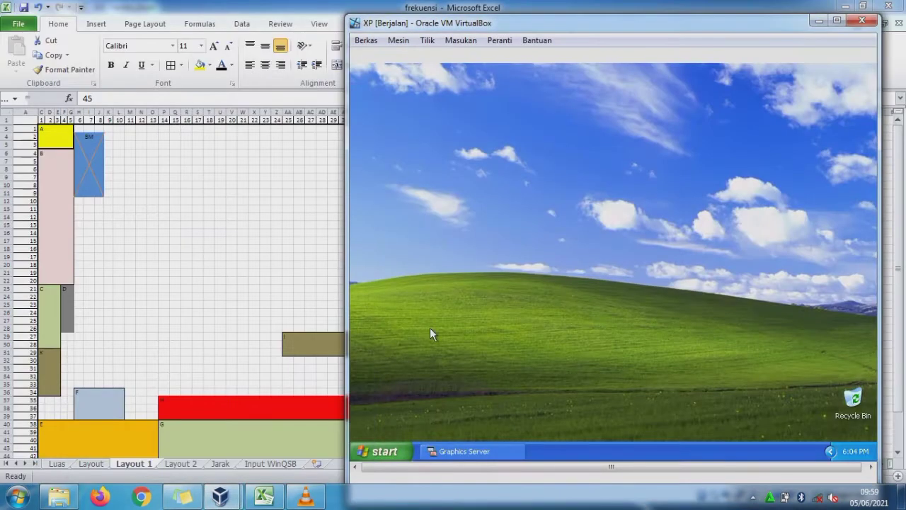
left_click(382, 451)
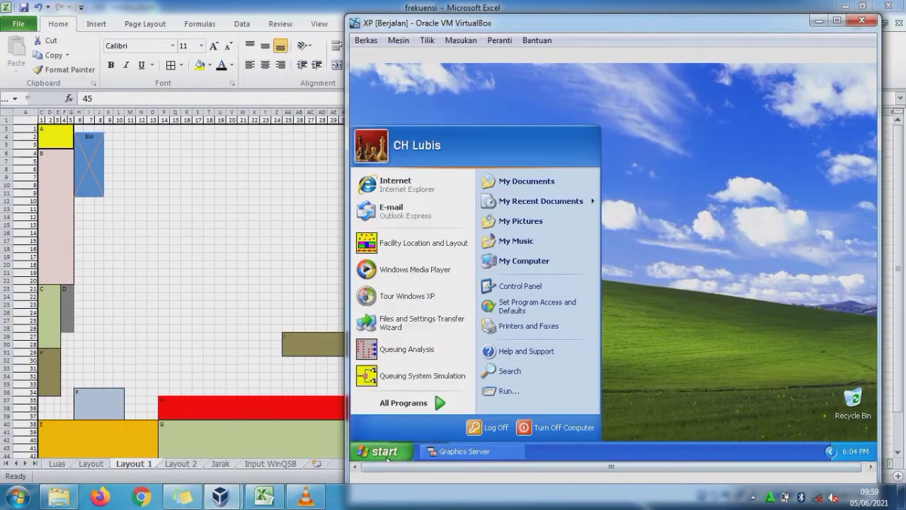
left_click(397, 249)
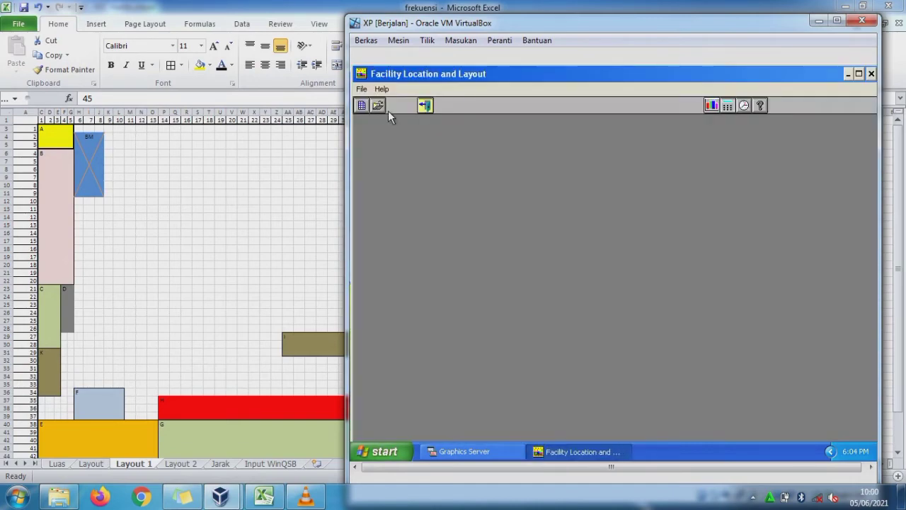
left_click(361, 106)
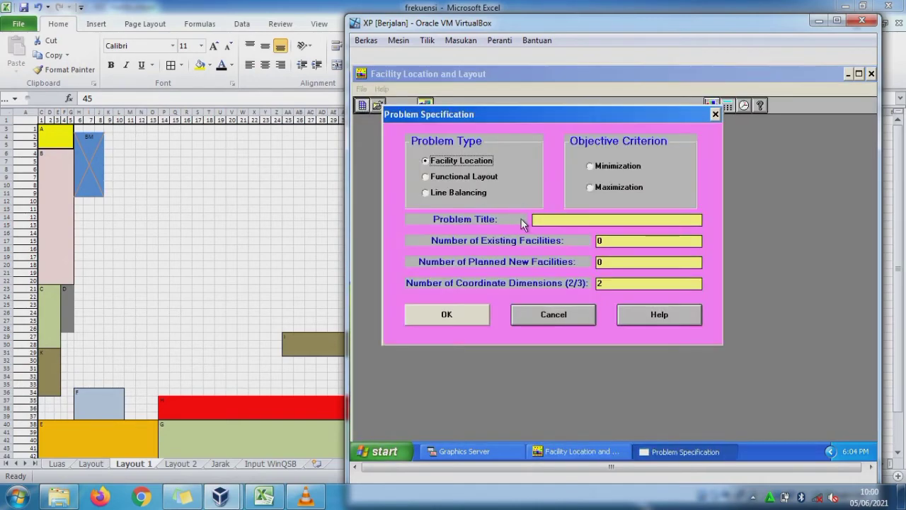
Specify a Functional Layout problem with Minimization, titled "Layout Gudang", with 12 functional departments
left_click(464, 177)
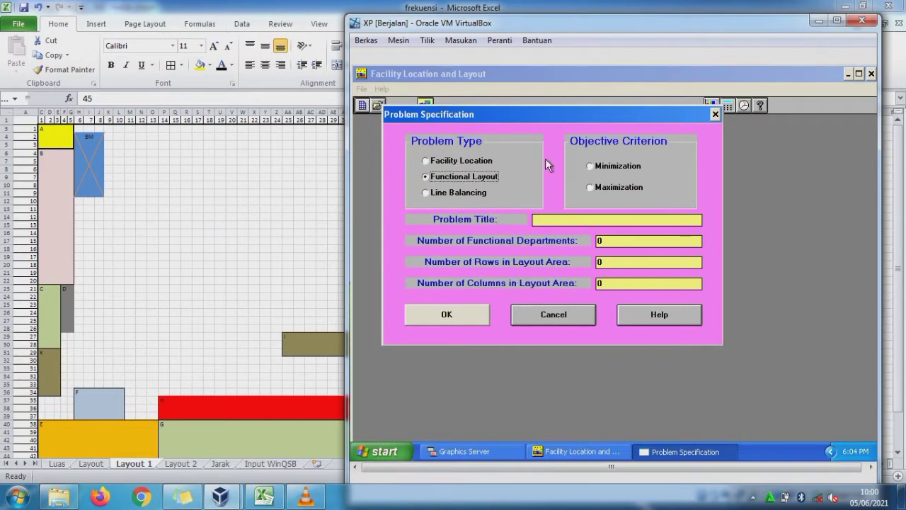
left_click(616, 171)
left_click(553, 224)
type("Layout Gudang")
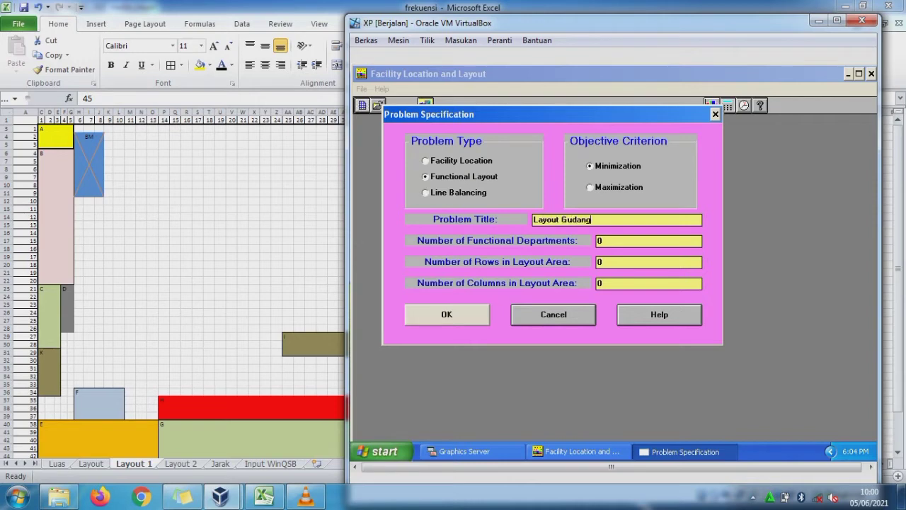
left_click(605, 241)
key("BackSpace")
type("12")
Set the layout area to 45 rows and 38 columns, matching the Excel floor plan, and create the problem
left_click(607, 261)
key("BackSpace")
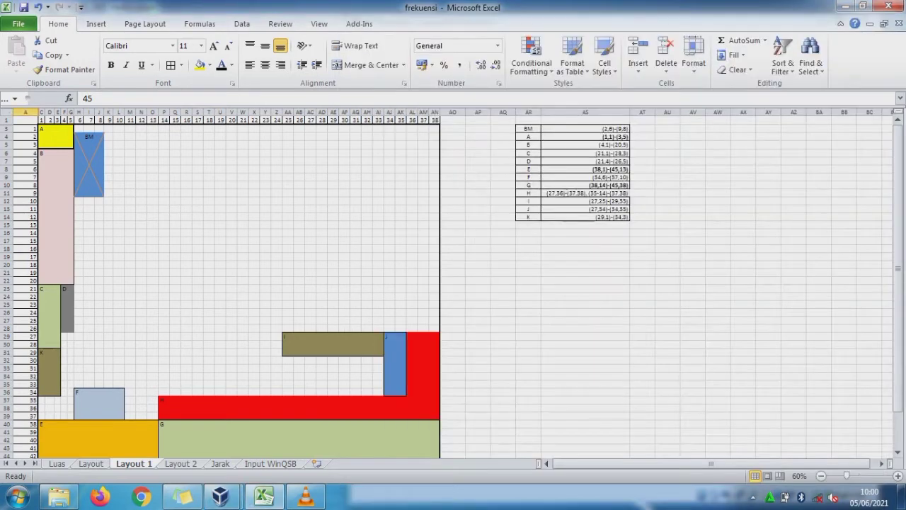
left_click_drag(898, 192, 898, 202)
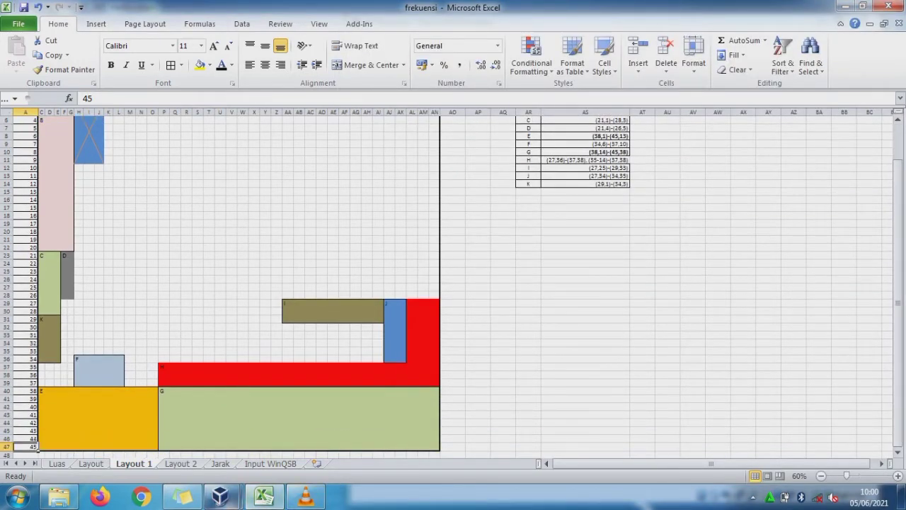
mouse_move(220, 496)
left_click(295, 430)
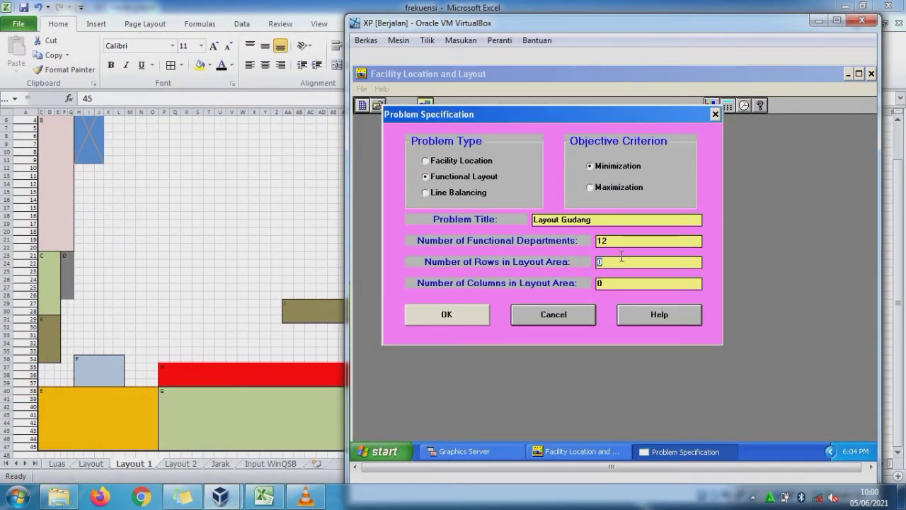
type("45")
double_click(611, 281)
key("BackSpace")
type("38")
left_click(480, 315)
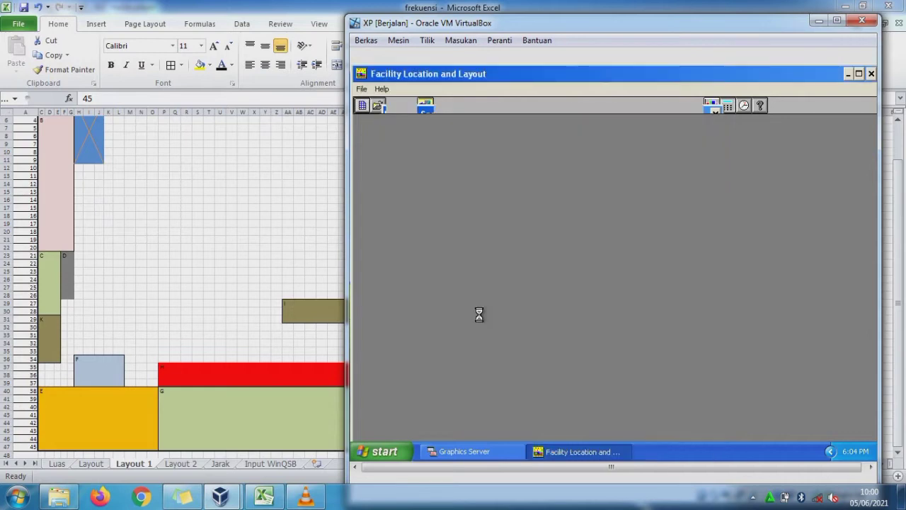
Switch from the department table to Excel and examine the BM coordinates entry on the Layout 1 sheet
left_click(479, 177)
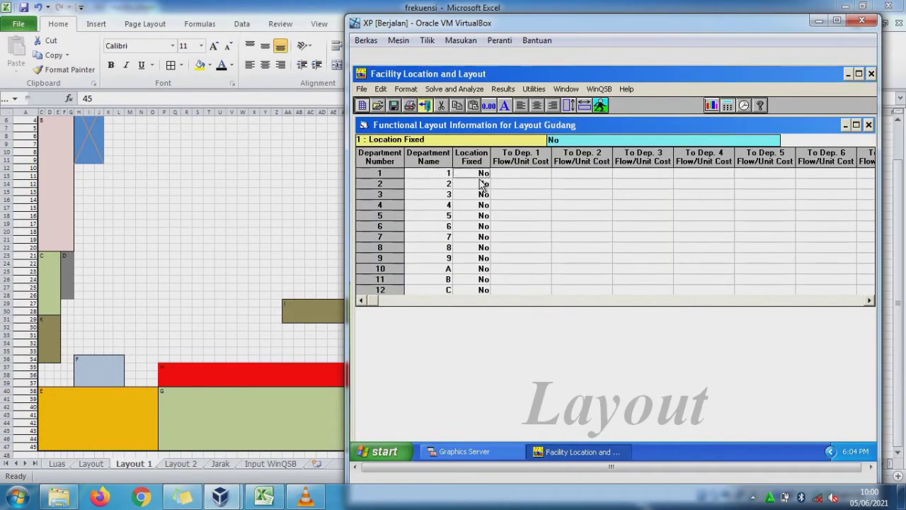
left_click(444, 176)
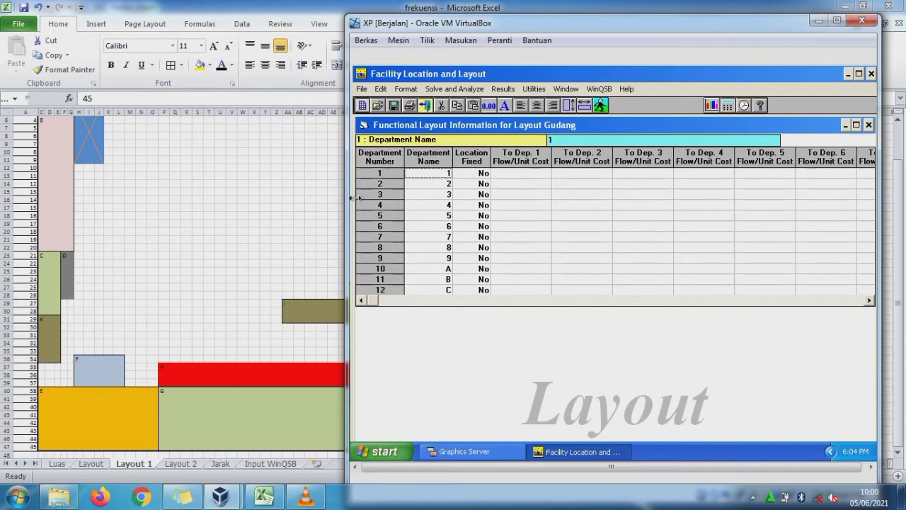
key("alt+Tab")
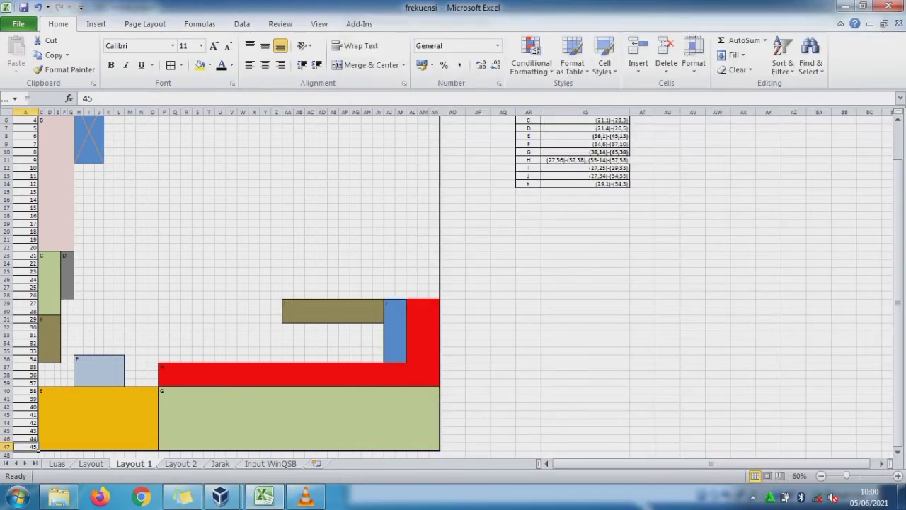
left_click_drag(898, 219, 897, 184)
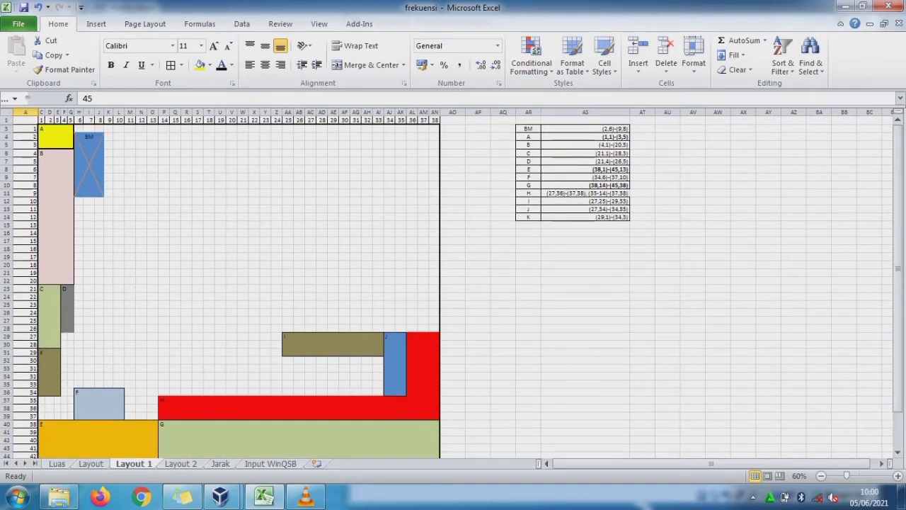
left_click(627, 137)
left_click(628, 130)
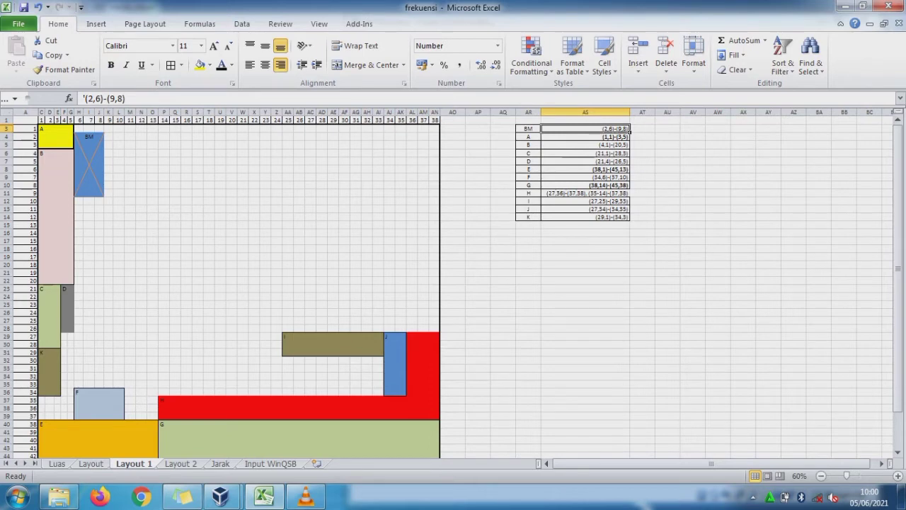
Fill row number 2 and column number 6 with yellow to mark the starting corner of area BM
left_click(79, 136)
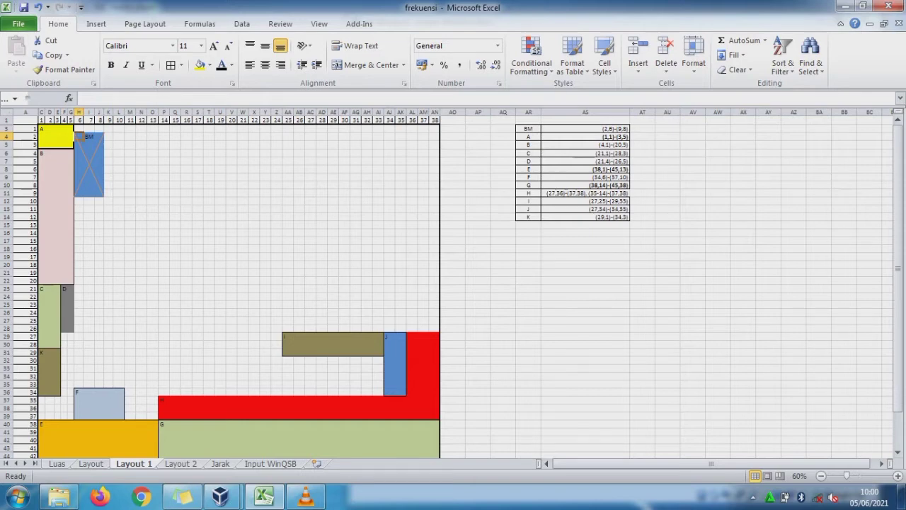
key("Home")
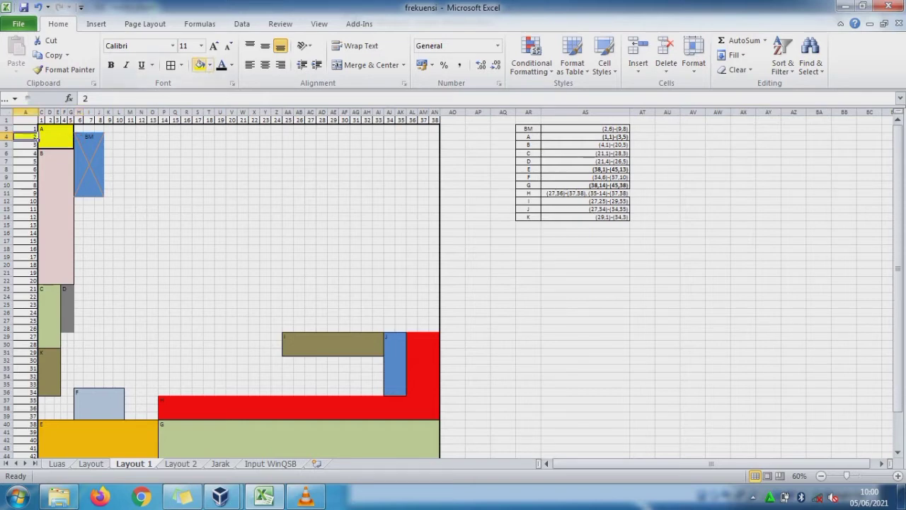
left_click(79, 136)
left_click(79, 120)
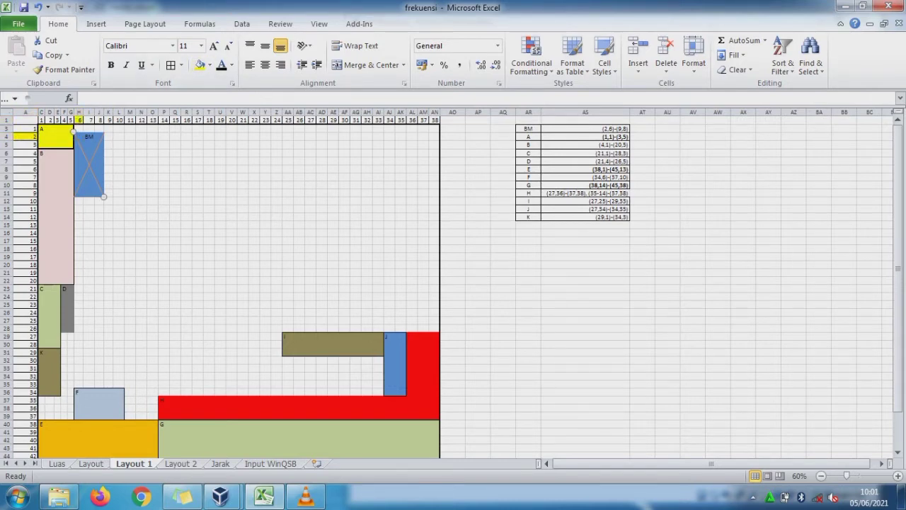
Fill row number 9 and column number 8 with yellow to mark the ending corner of area BM
left_click(81, 140)
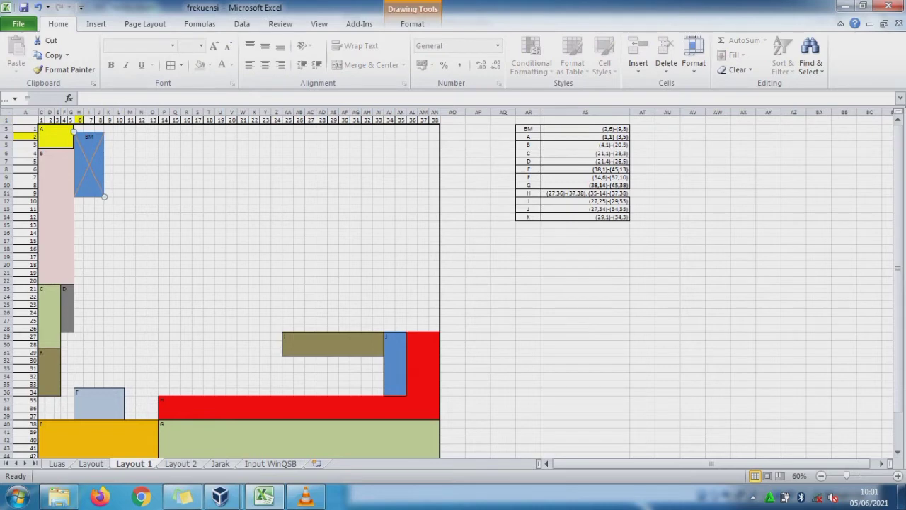
left_click(100, 192)
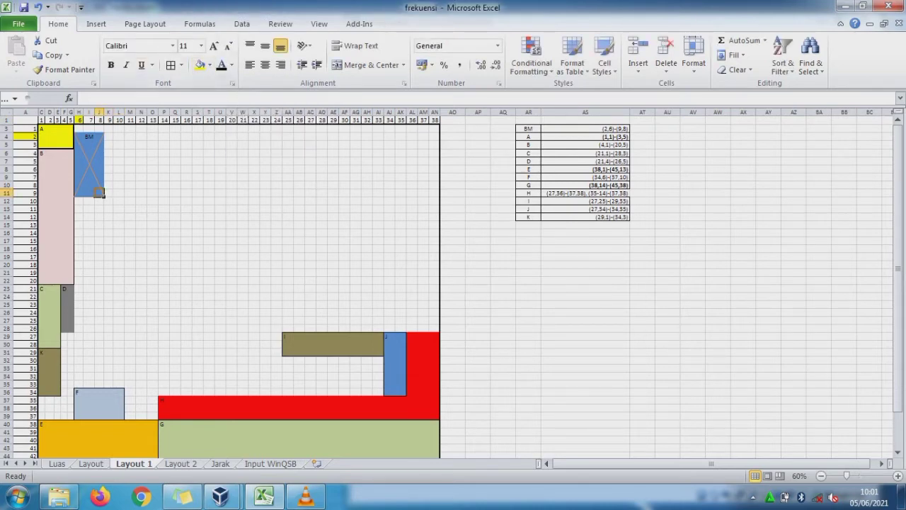
key("Home")
left_click(201, 65)
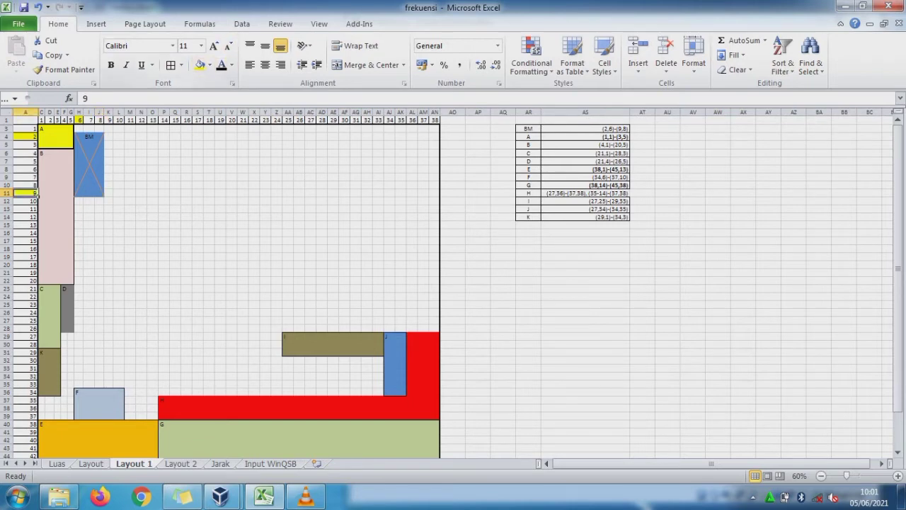
left_click(99, 119)
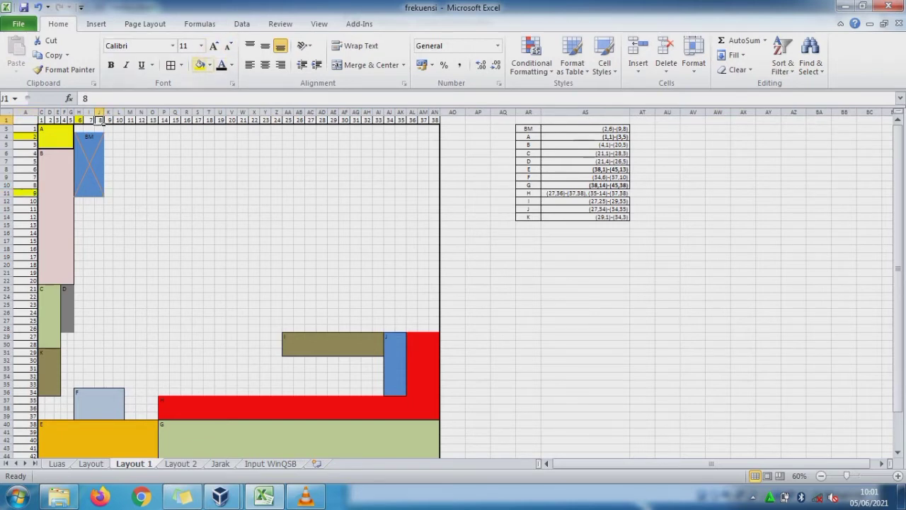
left_click(200, 64)
Fill the BM coordinates cell in the coordinate table with yellow
left_click(609, 129)
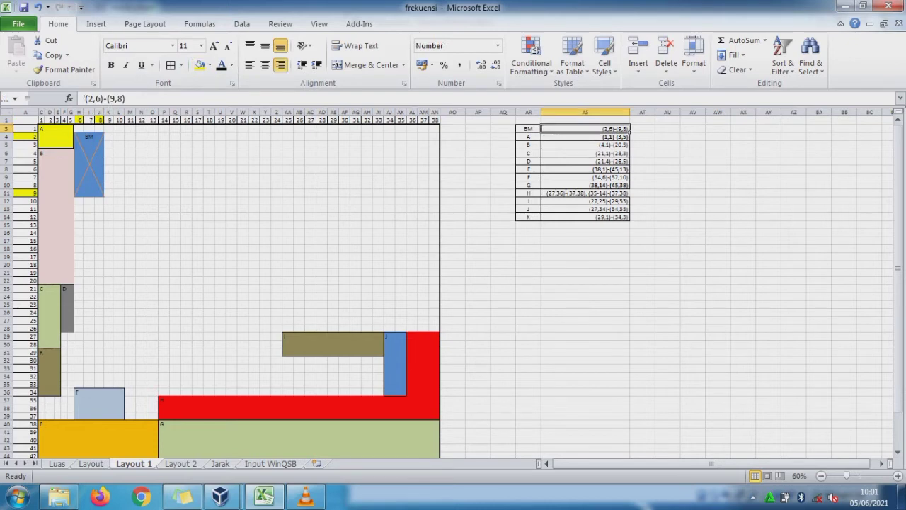
left_click(200, 65)
left_click(287, 209)
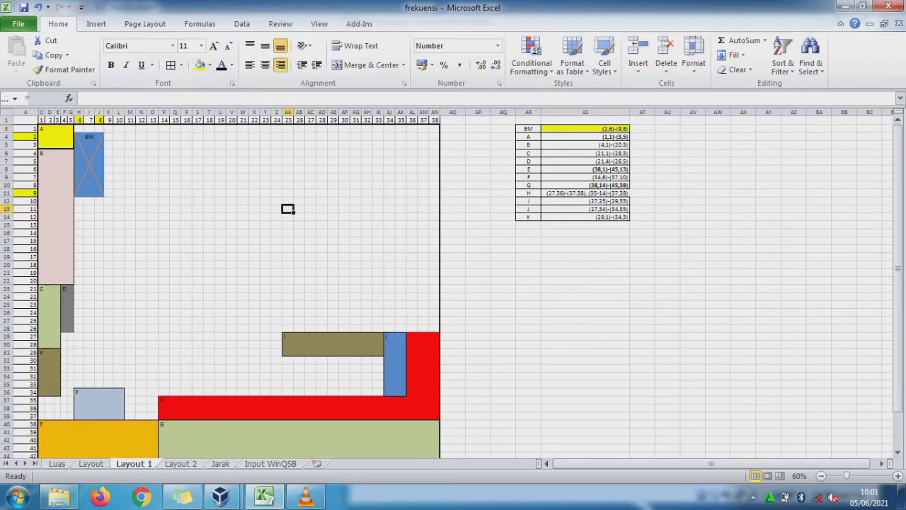
left_click(626, 137)
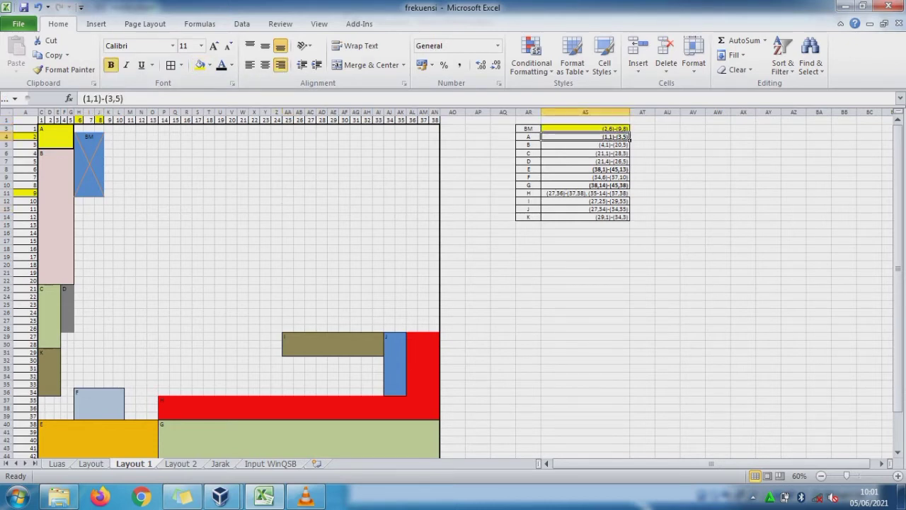
left_click(42, 154)
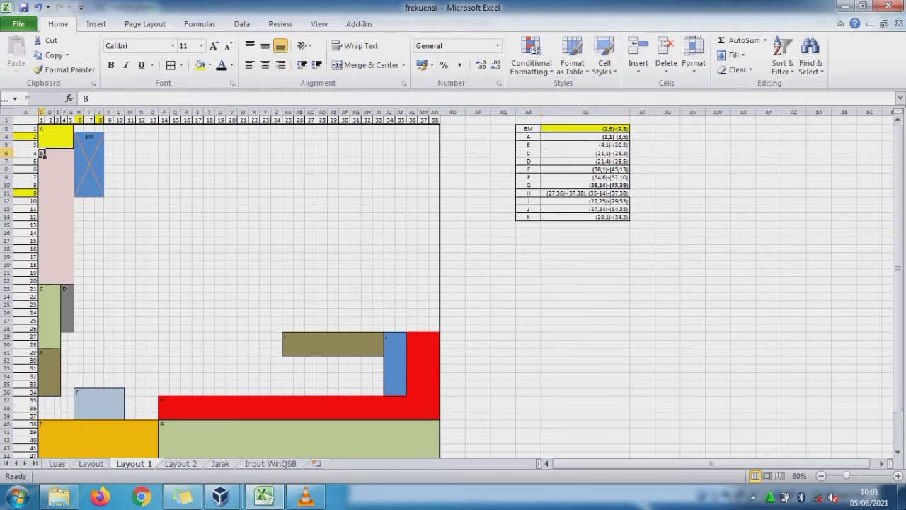
left_click(25, 153)
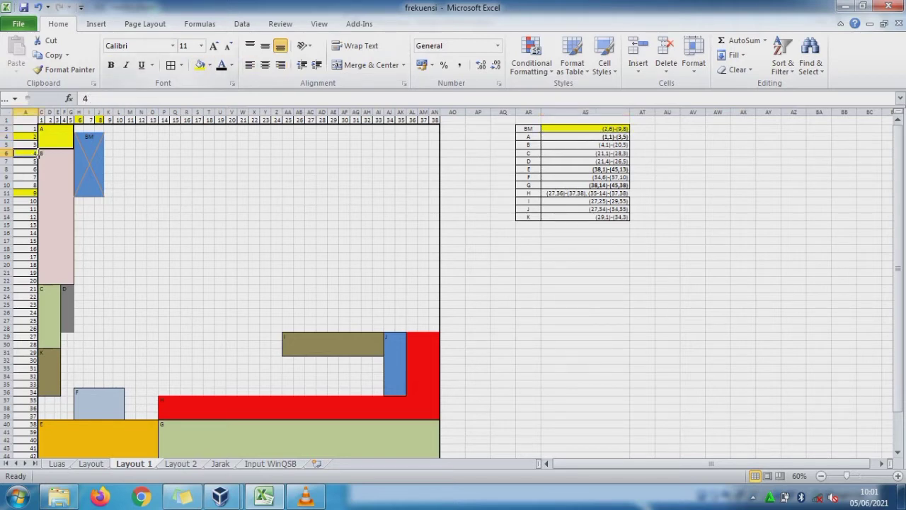
left_click(42, 120)
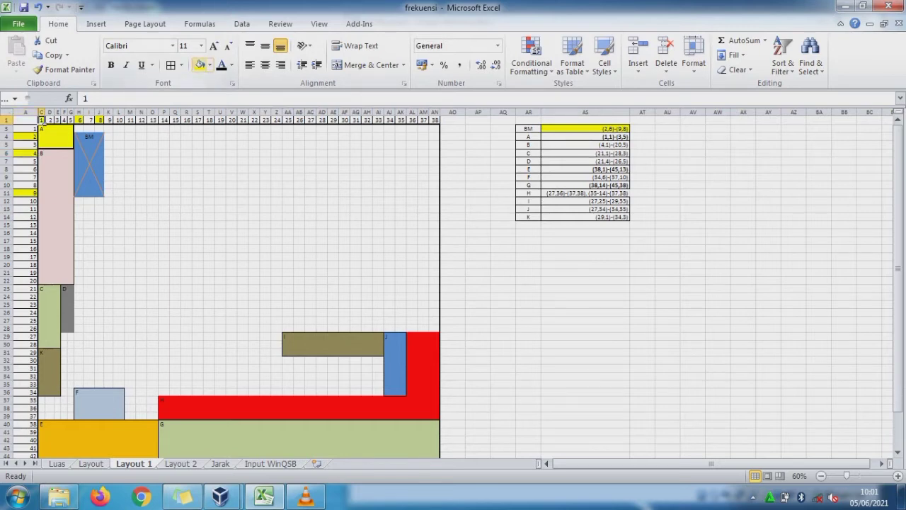
left_click(628, 137)
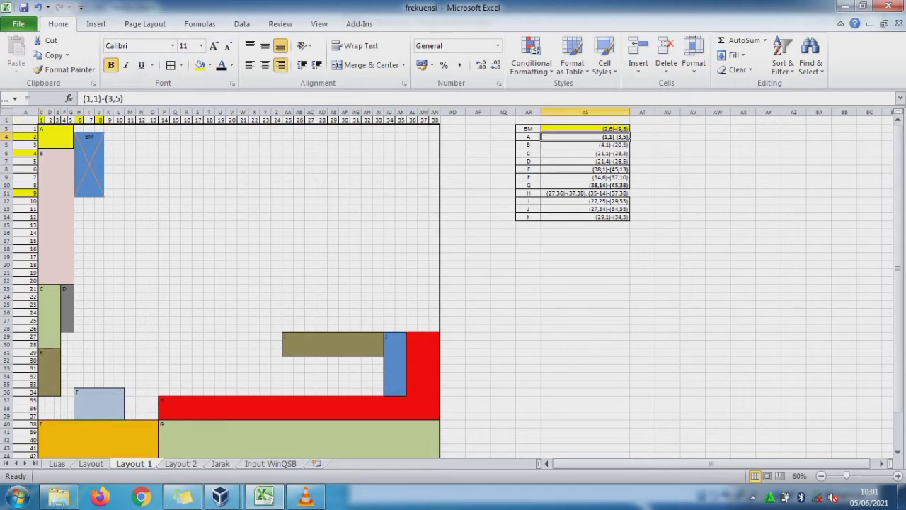
left_click(26, 153)
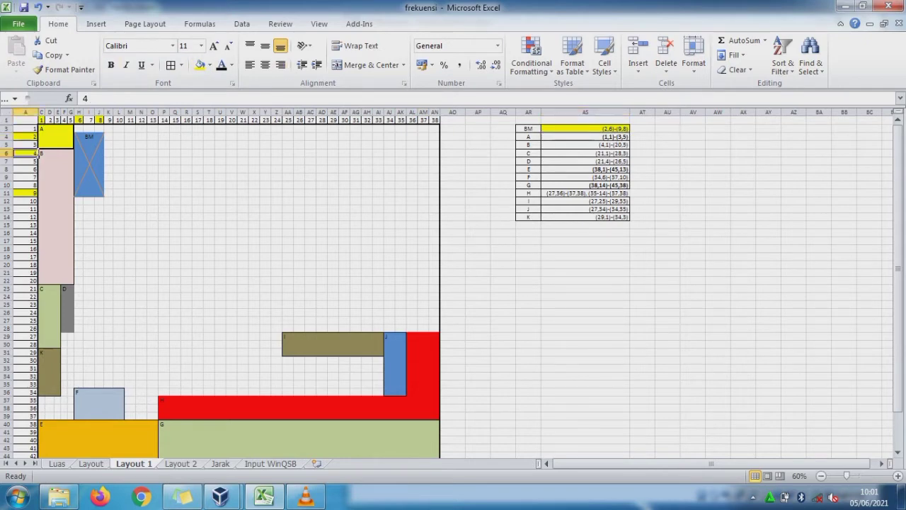
key("ctrl+z")
Fill row number 1 with yellow and select column number 1 to mark the starting corner of area A
left_click(43, 129)
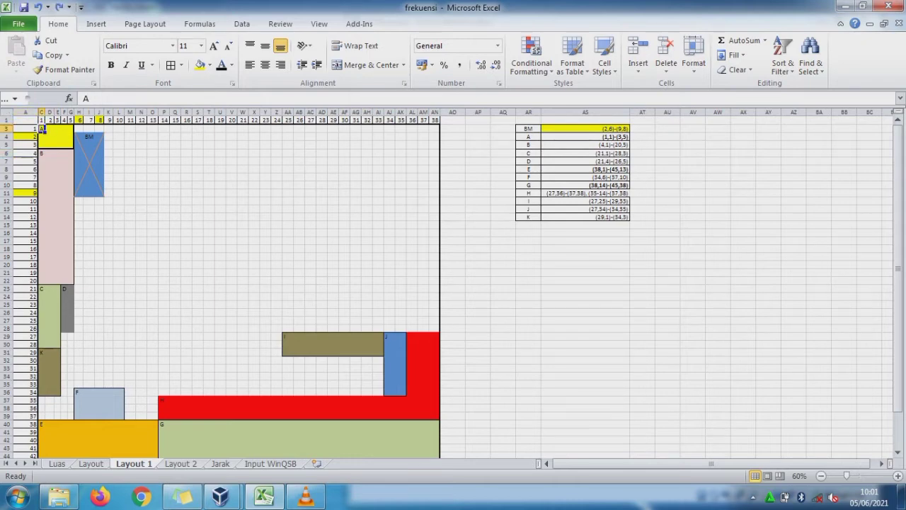
left_click(25, 128)
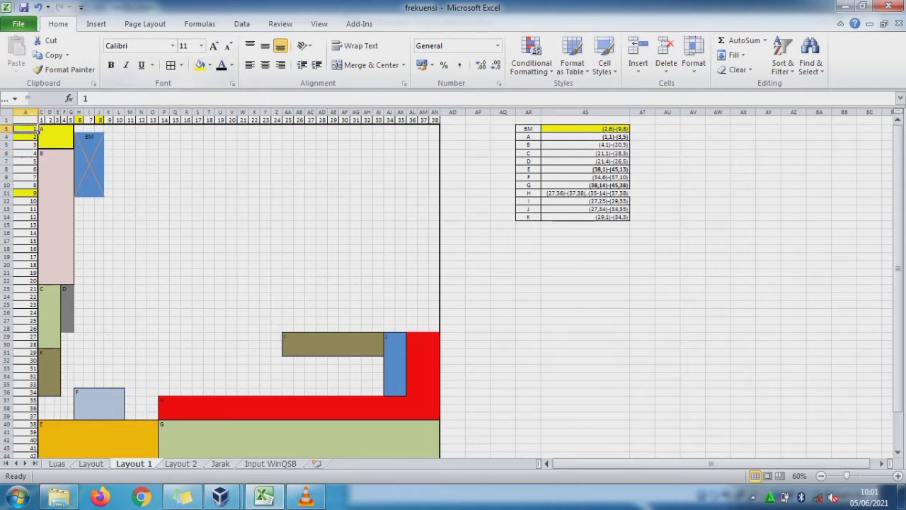
left_click(41, 121)
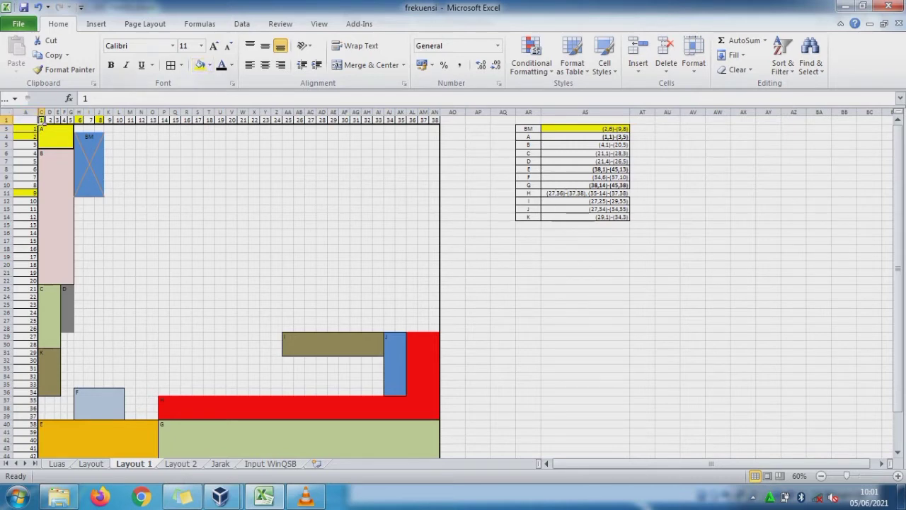
Fill row number 3 and column number 5 with yellow to mark the ending corner of area A
left_click(70, 144)
left_click(26, 144)
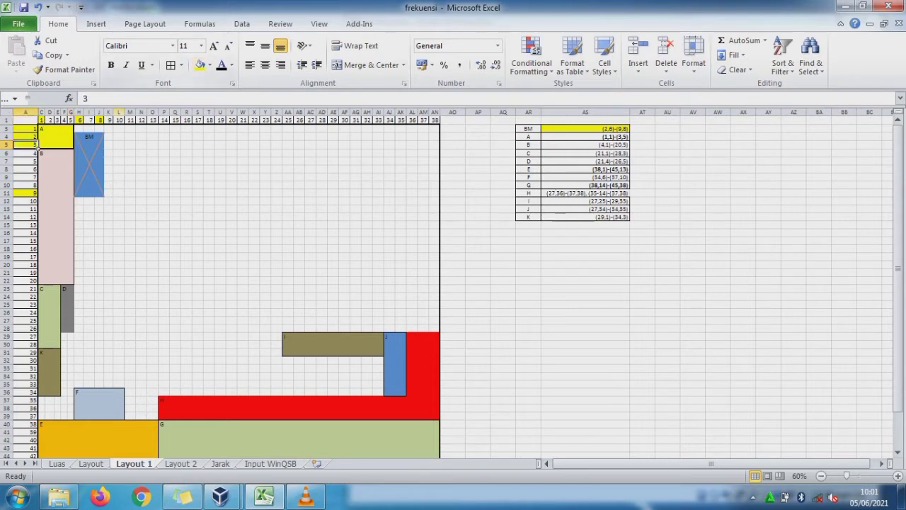
left_click(71, 120)
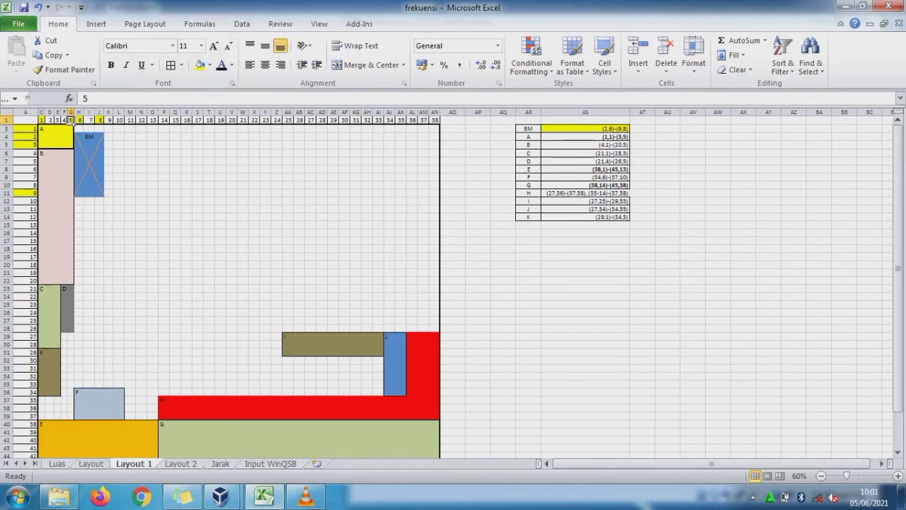
Fill the coordinates cell of area A in the coordinate table with yellow
left_click(628, 136)
left_click(200, 65)
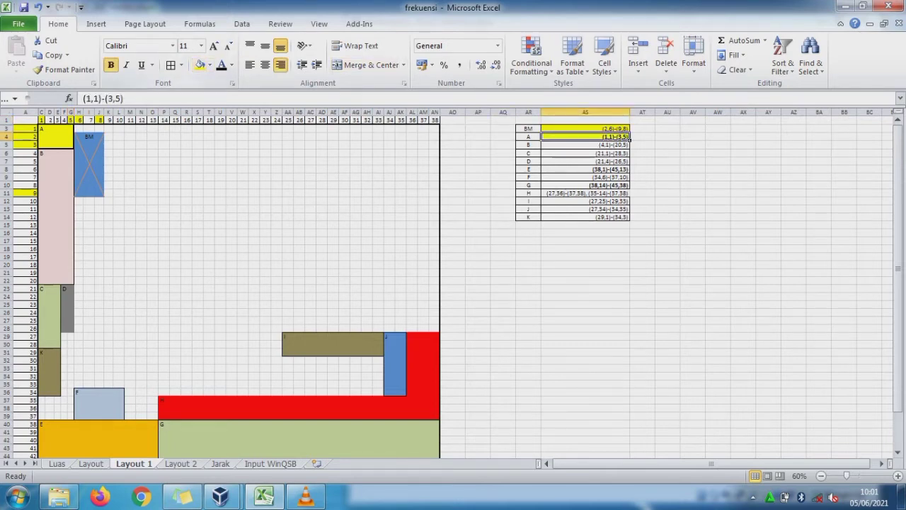
left_click(299, 193)
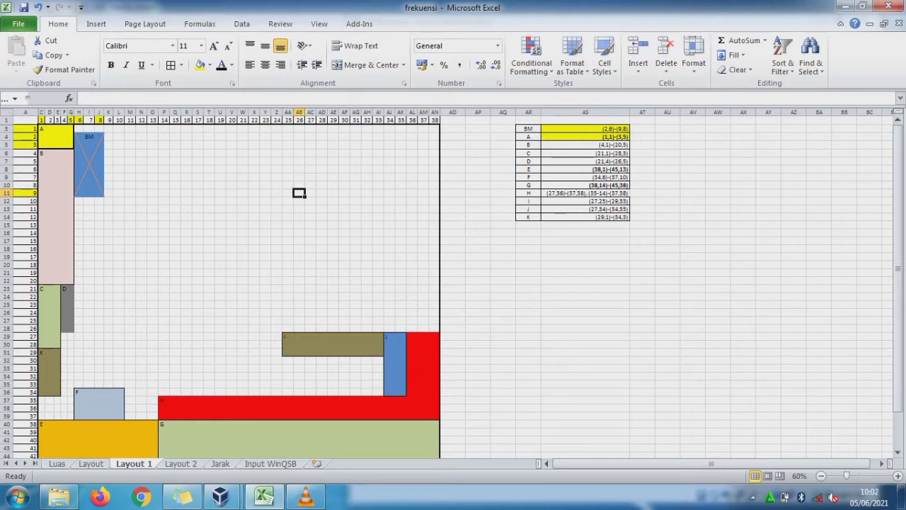
Inspect the BM cell location entry on the Input WinQSB sheet and return to the Layout 1 sheet
left_click(271, 464)
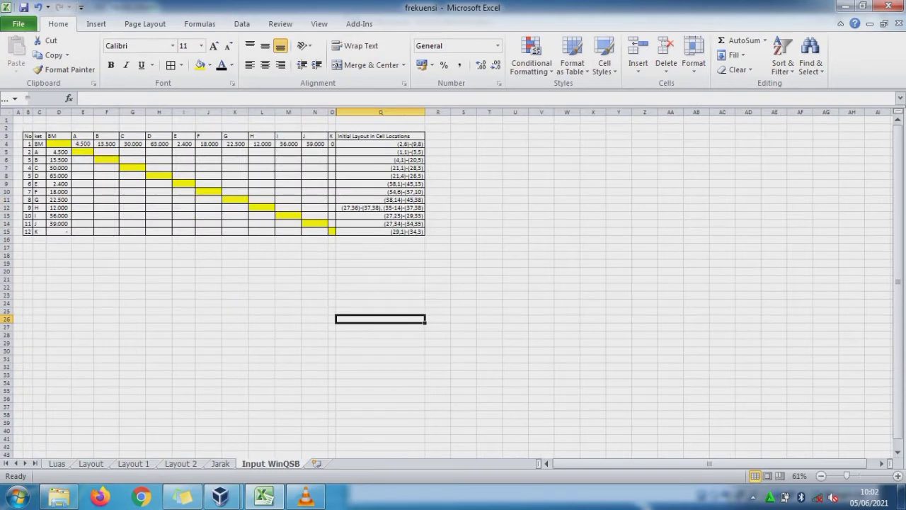
left_click(423, 145)
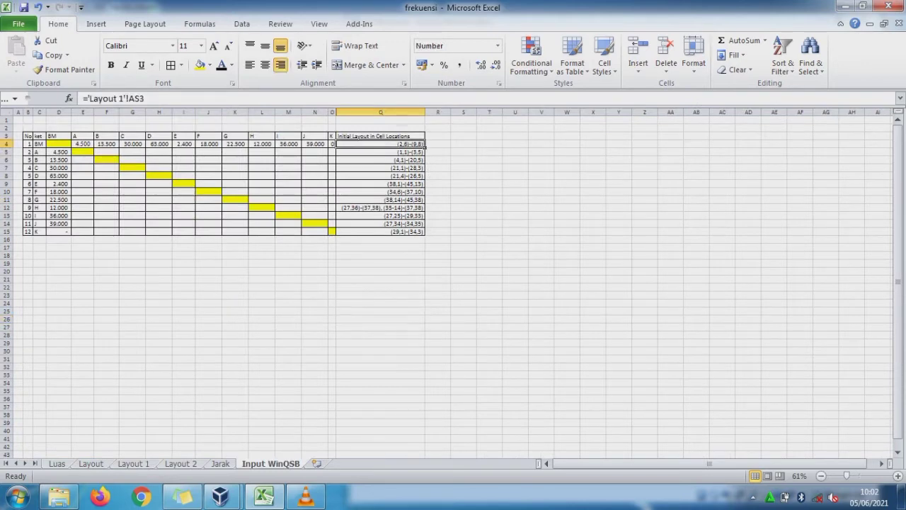
left_click(134, 464)
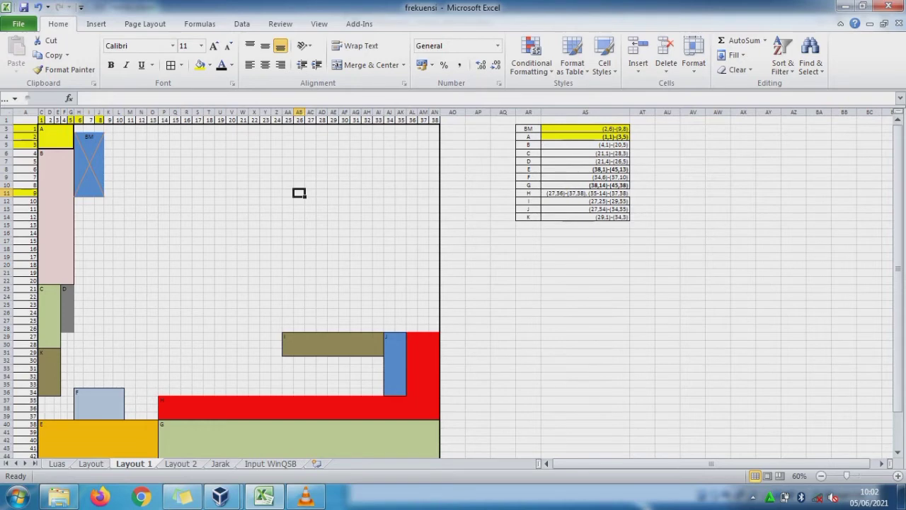
Examine the Jarak (M) distances from Bungkar Muat to areas A through K on the Jarak sheet
left_click(220, 464)
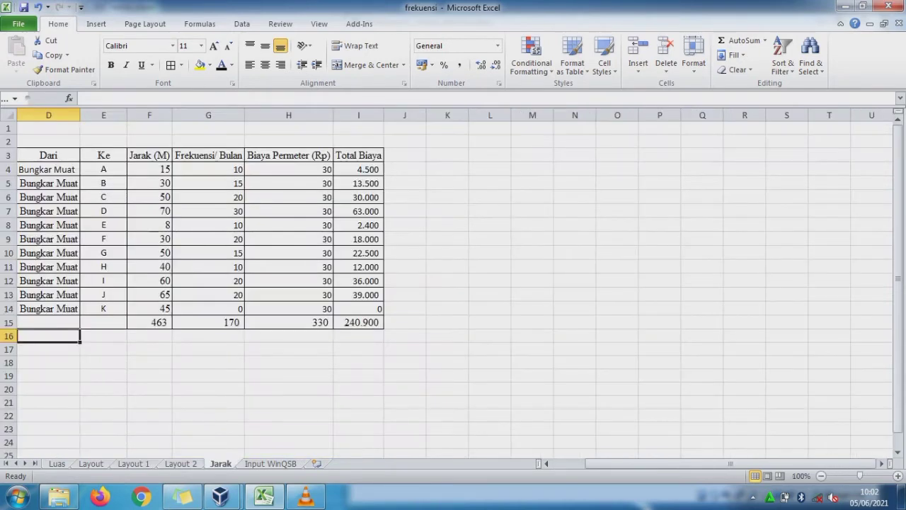
left_click(150, 169)
key("Down")
key("Down")
key("Down")
key("Down")
key("Down")
key("Down")
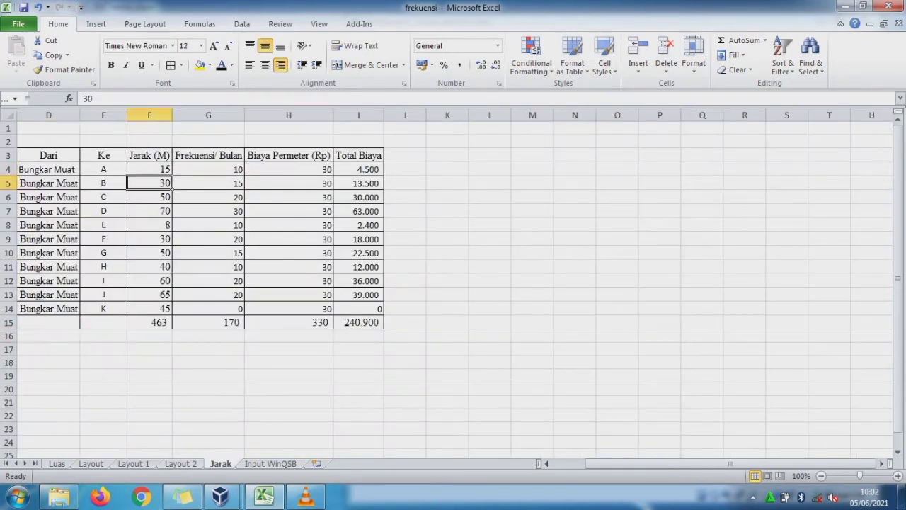
key("Down")
key("Down")
key("Down")
key("Down")
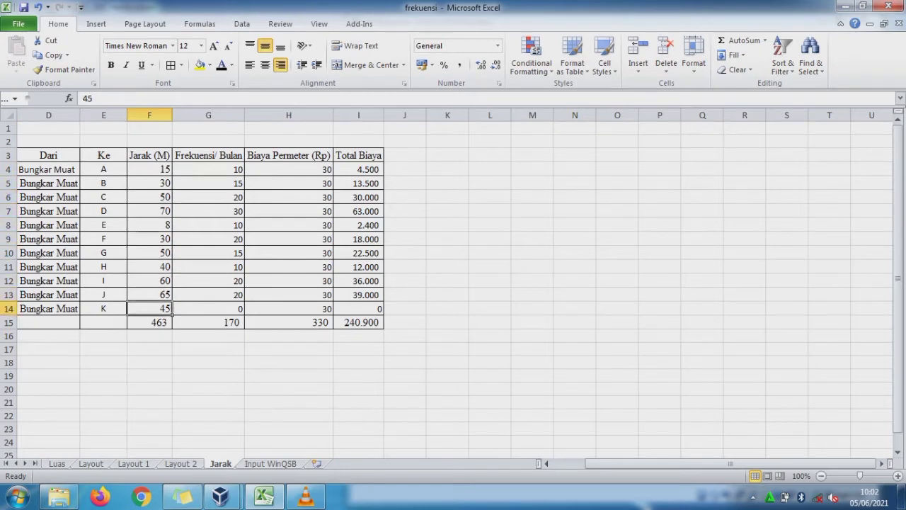
Draw a straight line on the Layout sheet from the centre of BM to the centre of B, about 4.72 cm high and 4.1 cm wide
key("ctrl+Page_Up")
key("ctrl+Page_Up")
key("ctrl+Page_Up")
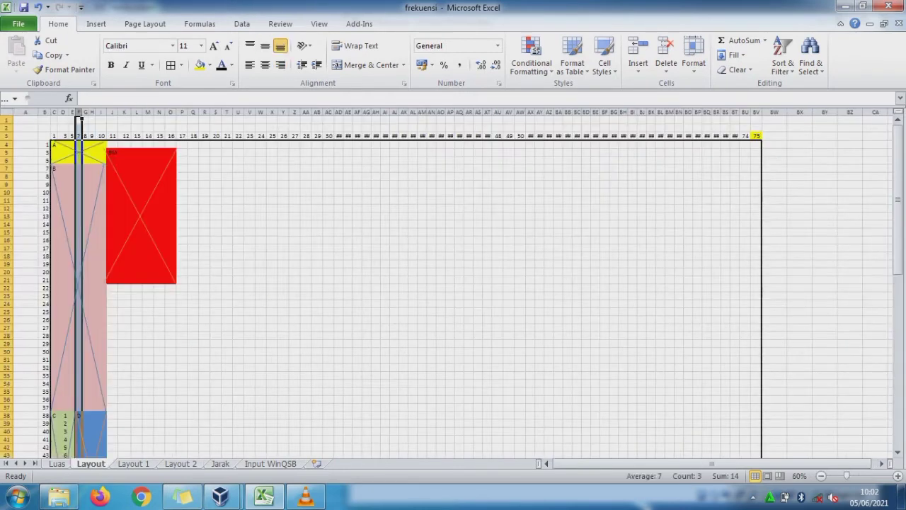
left_click(136, 311)
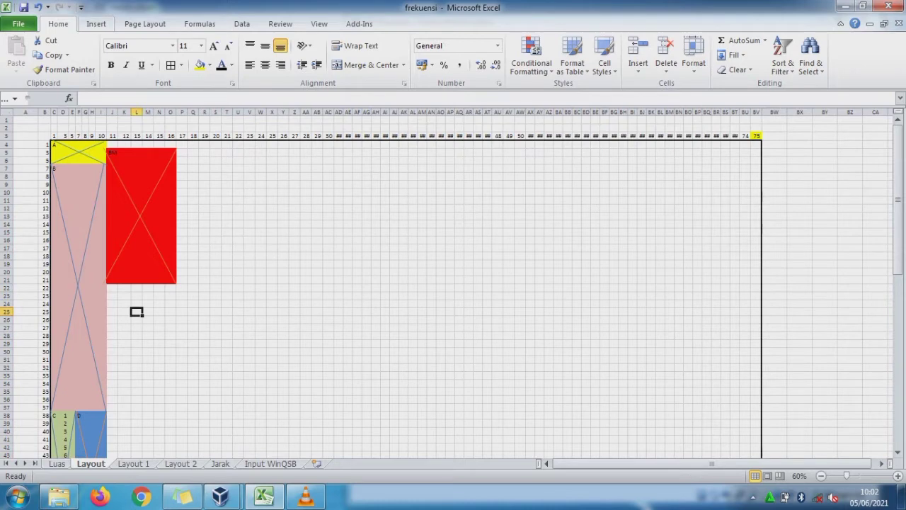
left_click(96, 24)
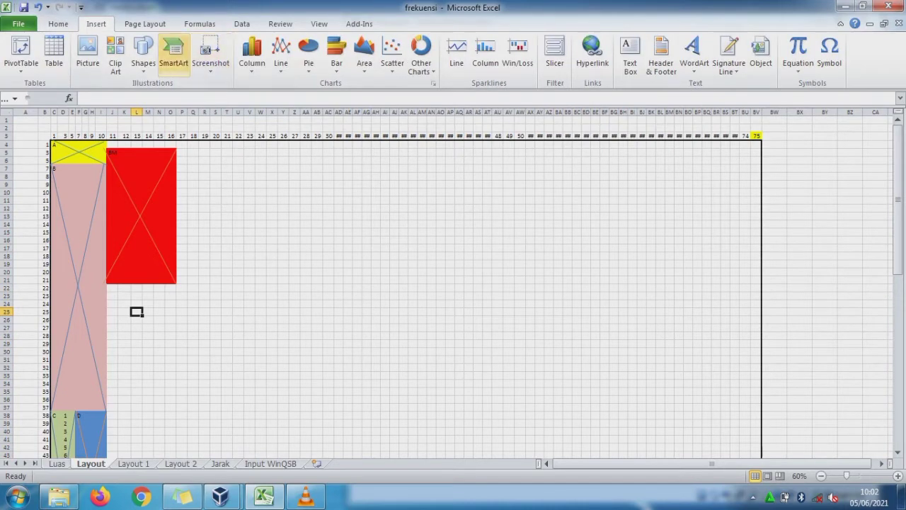
left_click(143, 53)
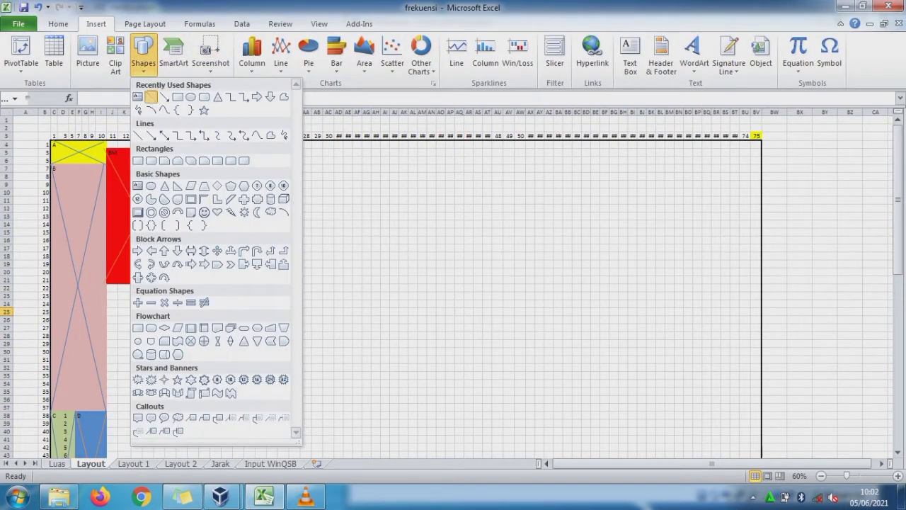
left_click(151, 97)
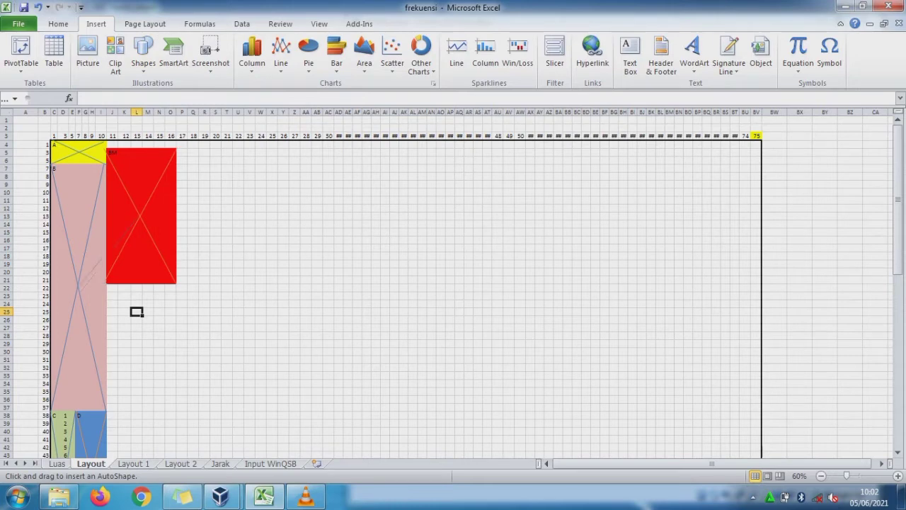
left_click_drag(139, 215, 77, 286)
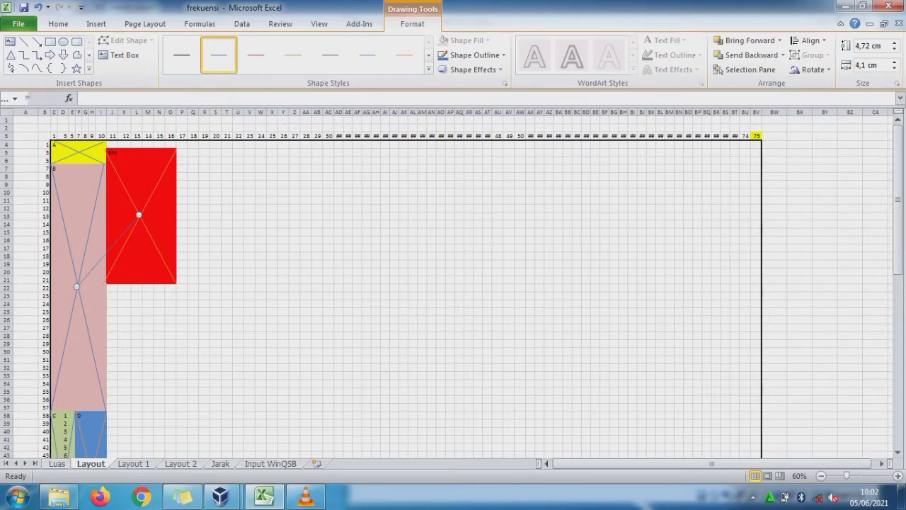
left_click(305, 312)
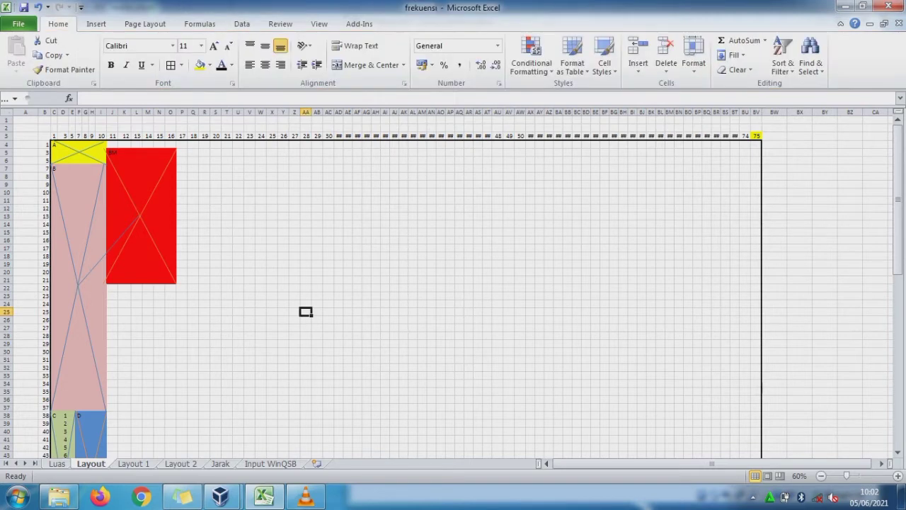
left_click(295, 257)
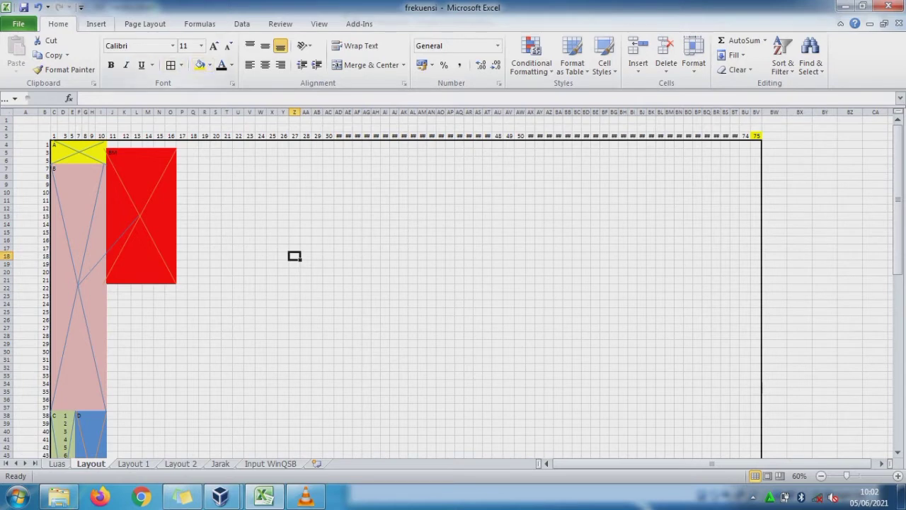
Draw a straight line from the centre of A to the centre of BM, about 4.23 cm high and 3.93 cm wide
left_click(96, 23)
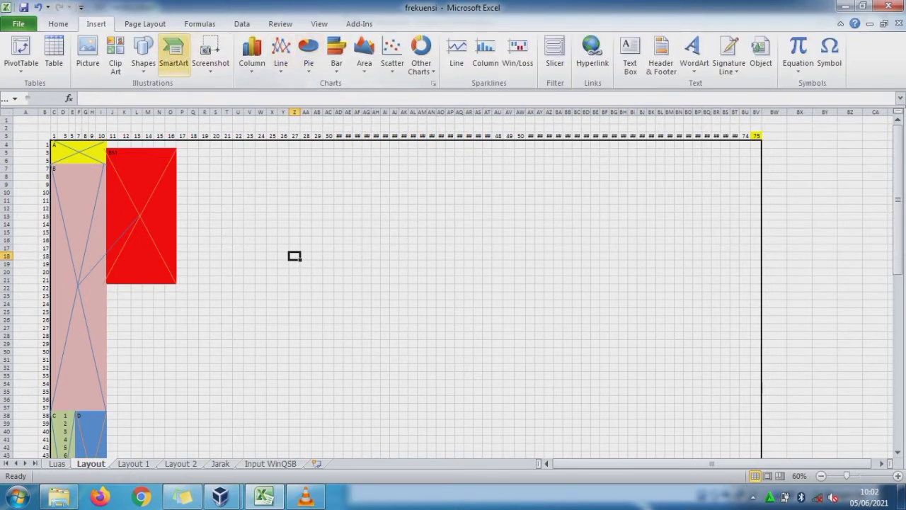
left_click(143, 53)
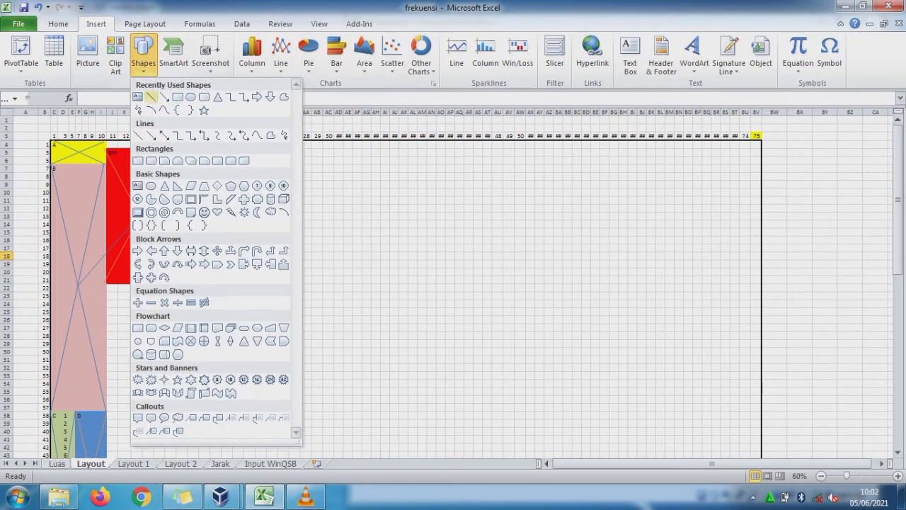
left_click(151, 96)
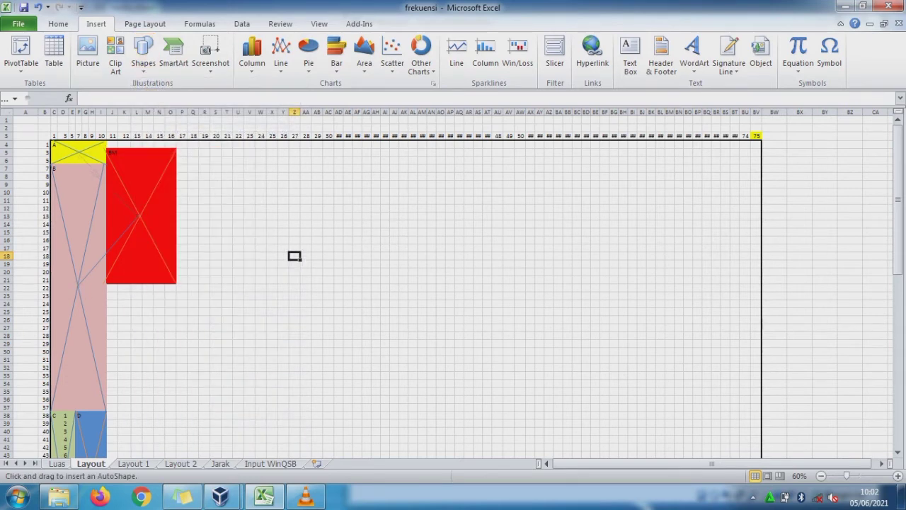
left_click_drag(78, 152, 137, 215)
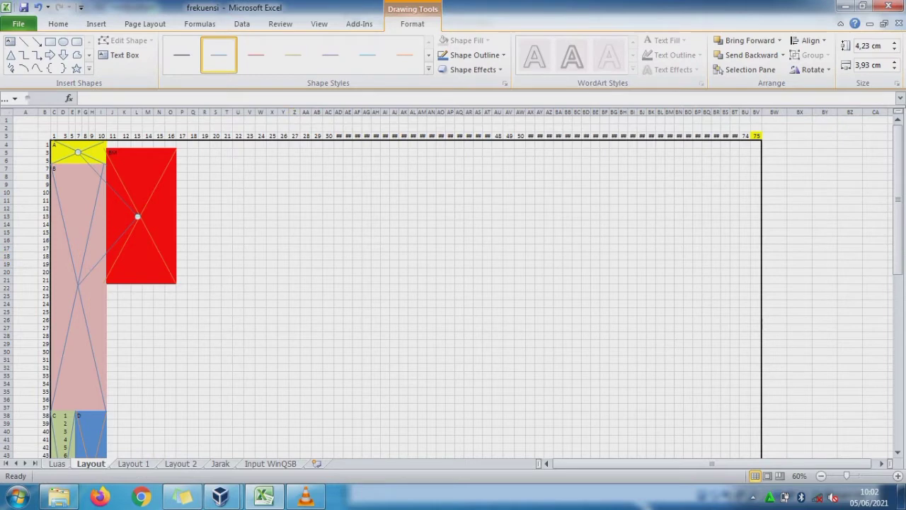
left_click(260, 240)
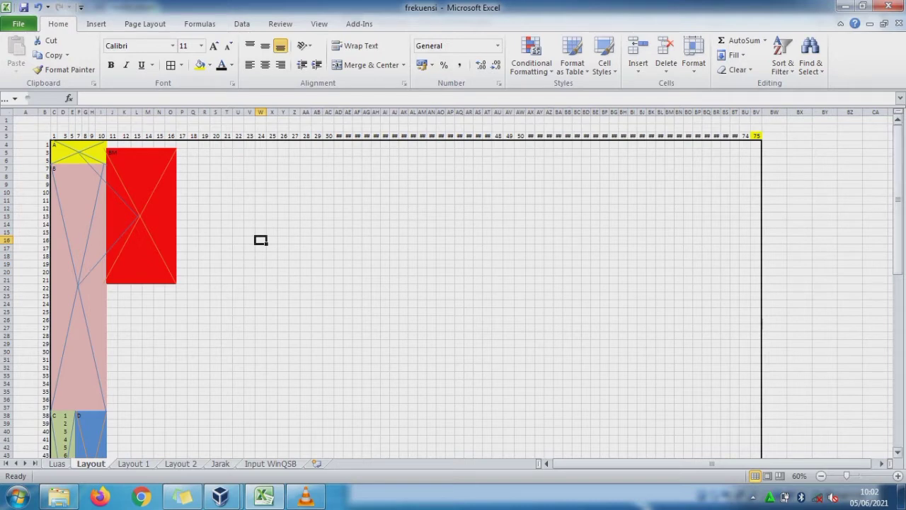
Draw a straight line from the centre of BM to the centre of C, about 18.57 cm high and 5.2 cm wide
mouse_move(897, 160)
left_mouse_down()
mouse_move(898, 169)
mouse_move(898, 160)
left_mouse_up()
left_click(98, 23)
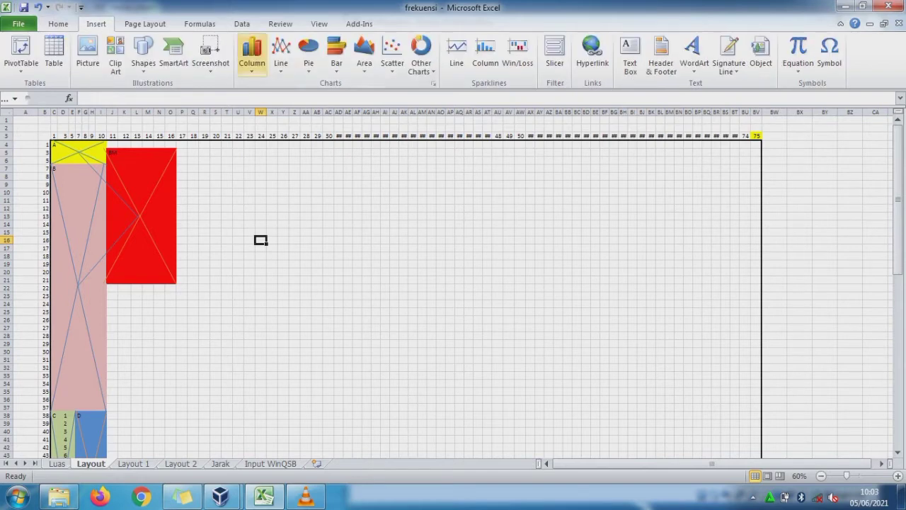
left_click(143, 53)
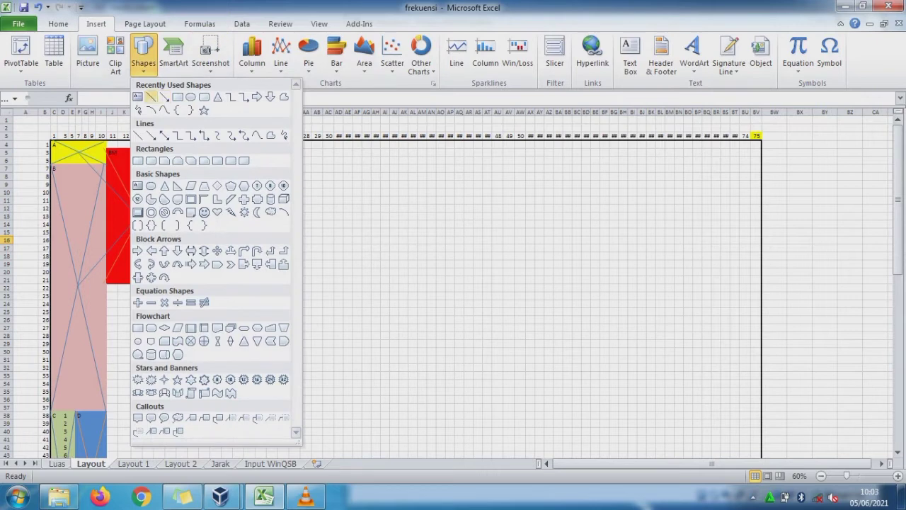
left_click(151, 97)
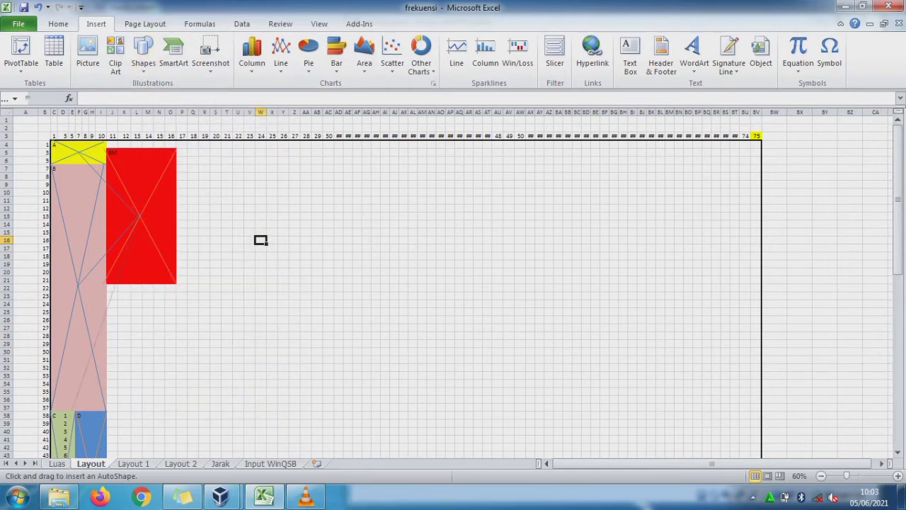
scroll(260, 226, "down", 1)
scroll(261, 224, "down", 3)
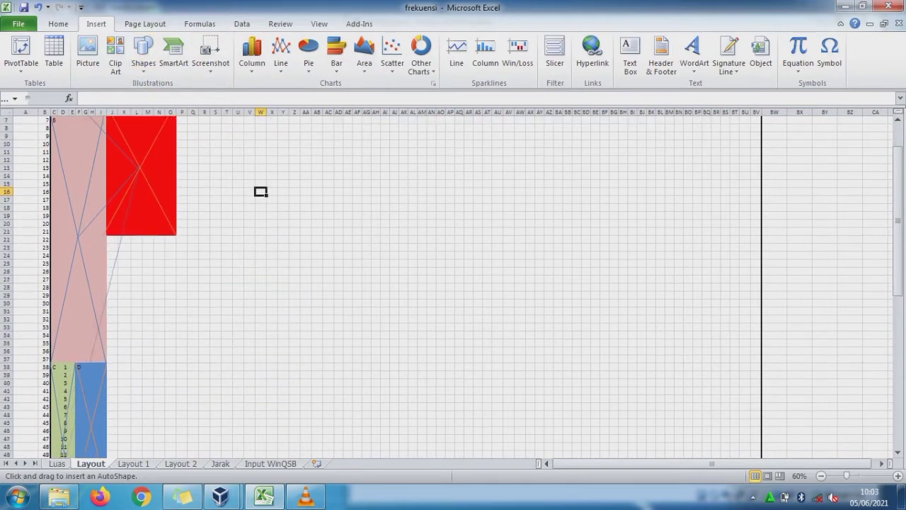
left_click_drag(70, 417, 60, 416)
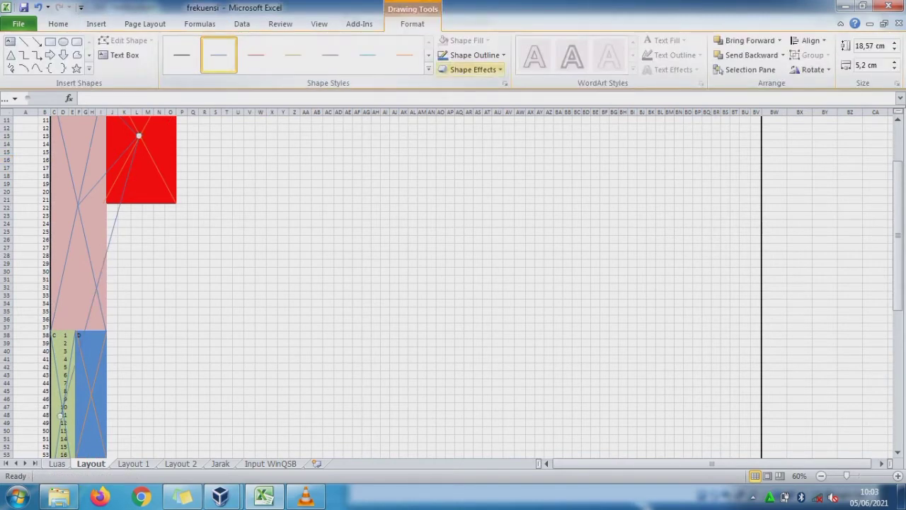
Apply the thick red shadowed line style to the three distance lines running from BM to C, B and A
left_click(429, 69)
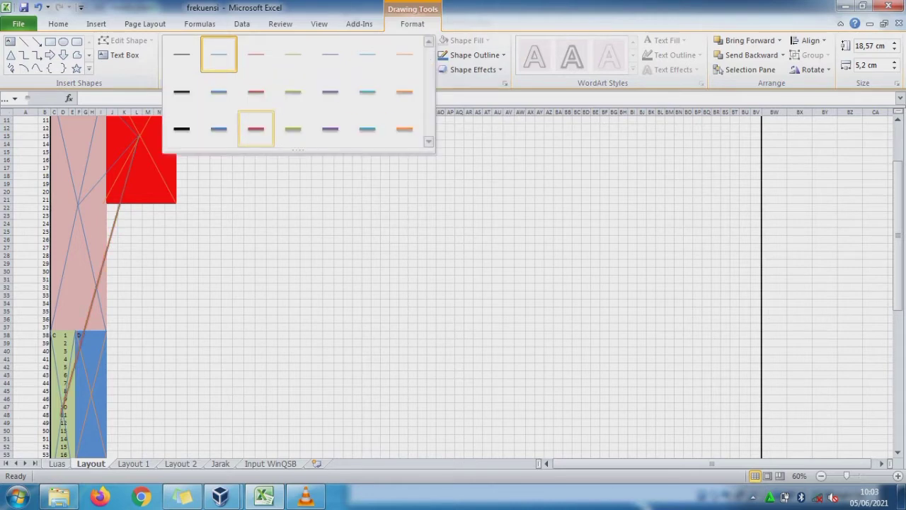
left_click(255, 129)
left_click(139, 134)
left_click(256, 129)
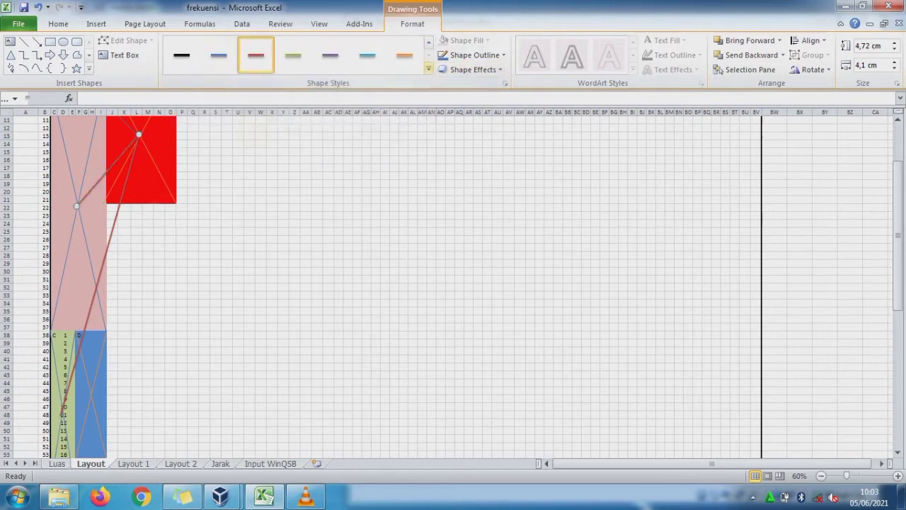
scroll(453, 283, "up", 4)
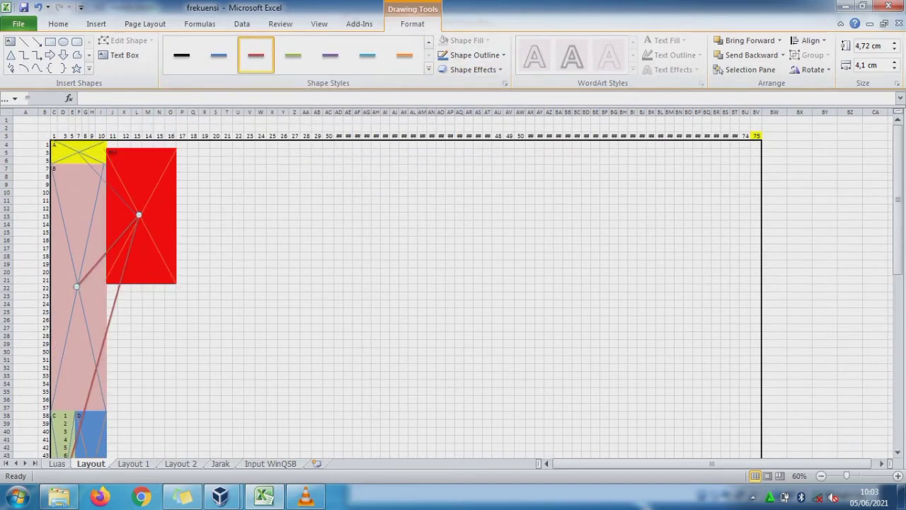
key("Tab")
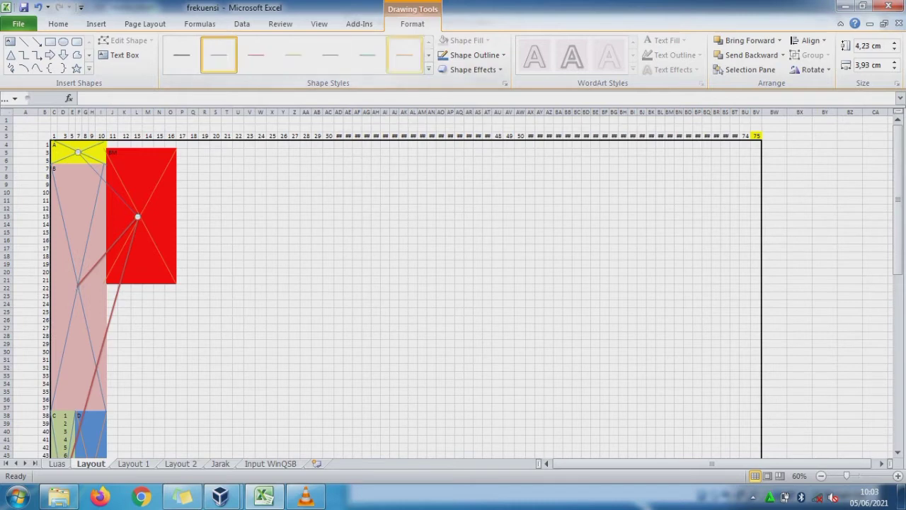
left_click(428, 69)
left_click(256, 129)
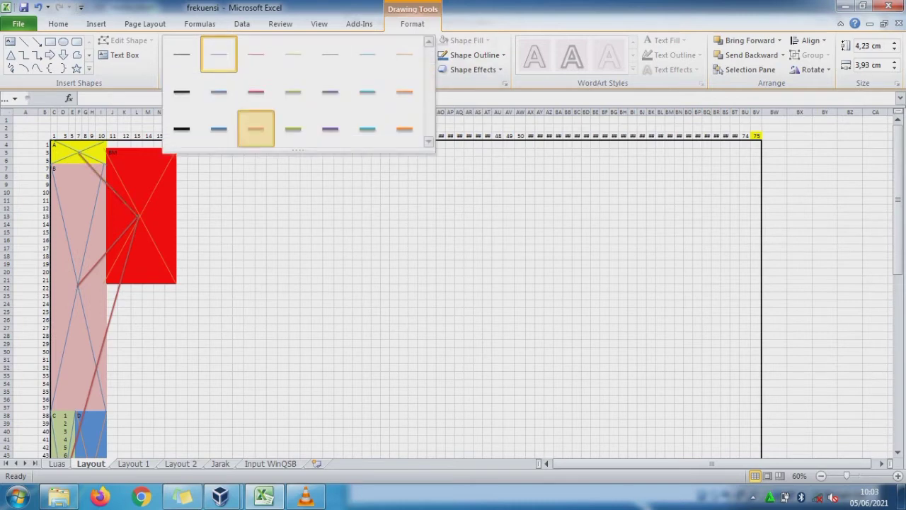
key("Escape")
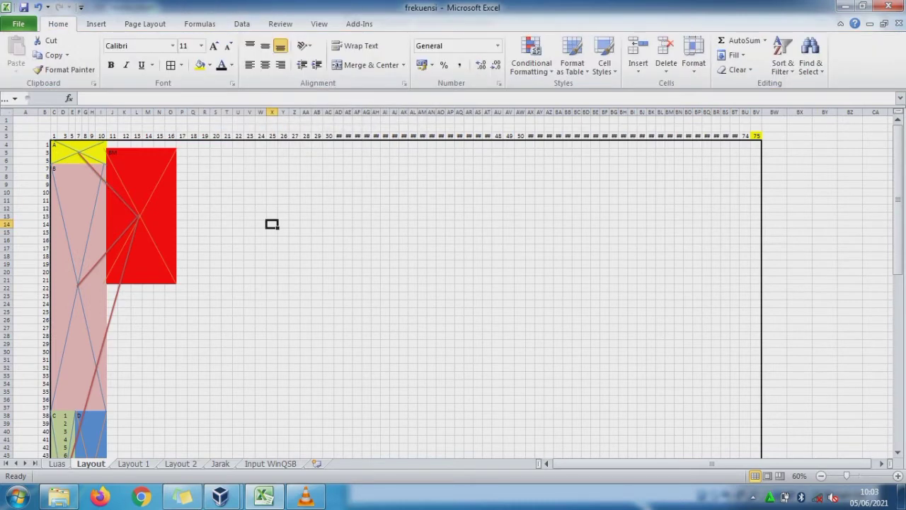
left_click(283, 248)
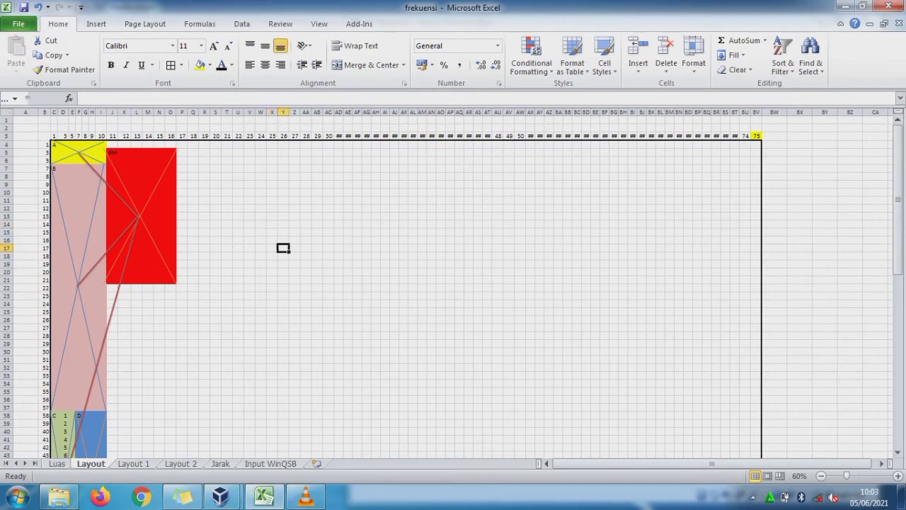
Check the Functional Layout Information table in the WinQSB virtual machine, then return to the Excel workbook
mouse_move(221, 495)
left_click(302, 423)
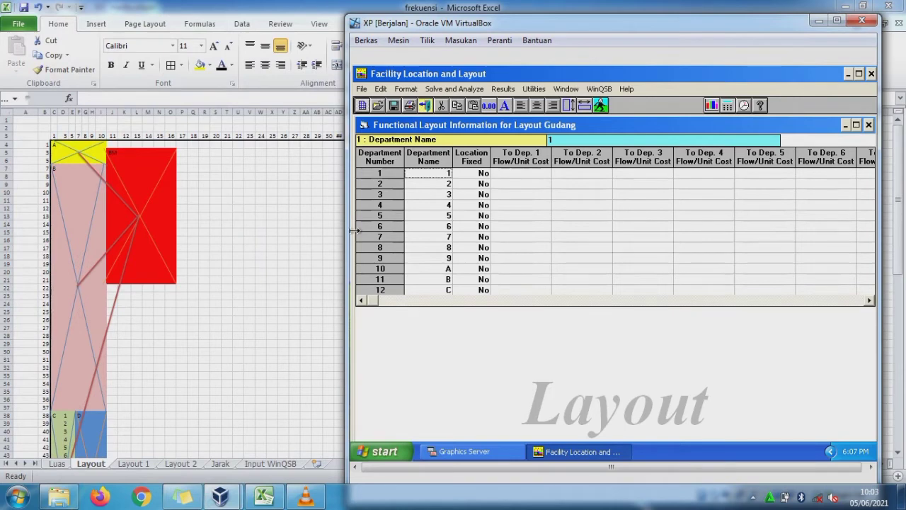
left_click(301, 240)
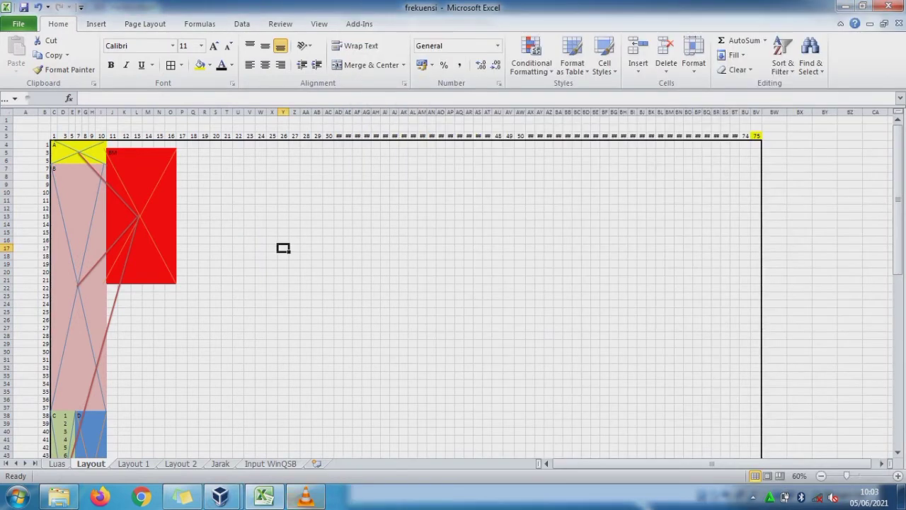
Examine the 12-department cost table and its cell locations on the Input WinQSB sheet
left_click(271, 464)
left_click(262, 287)
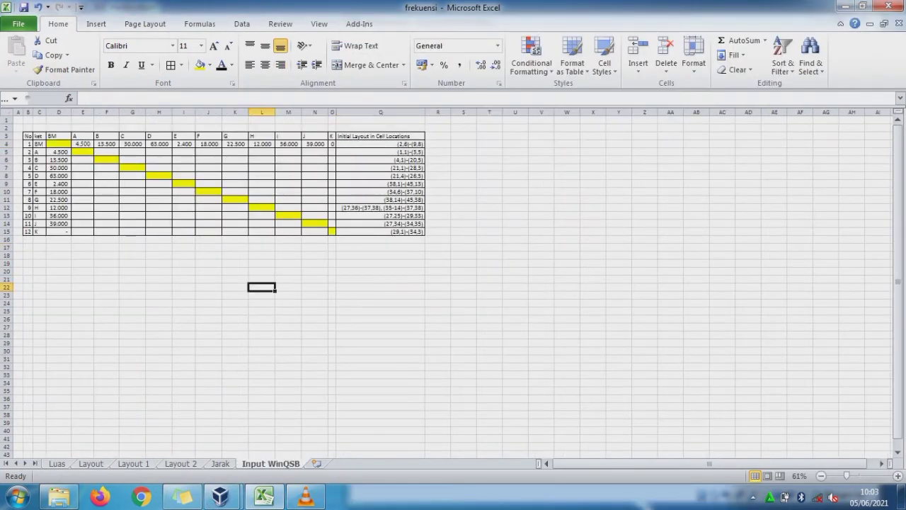
key("Up")
key("Up")
key("Up")
key("Up")
key("Up")
key("Up")
key("Up")
key("Up")
key("Up")
key("Up")
key("Up")
key("Up")
key("Up")
key("Up")
key("Up")
key("Up")
key("Up")
key("Up")
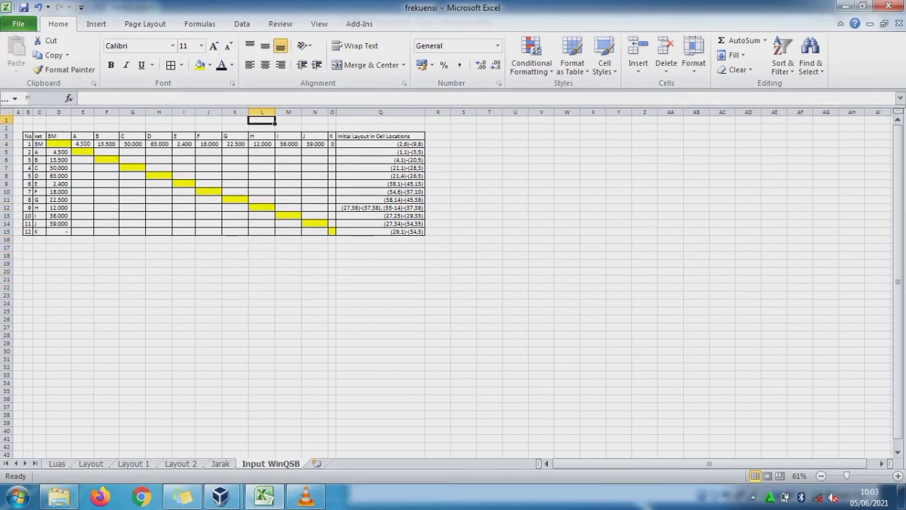
left_click(247, 145)
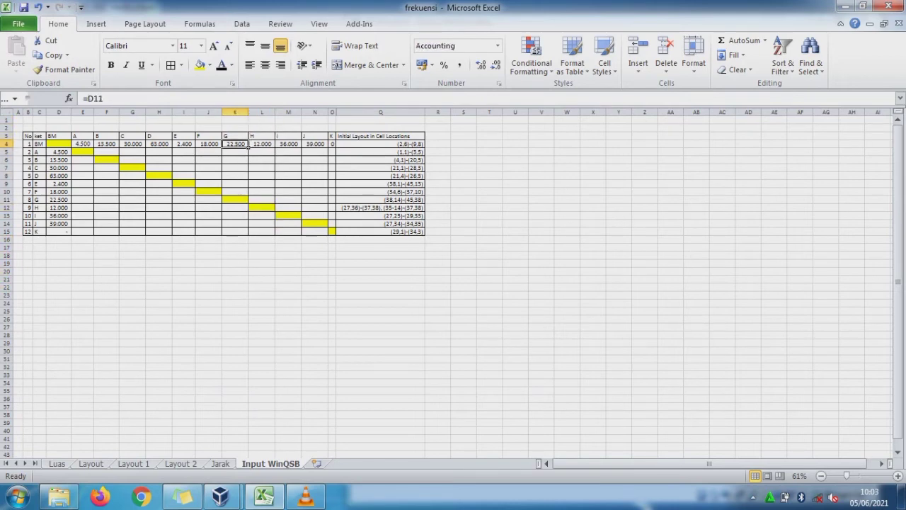
Examine area A's distance, monthly frequency, cost per metre and Total Biaya formula on the Jarak sheet
key("ctrl+Page_Up")
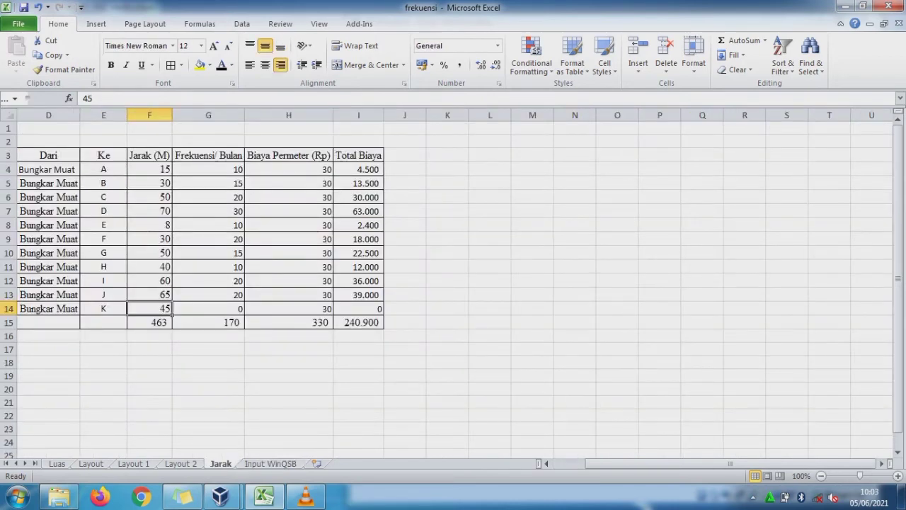
left_click(150, 169)
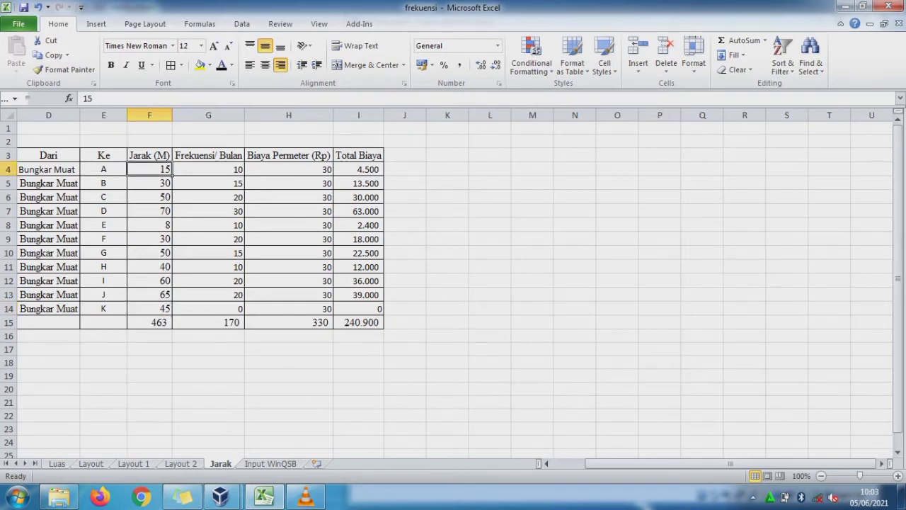
left_click(288, 169)
left_click(208, 169)
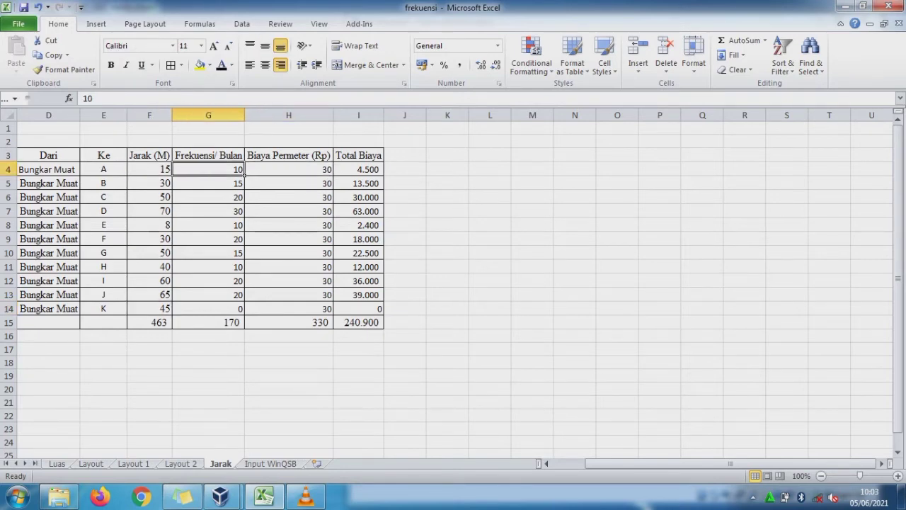
left_click(149, 169)
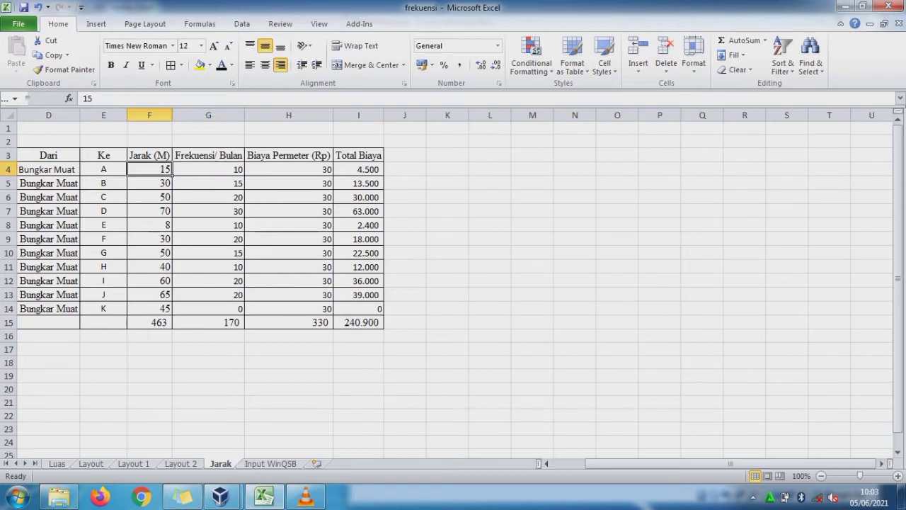
left_click(208, 169)
left_click(288, 169)
left_click(359, 169)
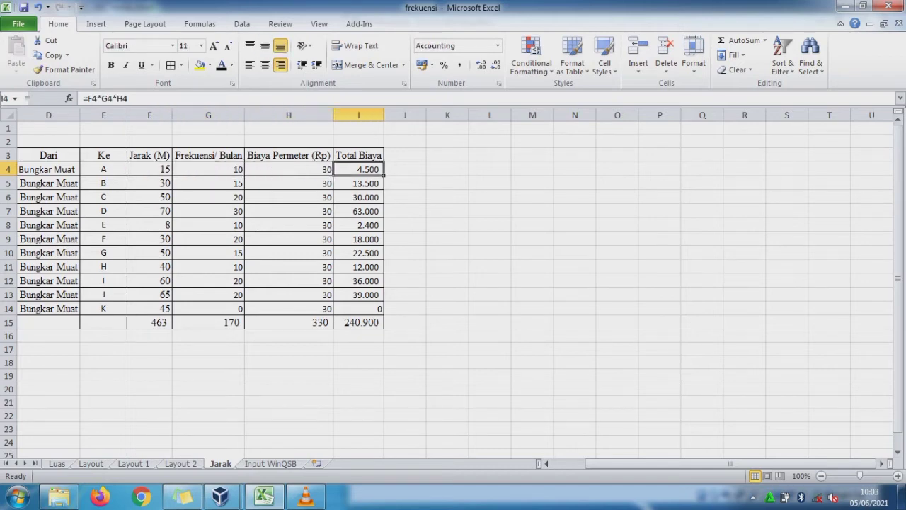
left_click(112, 98)
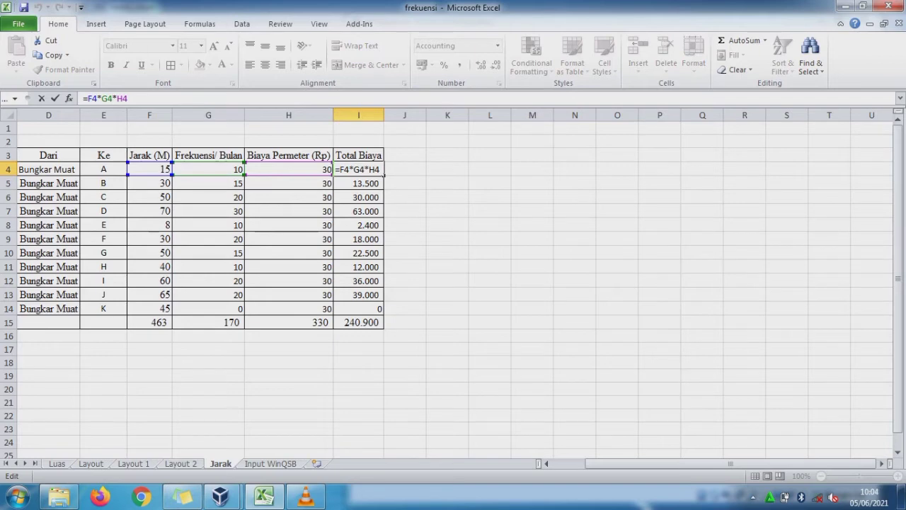
key("Return")
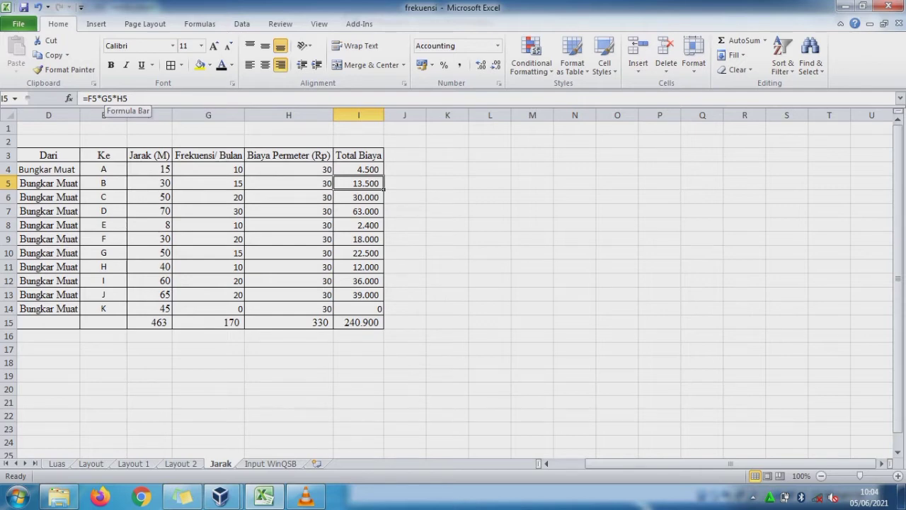
Inspect the Total Biaya formulas for areas B through E in turn
key("F2")
key("Return")
key("F2")
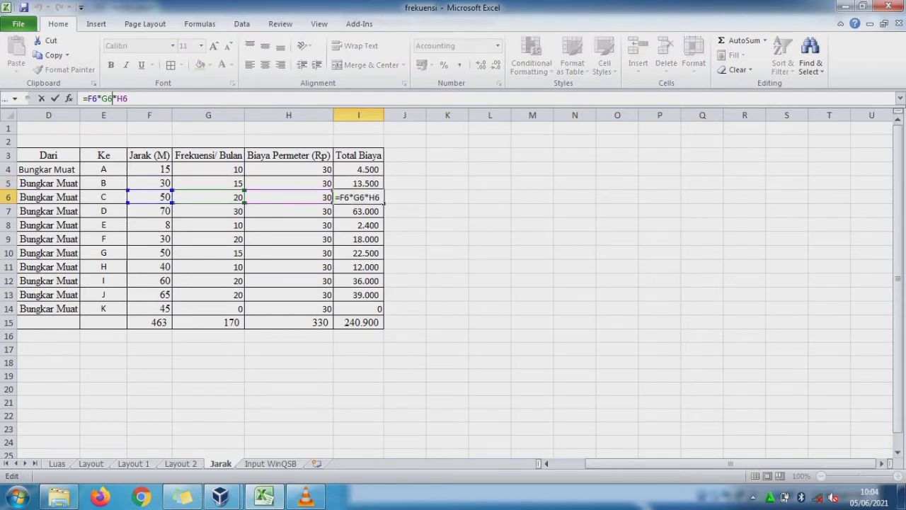
key("Return")
key("F2")
key("Return")
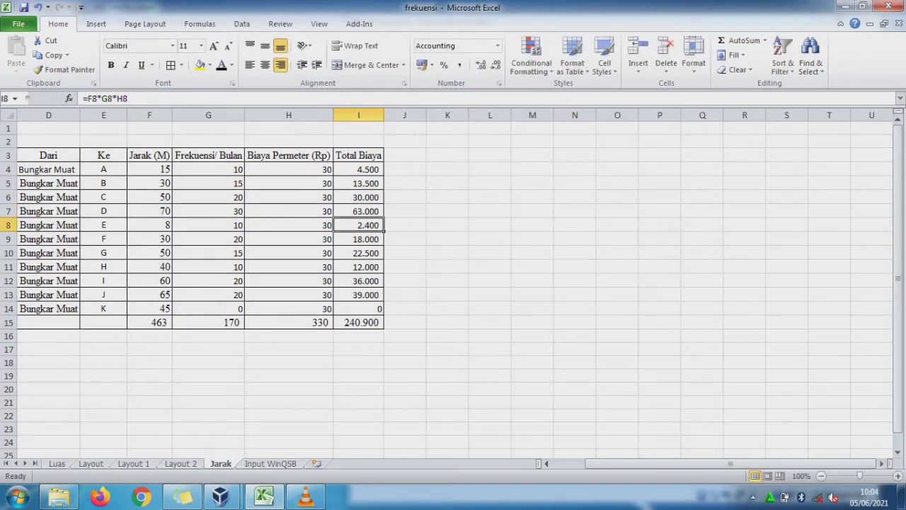
key("F2")
key("Return")
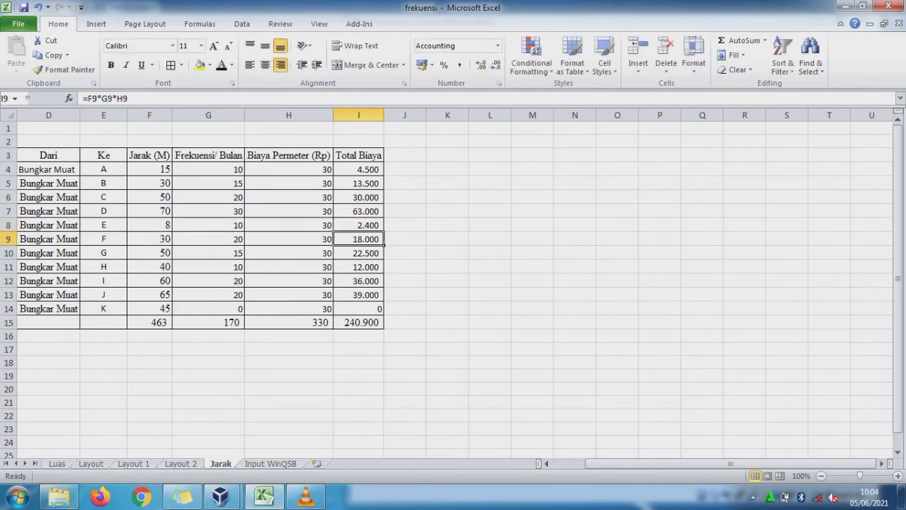
Review the linked cost values across the BM row on the Input WinQSB sheet
key("ctrl+Page_Down")
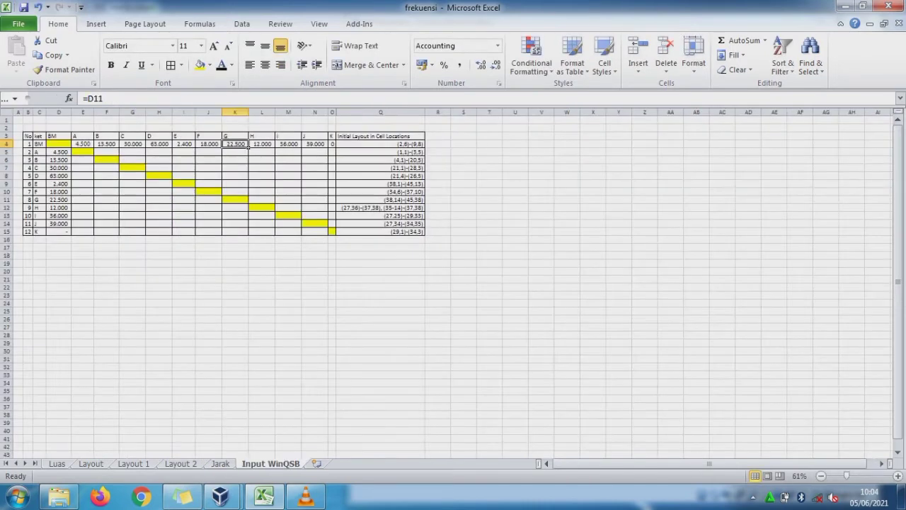
key("ctrl+Left")
key("Right")
key("Right")
key("Right")
key("Right")
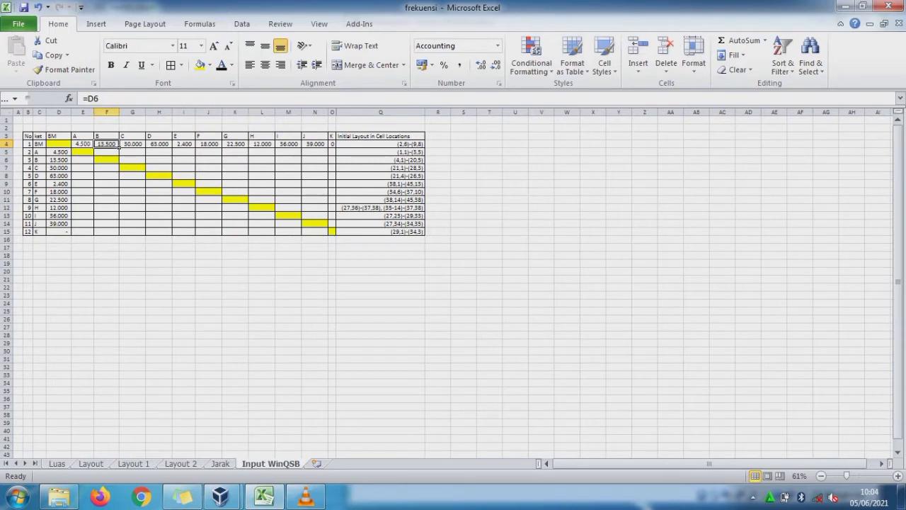
key("Right")
key("Right")
key("Right")
key("Right")
key("Right")
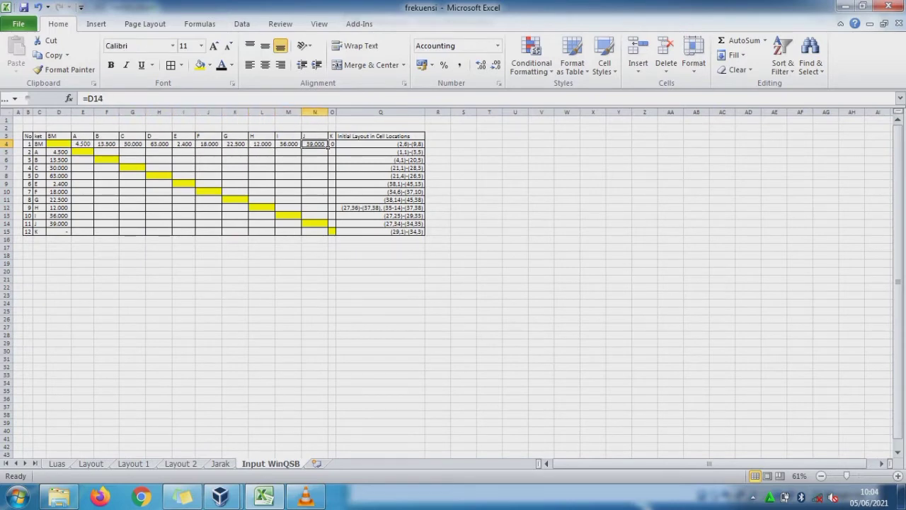
Review the costs down the BM column for A to J and the source of BM's cell location
left_click(59, 153)
key("Down")
key("Down")
key("Down")
key("Down")
key("Down")
key("Down")
key("Down")
key("Down")
key("Down")
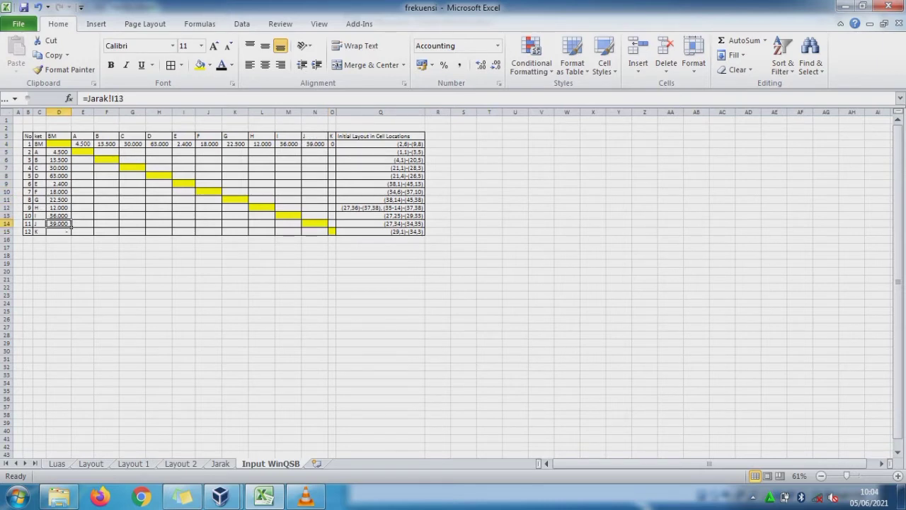
left_click(424, 144)
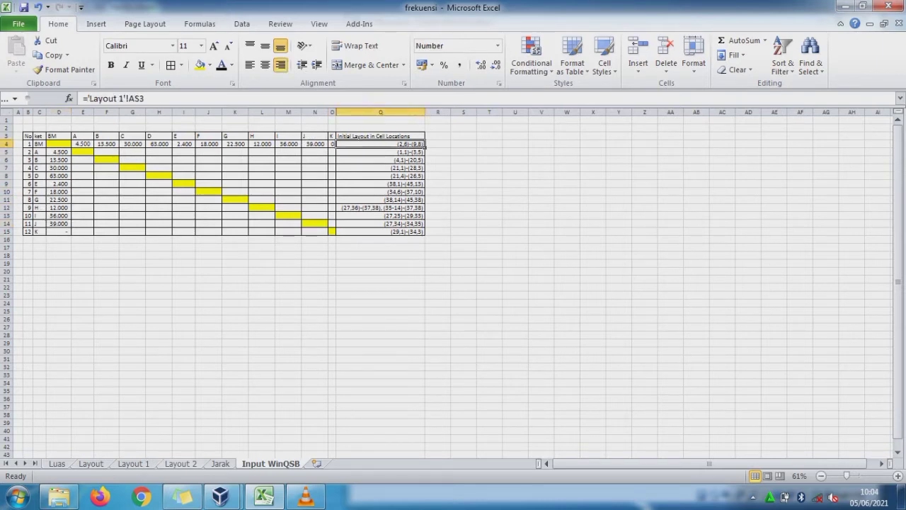
Fill the Total Biaya cells I4:I14 on the Jarak sheet with yellow
key("ctrl+Page_Up")
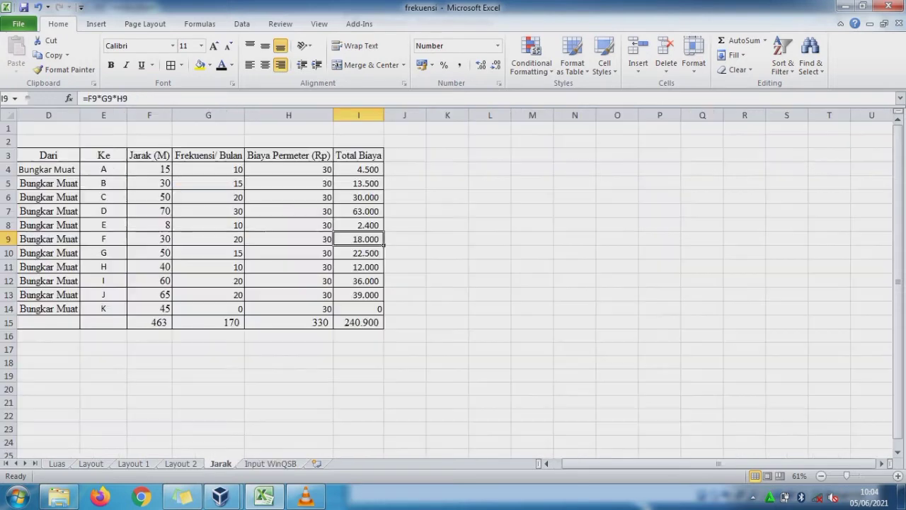
left_click_drag(358, 169, 358, 308)
left_click(200, 64)
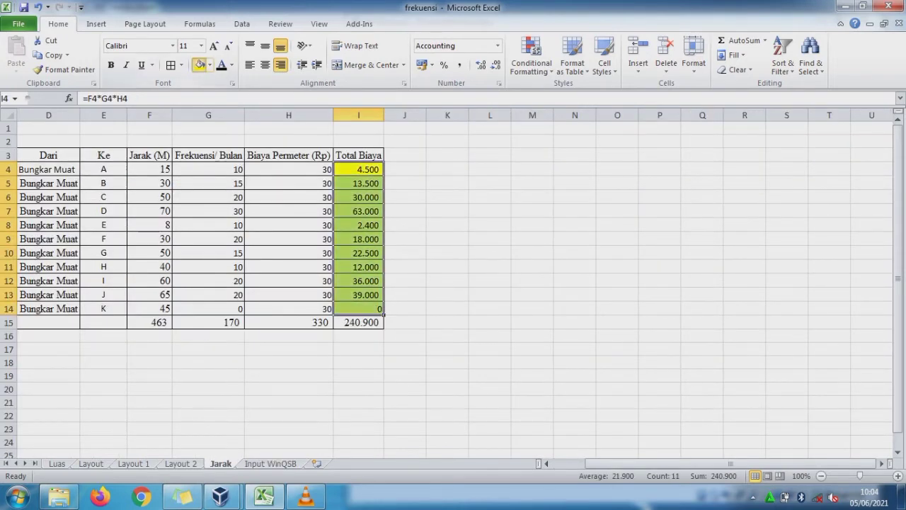
Compare the A to J costs in the BM column and BM row on the Input WinQSB sheet
key("ctrl+Page_Down")
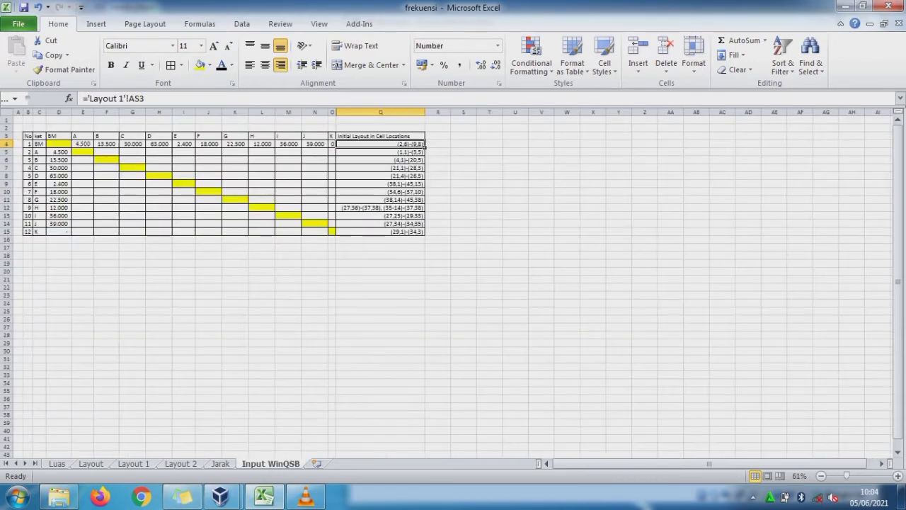
left_click_drag(58, 152, 71, 226)
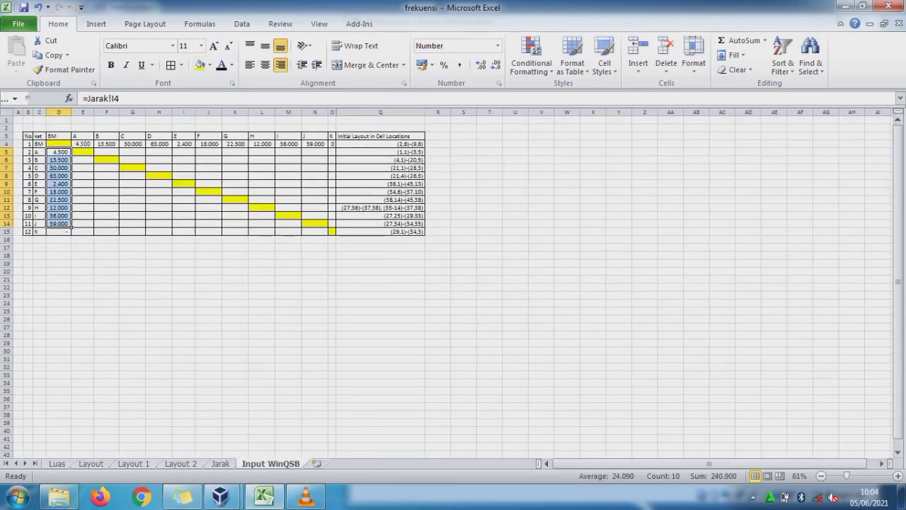
left_click_drag(83, 144, 328, 146)
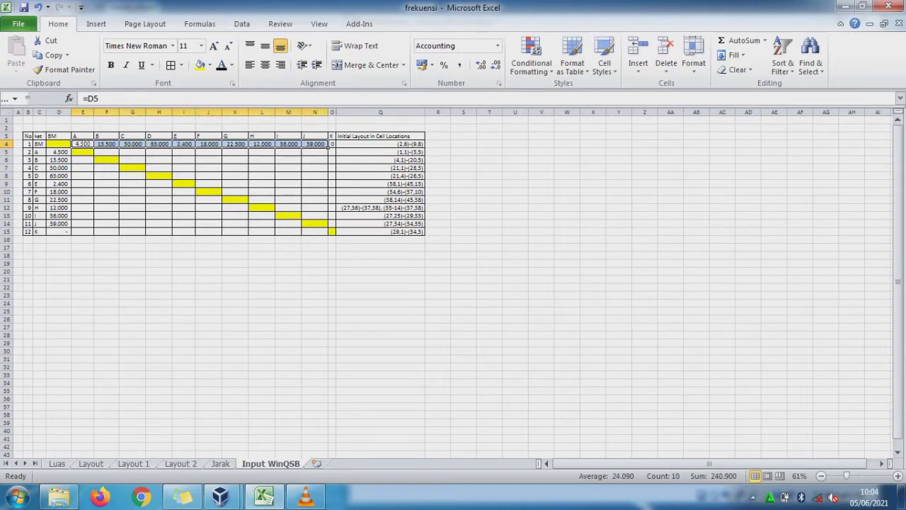
Fill the location coordinates of BM through K on the Layout 1 sheet with yellow and return to Input WinQSB
left_click(133, 463)
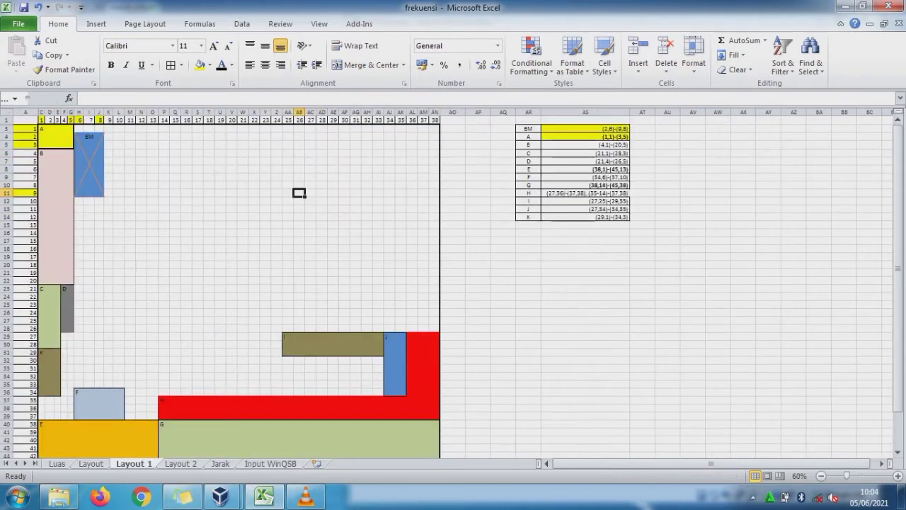
left_click_drag(585, 128, 588, 217)
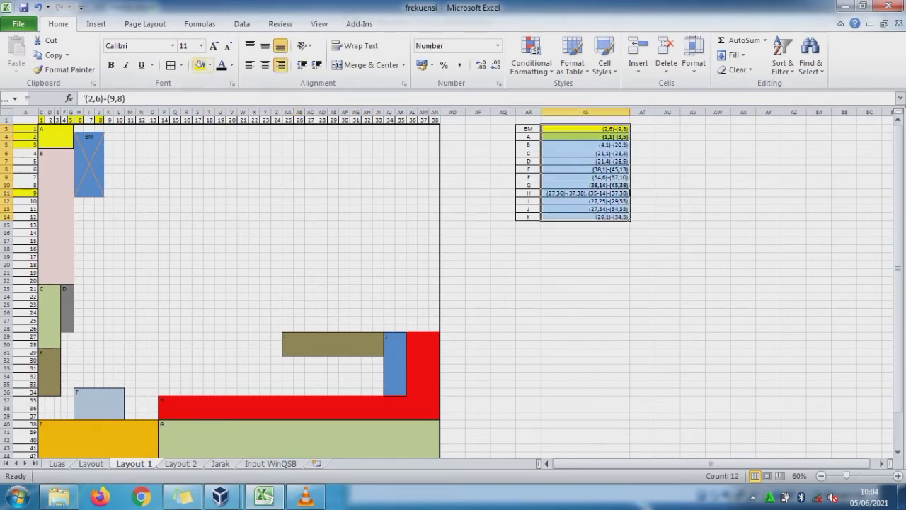
left_click(201, 64)
left_click(271, 464)
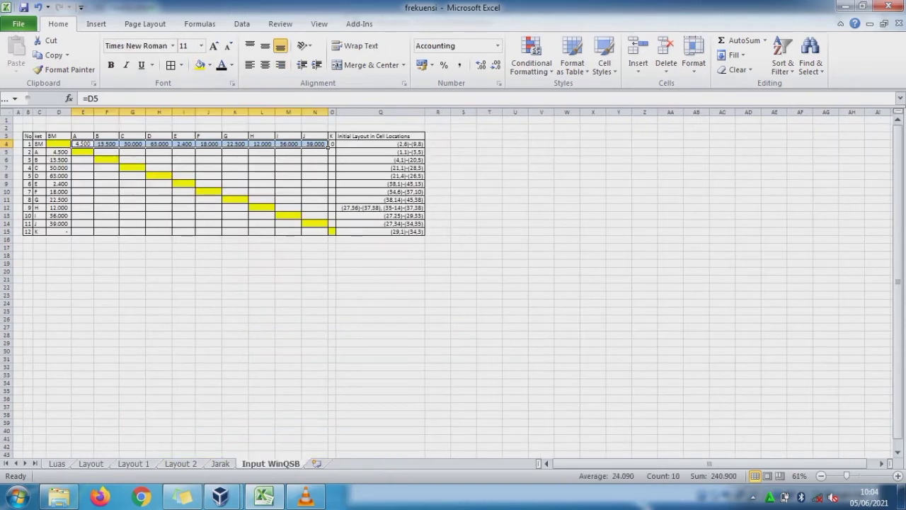
Switch to the WinQSB functional layout table and name departments 1 to 5 BM, A, B, C and D
left_click_drag(375, 144, 382, 232)
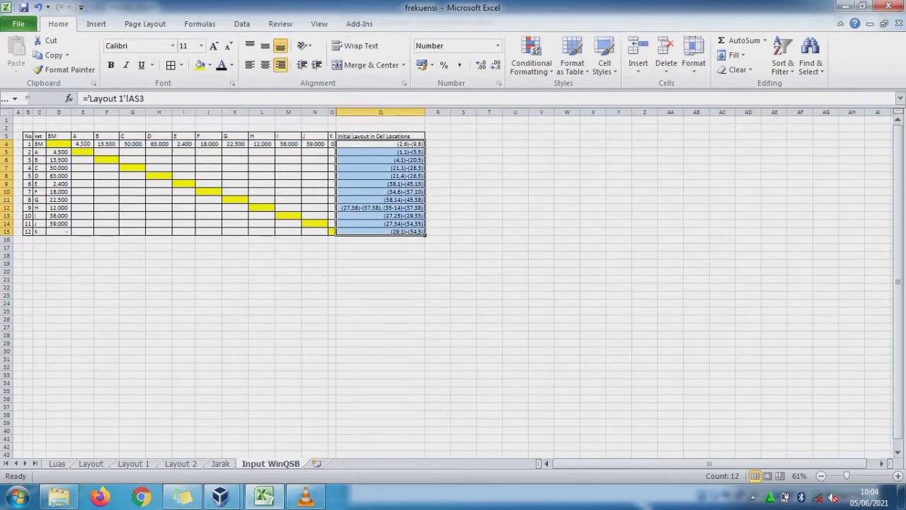
left_click(220, 496)
left_click(305, 425)
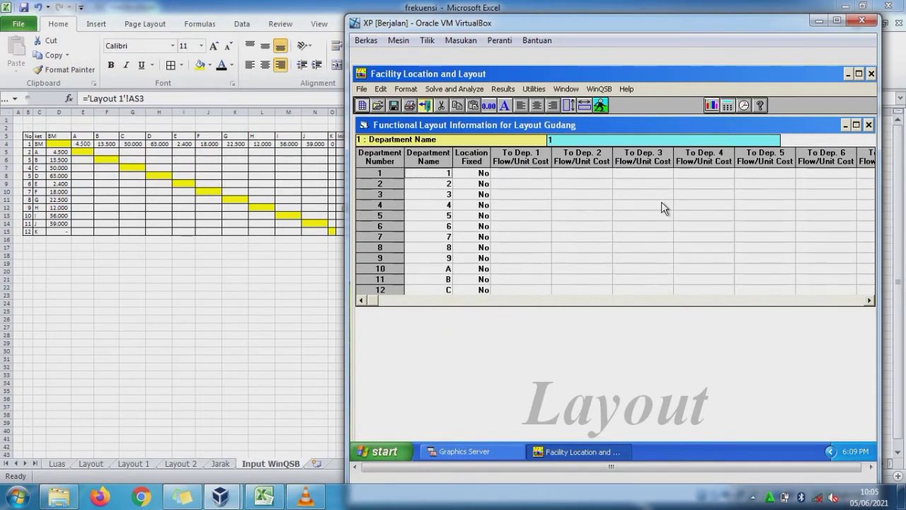
type("Bm")
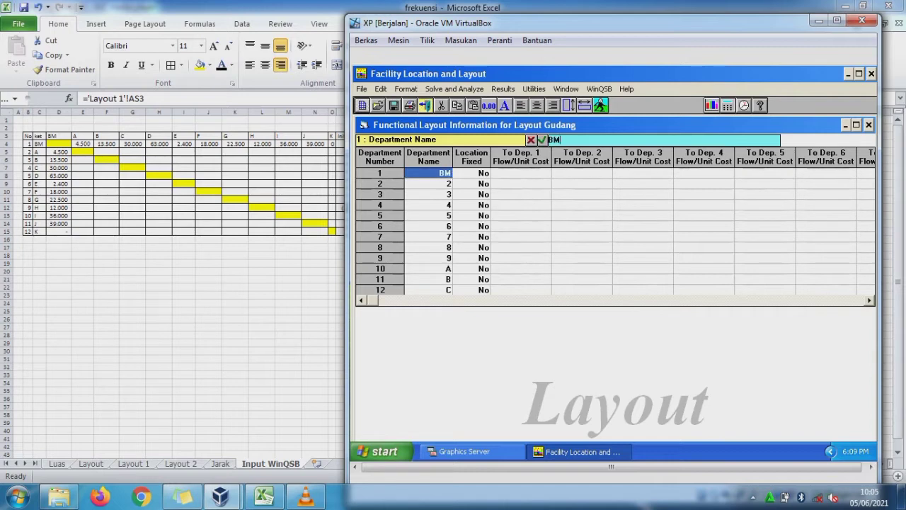
key("Return")
type("A")
key("Return")
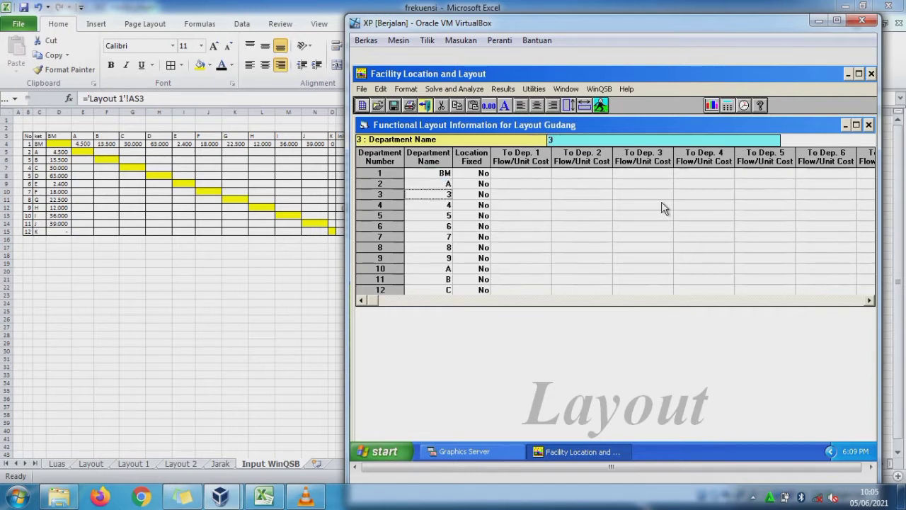
type("B")
key("Return")
type("C")
key("Return")
type("D")
key("Return")
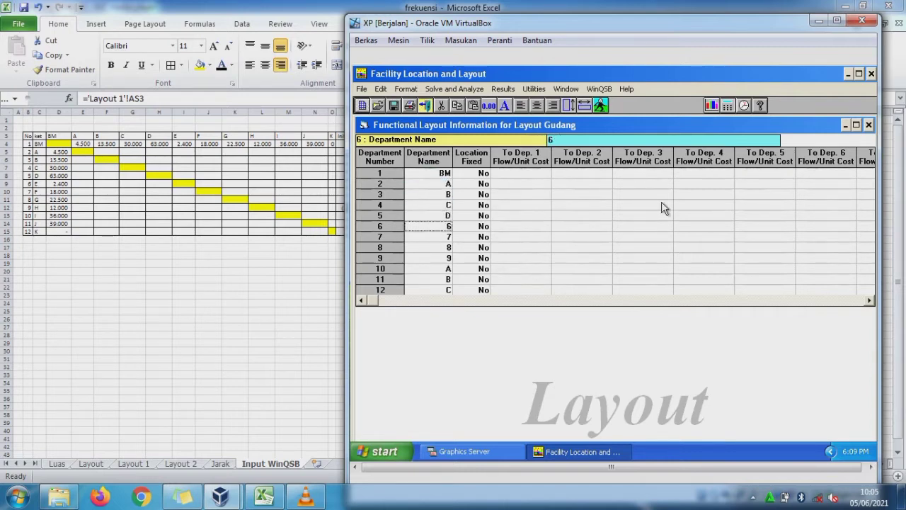
Name departments 6 to 12 E, F, G, H, I, J and K
type("E")
key("Return")
type("F")
key("Return")
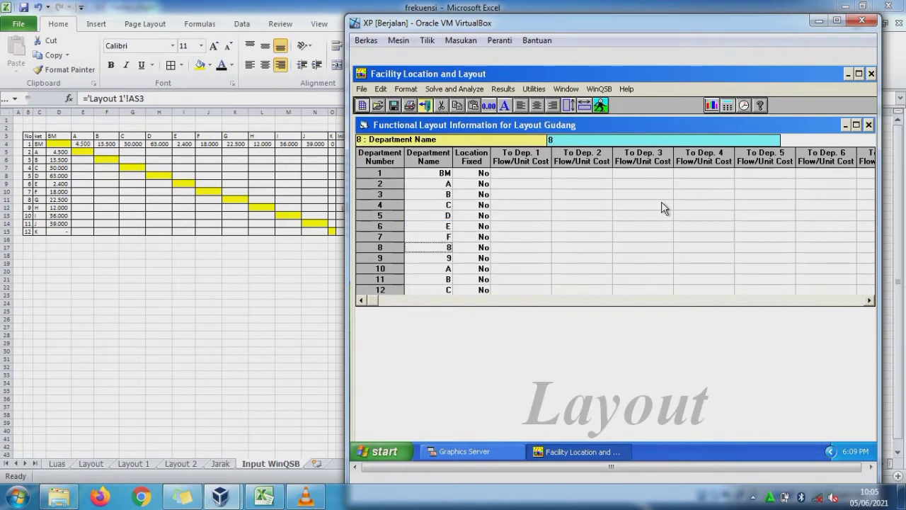
type("G")
key("Return")
type("H")
key("Return")
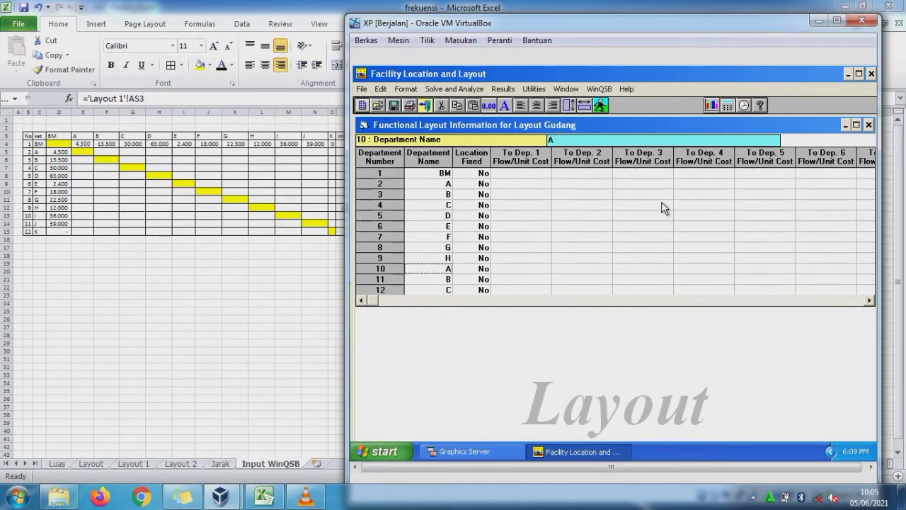
type("I")
key("Return")
type("J")
key("Return")
type("K")
key("Return")
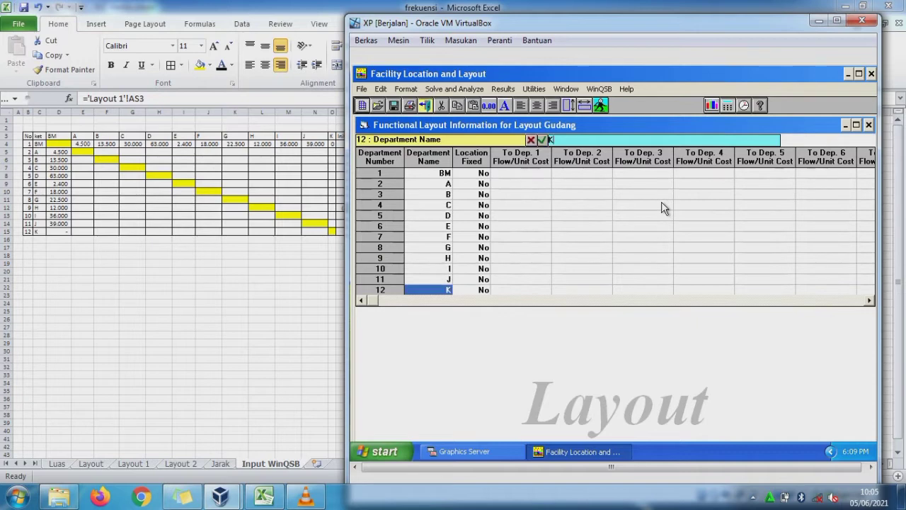
Set Location Fixed to Yes for department 12 (K)
key("Right")
key("Right")
key("Right")
key("Left")
key("Left")
key("Left")
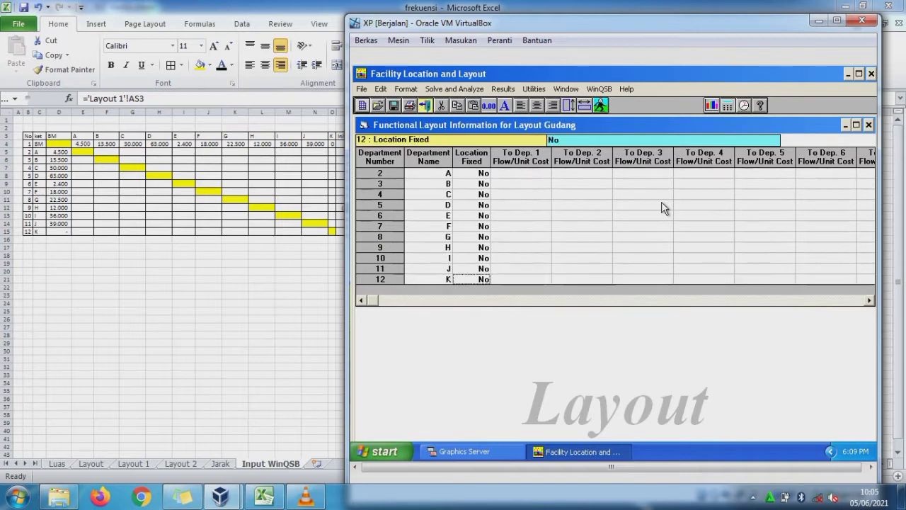
type("yES")
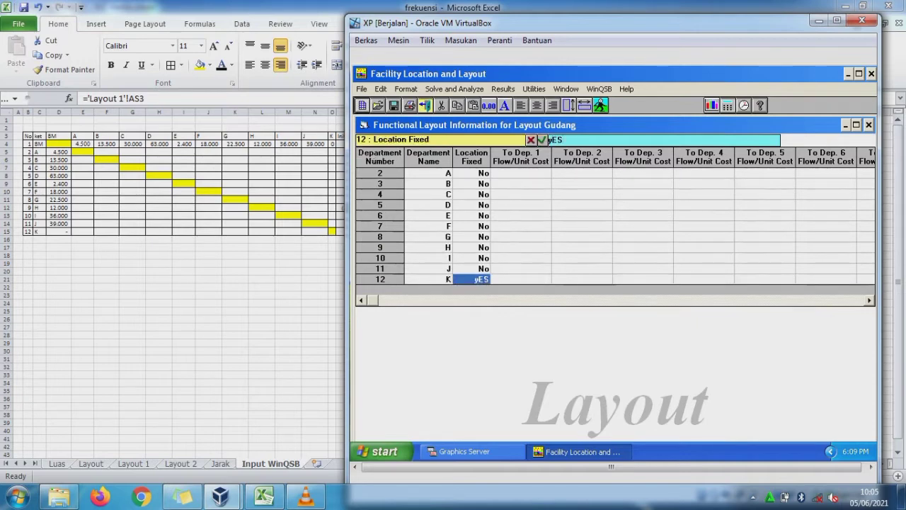
key("BackSpace")
type("Yes")
Bring up the Initial Layout in Cell Locations column and place the Excel window beside it, showing the location coordinates
key("Right")
key("Right")
key("Right")
key("Right")
key("Right")
key("Right")
key("Right")
key("Right")
key("Right")
key("Right")
key("Right")
key("Right")
key("Right")
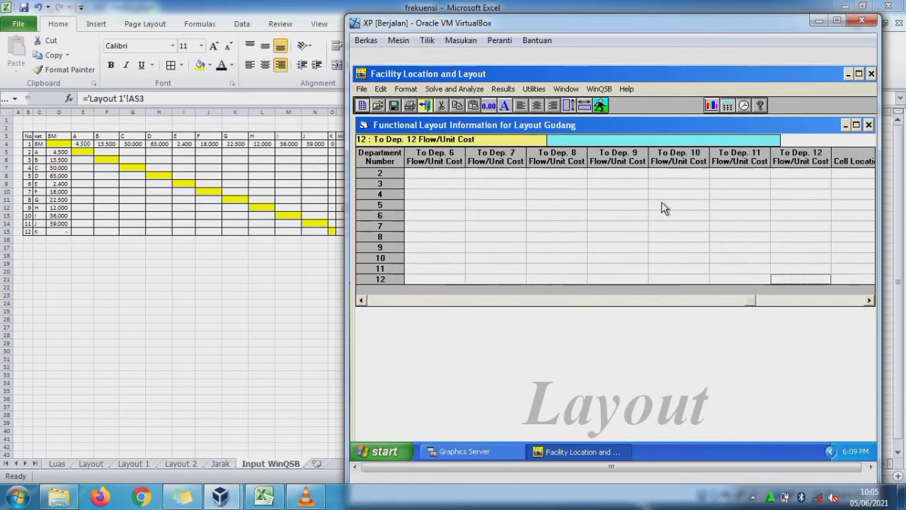
left_click(316, 268)
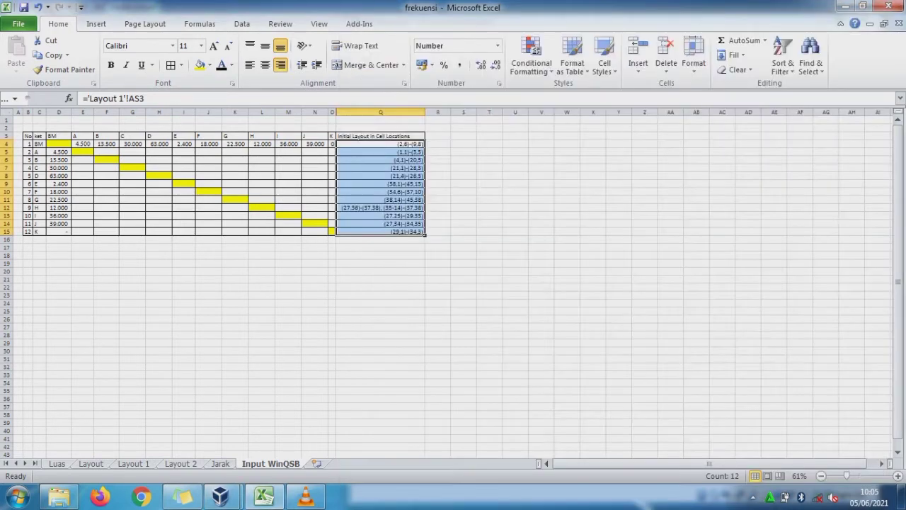
left_click(863, 6)
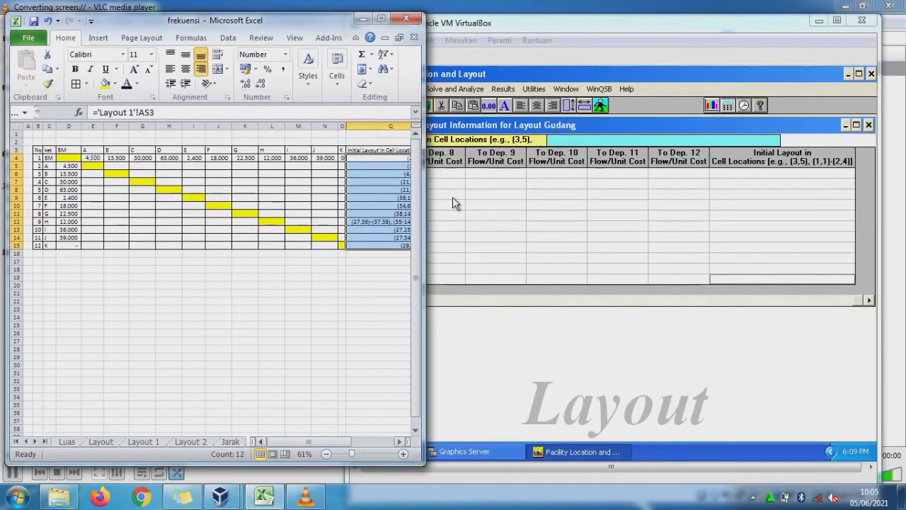
scroll(453, 197, "right", 8)
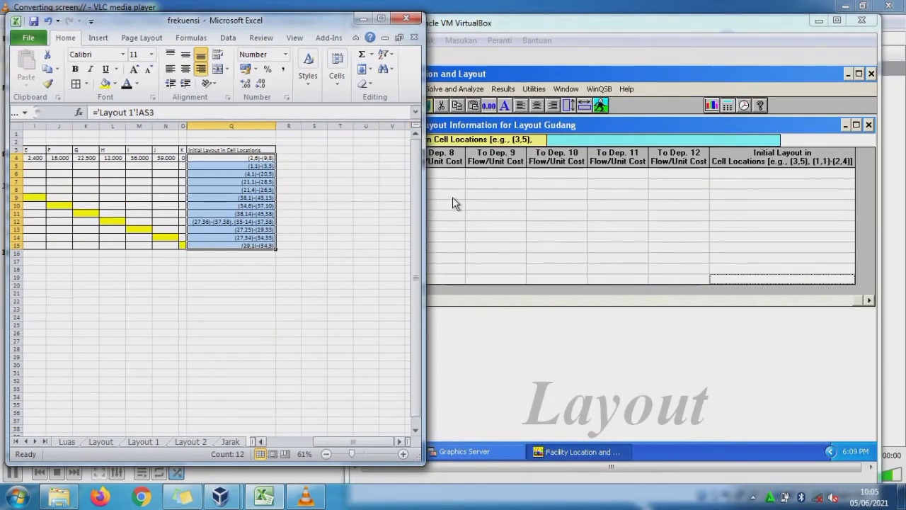
Enter the initial cell locations (2,6)-(9,8) for department 2 and (1,1)-(3,5) for department 3
left_click(750, 171)
type("(")
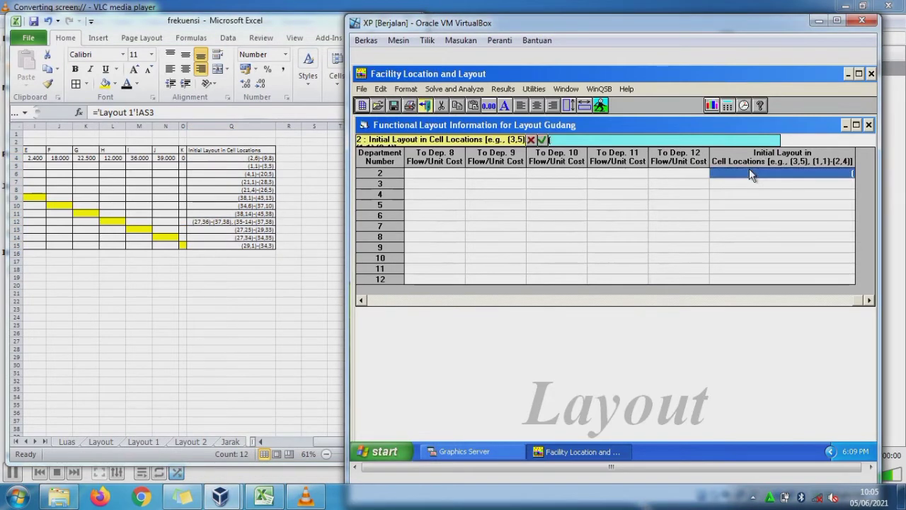
type("2,6)-(")
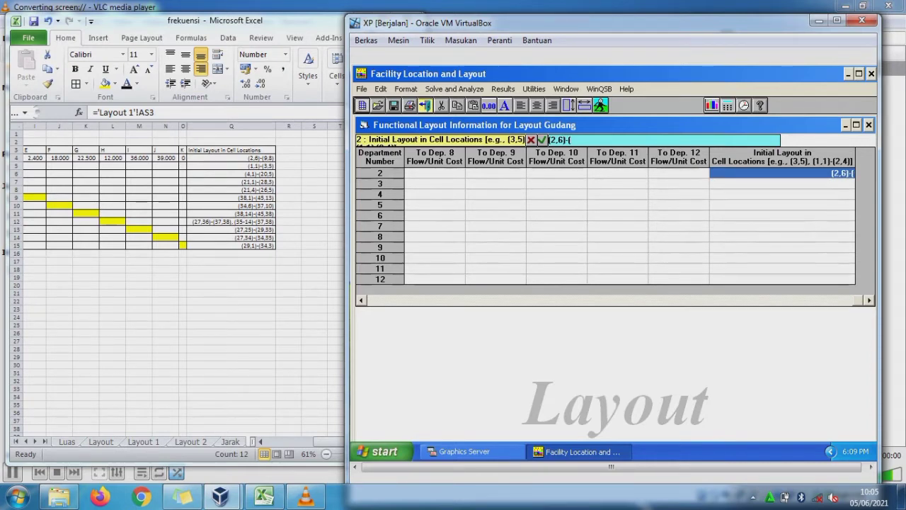
type("9,8")
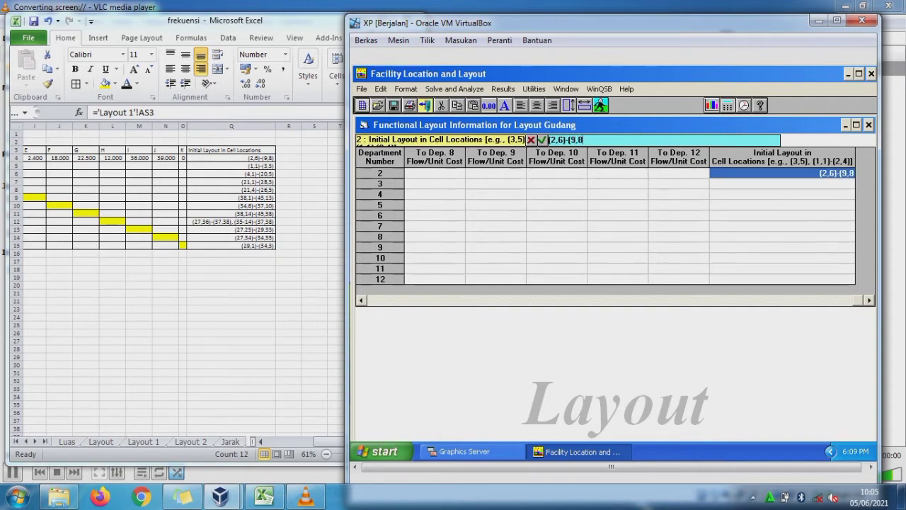
type(")")
key("Return")
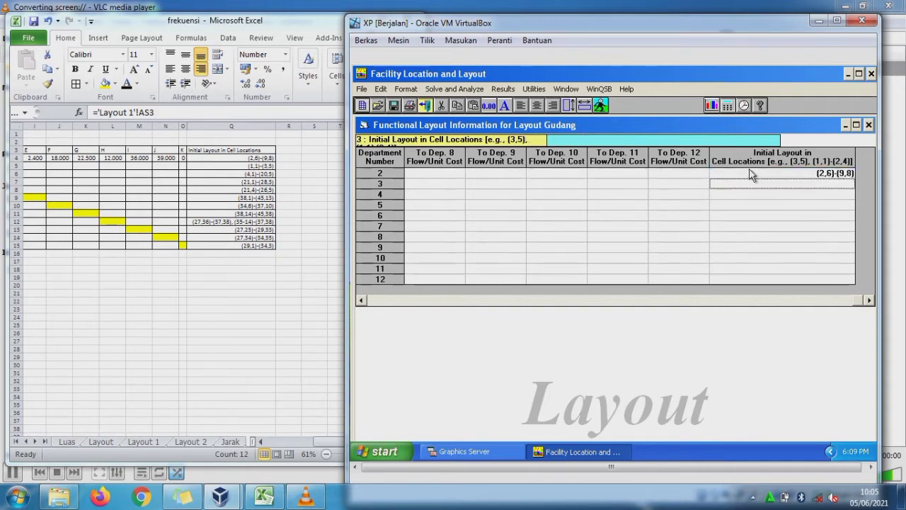
type("(")
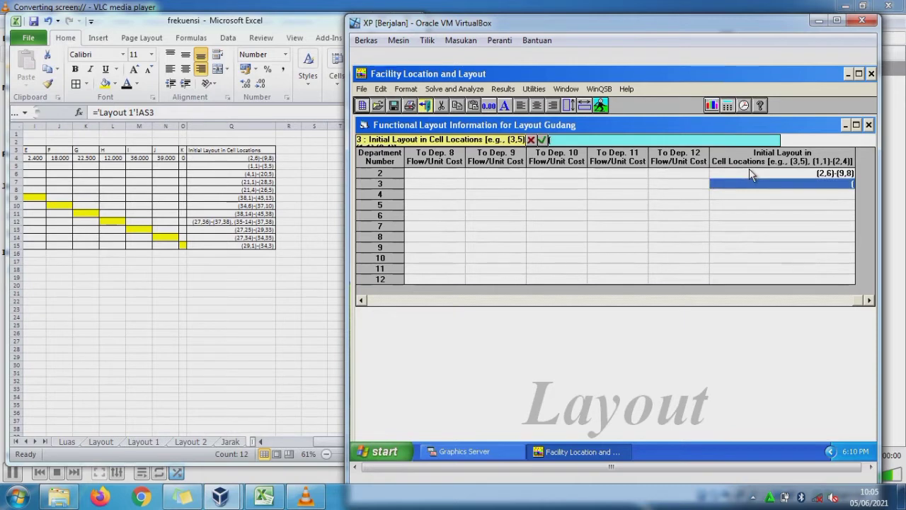
type("1,1)-(3,")
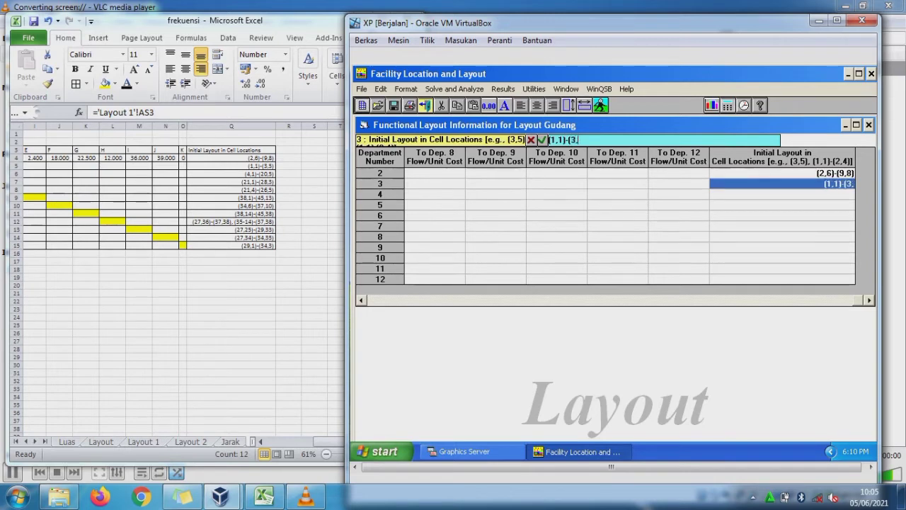
type("5)")
Enter the two-part initial cell location (27,36)-(37,38), (35,14)-(37,38) for department 9
key("Down")
key("Down")
key("Down")
key("Down")
key("Down")
key("Down")
key("Down")
key("Down")
key("Down")
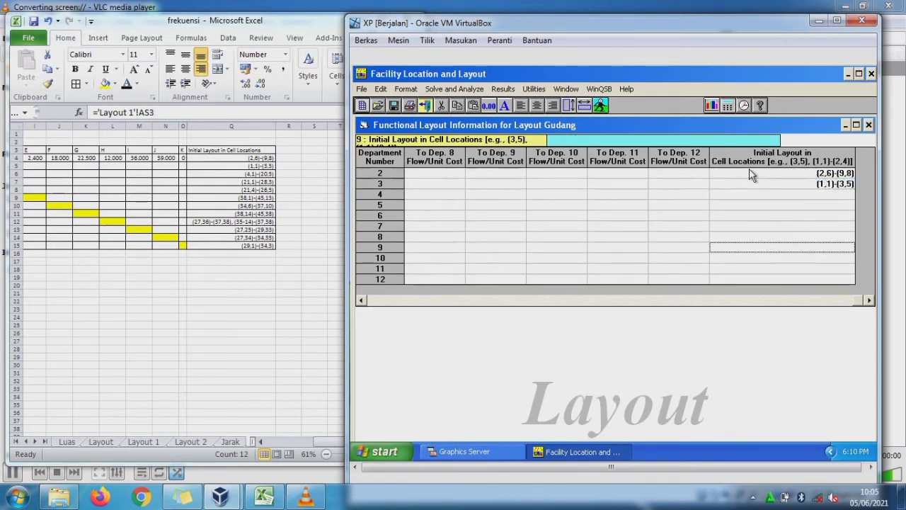
key("Up")
key("Up")
key("Up")
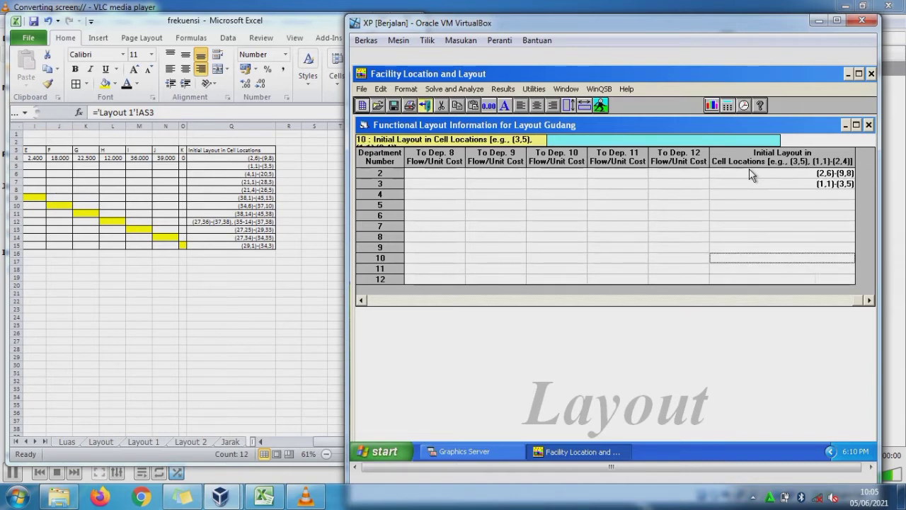
type("(")
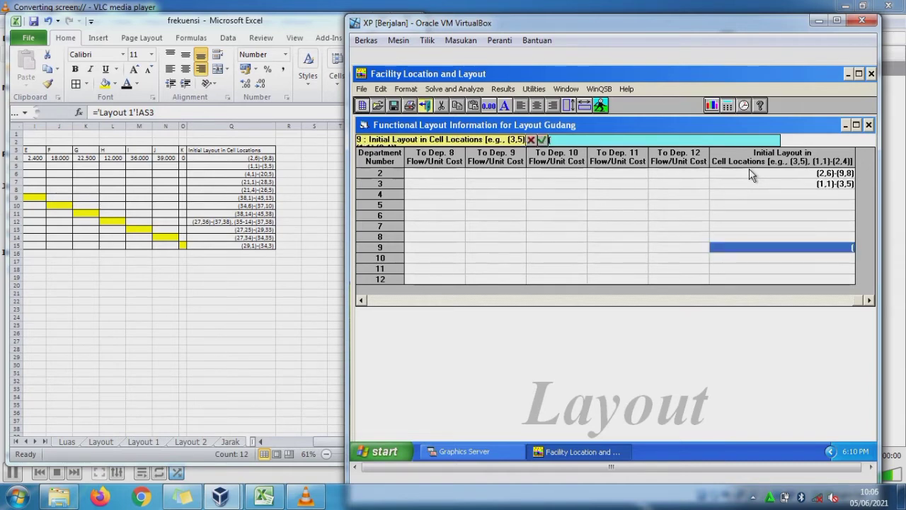
type("27,36)")
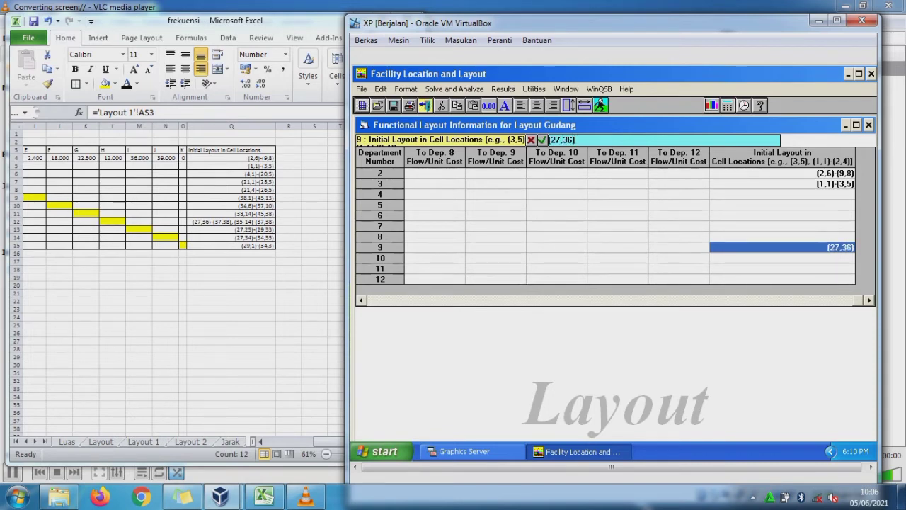
type("-(37,38)")
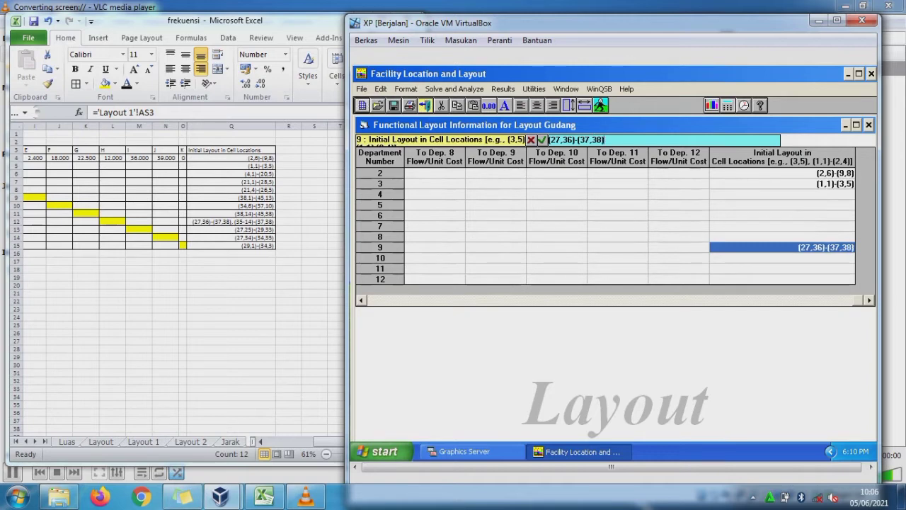
type(", (")
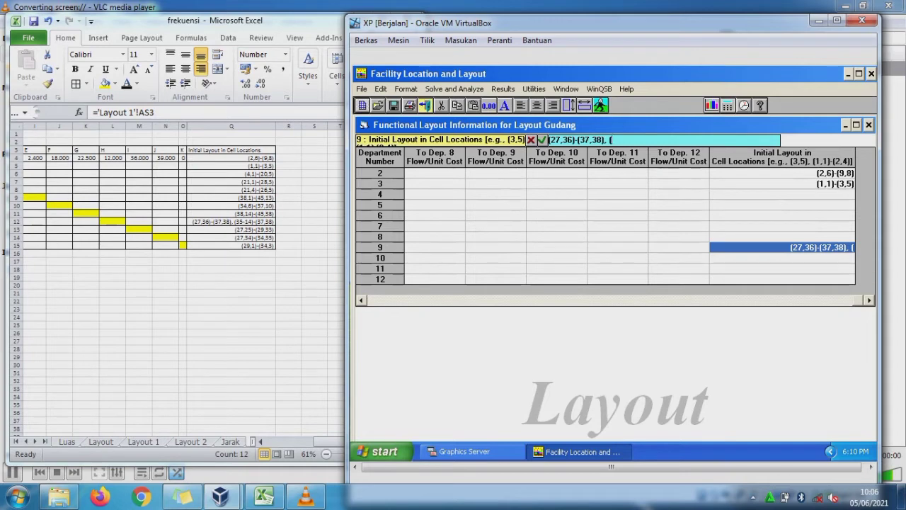
type("35")
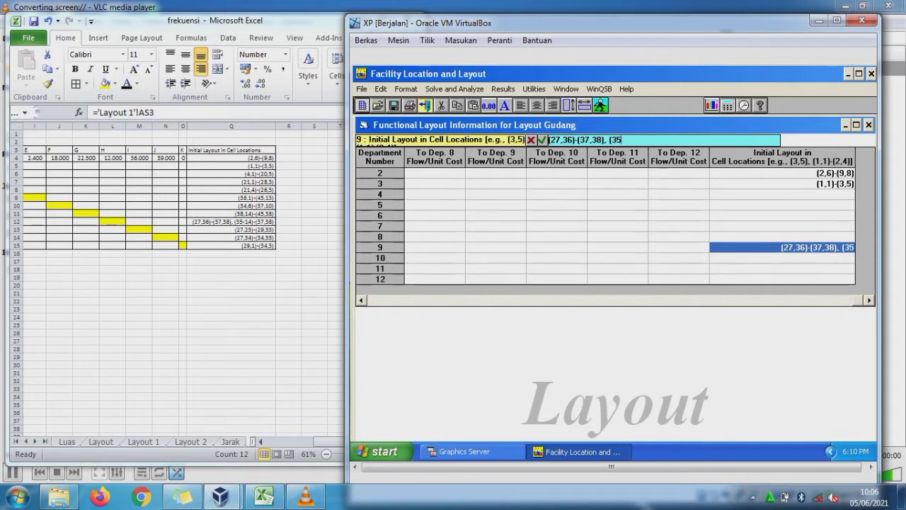
type(",14")
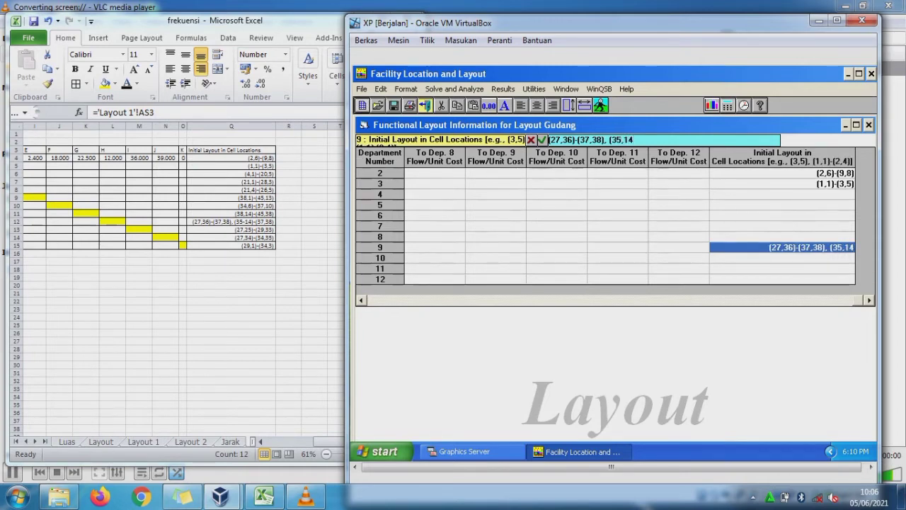
type(")-(")
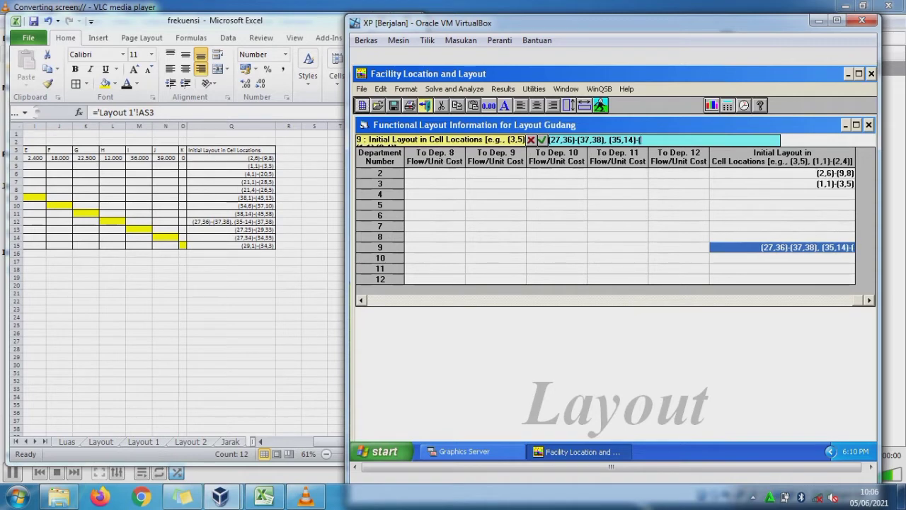
type("37")
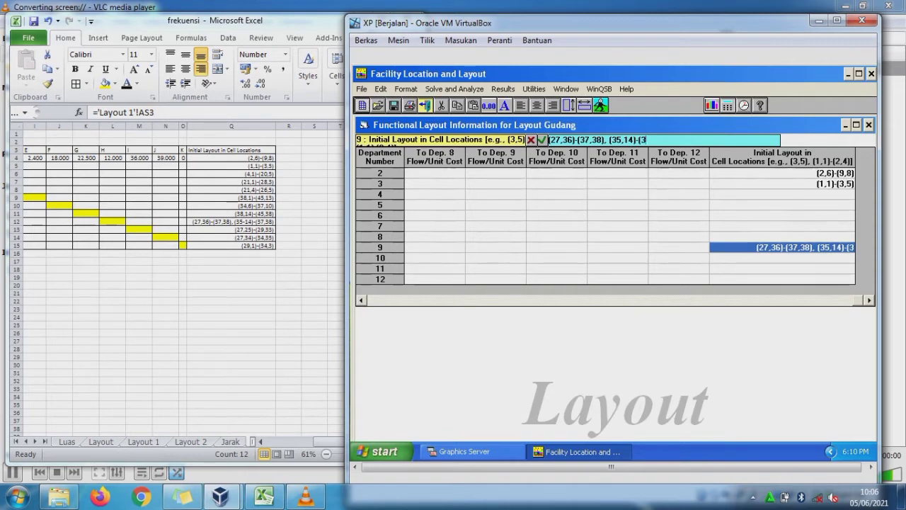
type(",3")
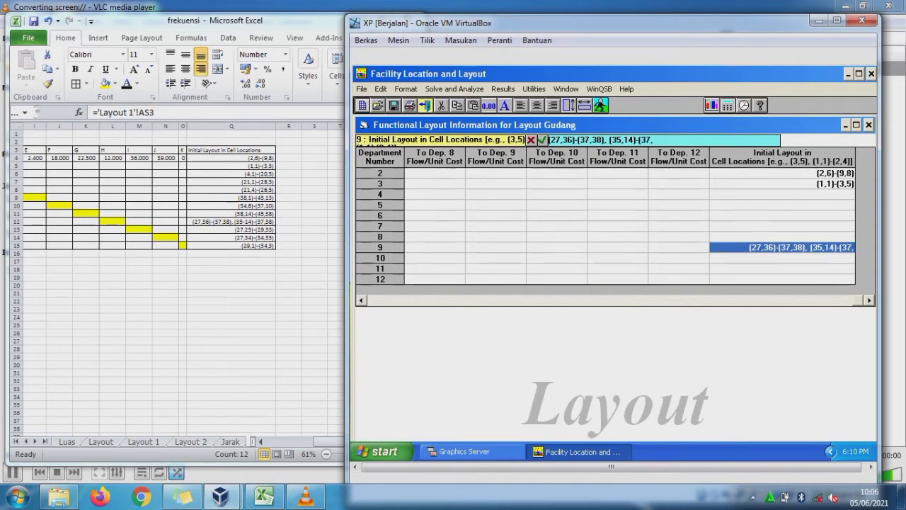
type("8)")
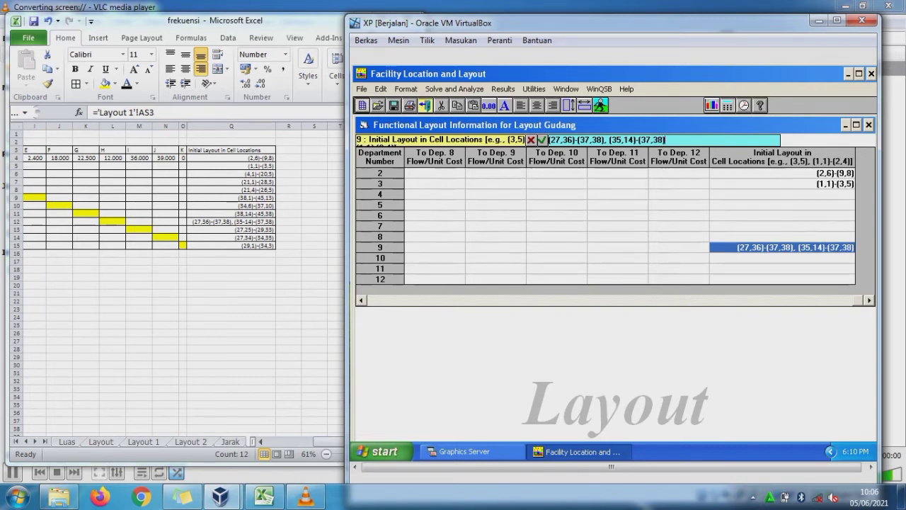
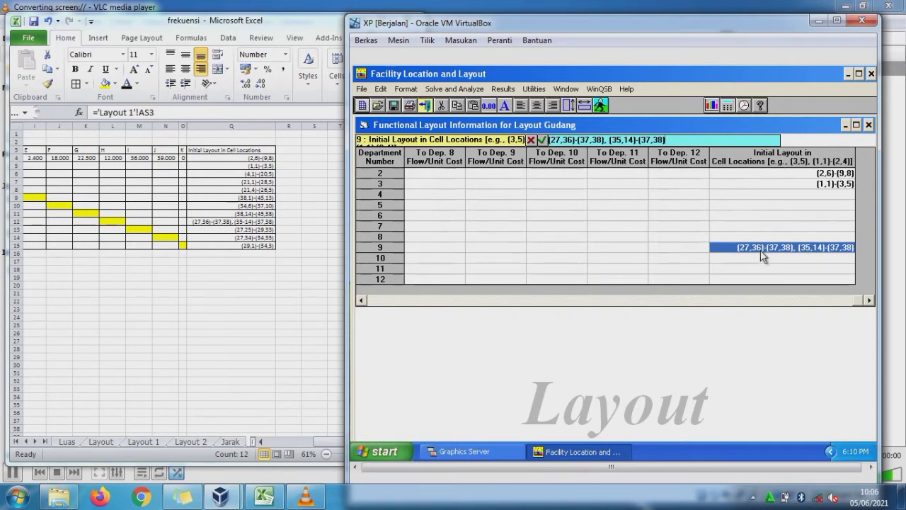
Try to solve the layout by exchanging 2 departments with rectilinear distance, showing the exchange iteration
left_click(600, 106)
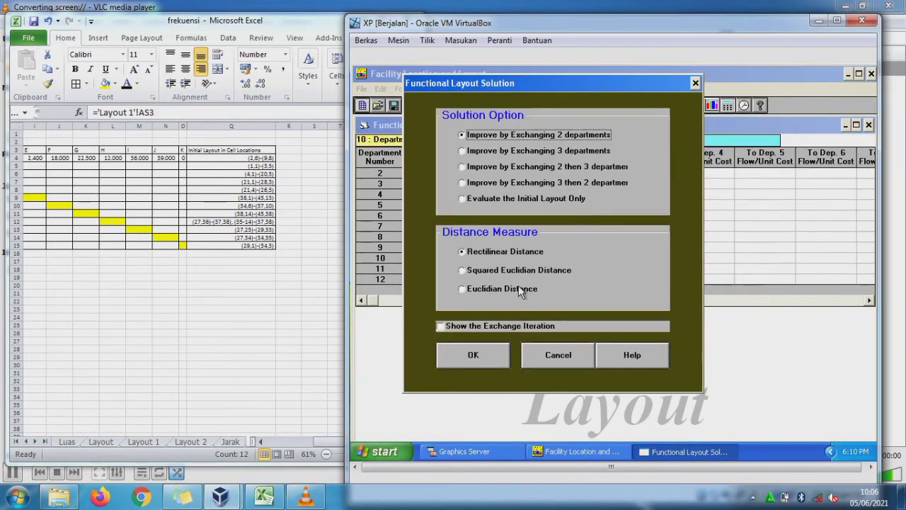
left_click(482, 327)
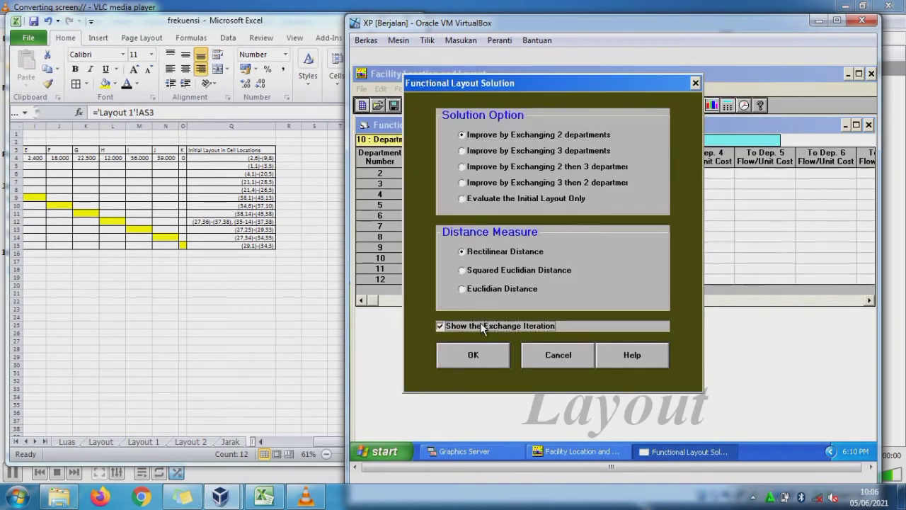
left_click(470, 364)
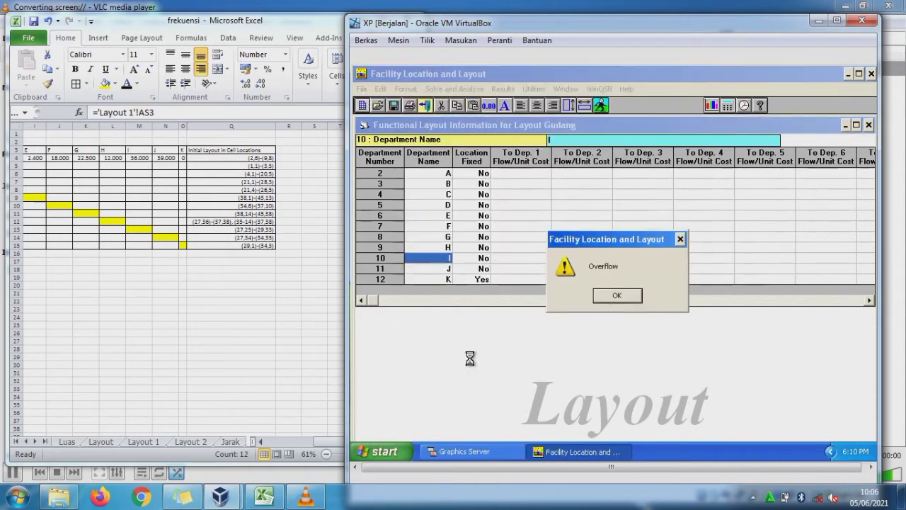
left_click(617, 297)
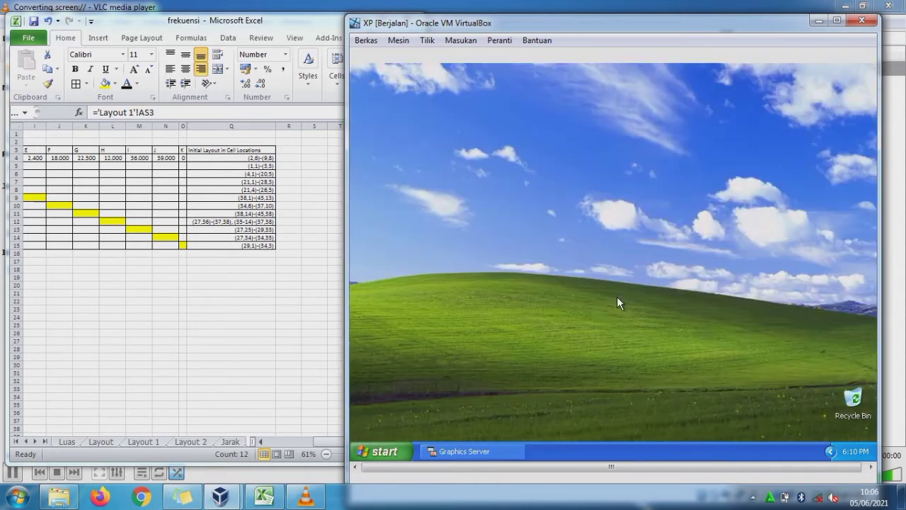
Switch to the Excel workbook, maximize its window and go to the Layout 1 sheet
left_click(289, 97)
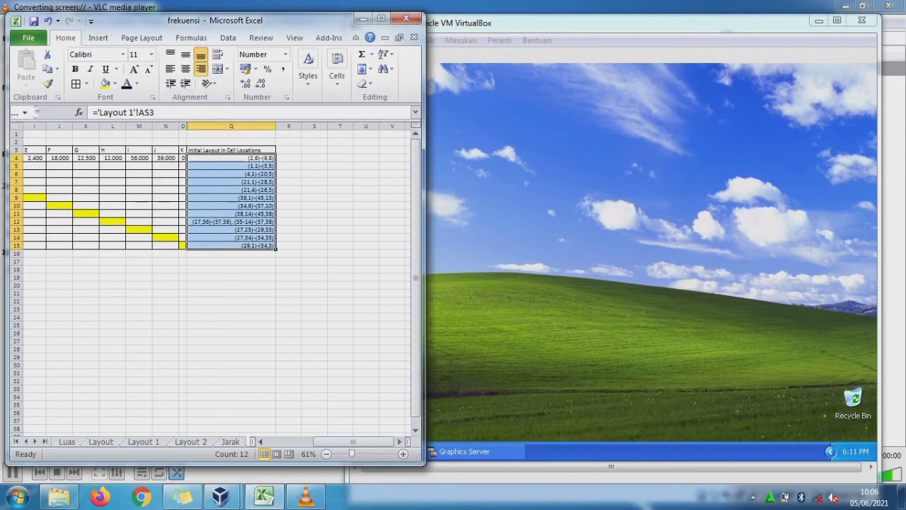
left_click(381, 18)
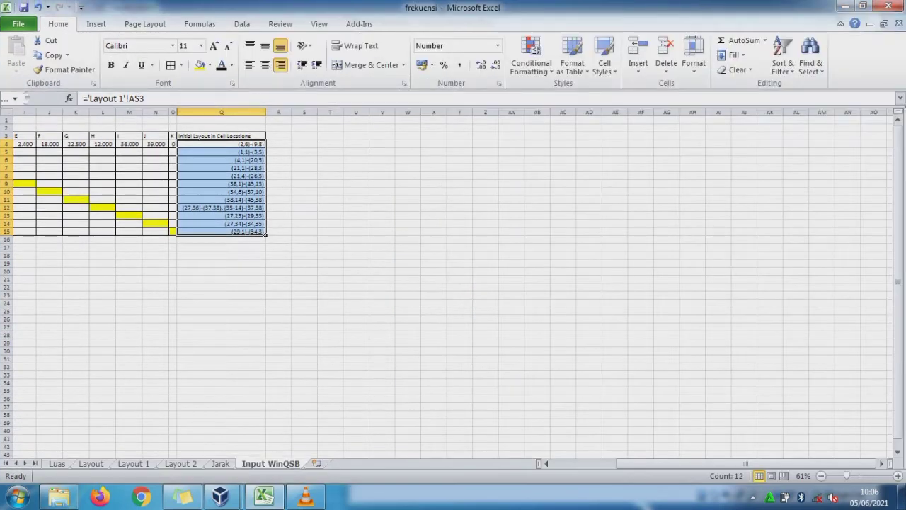
left_click(278, 279)
key("Left")
key("Left")
key("Left")
key("Left")
key("Left")
key("Left")
key("Left")
key("Left")
key("Left")
key("Left")
key("Left")
key("Left")
key("Left")
key("Left")
key("Left")
key("Left")
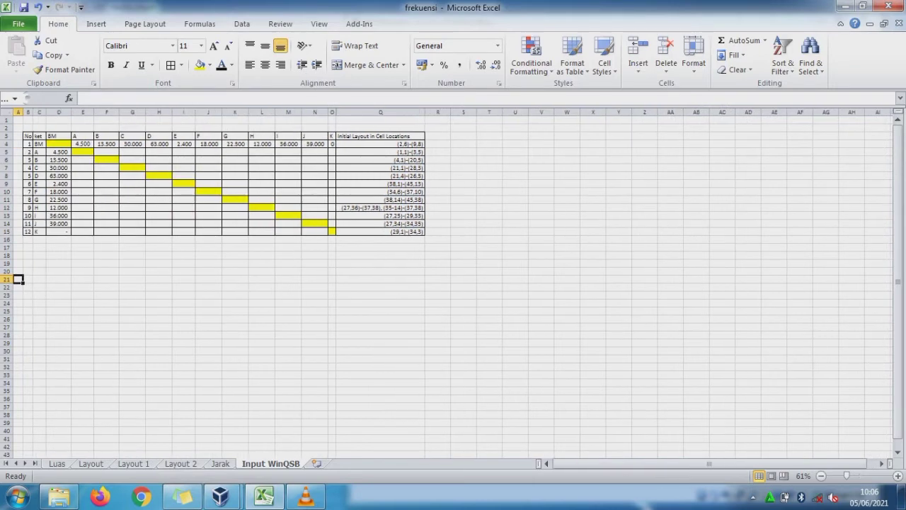
key("ctrl+Page_Up")
key("ctrl+Page_Up")
key("ctrl+Page_Up")
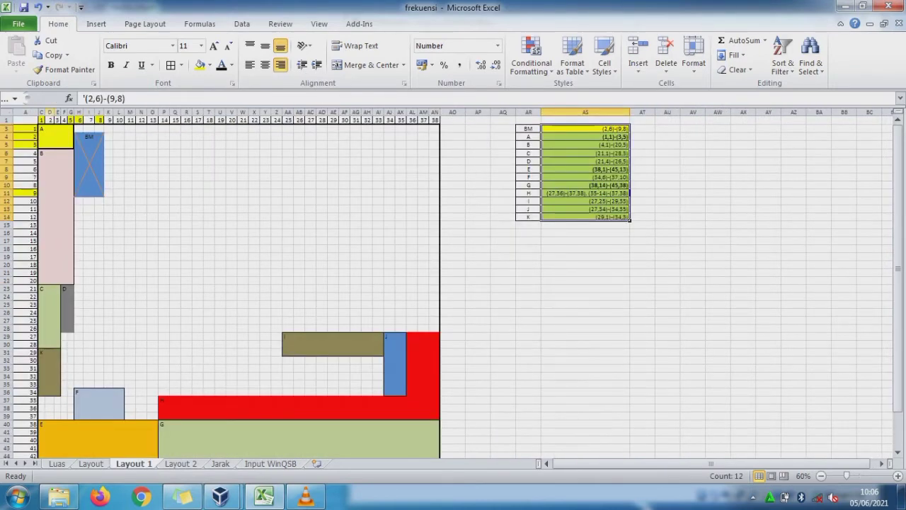
On Layout 1, delete the grid columns numbered 2 and 4 and the grid rows numbered 16 and 18
left_click(50, 111)
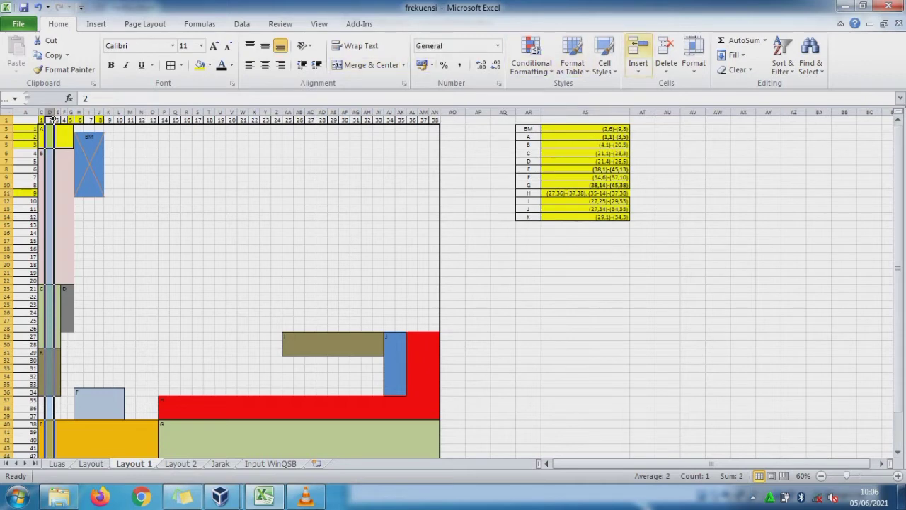
left_click(665, 48)
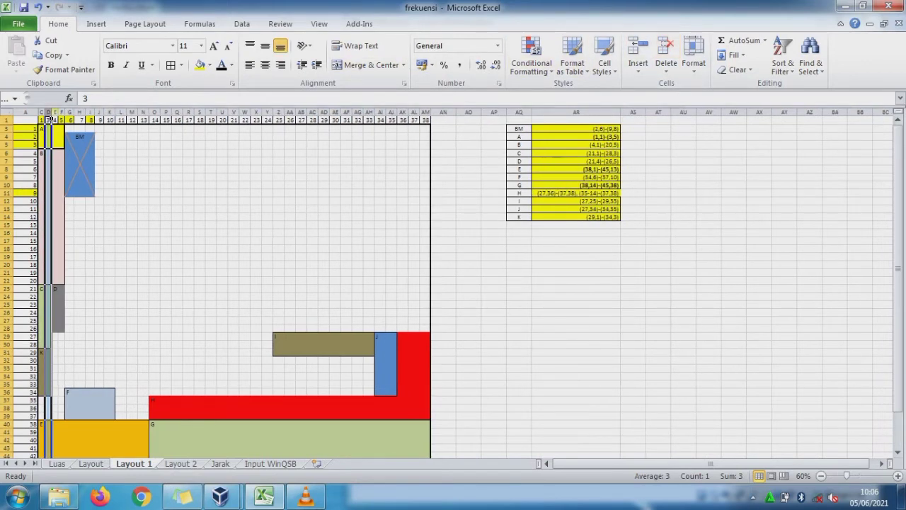
left_click(54, 112)
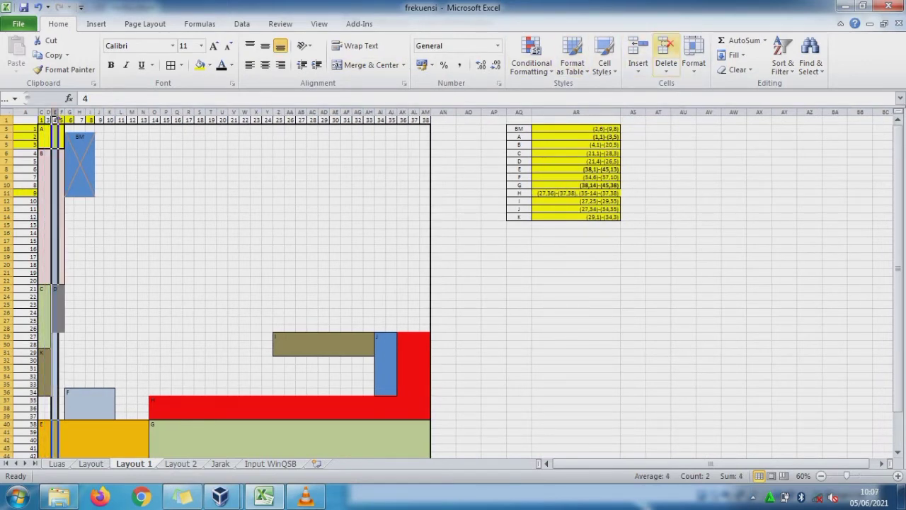
left_click(665, 48)
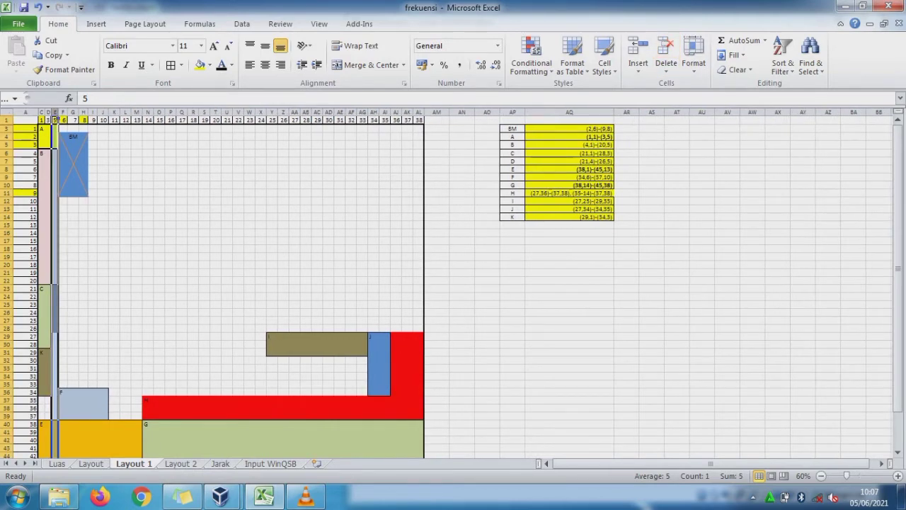
left_click(13, 136)
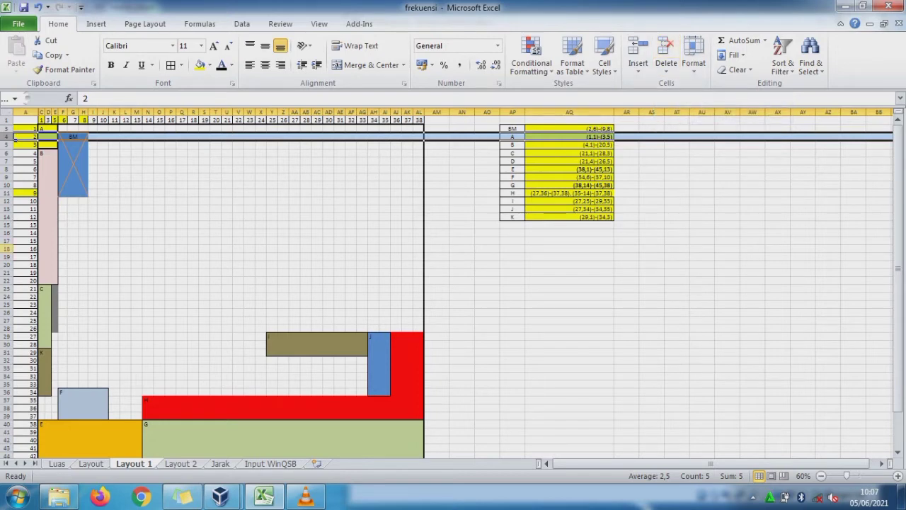
left_click(15, 249)
left_click(666, 53)
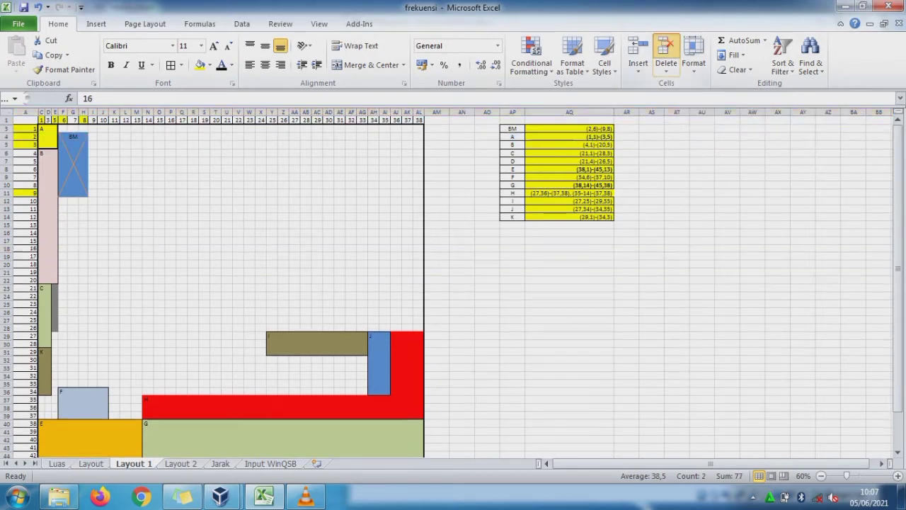
left_click(14, 256)
left_click(665, 53)
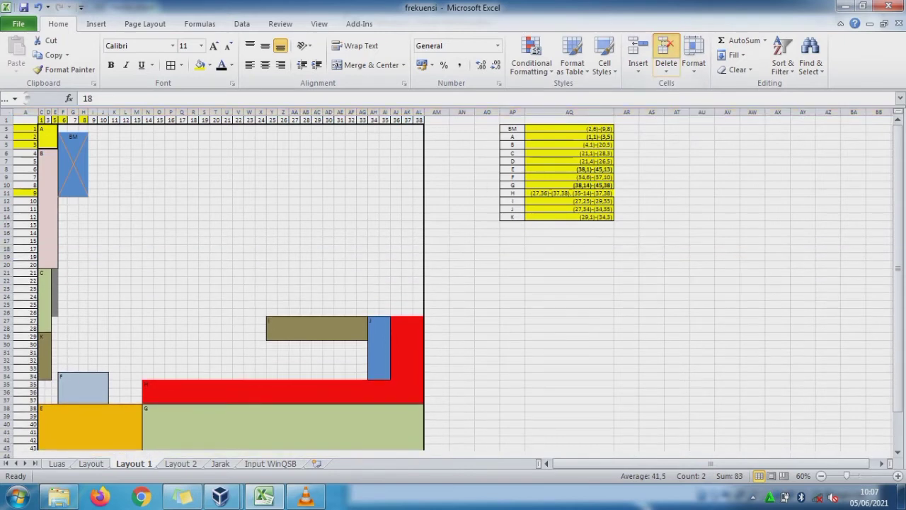
Go to the Layout 2 sheet and examine its reduced grid and department cell locations
key("ctrl+Page_Down")
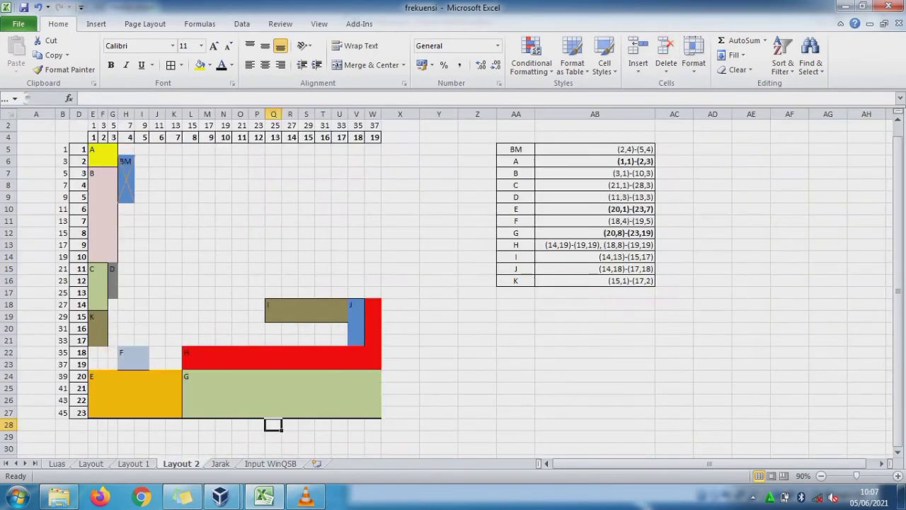
left_click(439, 185)
left_click(95, 161)
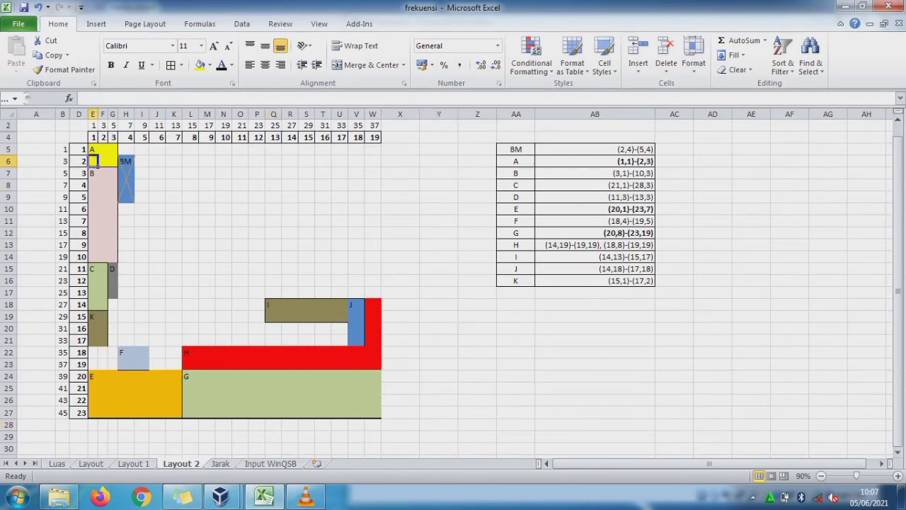
left_click(142, 233)
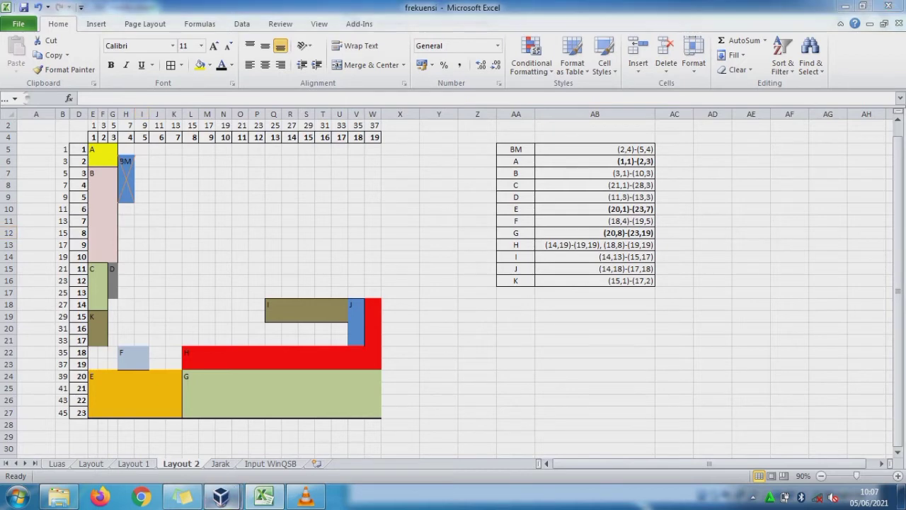
Switch to the XP virtual machine and launch the Facility Location and Layout module
mouse_move(220, 496)
left_click(296, 428)
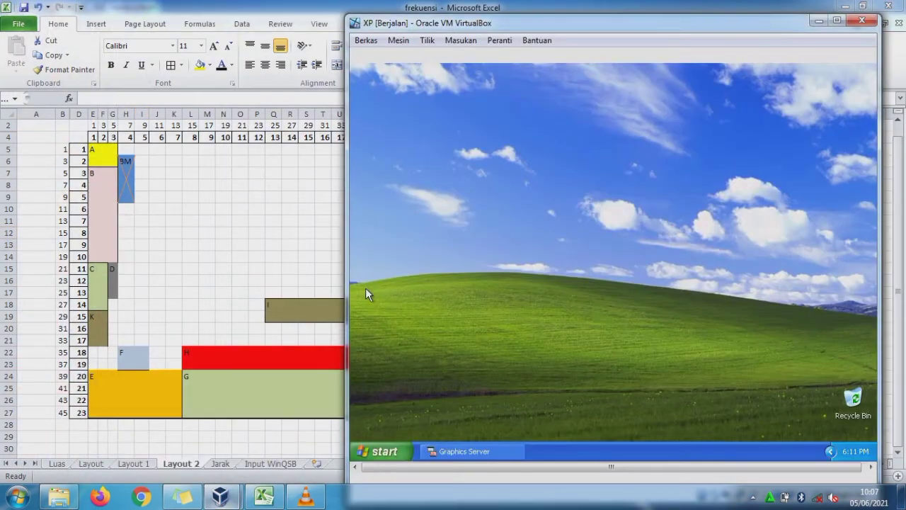
left_click(384, 452)
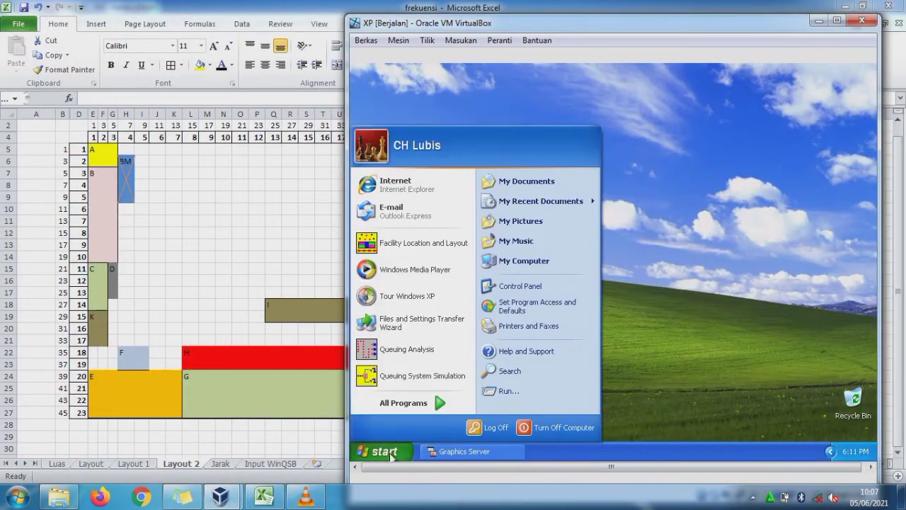
left_click(400, 244)
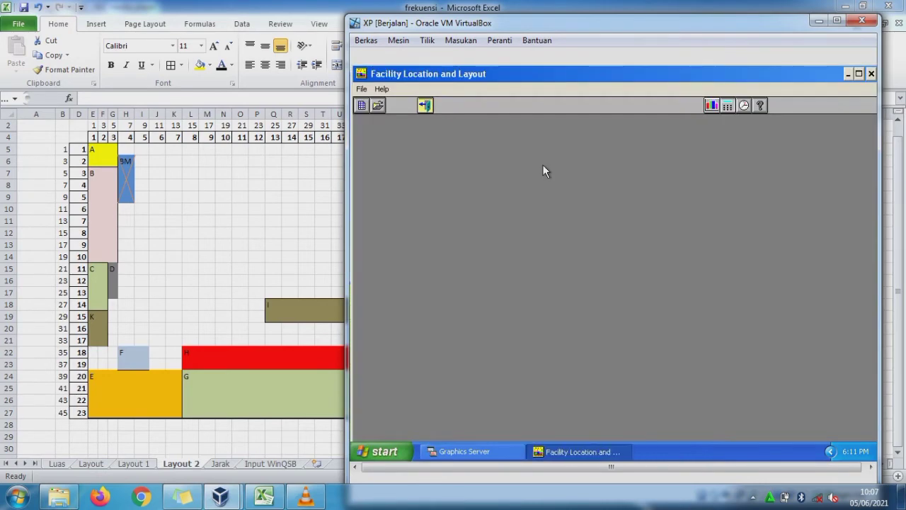
Start a new Functional Layout problem with Minimization as the objective criterion
left_click(361, 106)
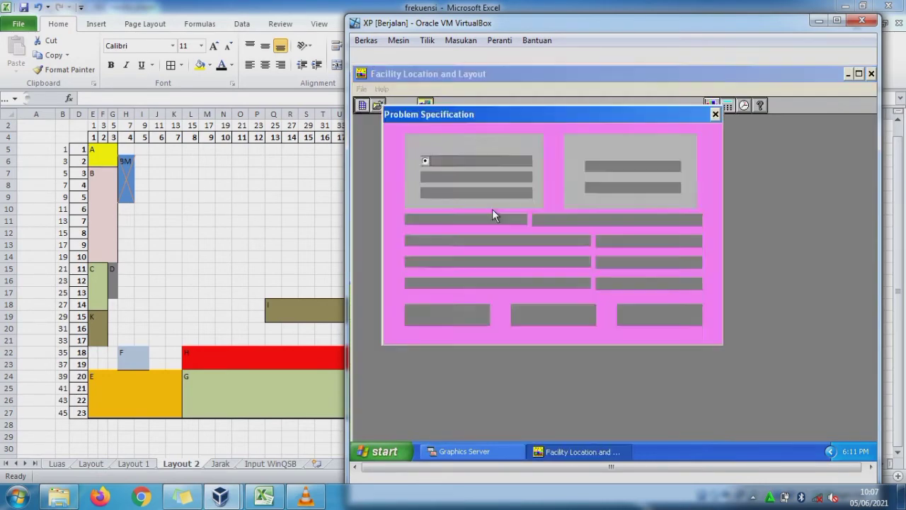
left_click(484, 177)
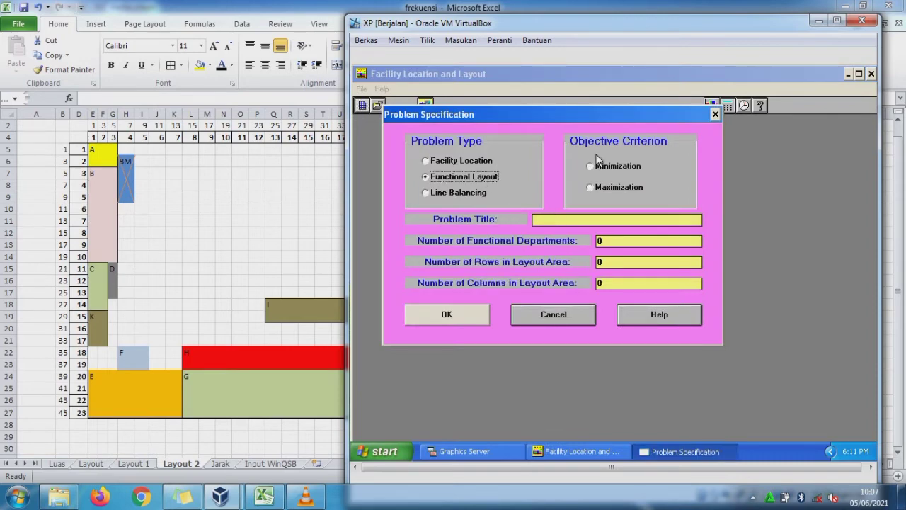
left_click(618, 166)
Title the problem "Layout Gudang" and set the number of functional departments to 12
left_click(572, 218)
type("lAYOUT ")
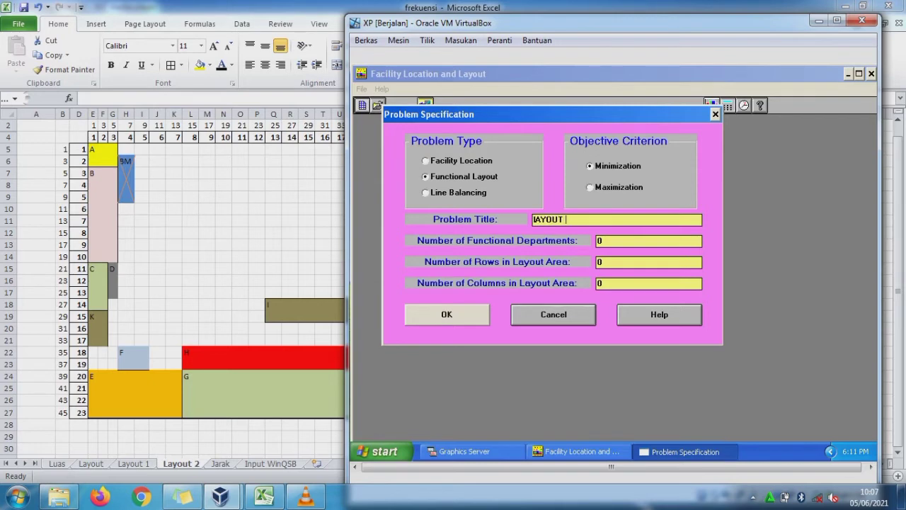
type("gUDANG")
key("BackSpace")
key("BackSpace")
key("BackSpace")
key("BackSpace")
key("BackSpace")
key("BackSpace")
key("BackSpace")
key("BackSpace")
key("BackSpace")
key("BackSpace")
key("BackSpace")
key("BackSpace")
key("BackSpace")
type("Layout Gudang")
double_click(599, 241)
type("12")
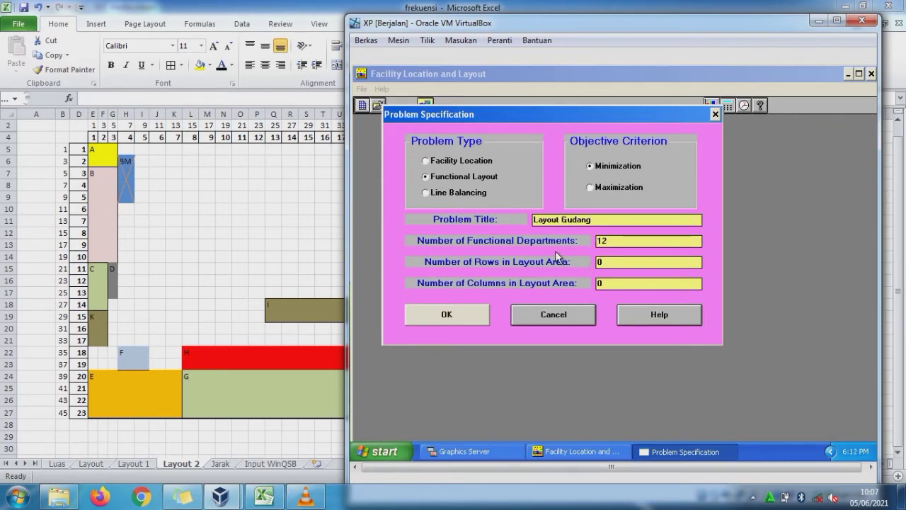
Check the grid size on the Layout 2 sheet, set the layout area to 23 rows and 19 columns, and accept the specification
left_click(142, 233)
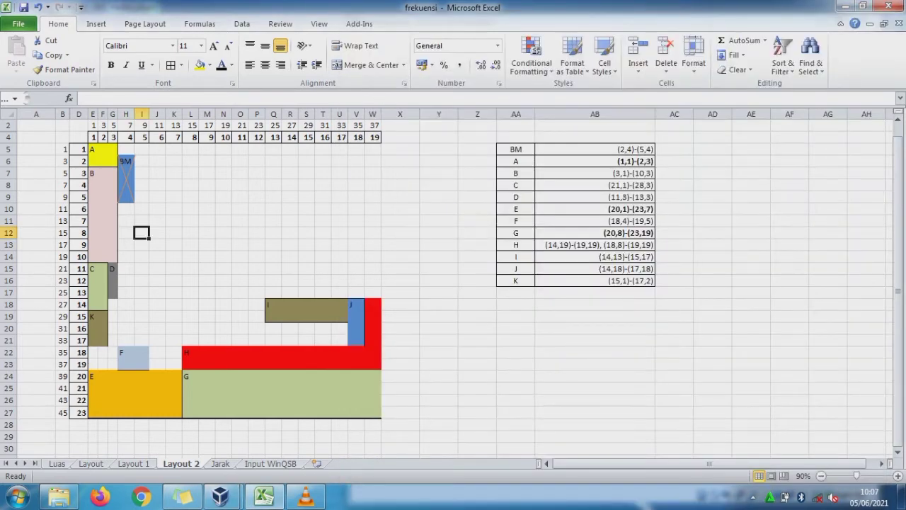
left_click(78, 412)
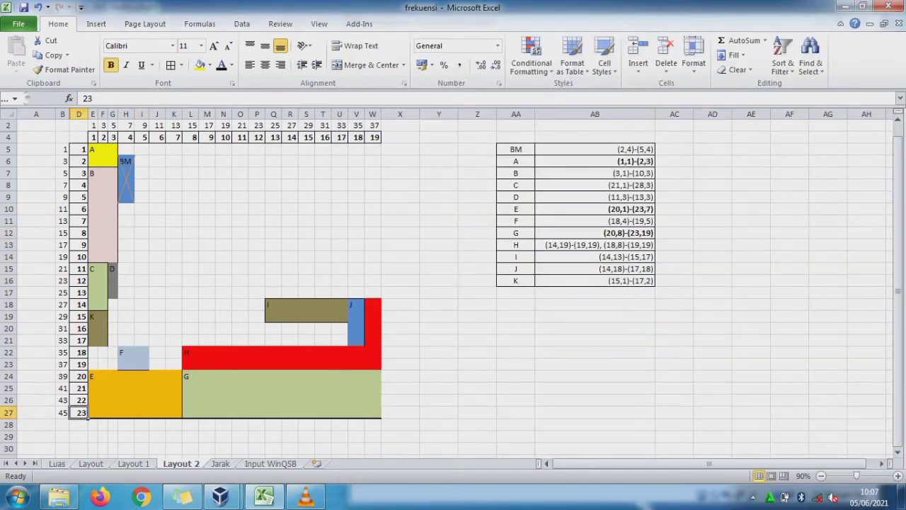
left_click(374, 137)
mouse_move(220, 495)
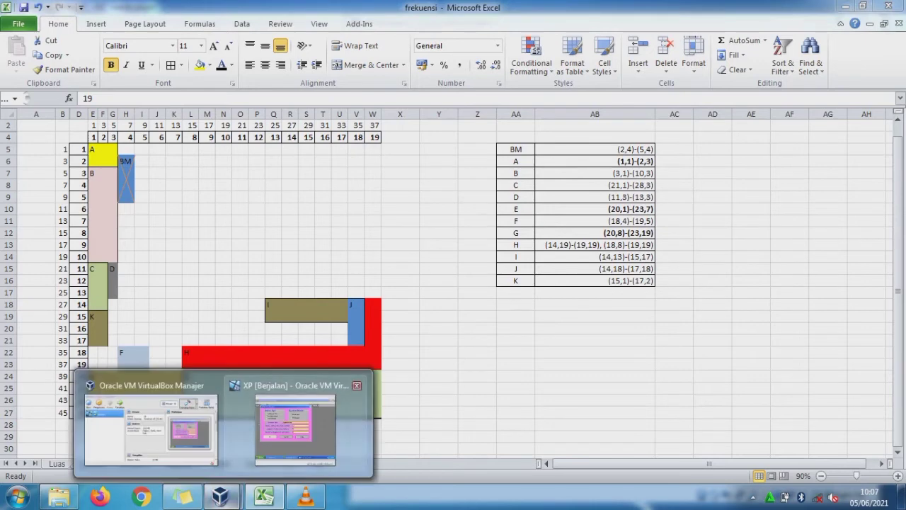
left_click(295, 427)
left_click(607, 262)
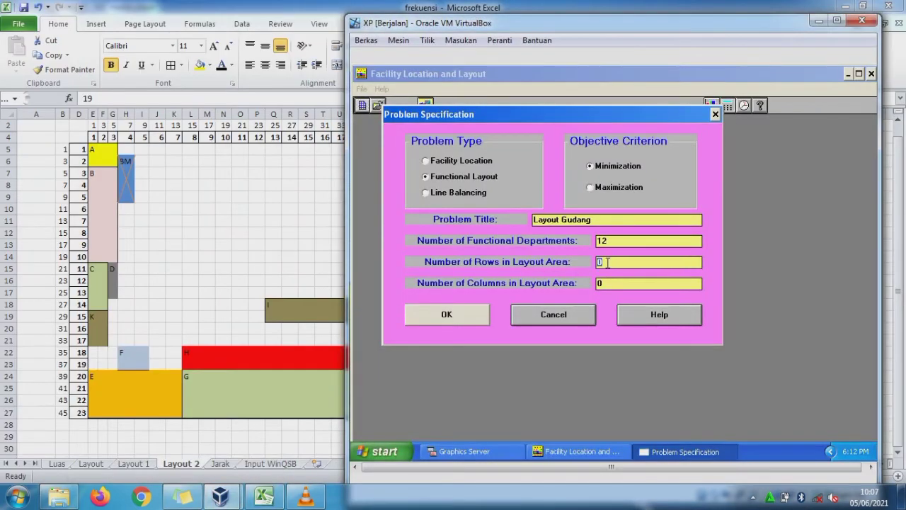
type("23")
left_click(608, 284)
type("19")
left_click(465, 320)
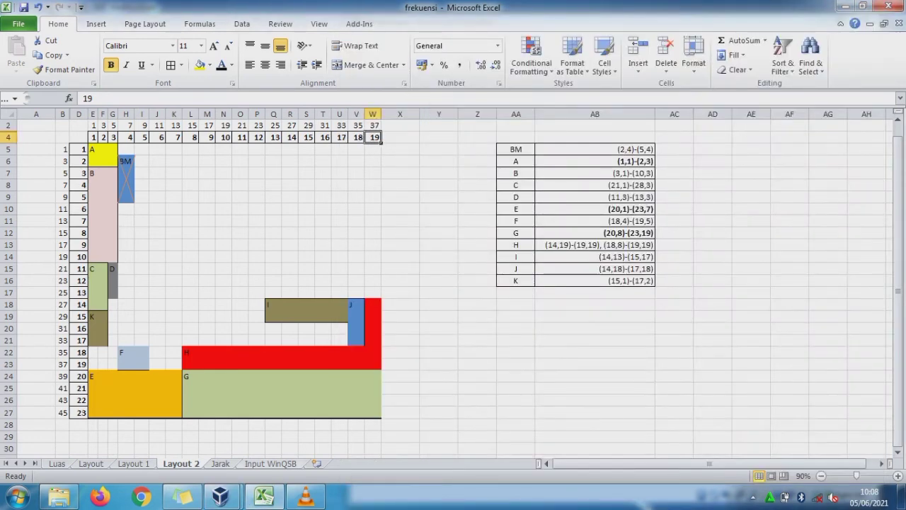
On the Input WinQSB sheet, link Q4 to 'Layout 2'!AB5 and fill the formula down through Q15
left_click(270, 464)
left_click(424, 144)
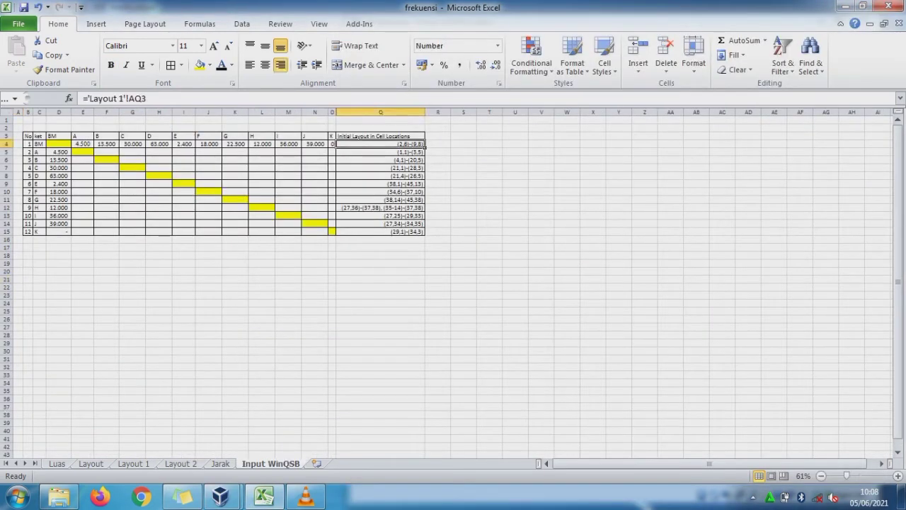
type("=")
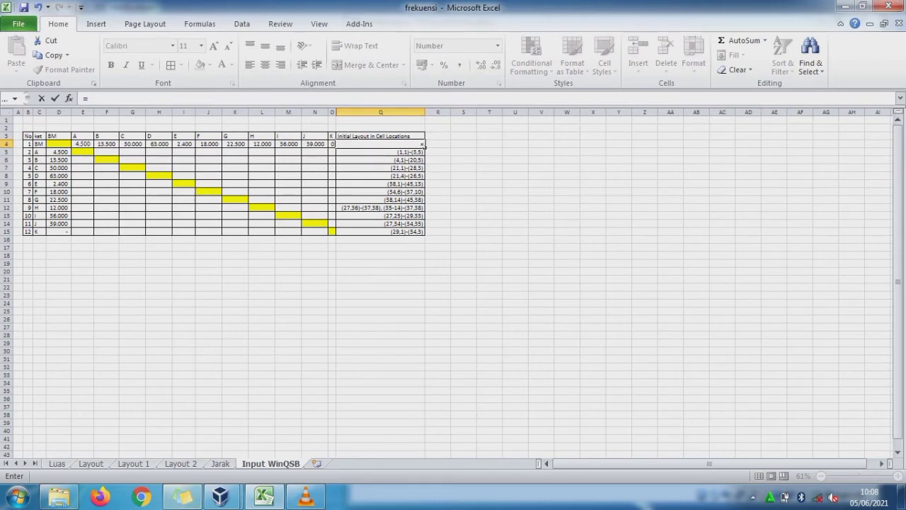
left_click(181, 463)
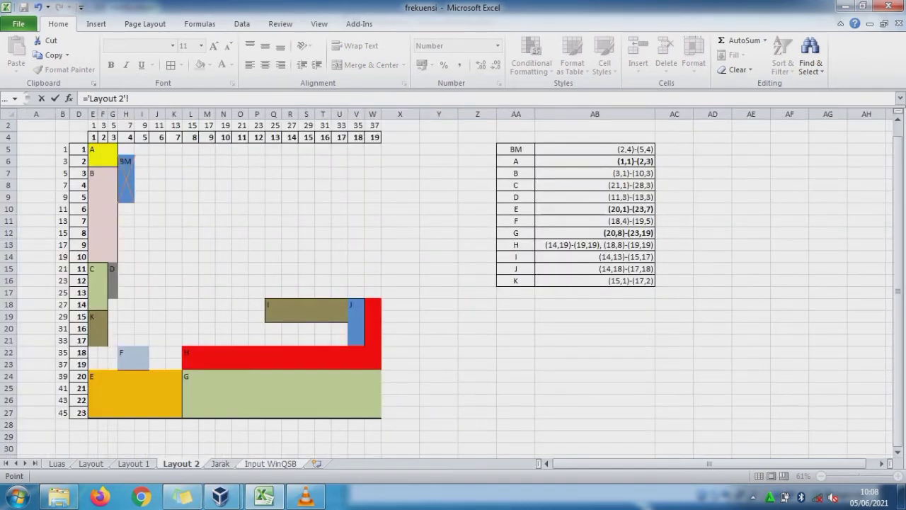
left_click(595, 150)
key("Return")
left_click(424, 145)
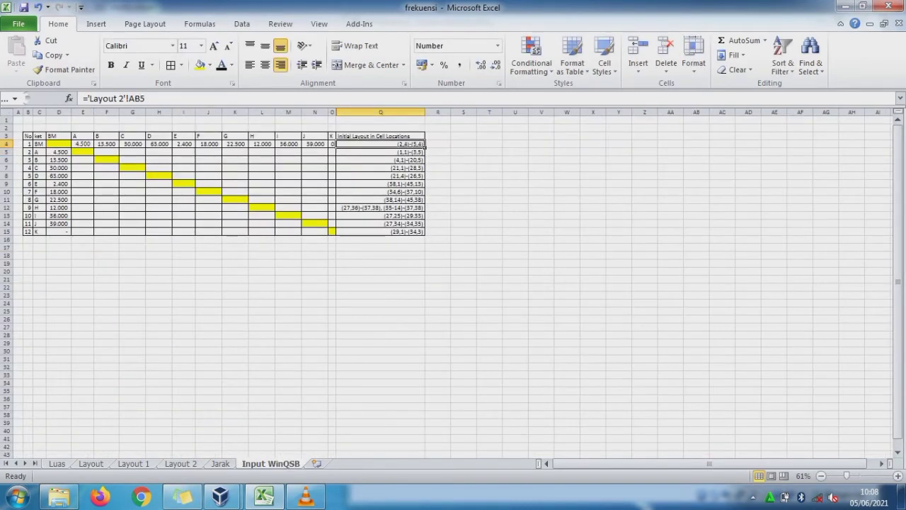
left_click_drag(425, 145, 425, 234)
left_click(380, 303)
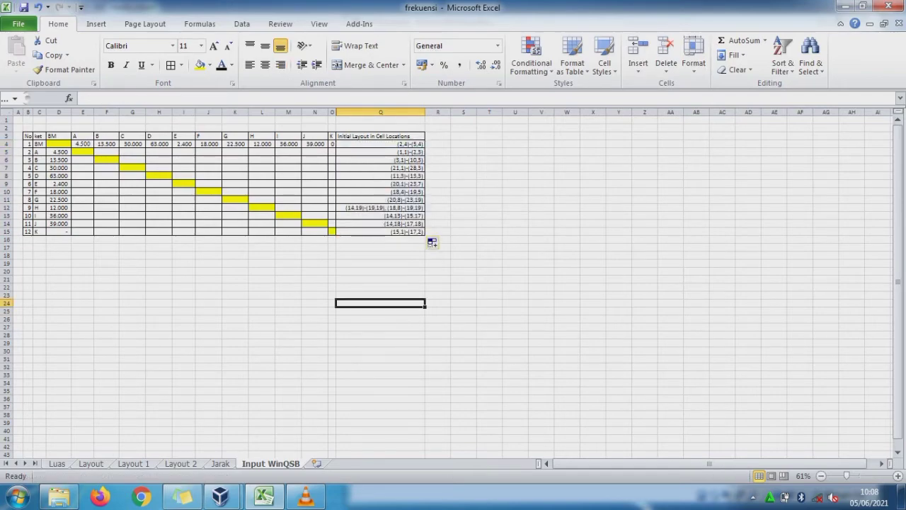
Shrink the Excel window so WinQSB shows beside it, and bring the Initial Layout in Cell Locations column into view
mouse_move(221, 495)
left_click(863, 7)
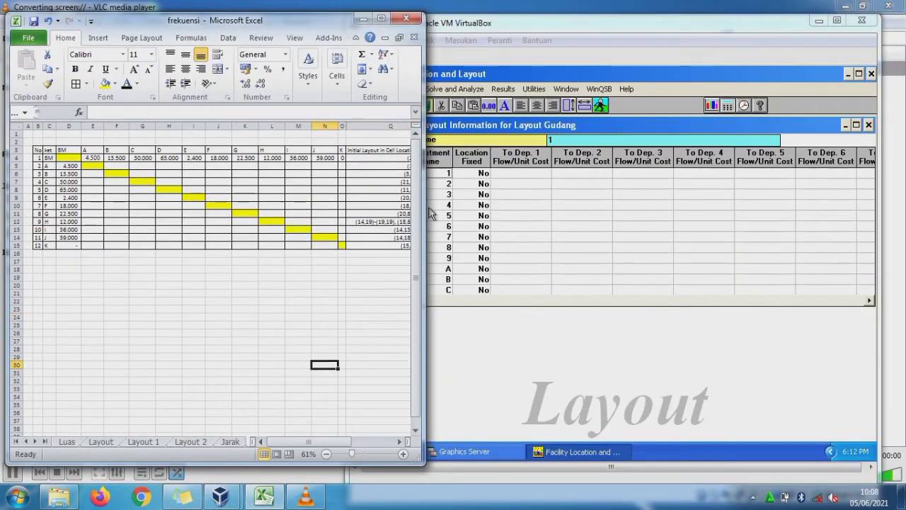
key("Right")
key("Right")
key("Right")
key("Right")
key("Right")
key("Right")
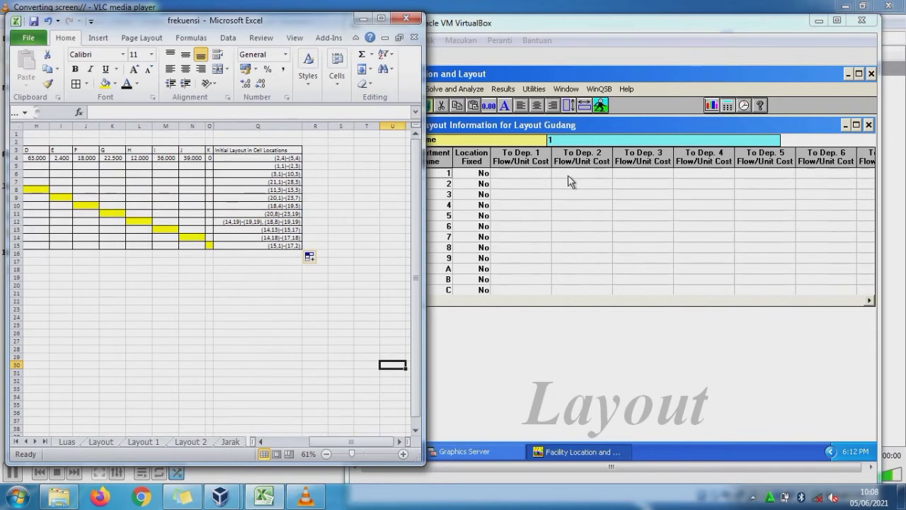
Switch to WinQSB and name departments 1 through 12 BM, A, B, C, D, E, F, G, H, I, J and K
left_click(433, 176)
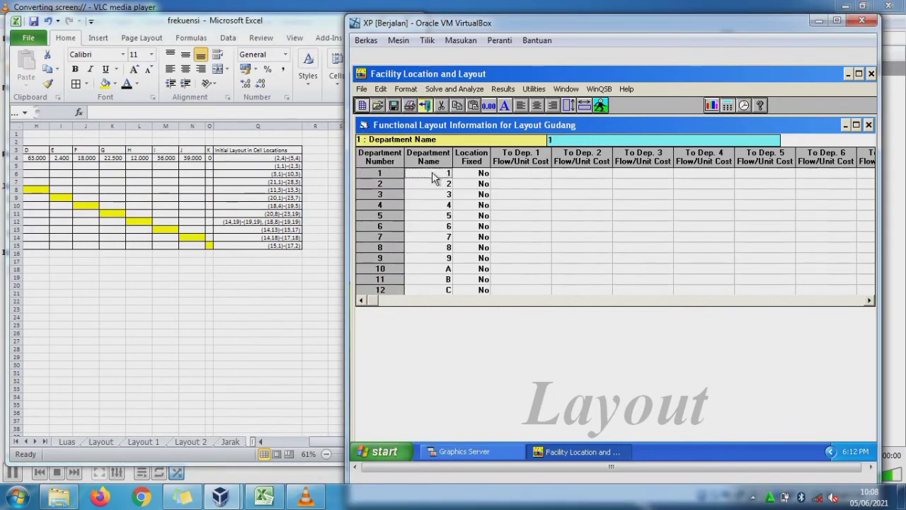
left_click(432, 171)
type("B")
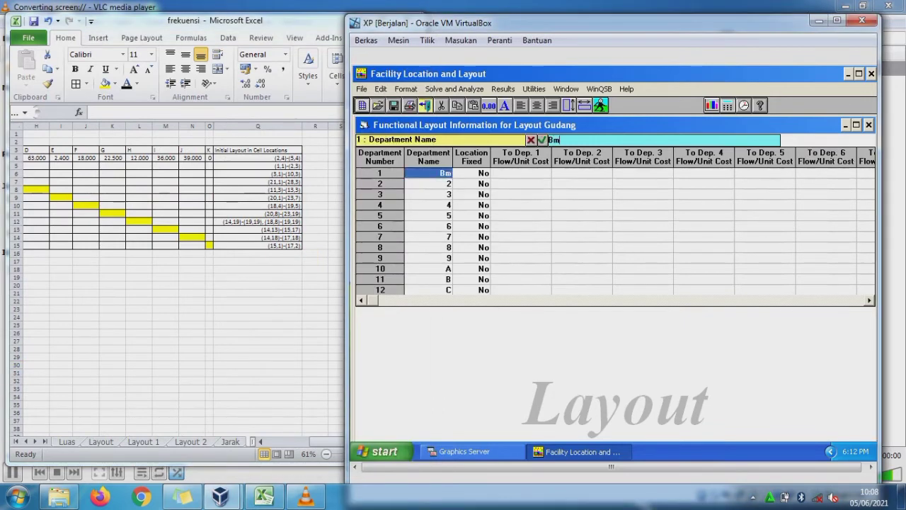
type("M")
key("Return")
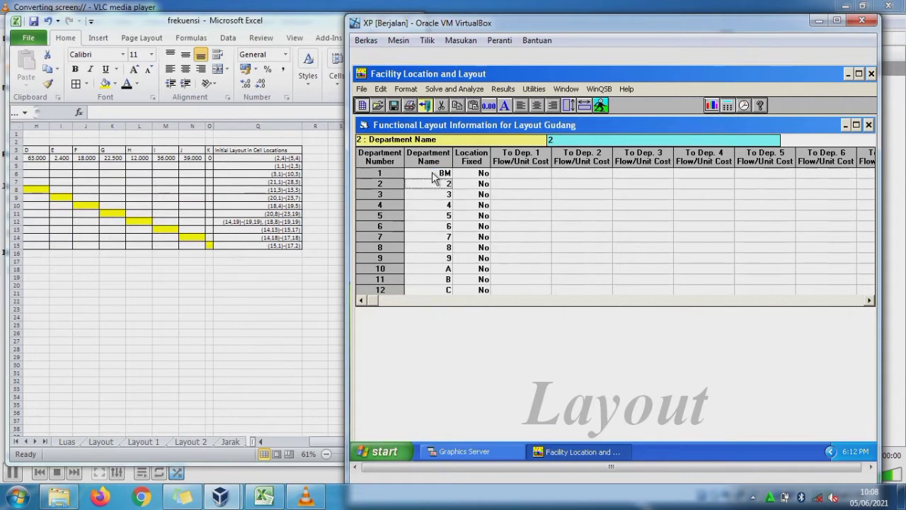
type("A")
key("Return")
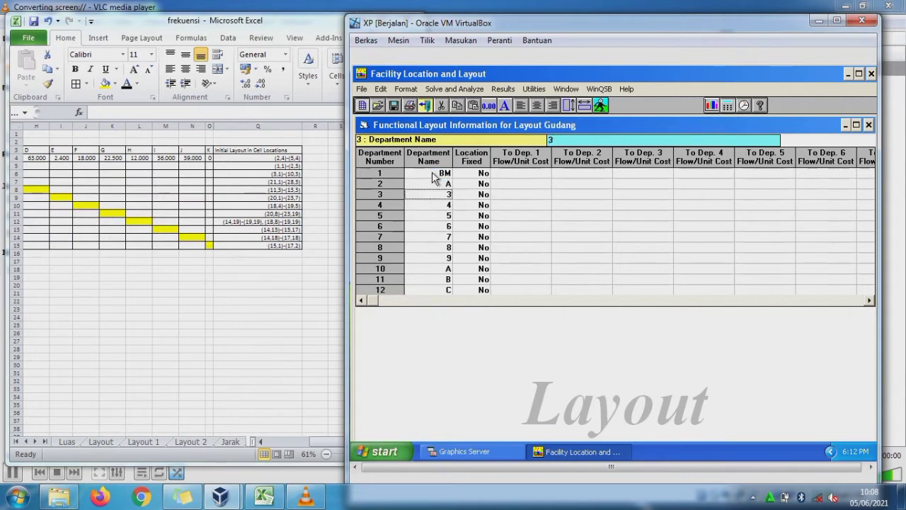
type("B")
key("Return")
type("C")
key("Return")
type("D")
key("Return")
type("E")
key("Return")
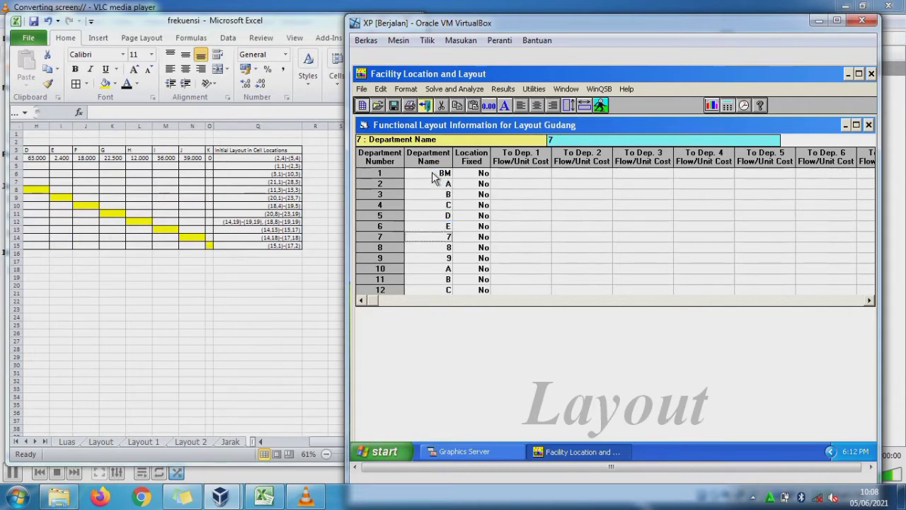
type("F")
key("Return")
type("G")
key("Return")
type("H")
key("Return")
type("I")
key("Return")
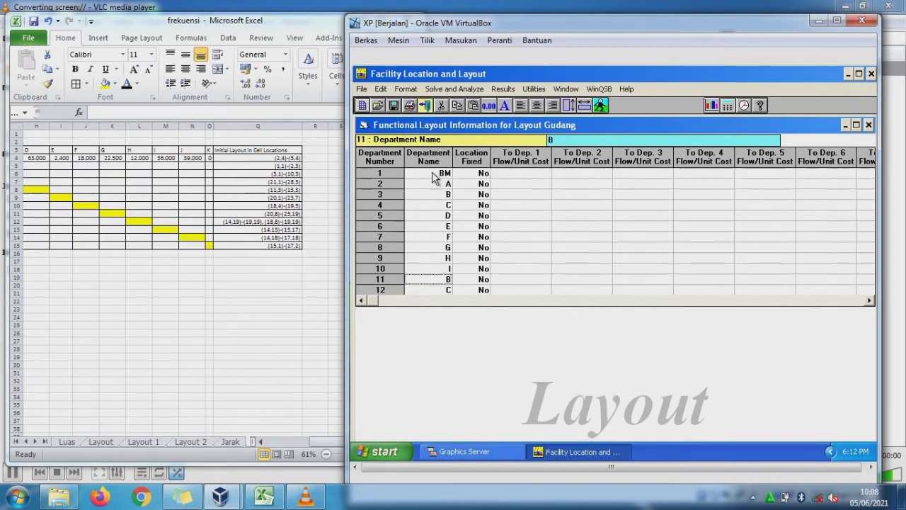
type("J")
key("Return")
type("K")
key("Tab")
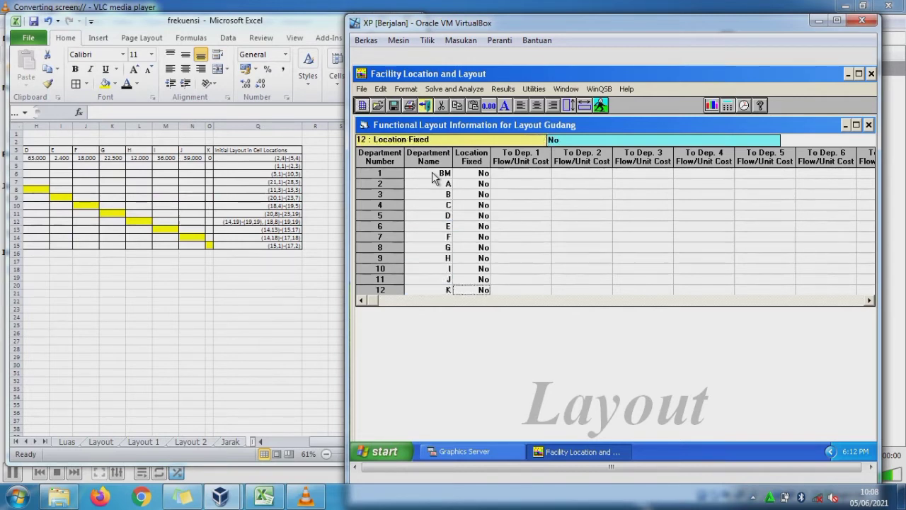
Enter (2,4)-(5,4) as department 1's initial layout in cell locations
key("Tab")
key("Right")
key("Right")
key("Right")
key("Right")
key("Right")
key("Right")
key("Right")
key("Right")
key("Right")
key("Right")
key("Right")
key("Right")
key("Up")
key("Up")
key("Up")
key("Up")
key("Up")
key("Up")
key("Up")
key("Up")
key("Up")
key("Up")
key("Up")
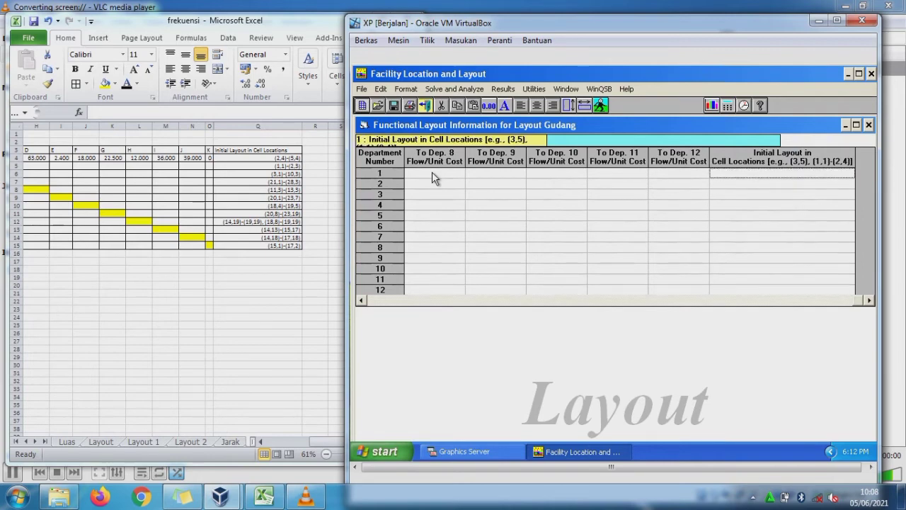
type("(")
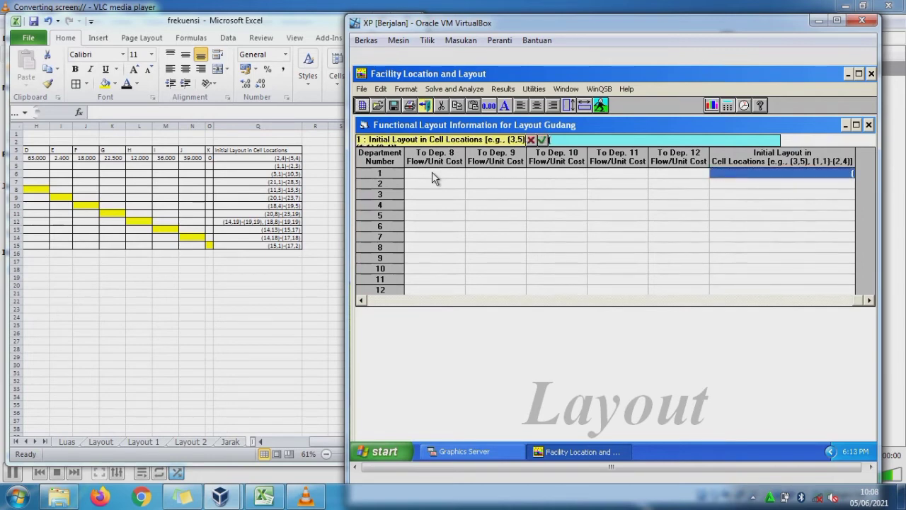
type("2,4)-(5,4")
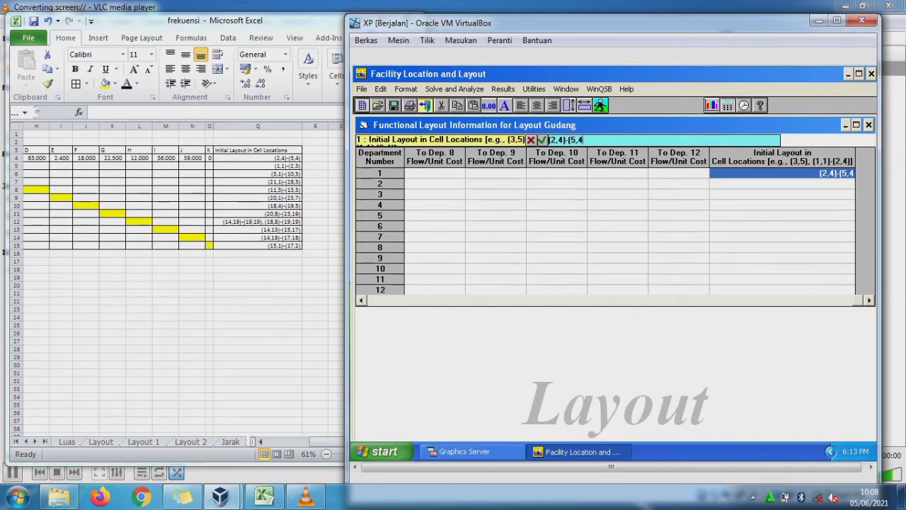
type(")")
key("Return")
Enter (1,1)-(2,3) as department 2's initial layout in cell locations
type("(")
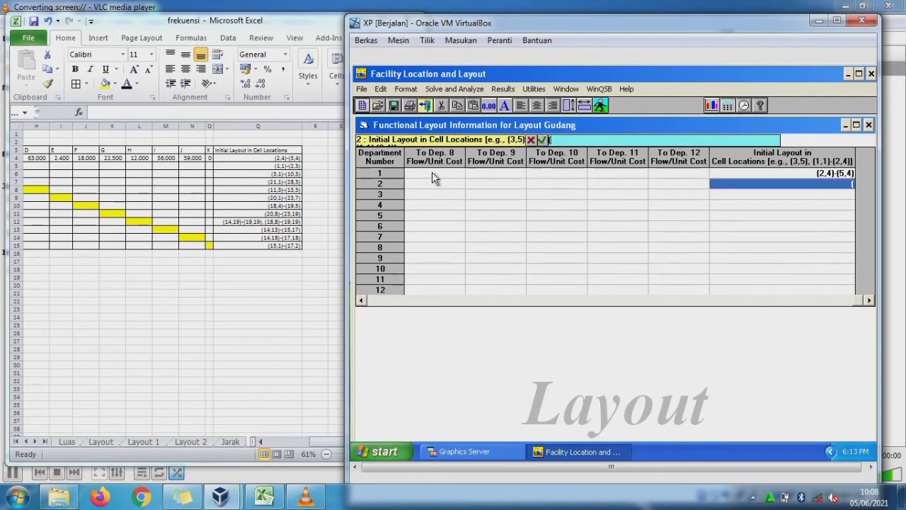
type("1,1)-(")
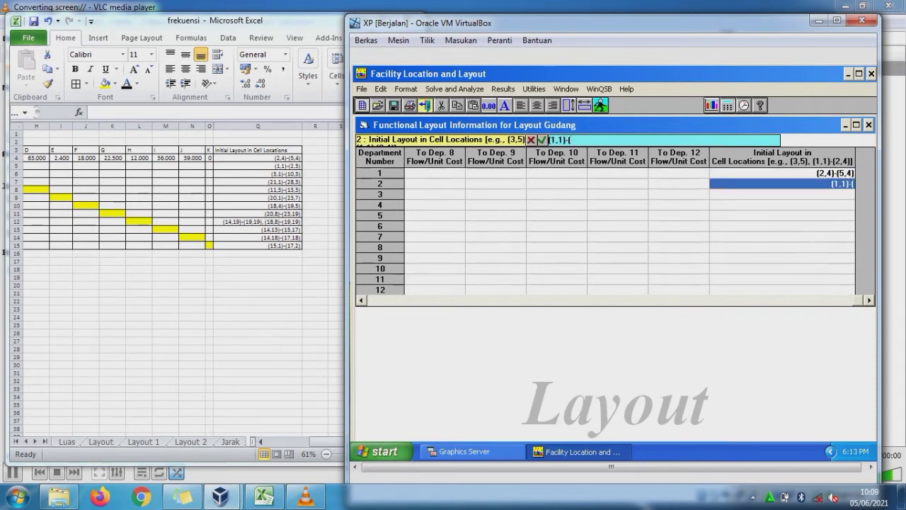
type("2,3)")
key("Return")
Start department 9's initial layout in cell locations with the cell (14,19)
key("Down")
key("Down")
key("Down")
key("Down")
key("Down")
key("Down")
key("Down")
key("Down")
key("Down")
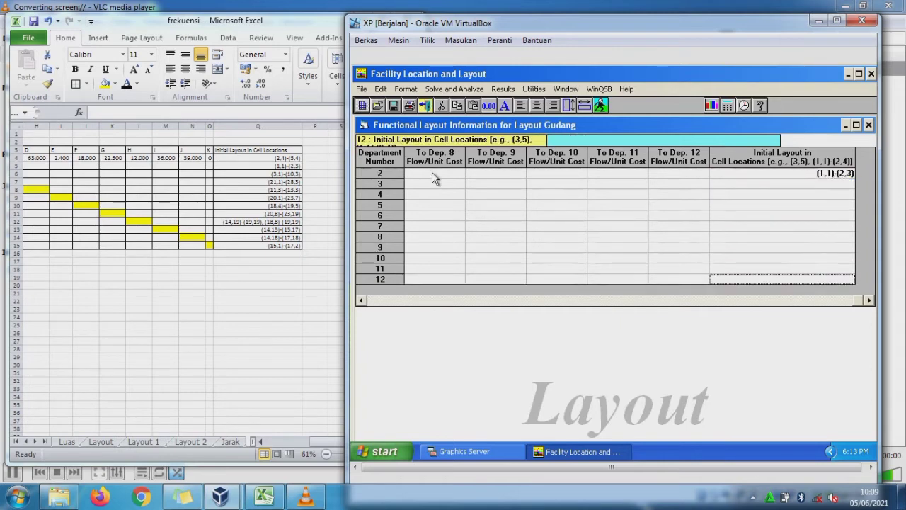
key("Up")
key("Up")
key("Up")
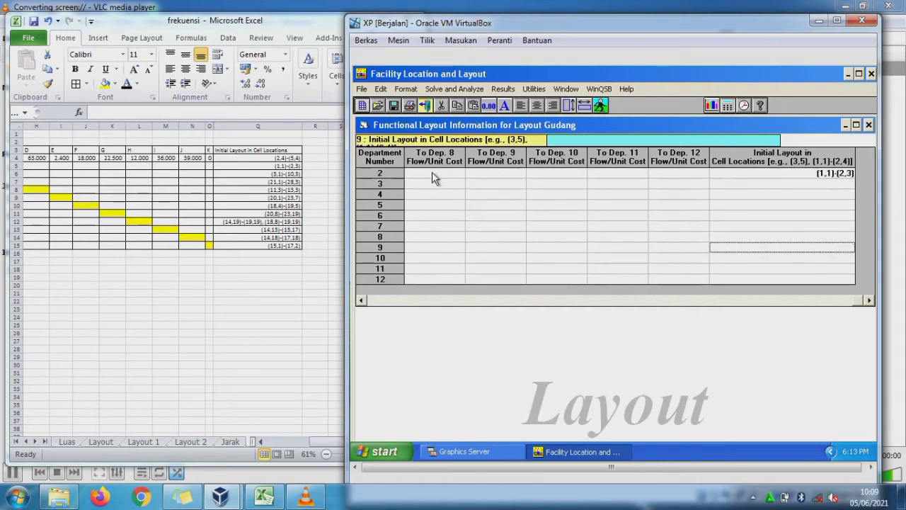
type("(")
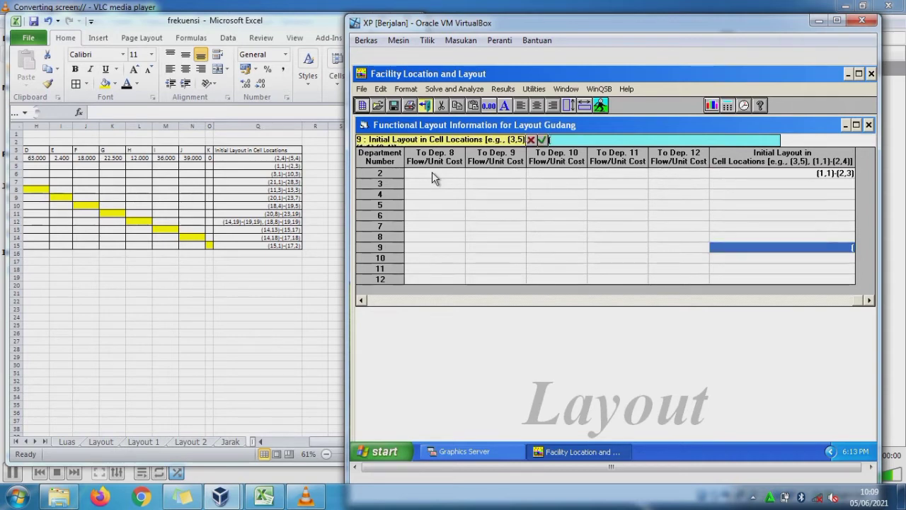
type("14,19)")
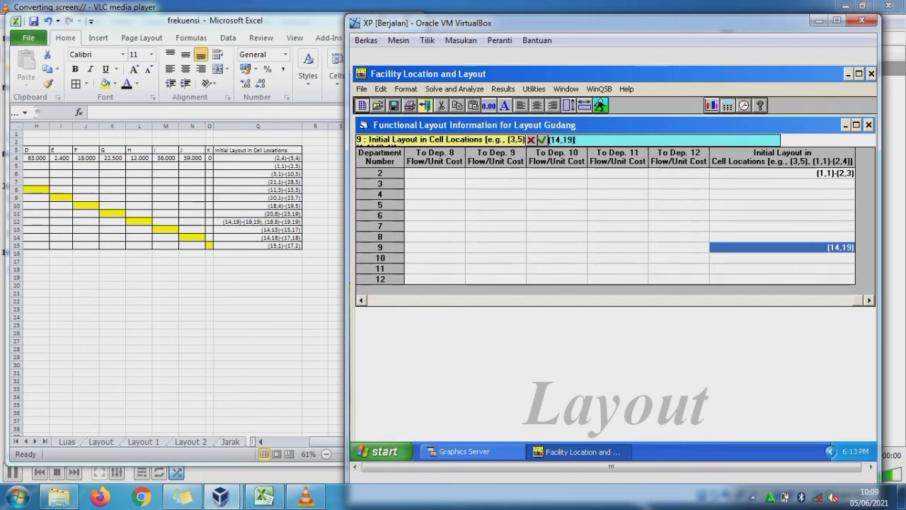
Complete the initial layout cell locations of department 9 as (14,19)-(19,19), (18,8)-(19,19)
type("-")
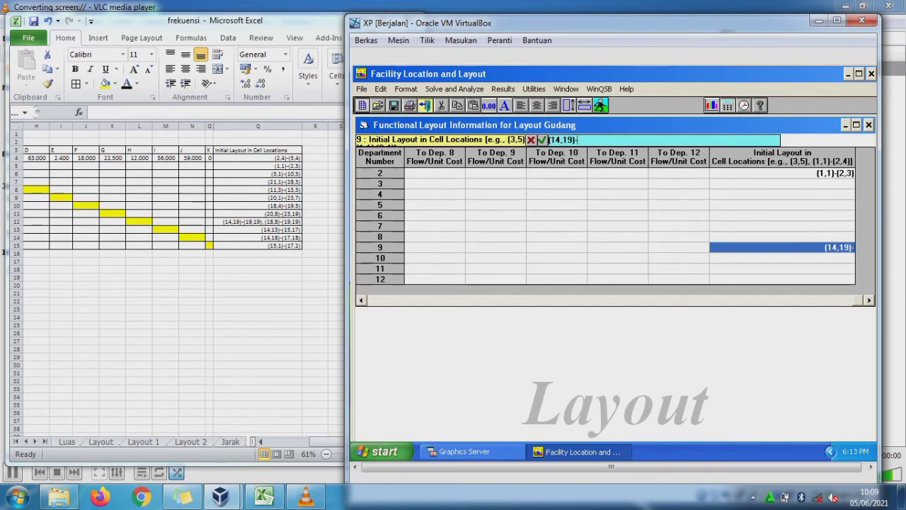
type("(19")
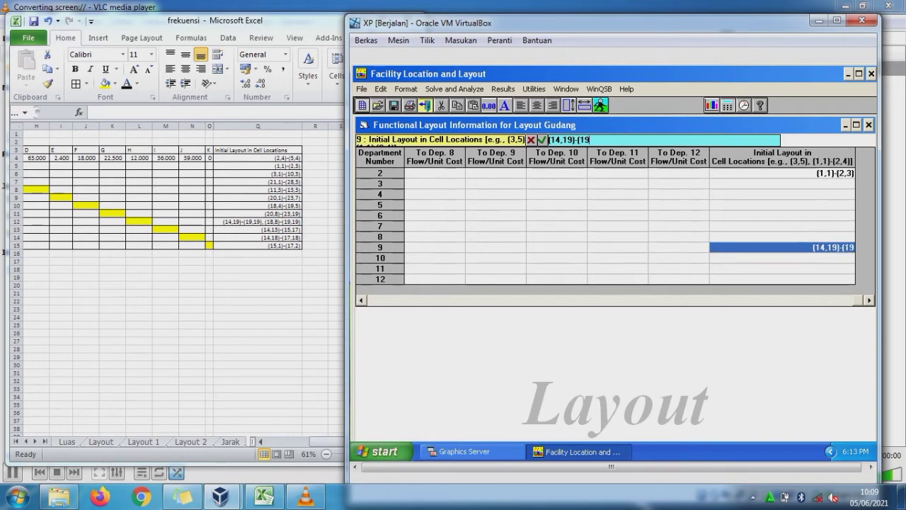
type(",19)")
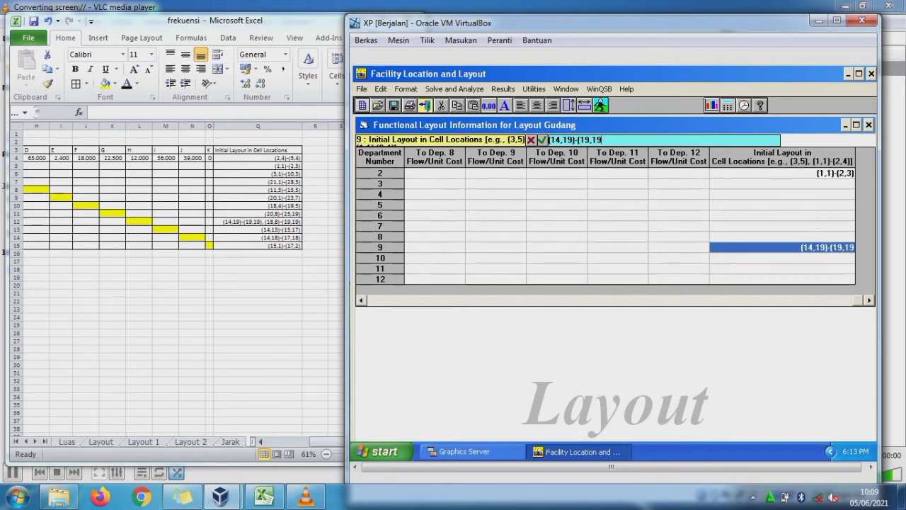
type(", (")
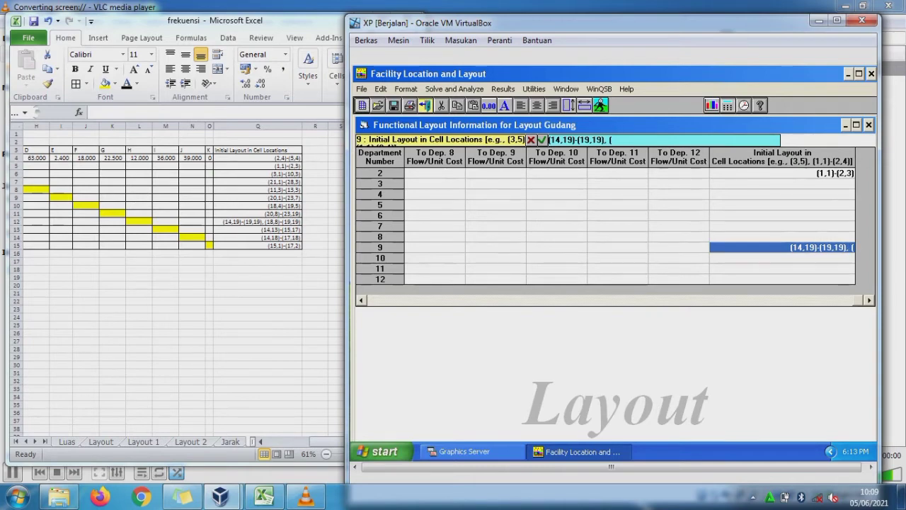
type("18")
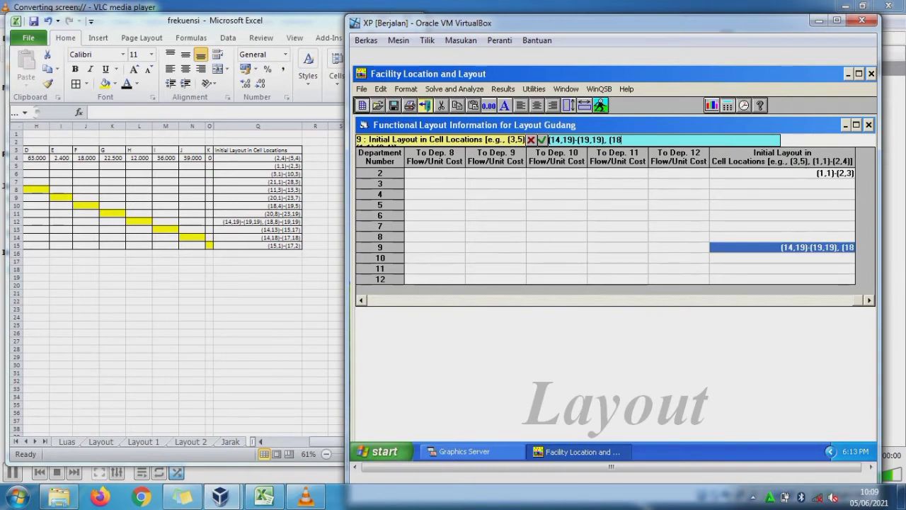
type(",8)")
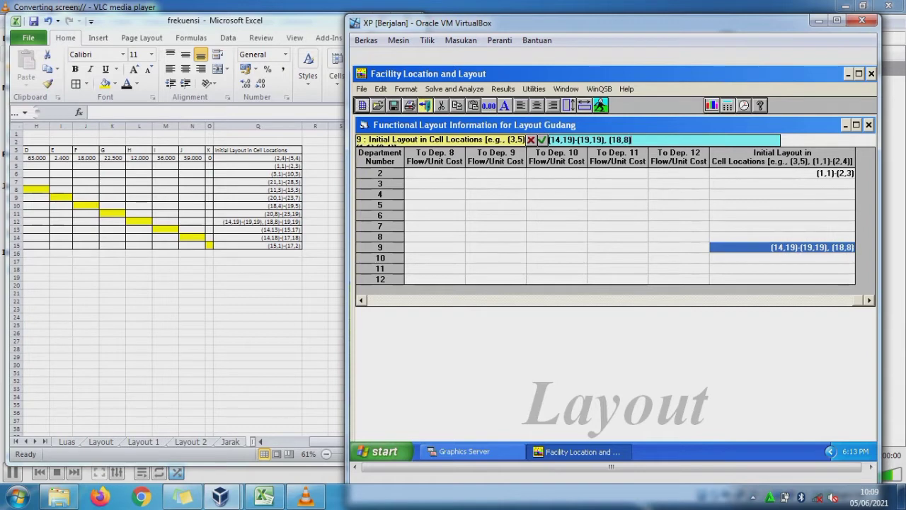
type("-(")
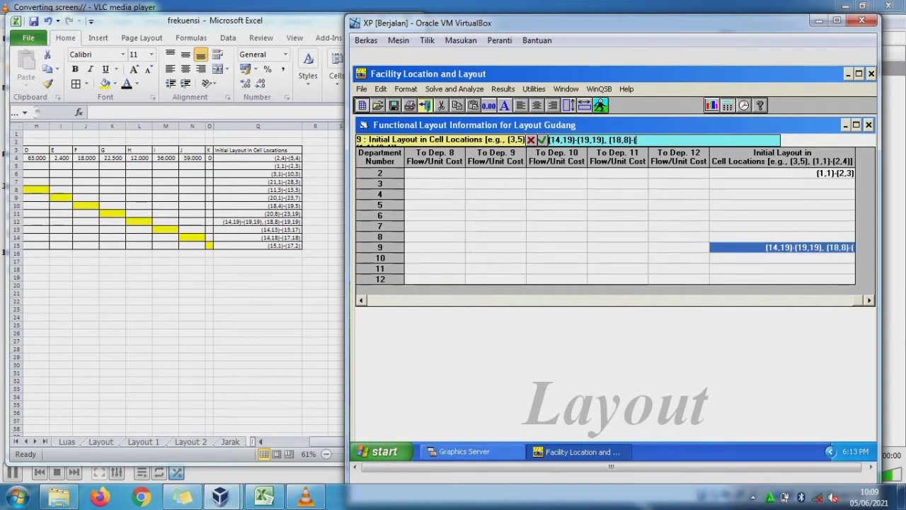
type("19")
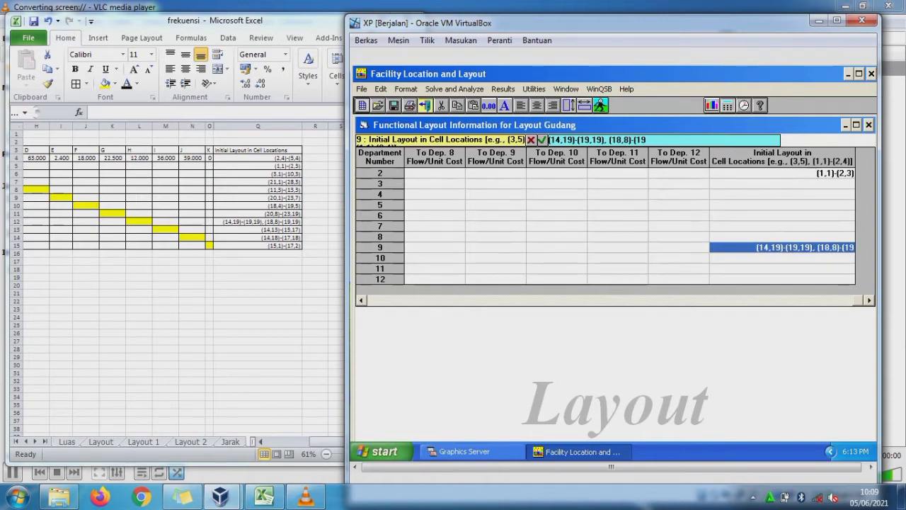
type(",19)")
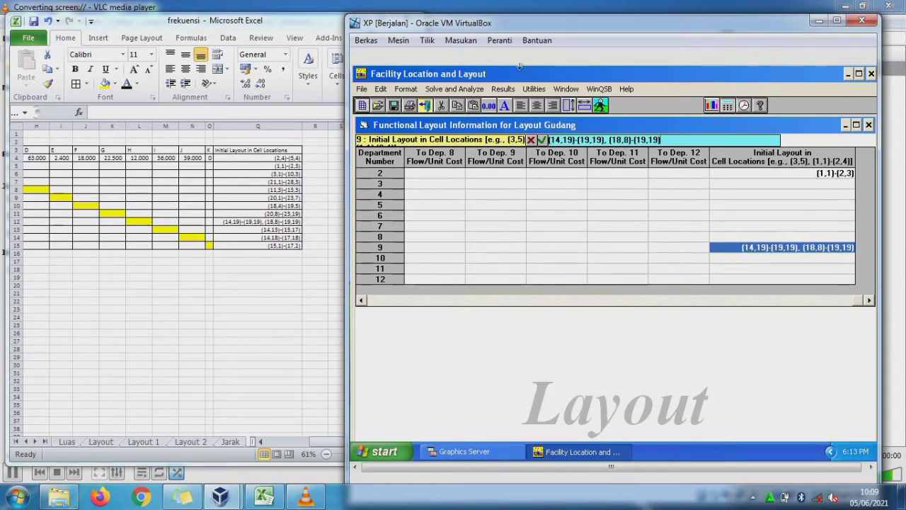
Solve the layout by exchanging 2 departments with rectilinear distance, showing the exchange iterations
left_click(601, 104)
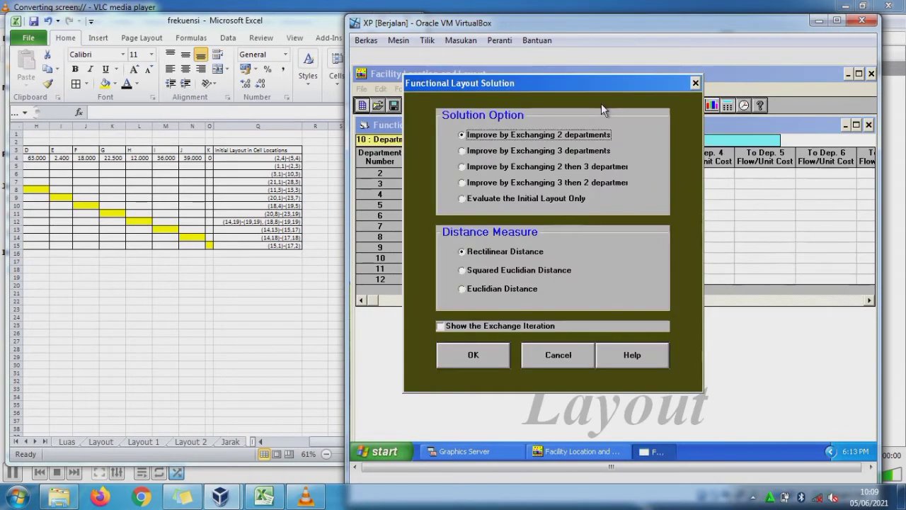
left_click(469, 327)
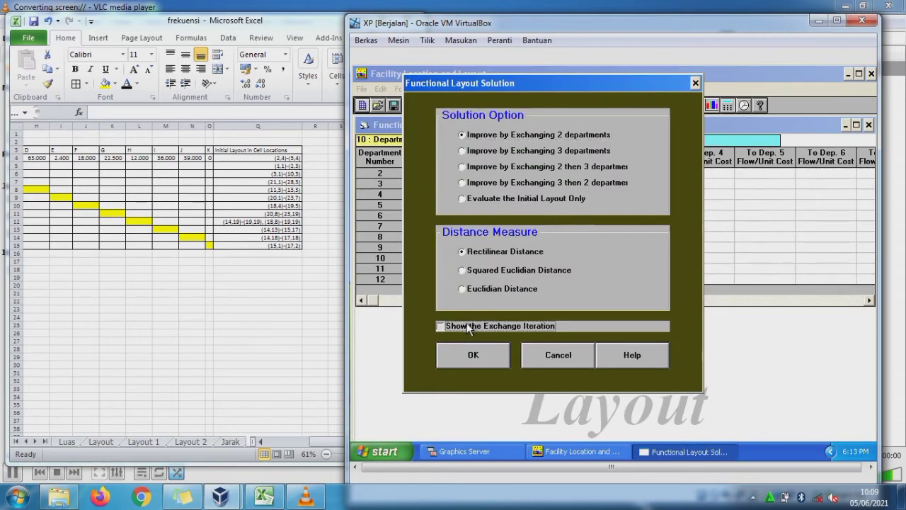
left_click(459, 352)
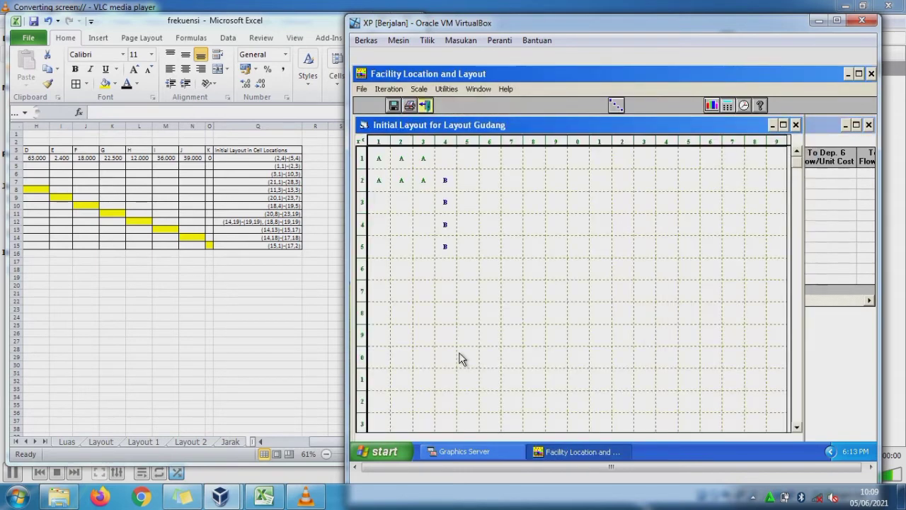
Reduce the layout cell scale in both width and height so the whole warehouse grid fits in view
left_click(419, 89)
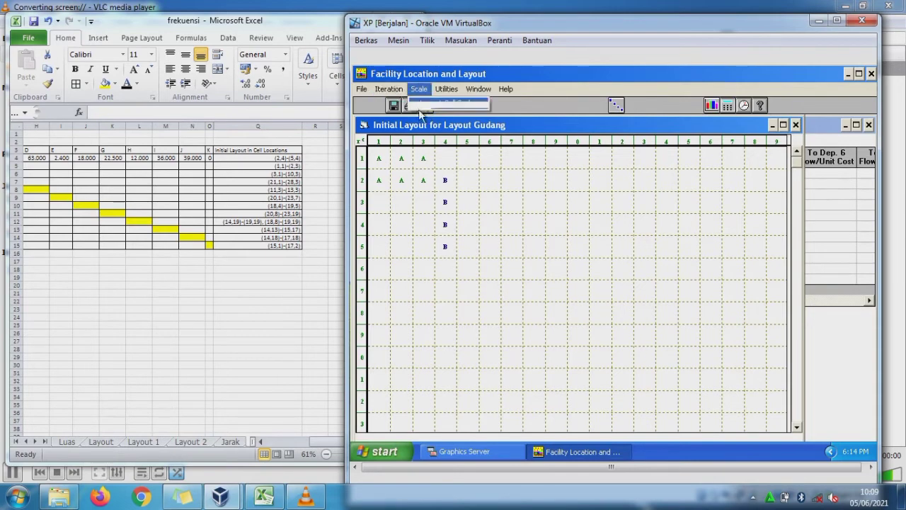
left_click(419, 103)
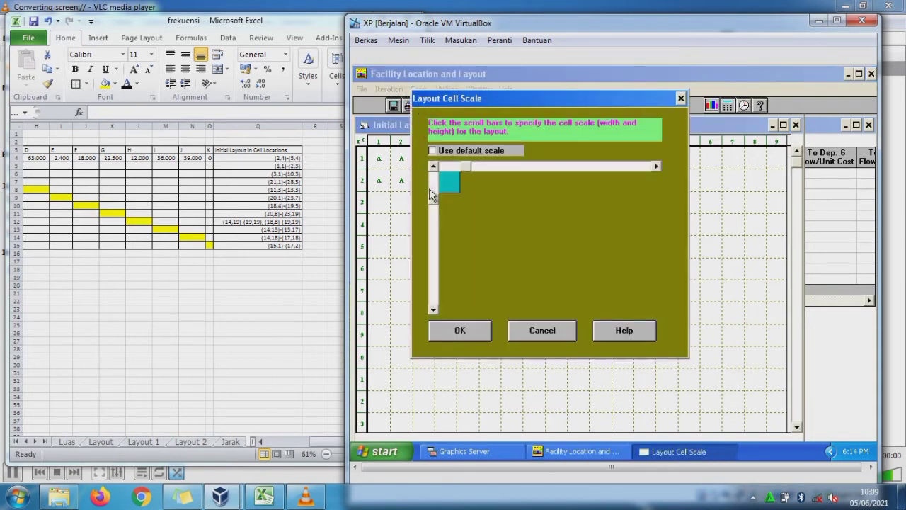
left_click_drag(432, 197, 457, 168)
left_click(458, 327)
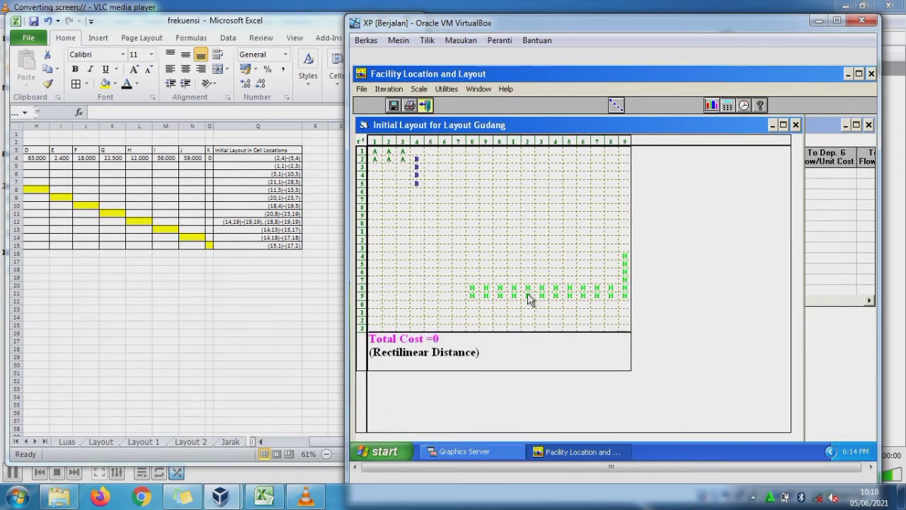
Switch to Excel, show the Layout 2 sheet, and arrange its window side by side with the VirtualBox window
left_click(325, 280)
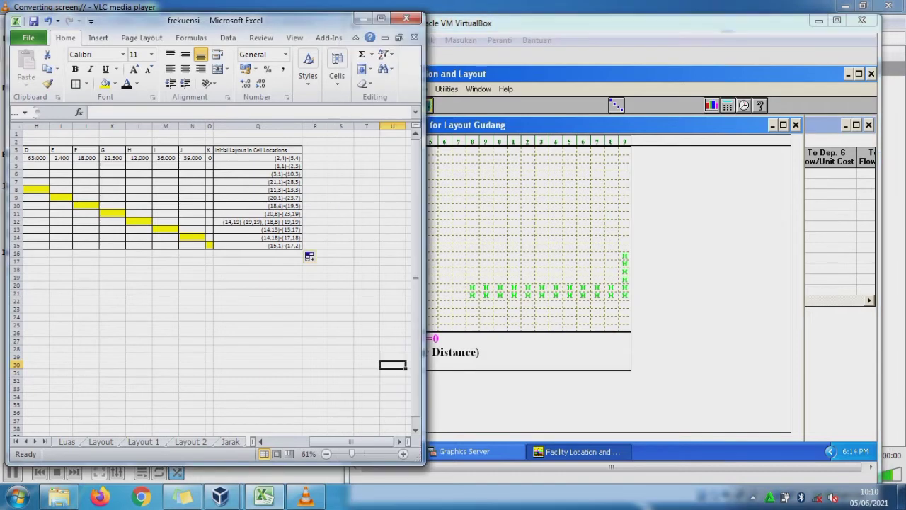
left_click(191, 442)
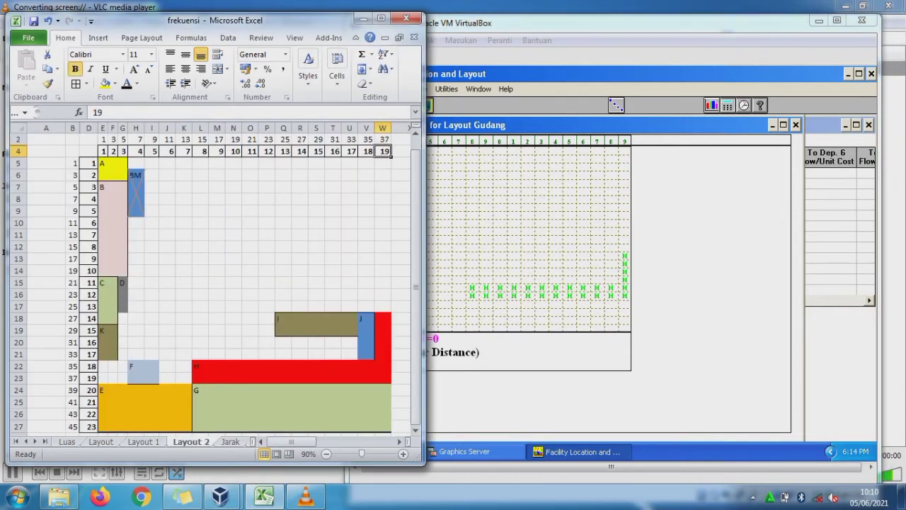
left_click_drag(424, 278, 336, 277)
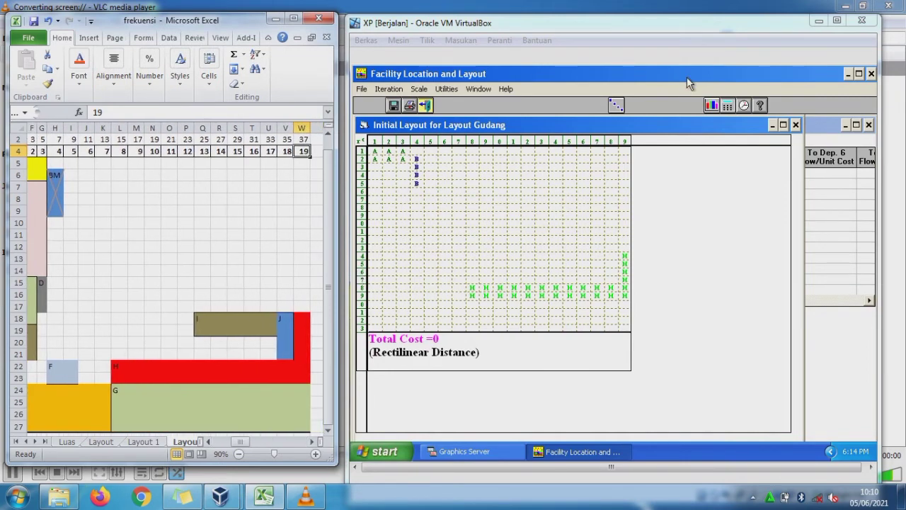
left_click_drag(687, 77, 711, 72)
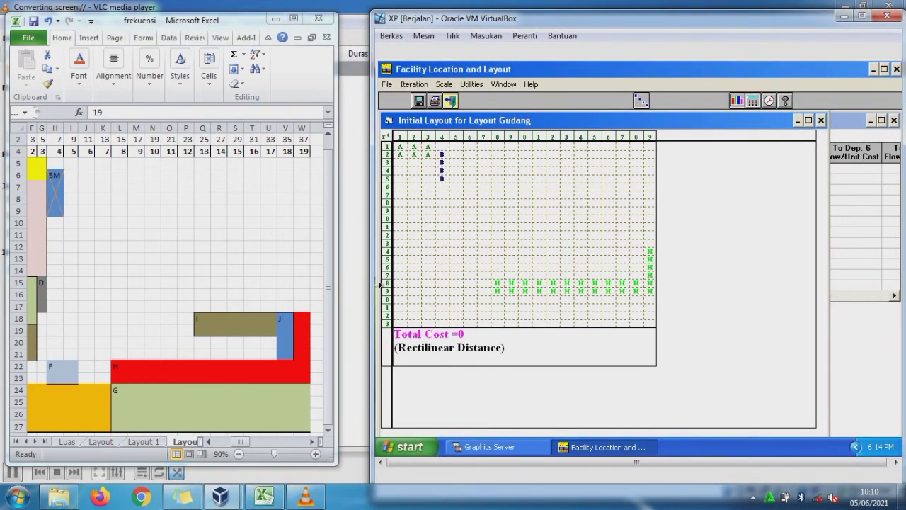
left_click_drag(373, 277, 421, 277)
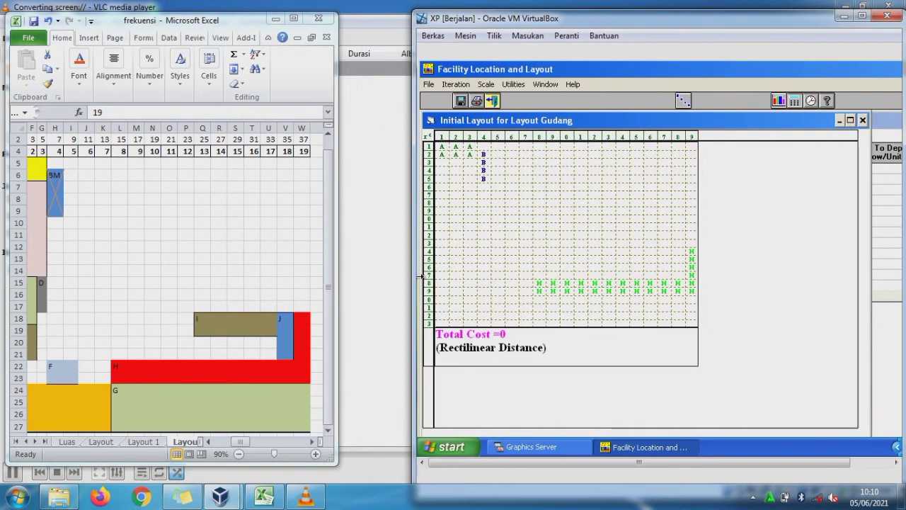
left_click_drag(338, 277, 382, 278)
left_click_drag(279, 441, 259, 441)
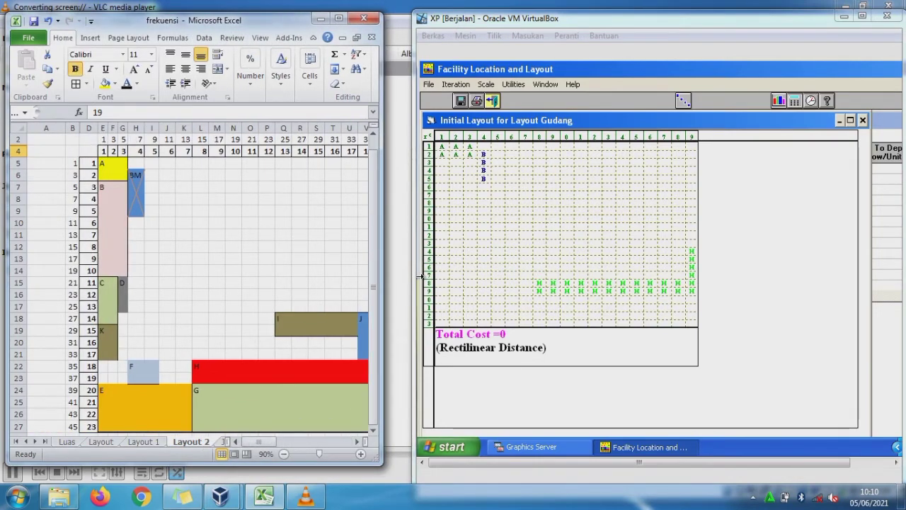
Back in WinQSB, close the initial layout result and rename department 1 to M
left_click(863, 121)
left_click(712, 201)
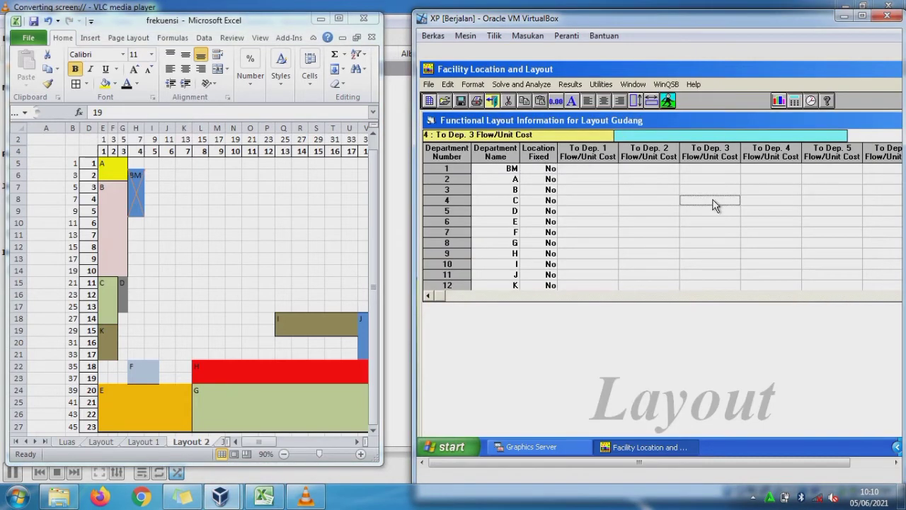
key("Left")
key("Left")
key("Left")
key("Left")
key("Up")
key("Up")
key("Up")
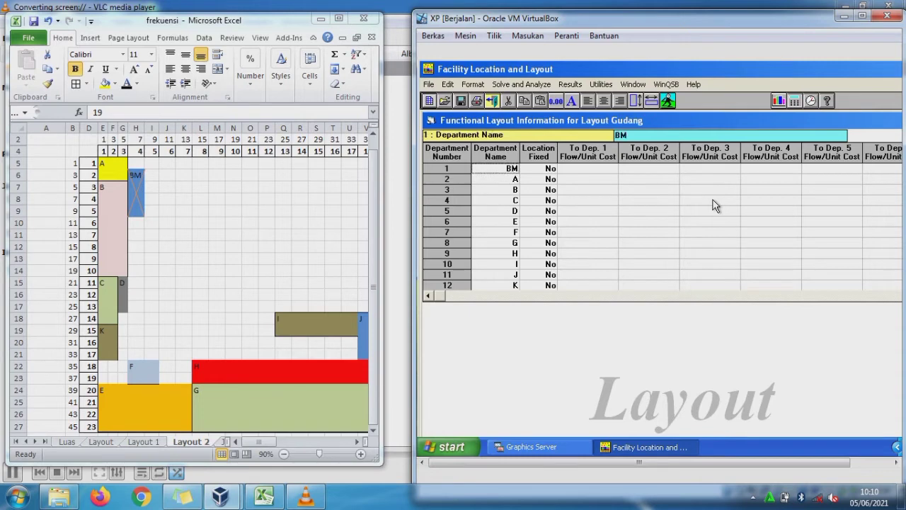
type("M")
key("Right")
key("Right")
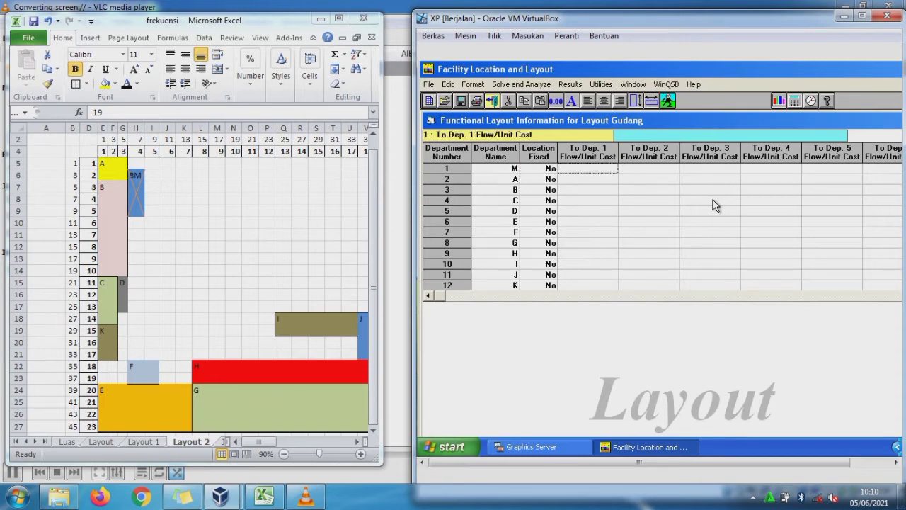
Set Location Fixed to Yes for department 12 (K)
key("Left")
key("Down")
key("Down")
key("Down")
key("Down")
key("Down")
key("Down")
key("Down")
key("Down")
key("Down")
key("Down")
key("Down")
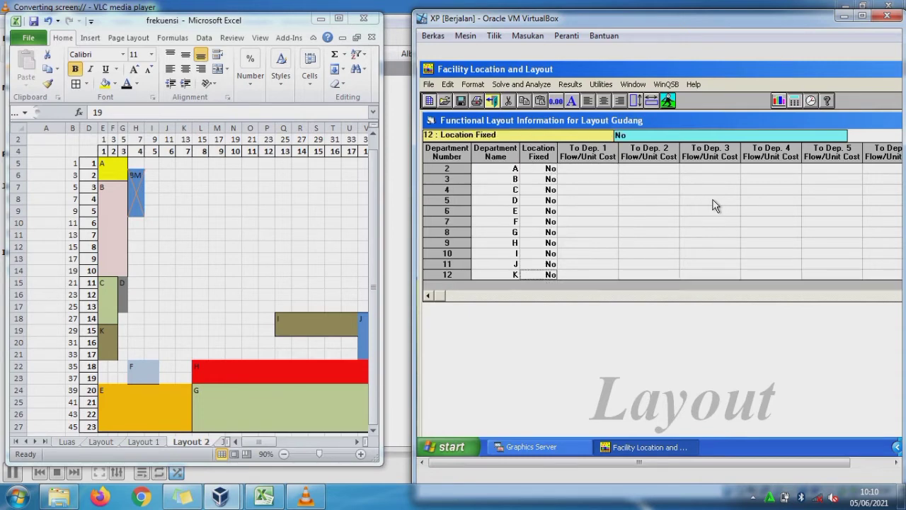
key("BackSpace")
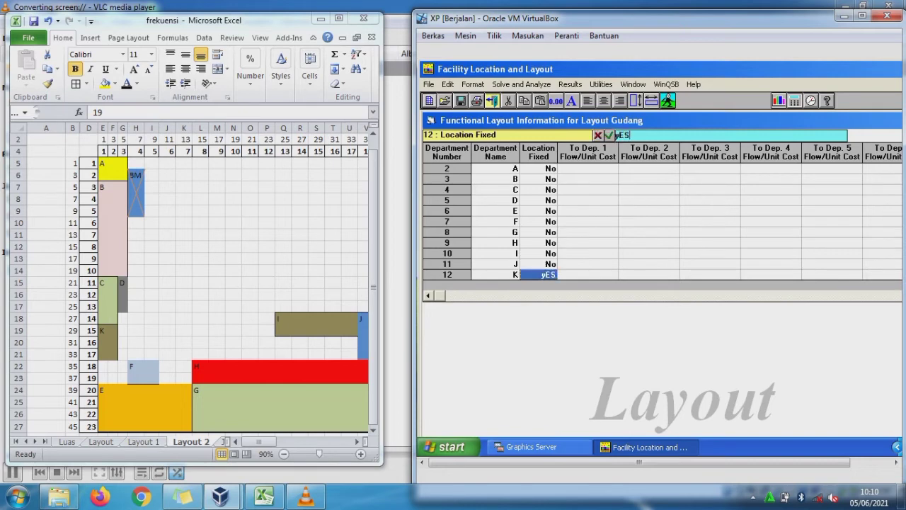
type("Yes")
key("Tab")
key("Tab")
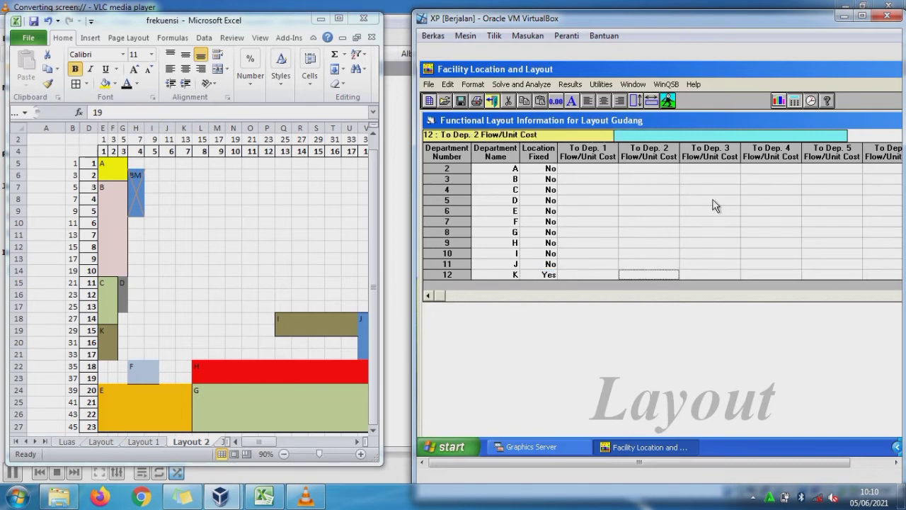
Bring the Initial Layout in Cell Locations column into view and show the Input WinQSB sheet in Excel for reference
key("Tab")
key("Tab")
key("Tab")
key("Tab")
key("Tab")
key("Tab")
key("Tab")
key("Tab")
key("Tab")
key("Tab")
key("Tab")
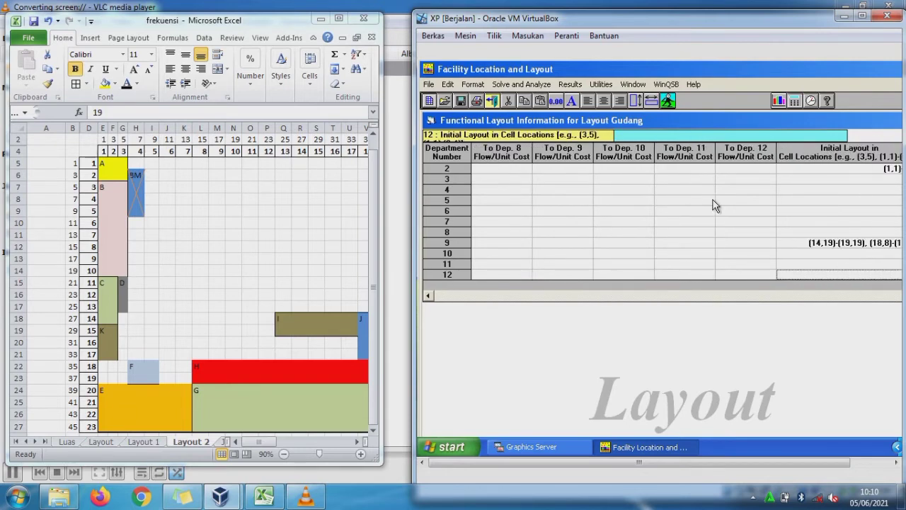
key("alt+Tab")
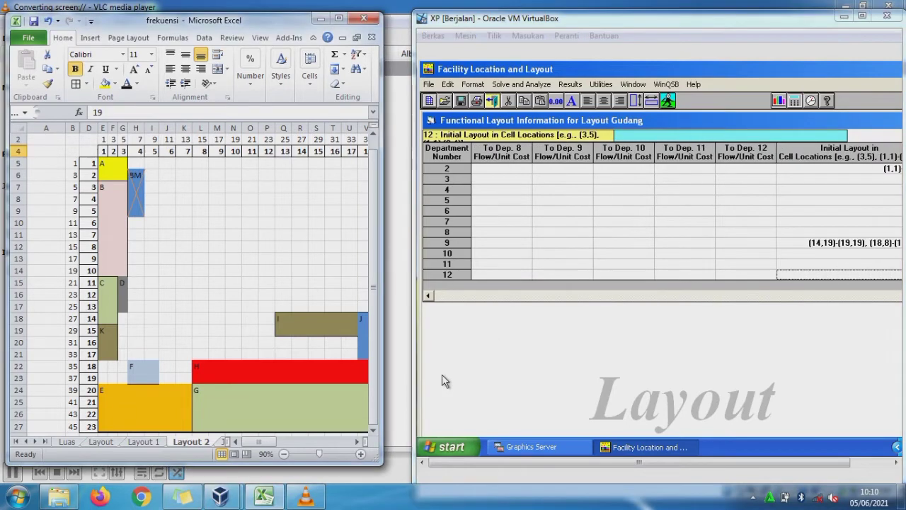
key("ctrl+Page_Down")
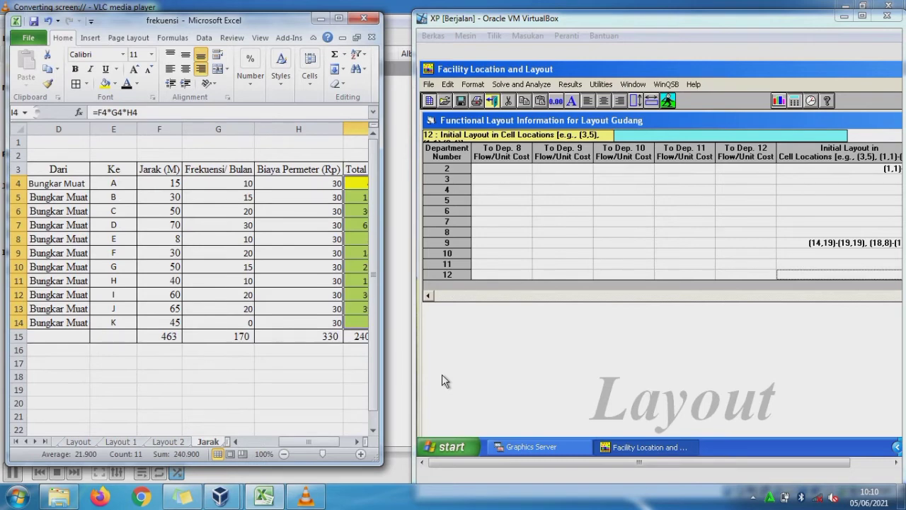
key("ctrl+Page_Down")
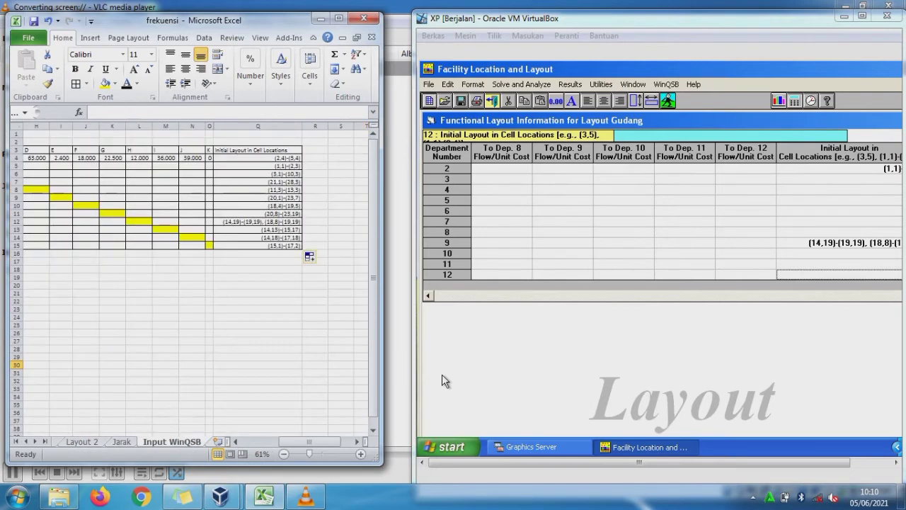
Set the initial cell locations of department 3 (B) to (3,1)-(10,3)
left_click(878, 181)
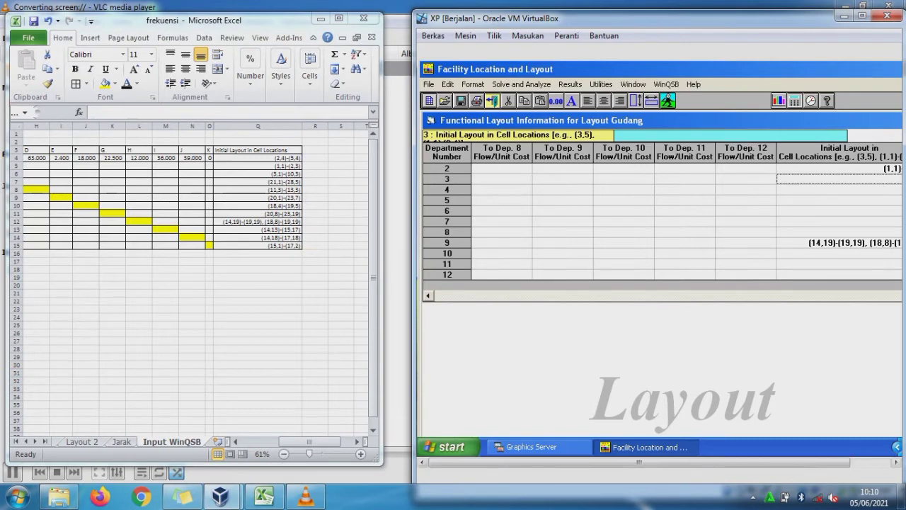
left_click_drag(814, 463, 860, 462)
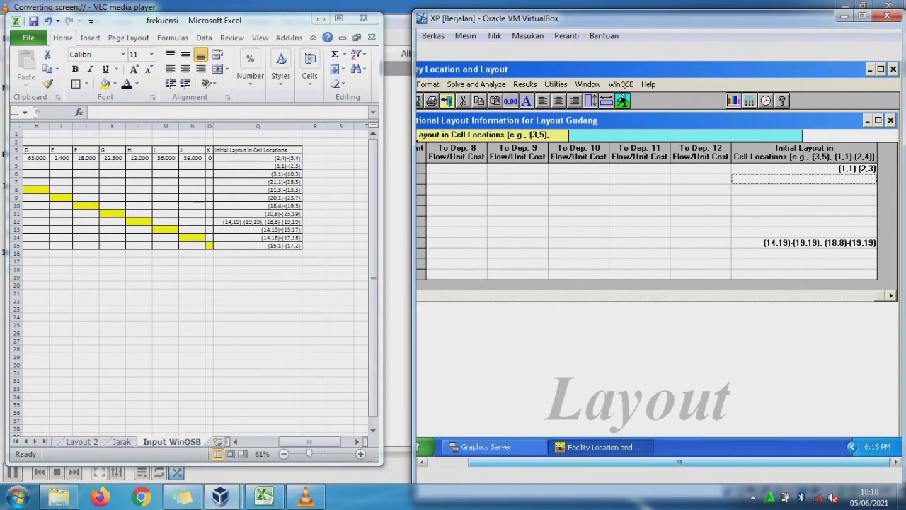
left_click(830, 171)
key("Up")
key("Down")
key("Down")
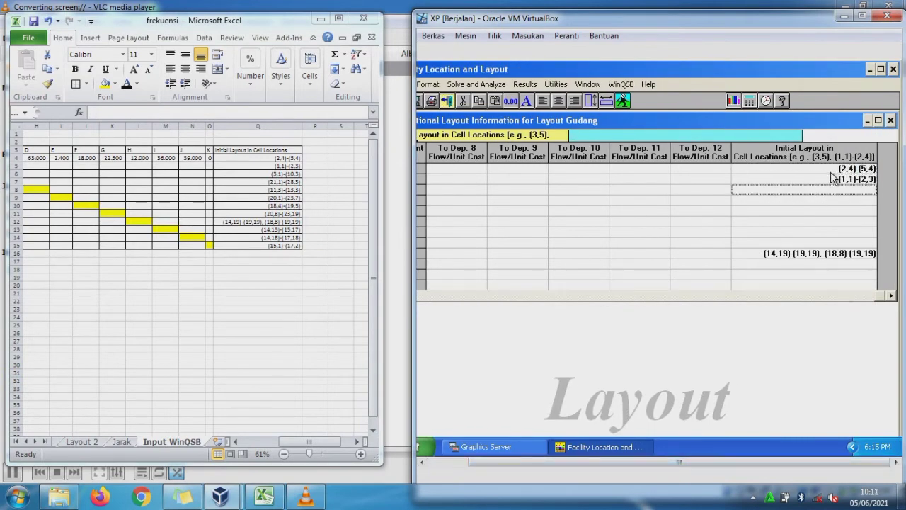
type("(")
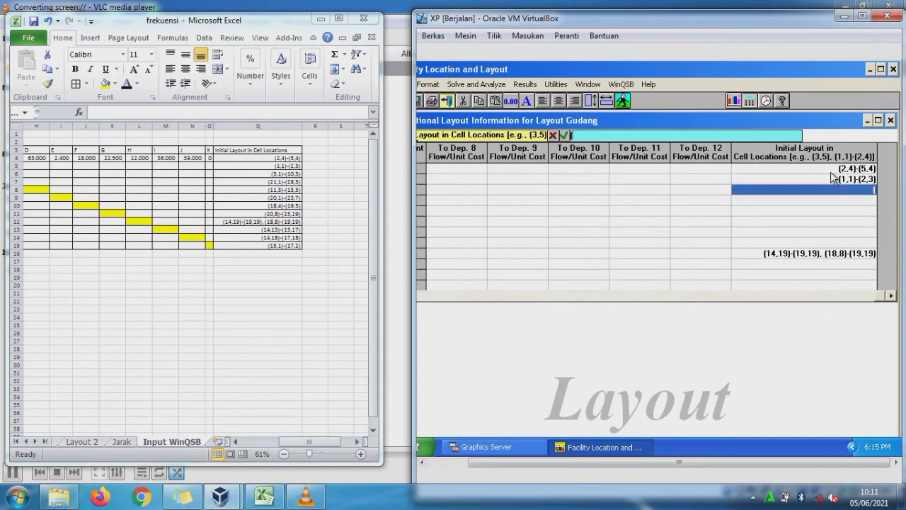
type("3,1)-(10,3)")
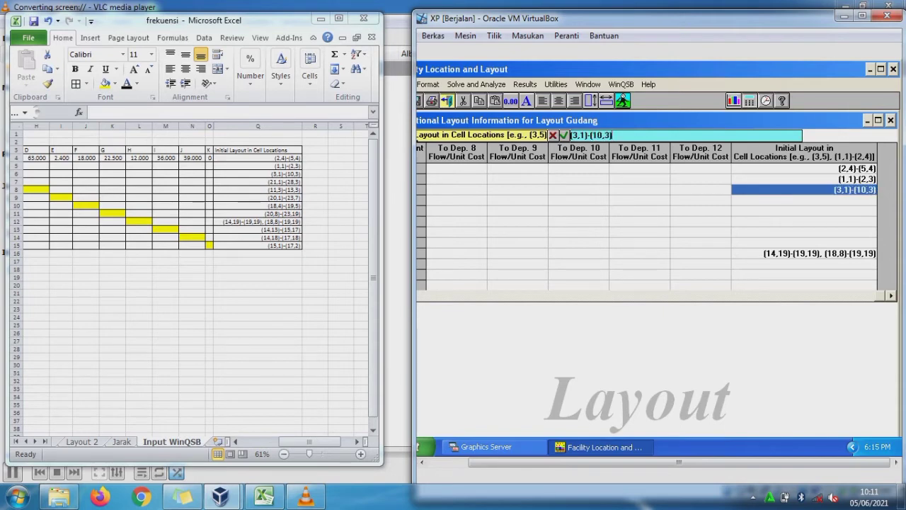
key("Return")
Set the initial cell locations of department 4 (C) to (21,1)-(28,3) and of department 5 (D) to (11,3)-(13,3)
type("(")
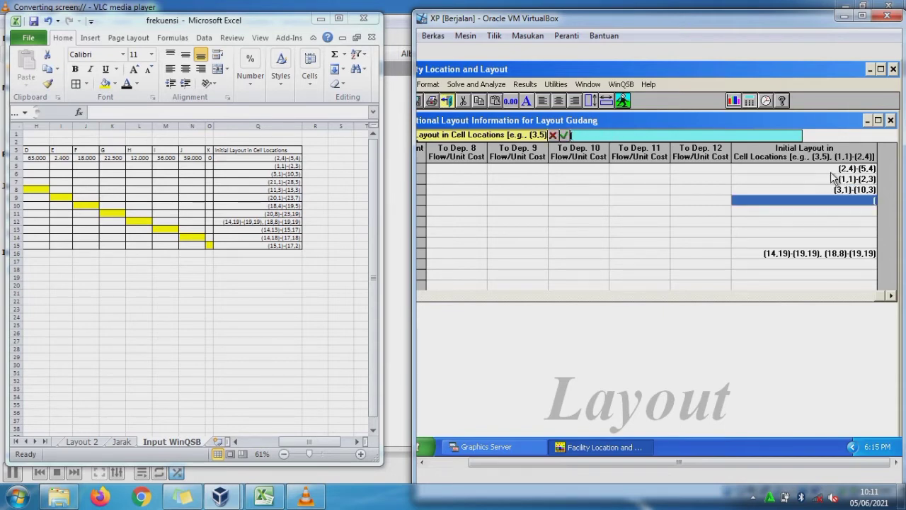
type("21,1)-(28")
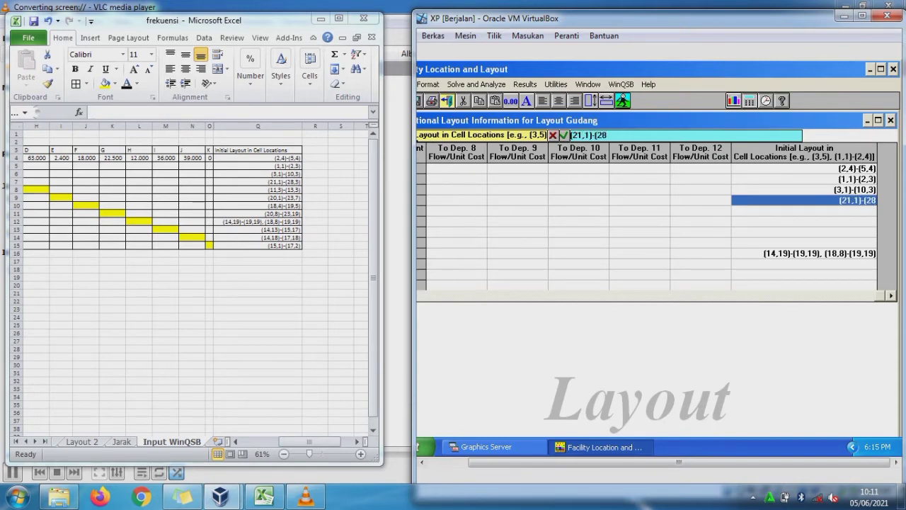
type(",3)")
key("Return")
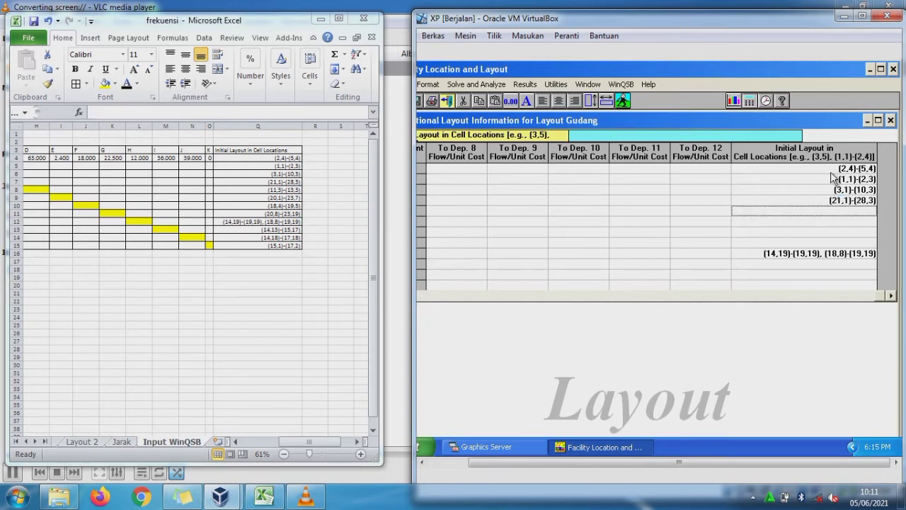
type("(11,")
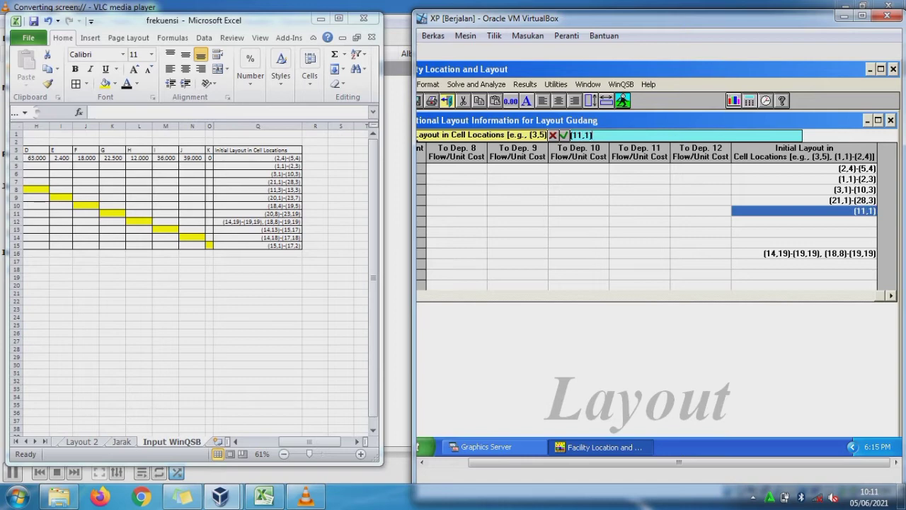
type("3)-(13,1")
key("BackSpace")
type("3)")
key("Return")
Set the initial cell locations of department 6 (E) to (20,1)-(23,7) and of department 7 (F) to (18,4)-(19,5)
type("(20")
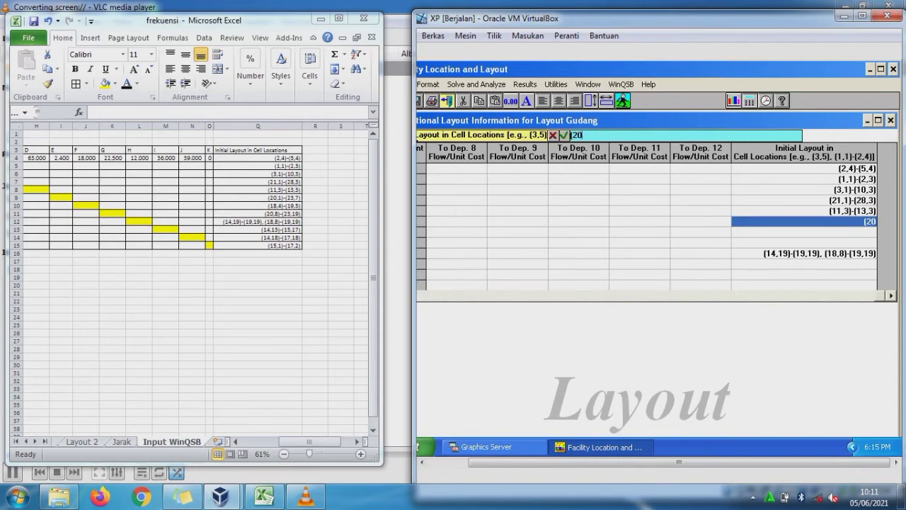
type(",1)-(23,7)")
key("Return")
type("(")
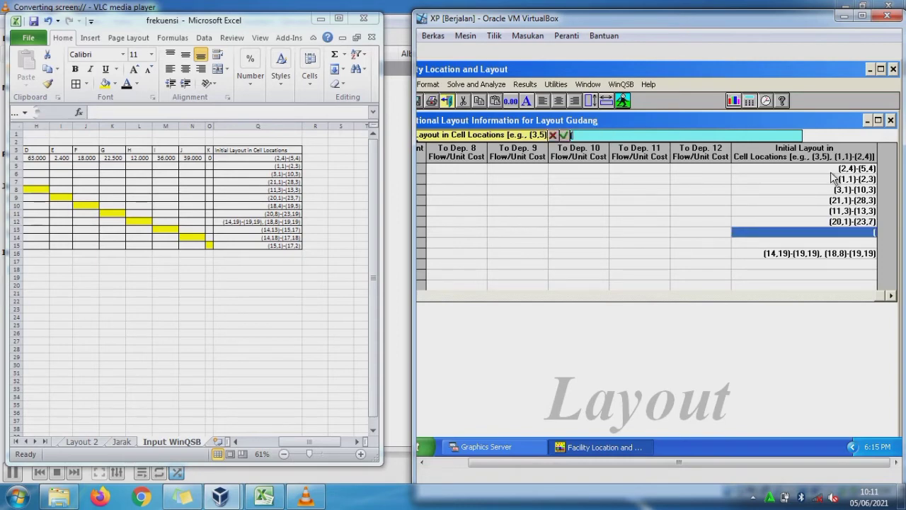
type("18,4)-(19")
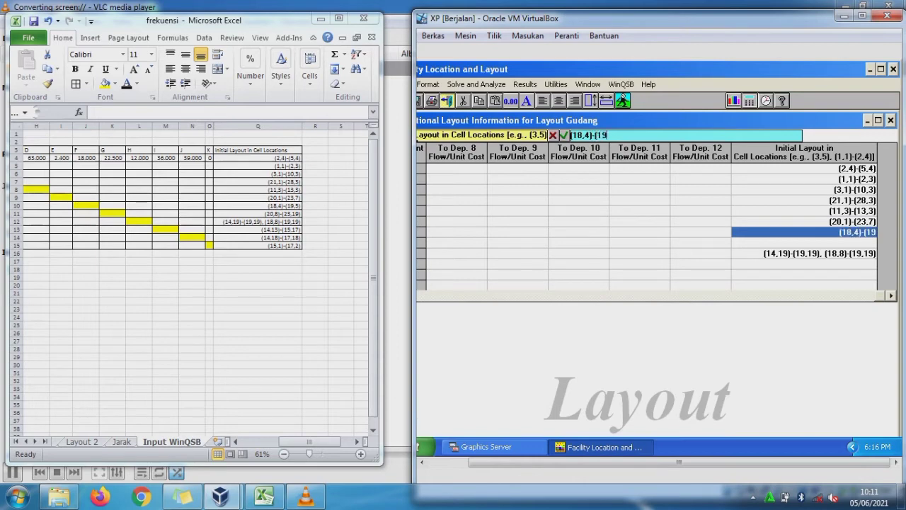
type(",5")
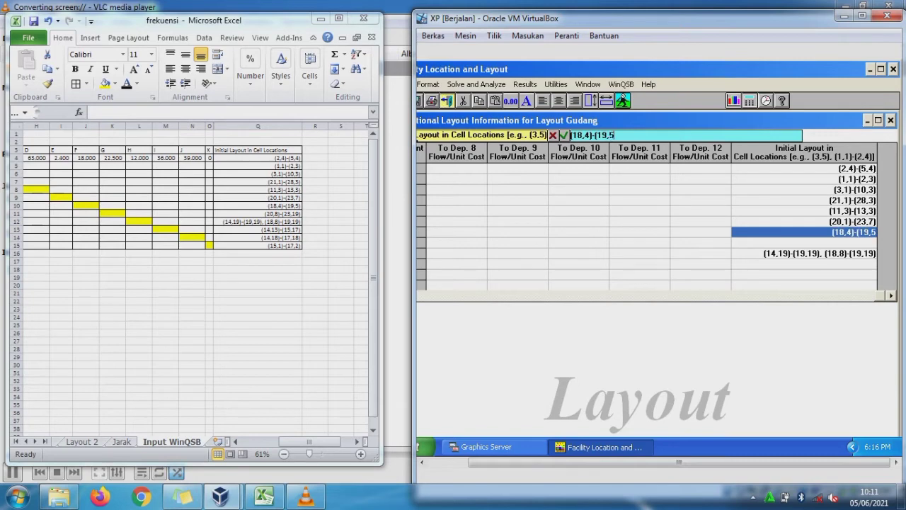
type(")")
key("Return")
Set the initial cell locations of department 8 (G) to (20,8)-(23,19) and of department 10 (I) to (14,13)-(15,17)
type("(")
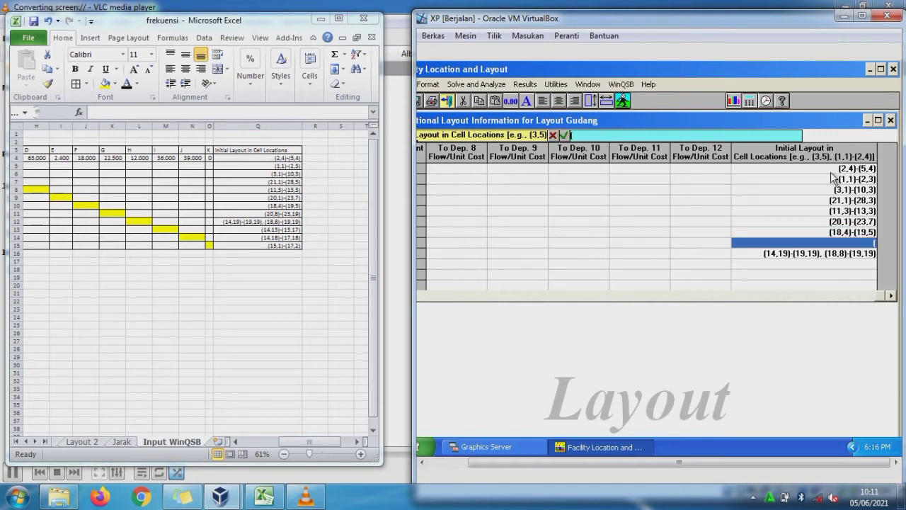
type("20,8)-(23")
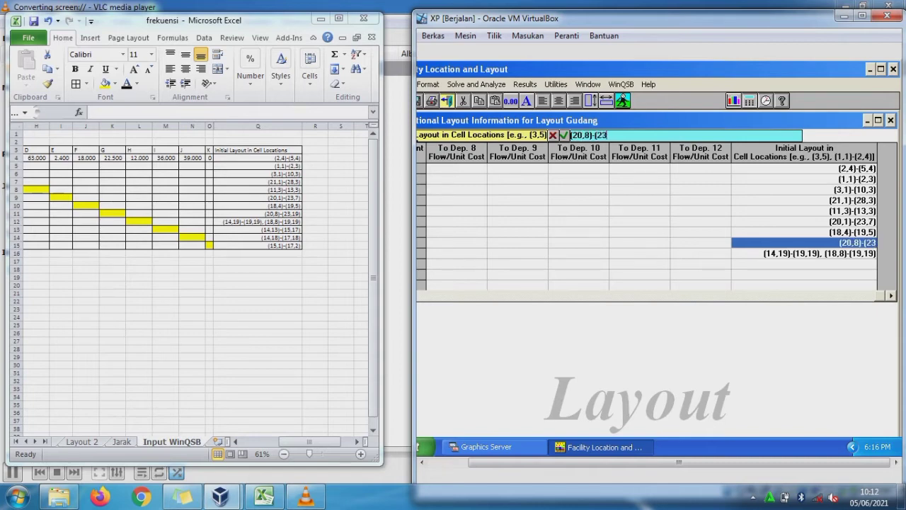
type(",19)")
key("Return")
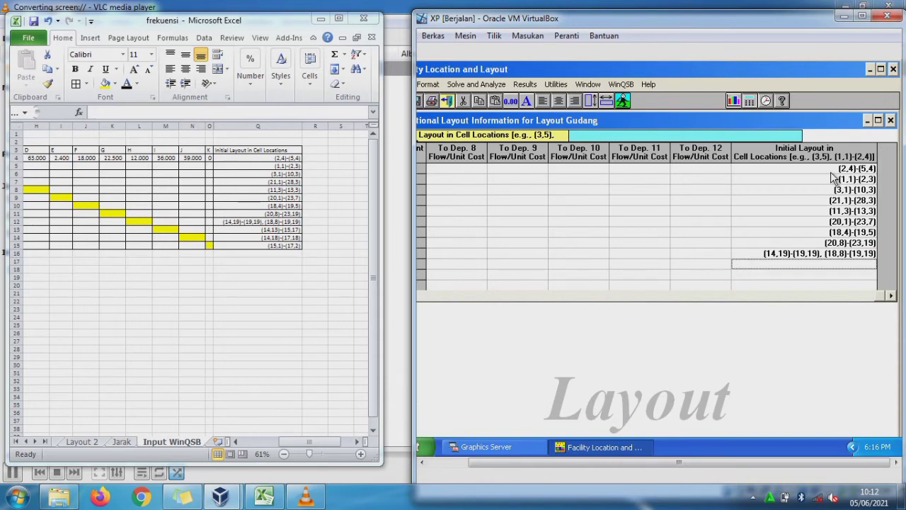
type("(")
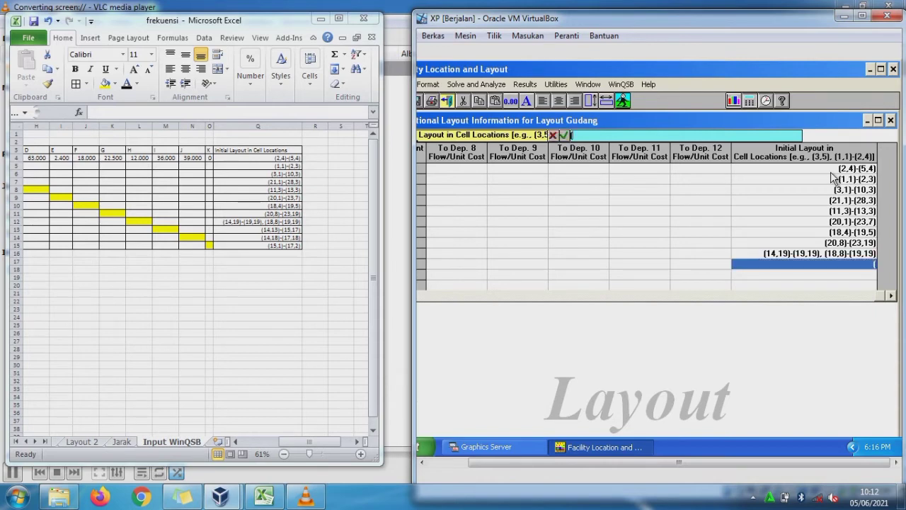
type("14,13)-(")
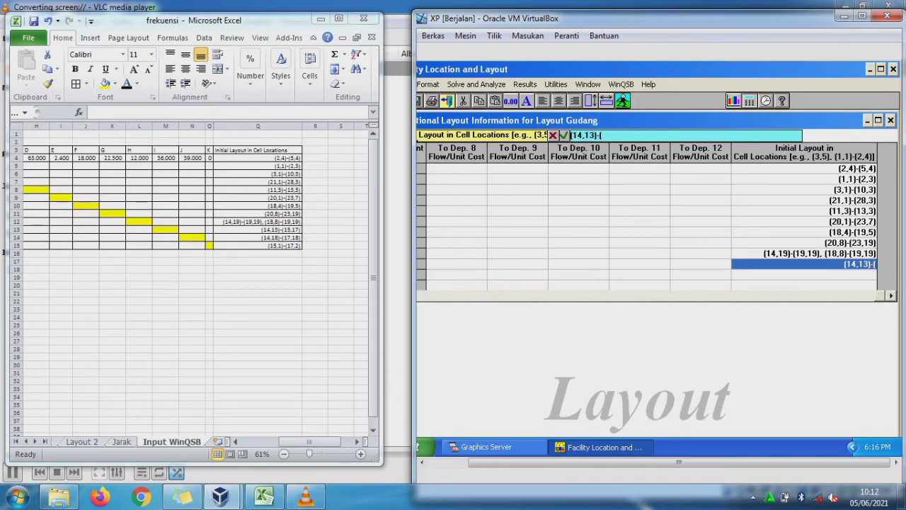
type("15,17)")
key("Return")
Set the initial cell locations of department 11 (J) to (14,18)-(17,18) and of department 12 (K) to (15,1)-(17,2)
type("(")
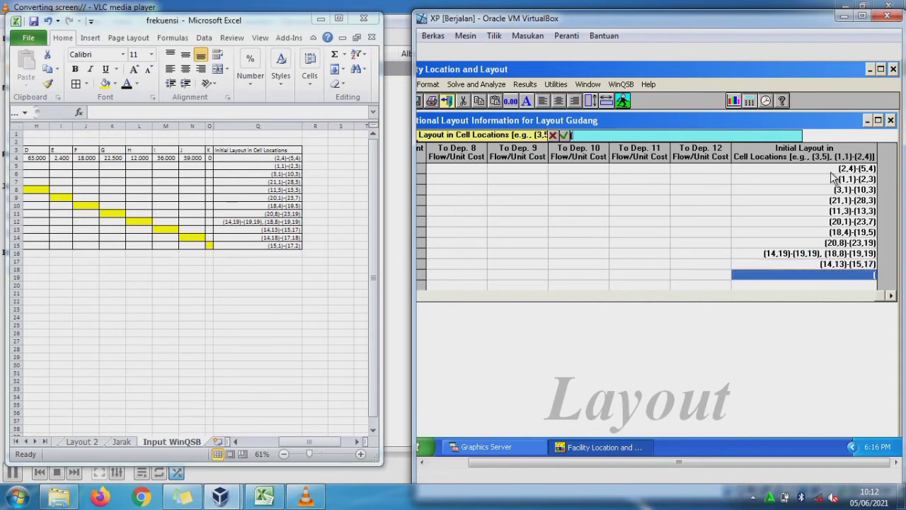
type("14,18)-(")
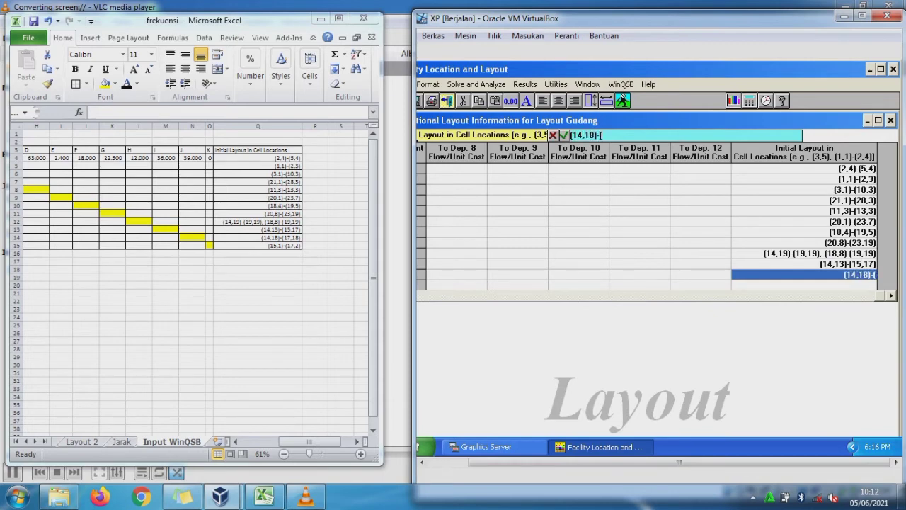
type("17")
type(",18")
type(")")
key("Return")
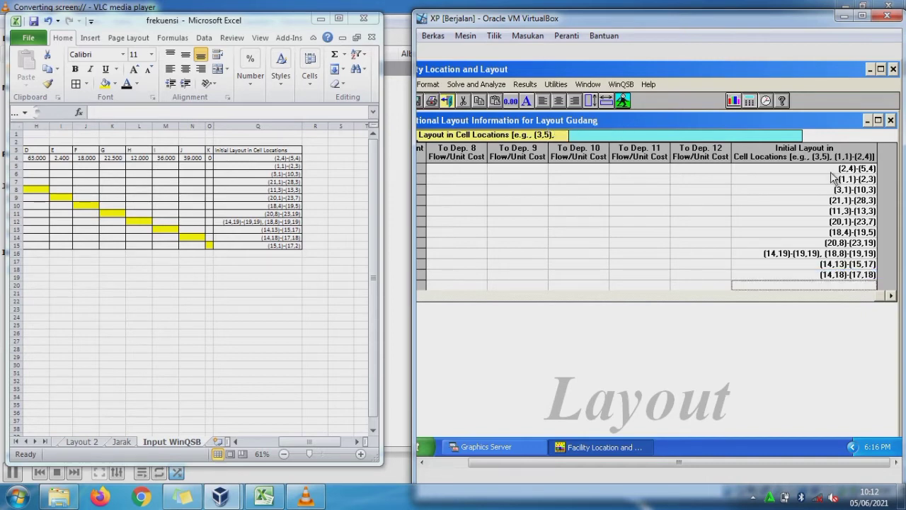
type("(15,")
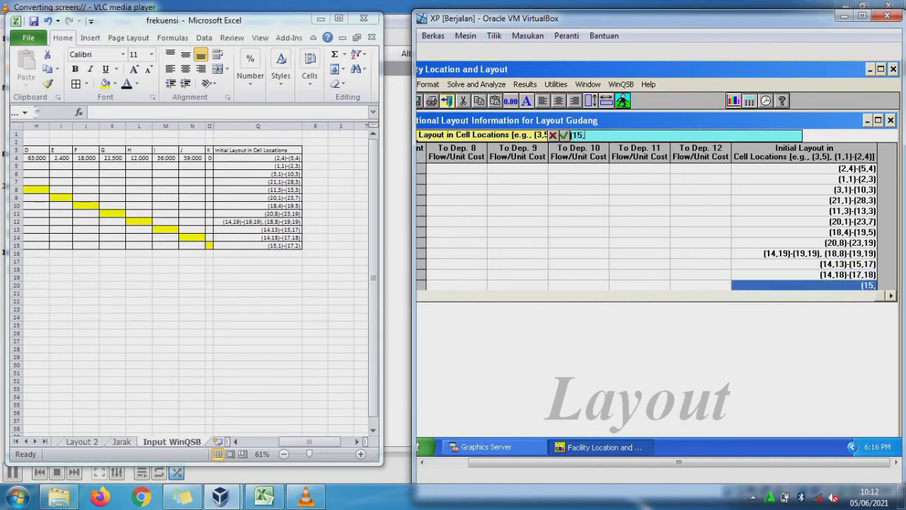
type("1)-(17,2)")
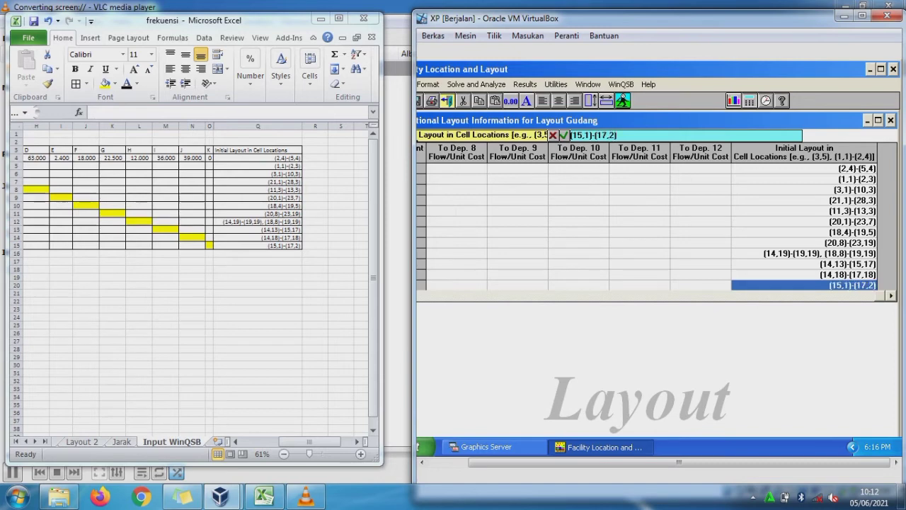
key("Up")
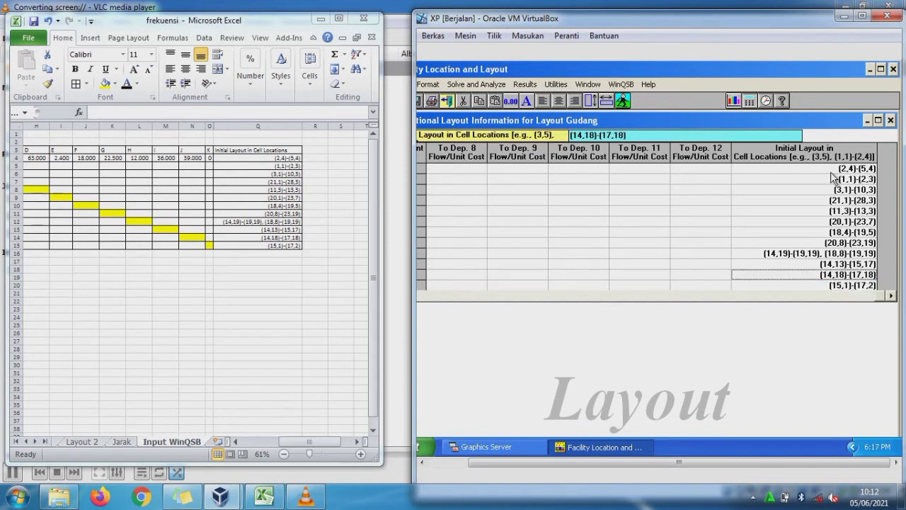
Check the initial cell locations entry by entry, from department 11 back up to department 1, against the Excel list
key("Up")
key("Up")
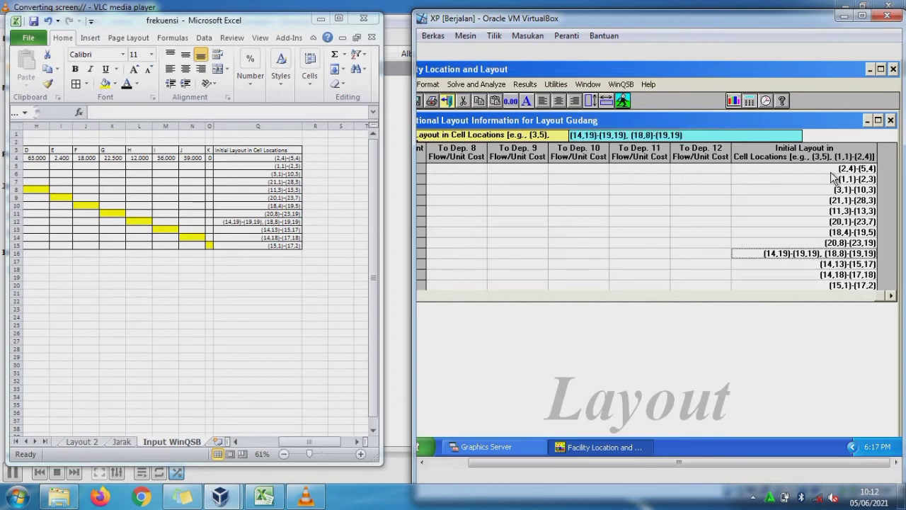
key("Up")
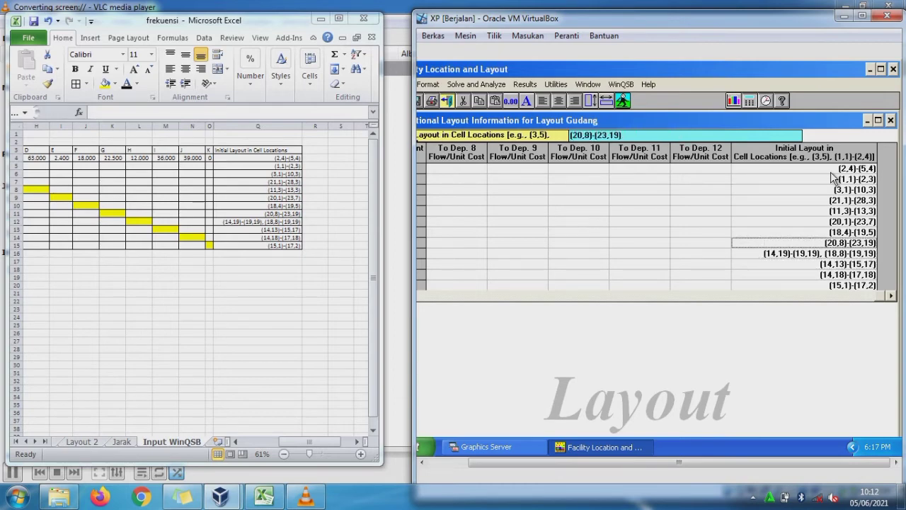
key("Up")
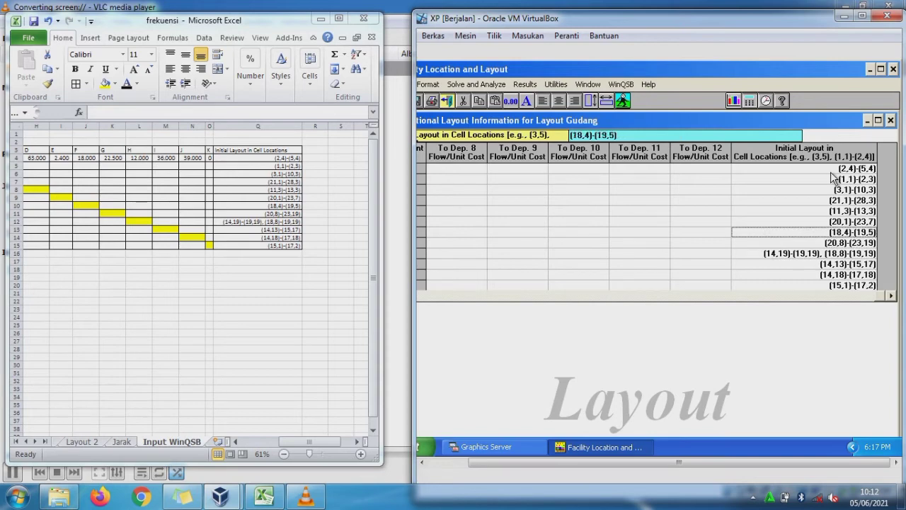
key("Up")
key("Up")
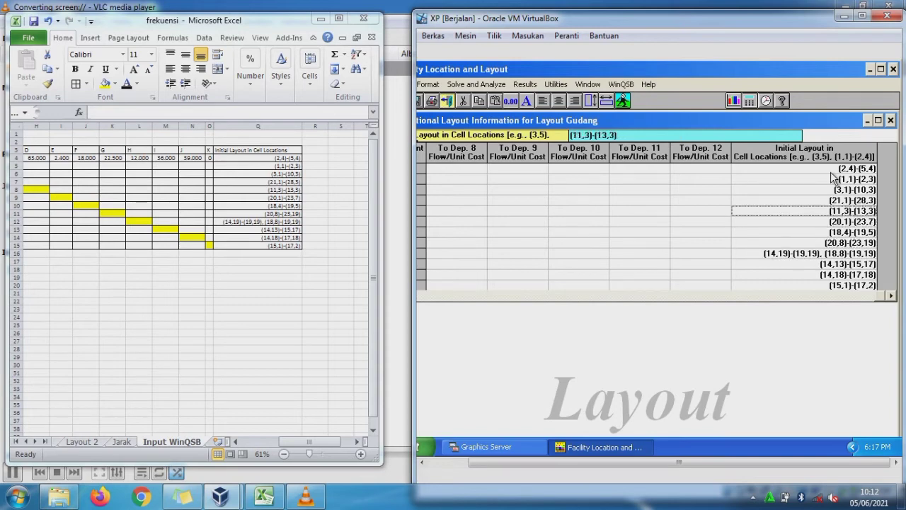
key("Up")
key("Up")
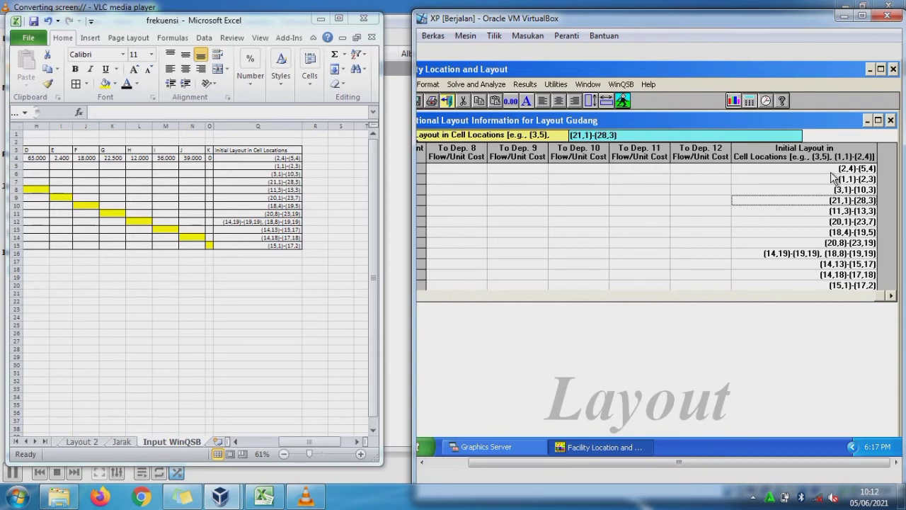
key("Up")
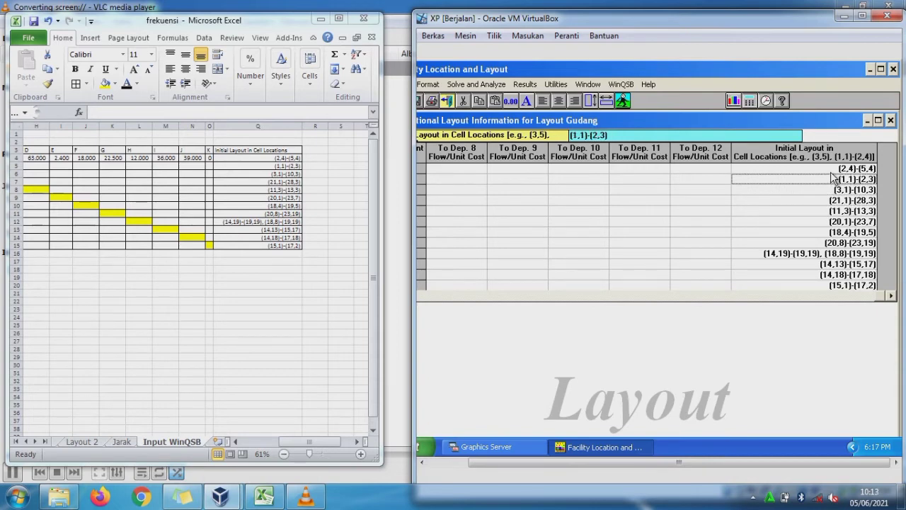
key("Up")
Set the flow to department 1 to 4500 for department A and 13500 for department B, following the Excel flow table
key("Left")
key("Left")
key("Left")
key("Left")
key("Left")
key("Left")
key("Left")
key("Left")
key("Left")
key("Left")
key("Left")
key("Left")
key("Left")
key("Left")
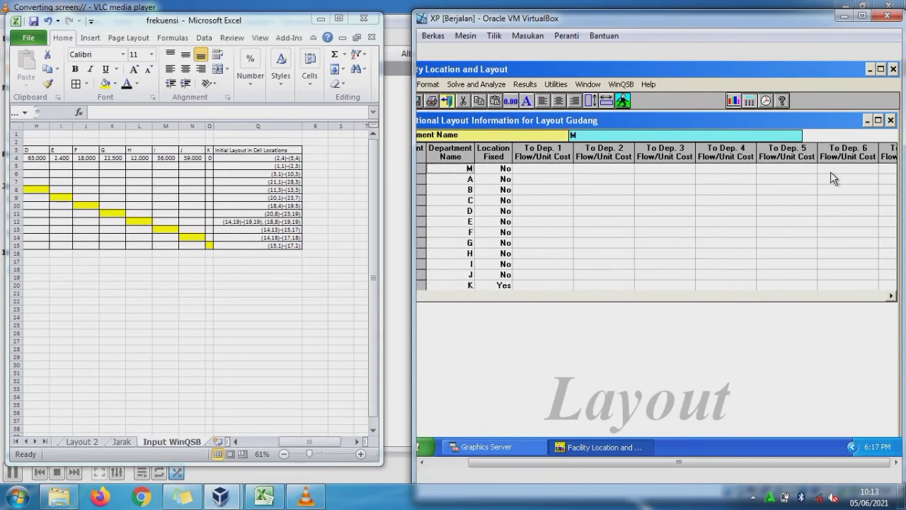
key("Right")
key("Right")
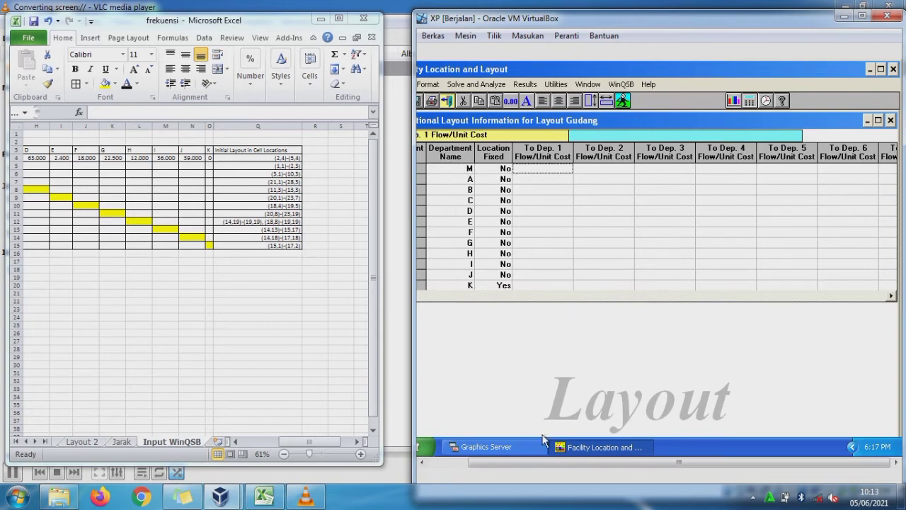
left_click(309, 442)
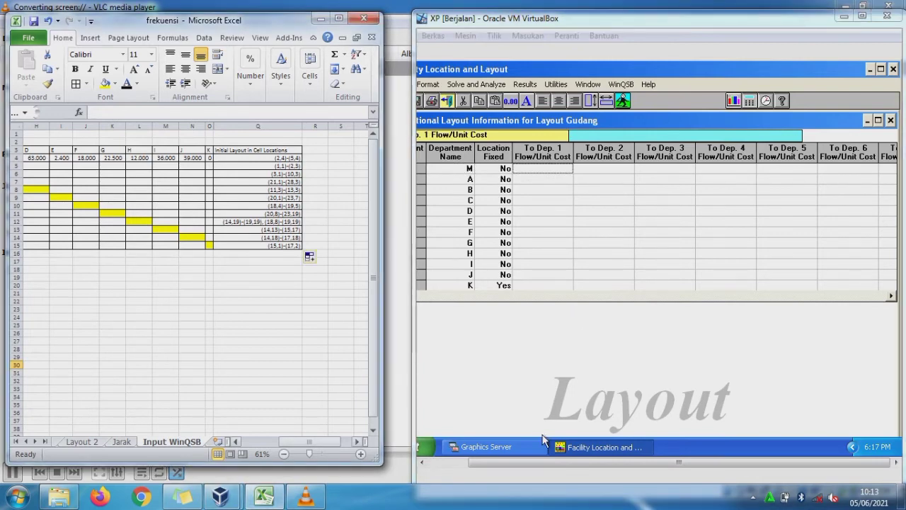
left_click_drag(309, 441, 270, 441)
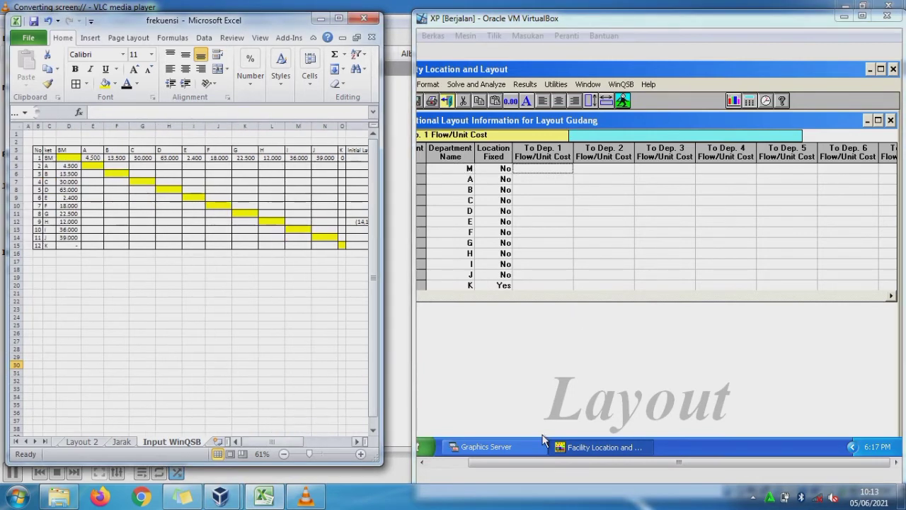
left_click(546, 176)
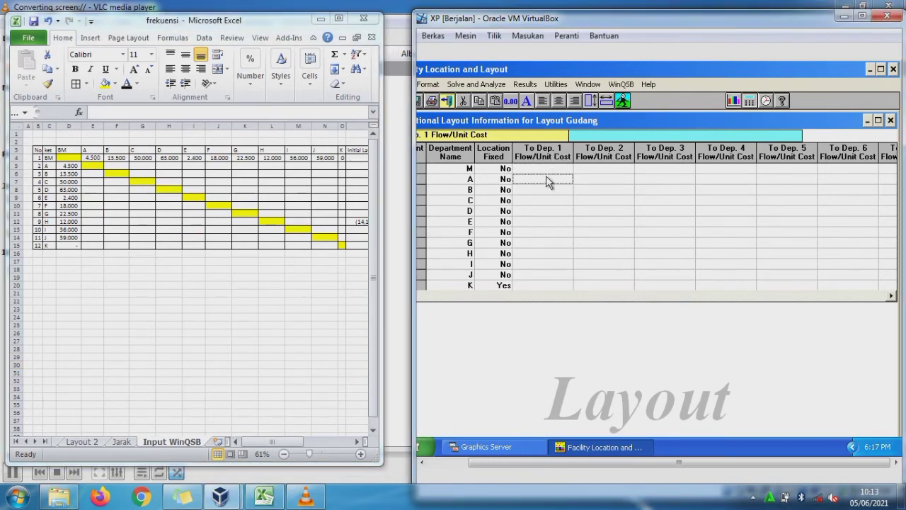
type("4500")
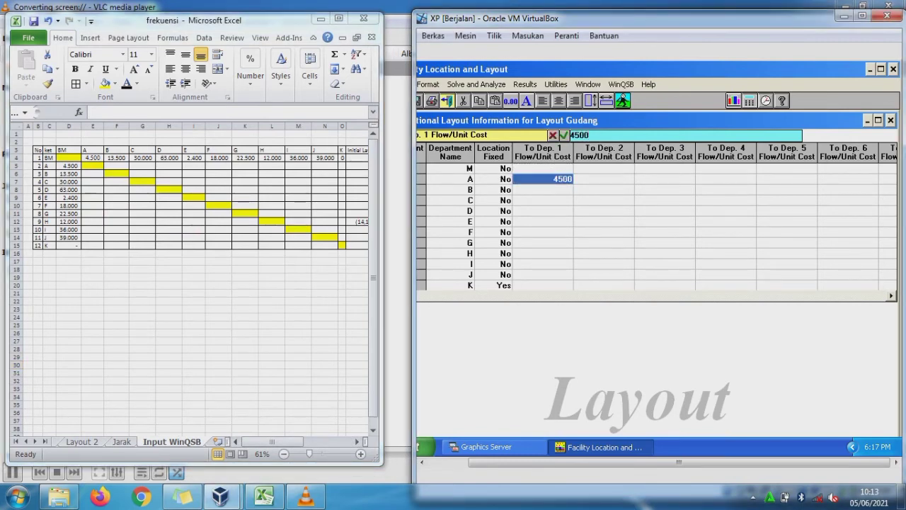
key("Return")
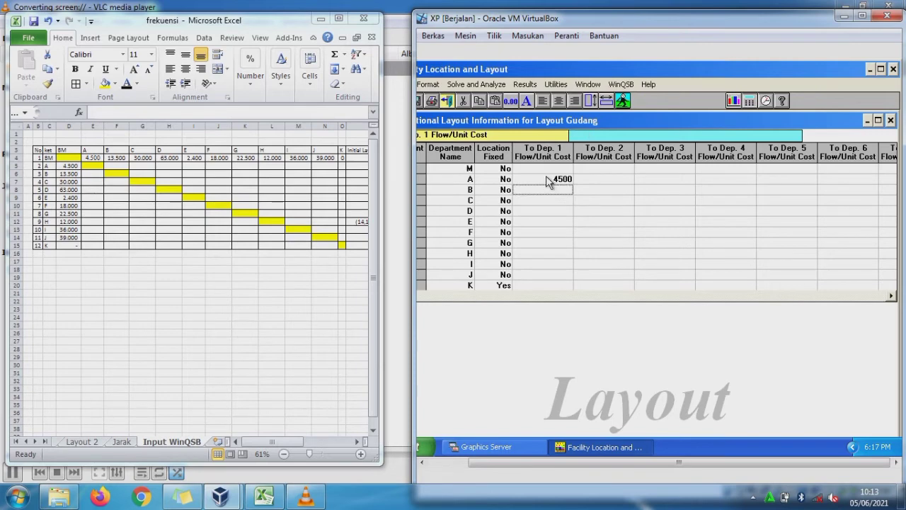
type("135")
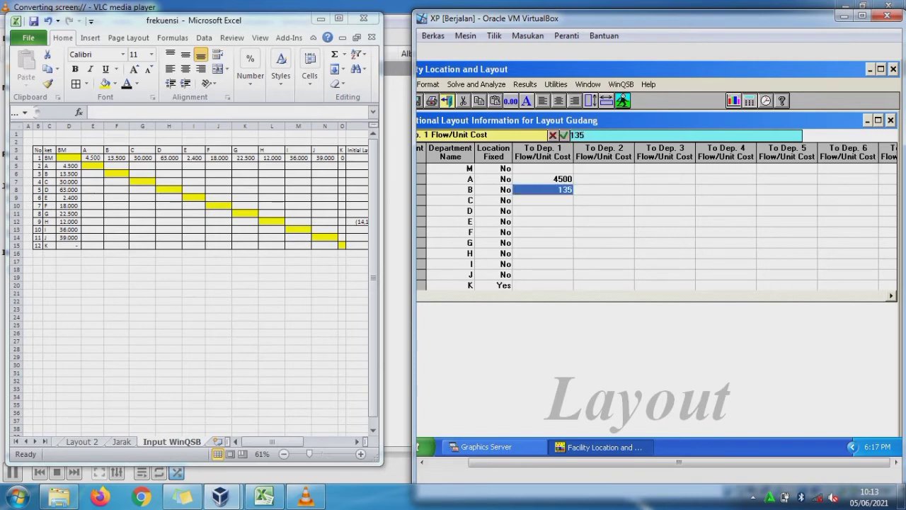
type("00")
key("Return")
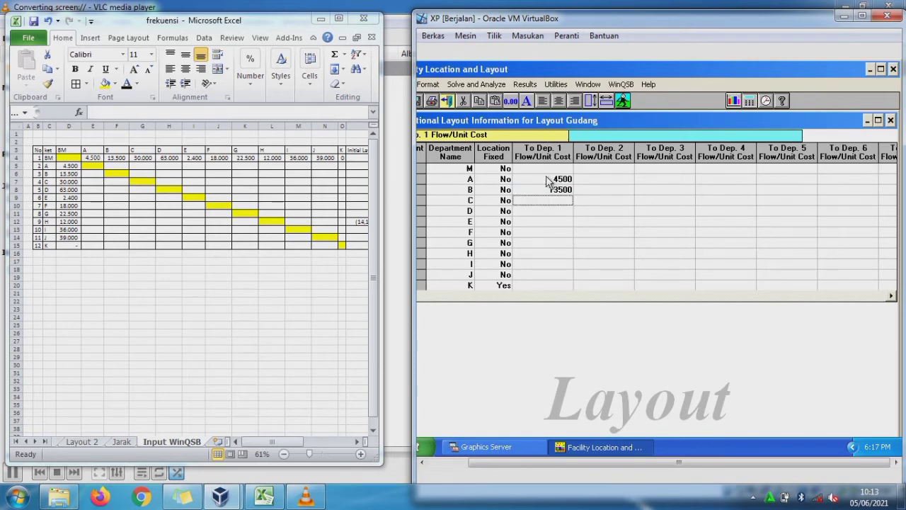
Set the flow to department 1 to 30000 for department C and 63000 for department D
type("20")
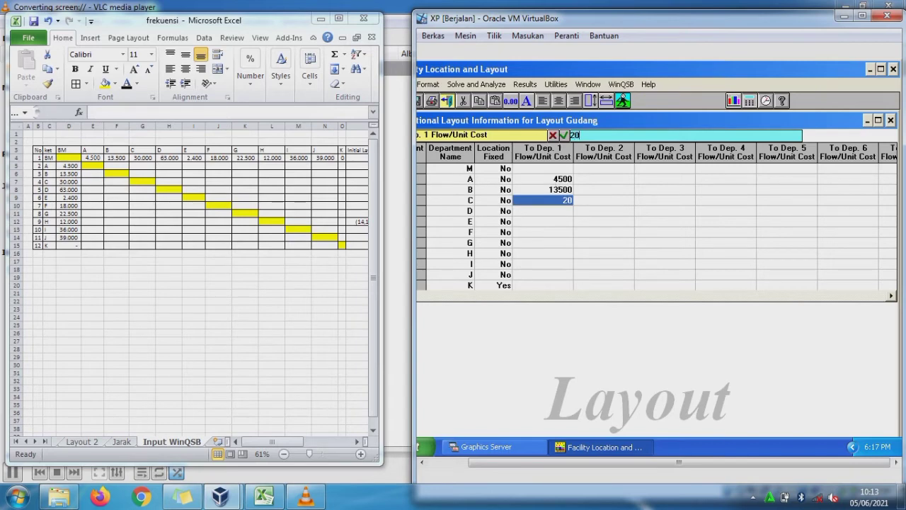
key("BackSpace")
key("BackSpace")
type("30000")
key("Return")
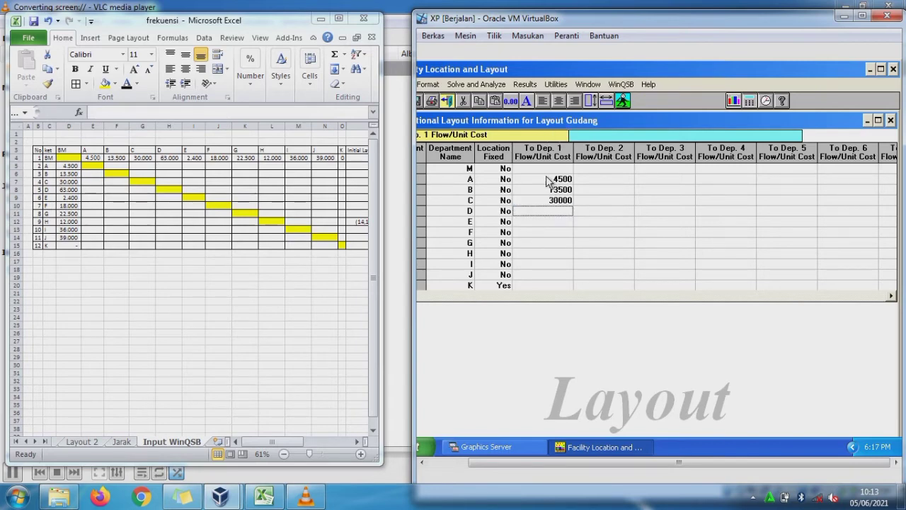
type("63")
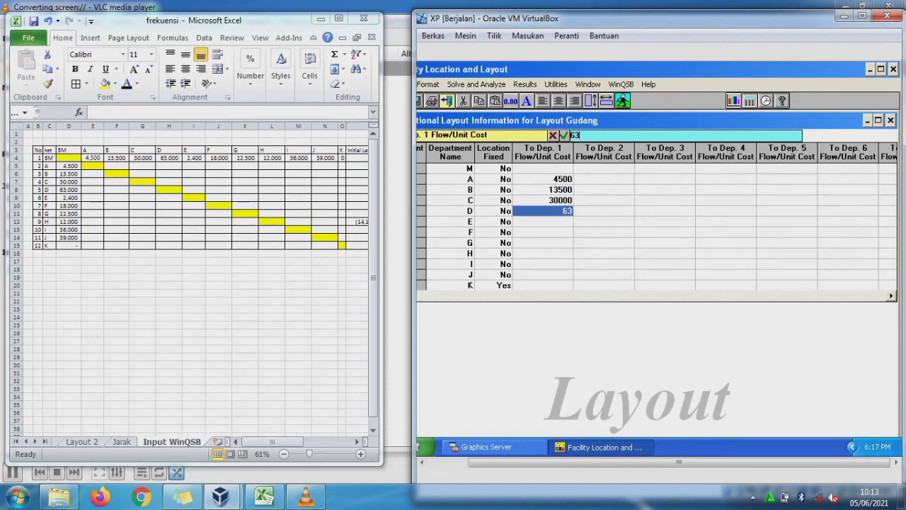
type("000")
key("Return")
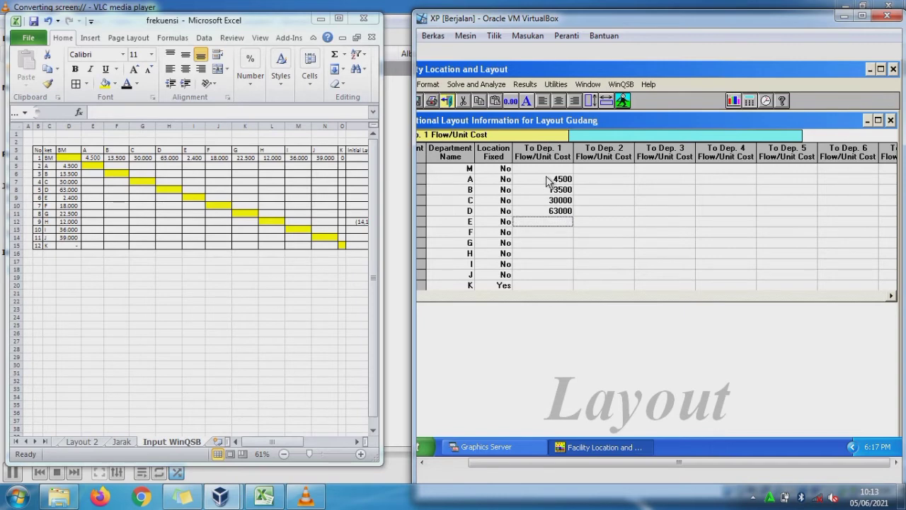
Set the flow to department 1 to 2400 for department E, 18000 for department F and 22500 for department G
type("2400")
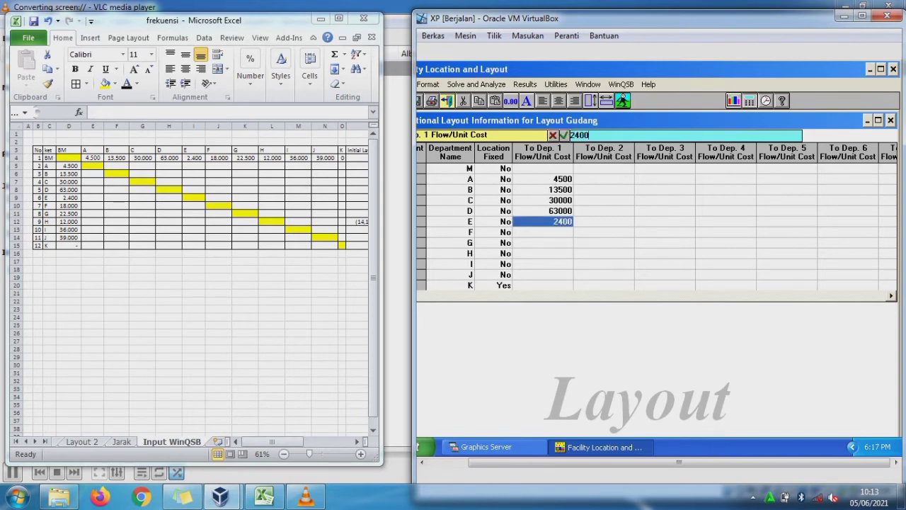
key("Return")
type("18000")
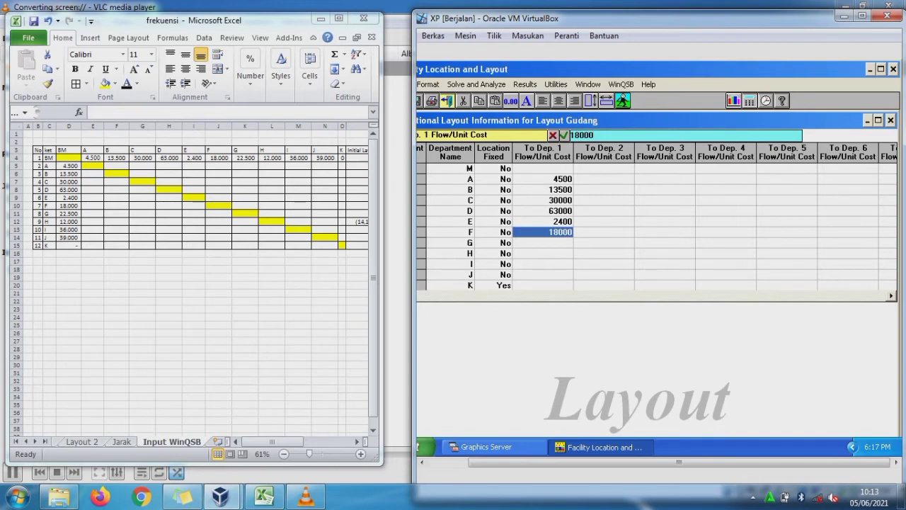
key("Return")
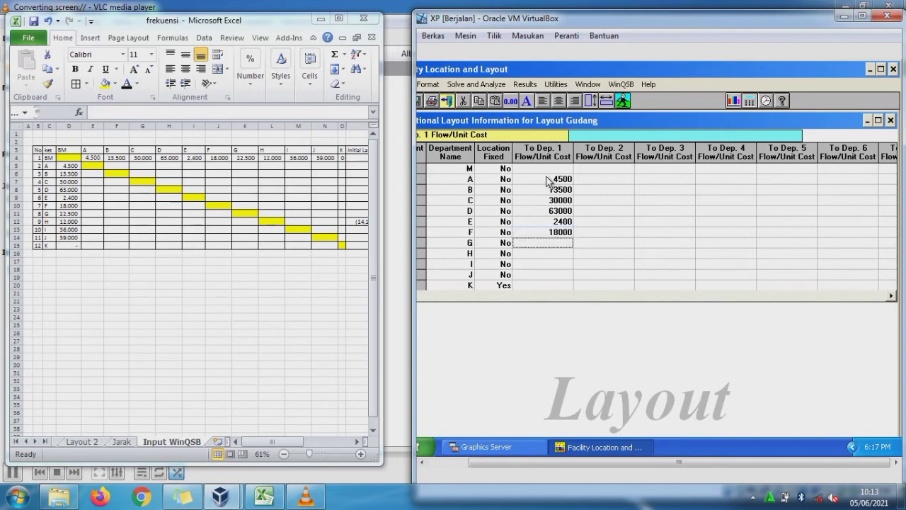
type("22500")
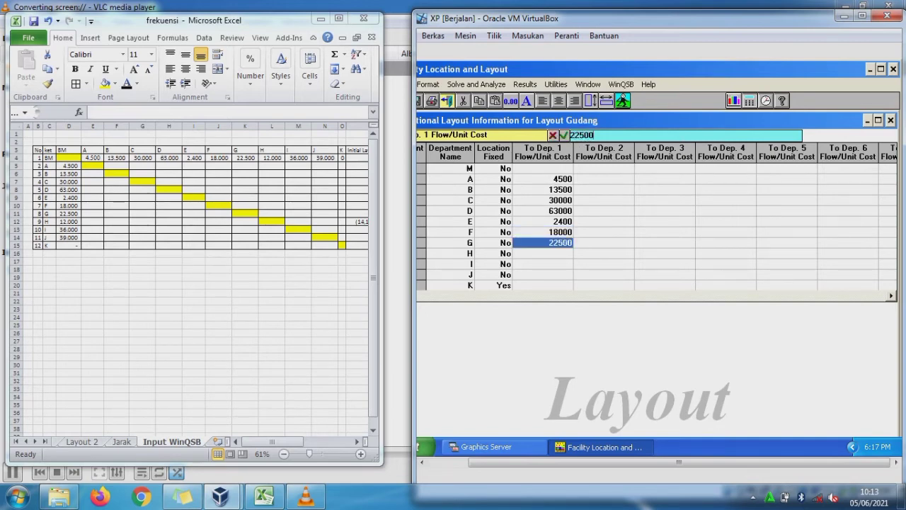
key("Return")
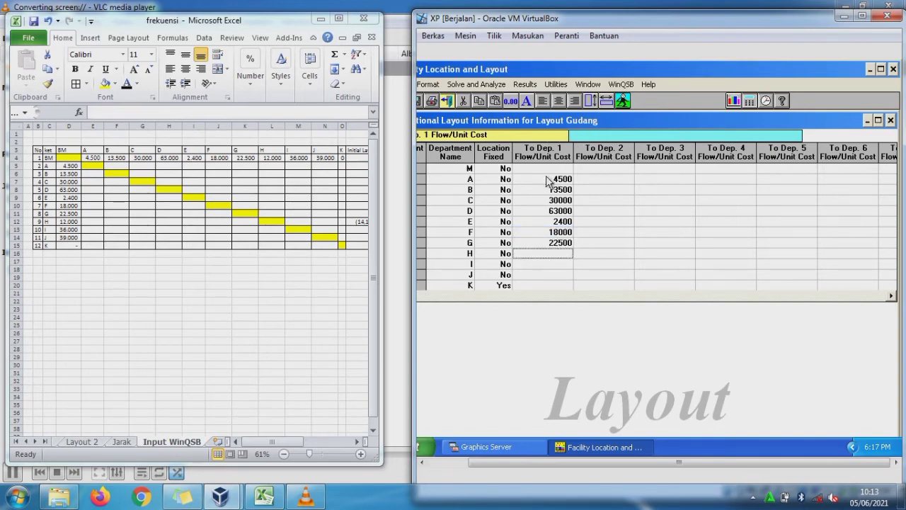
Set the flow to department 1 to 12000 for department H, 36000 for I, 39000 for J and 0 for K
type("12000")
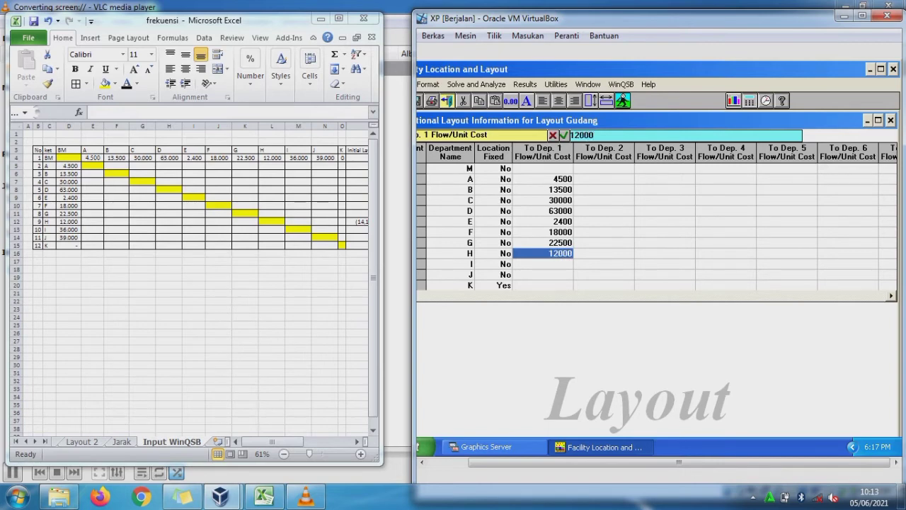
key("Return")
type("36")
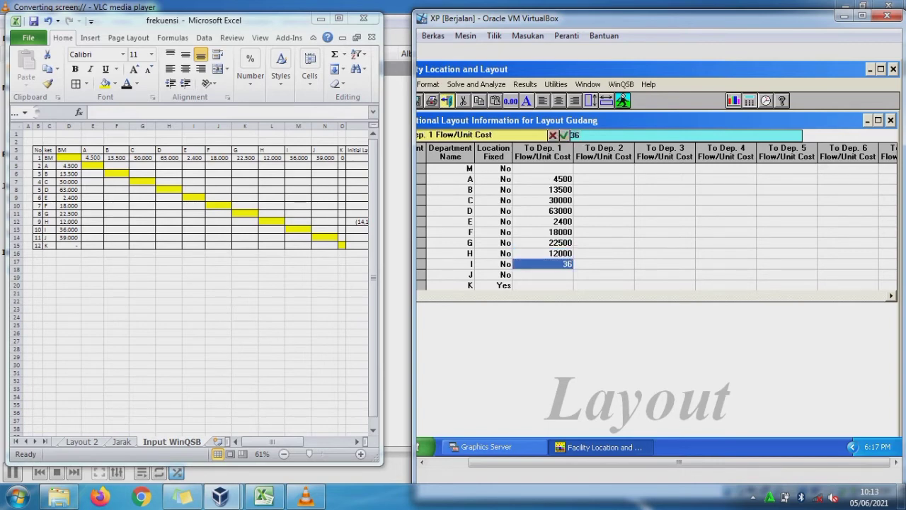
type("000")
key("Return")
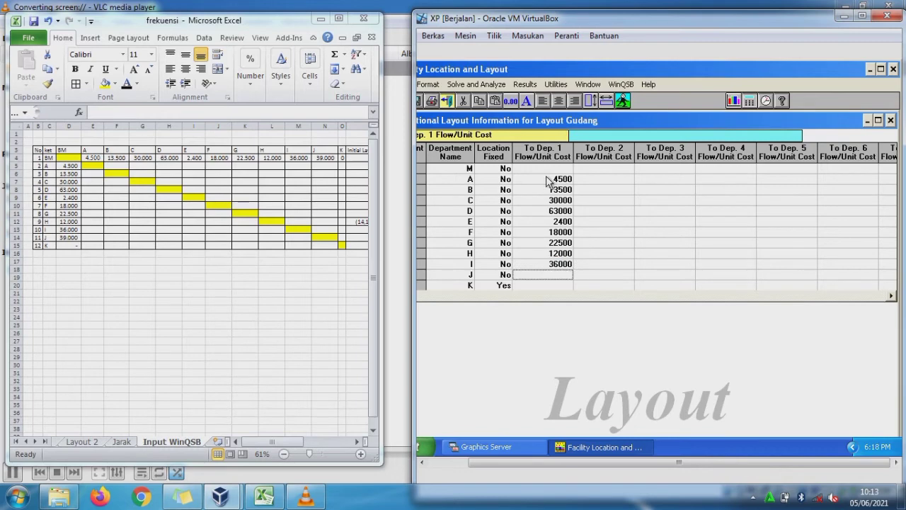
type("39")
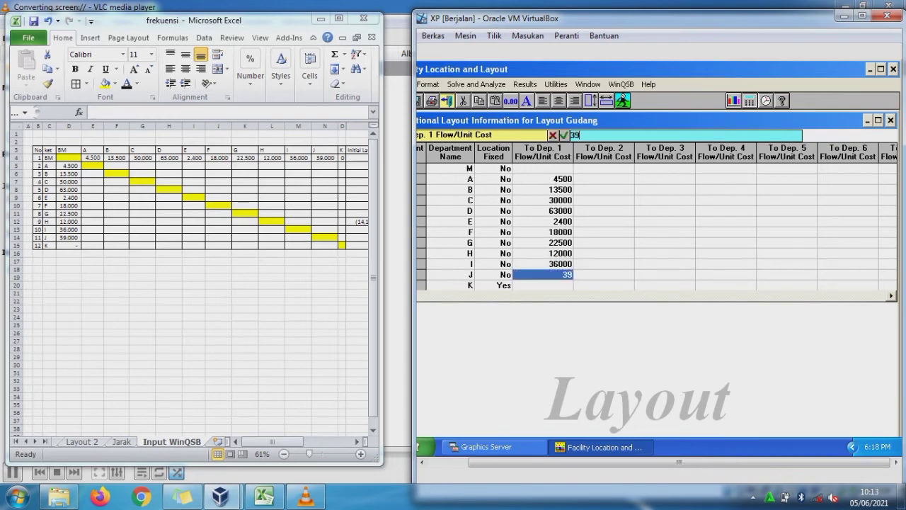
type("000")
key("Return")
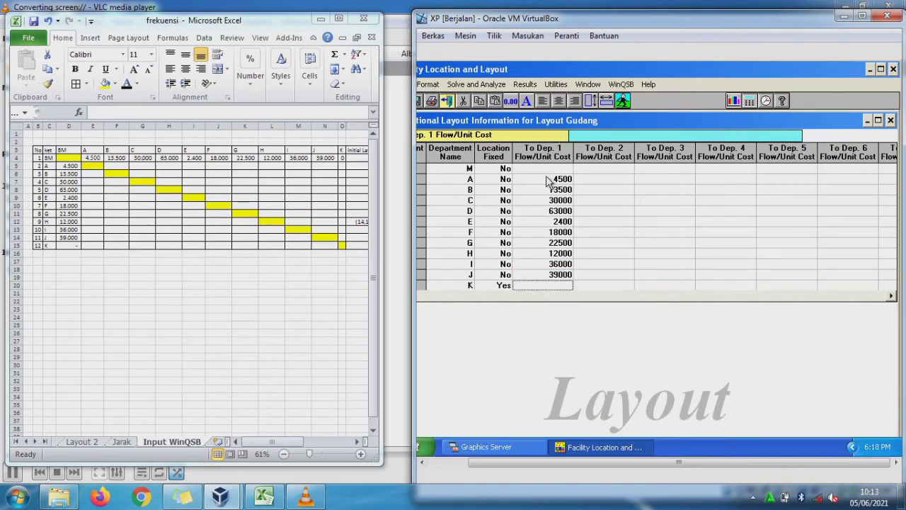
key("Right")
Set department M's flow to 4500 for department 2 and 13500 for department 3
key("Up")
key("Up")
key("Up")
key("Up")
key("Up")
key("Up")
key("Up")
key("Up")
key("Up")
key("Up")
key("Up")
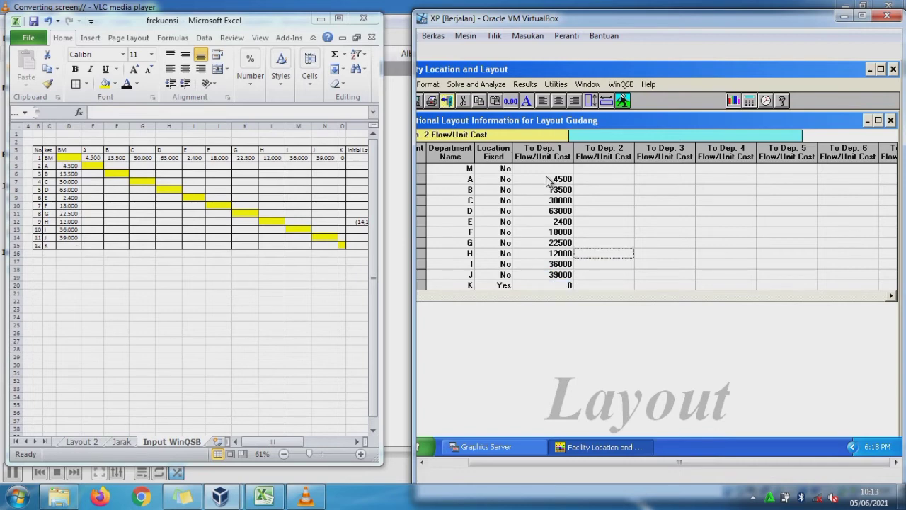
type("4500")
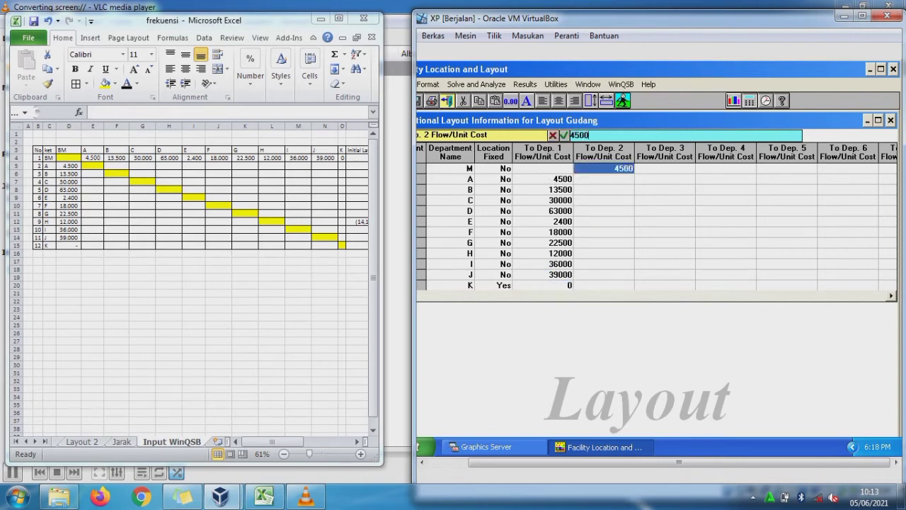
key("Right")
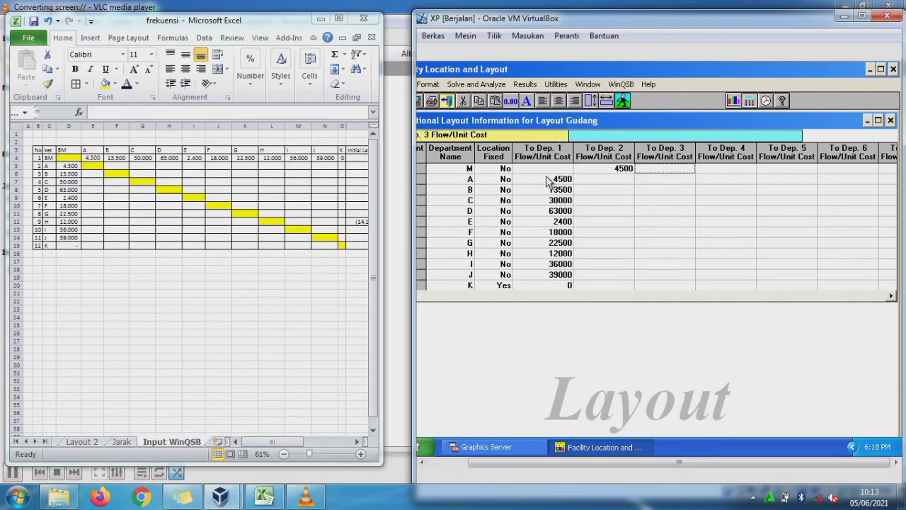
type("13")
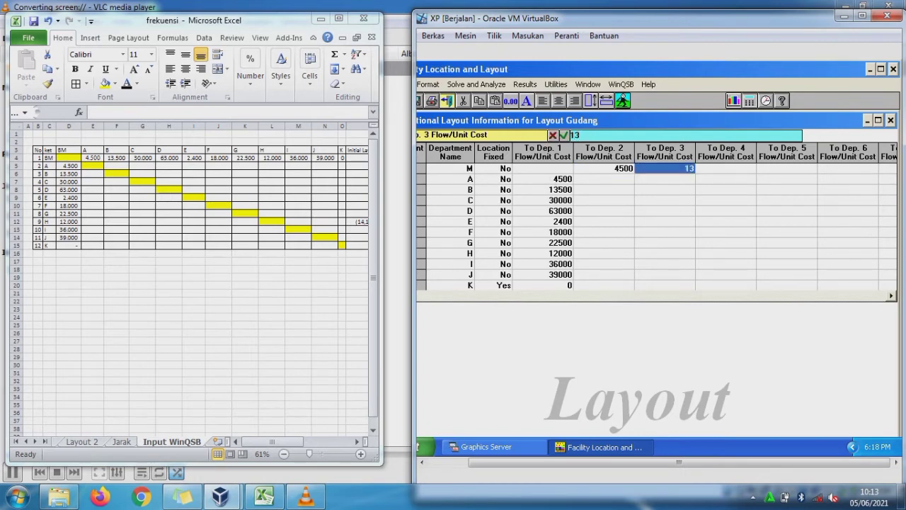
type("500")
key("Right")
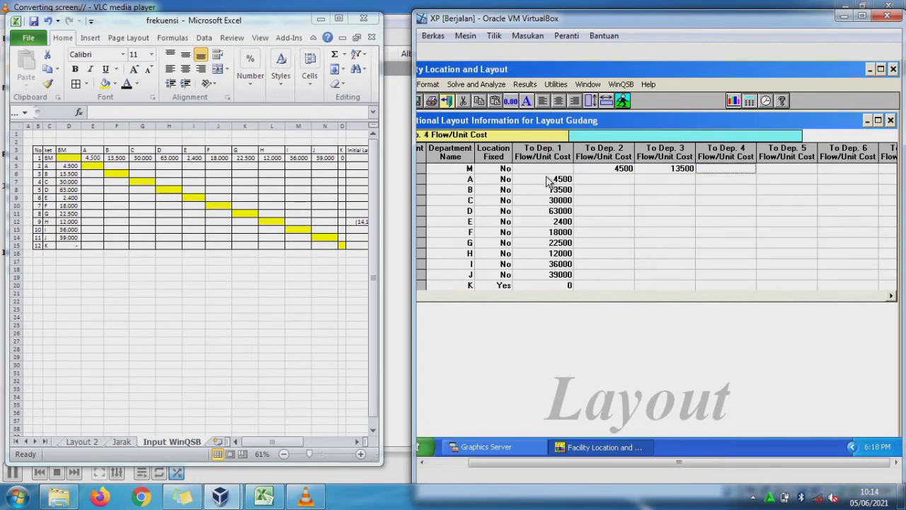
Set department M's flow to 30000 for department 4 and 63000 for department 5
type("30")
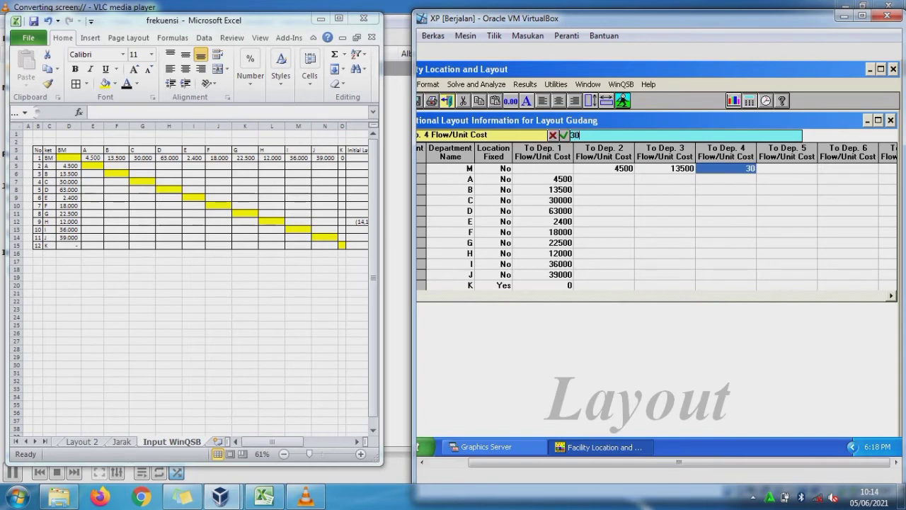
type("000")
key("Right")
type("63")
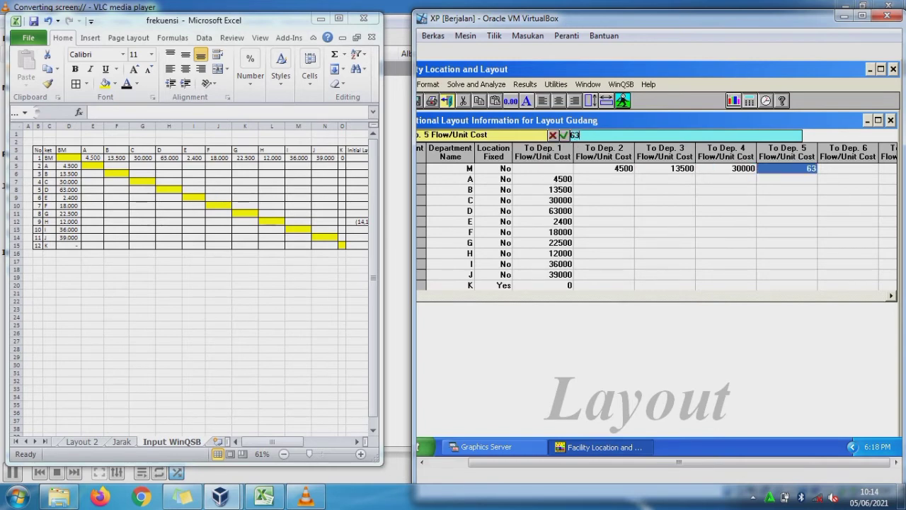
type("000")
key("Right")
Set department M's flow to 2400 for department 6 and 18000 for department 7
key("Right")
key("Right")
key("Right")
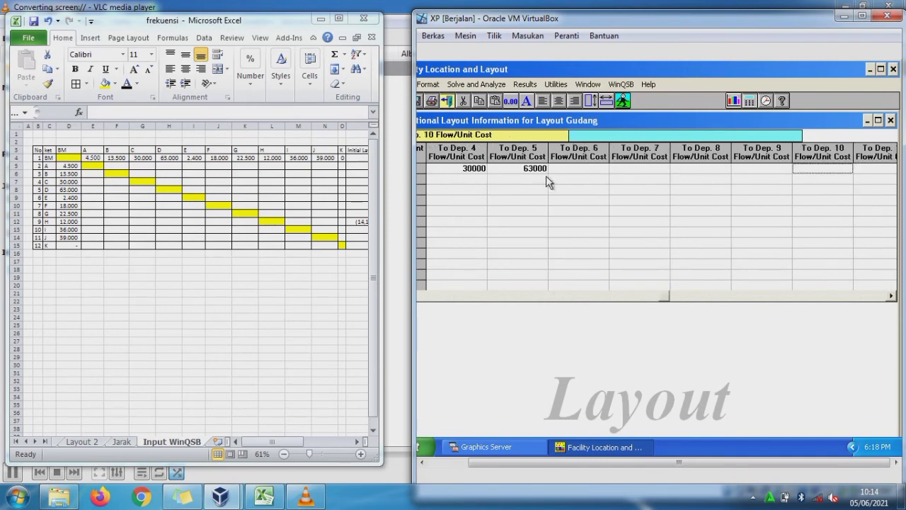
key("Left")
key("Left")
key("Left")
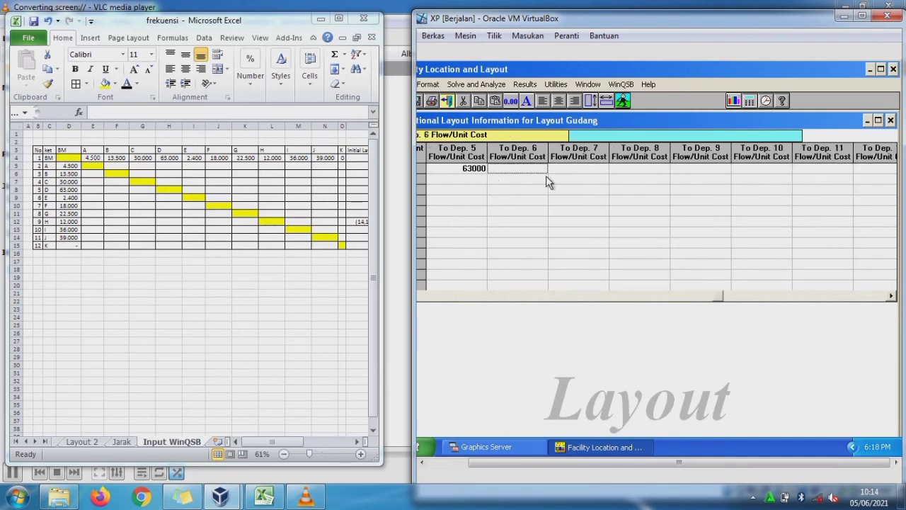
type("2400")
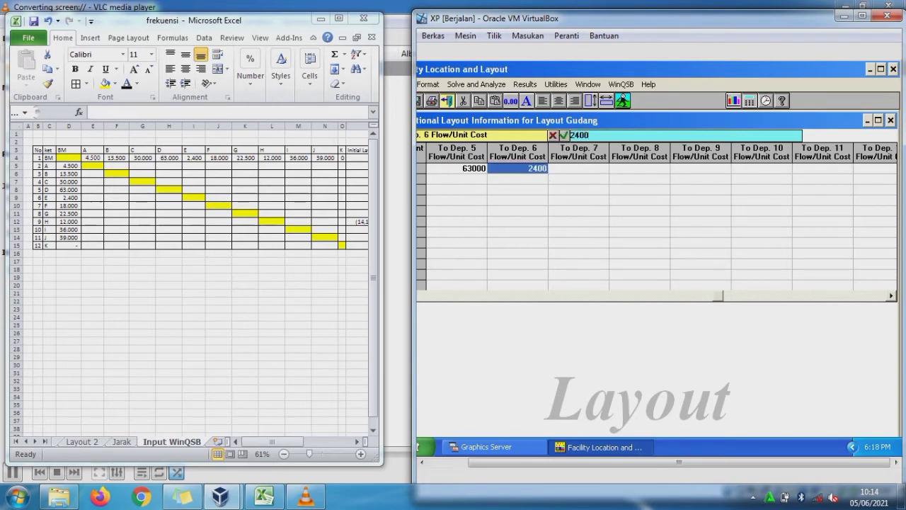
key("Right")
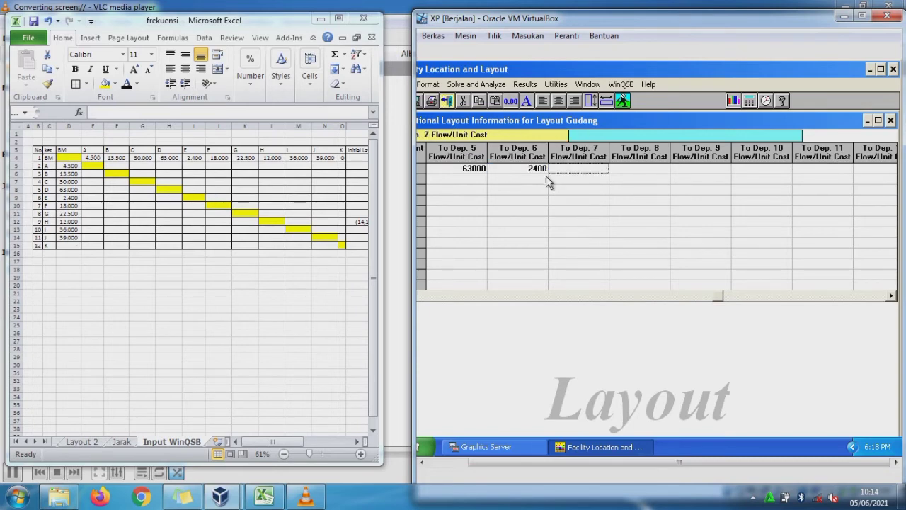
type("18000")
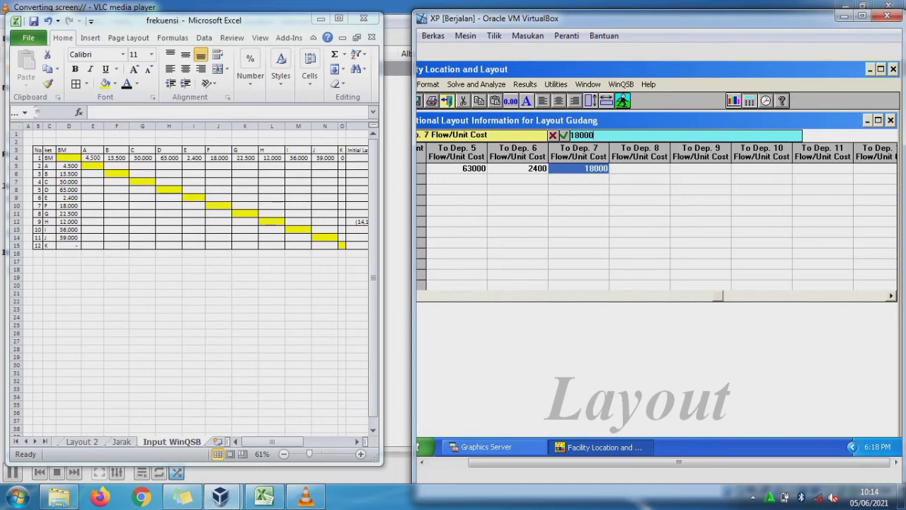
key("Right")
Set department M's flow to 22500 for department 8 and 12000 for department 9
type("22500")
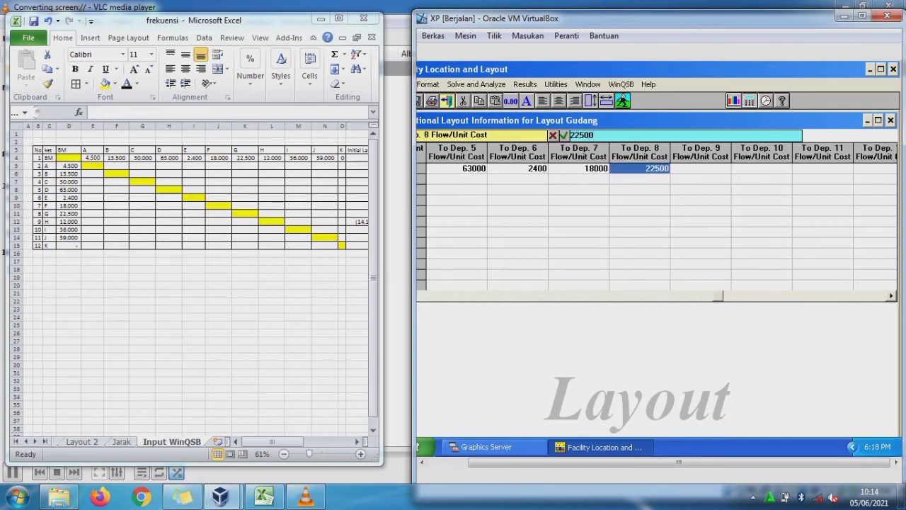
key("Right")
type("1200")
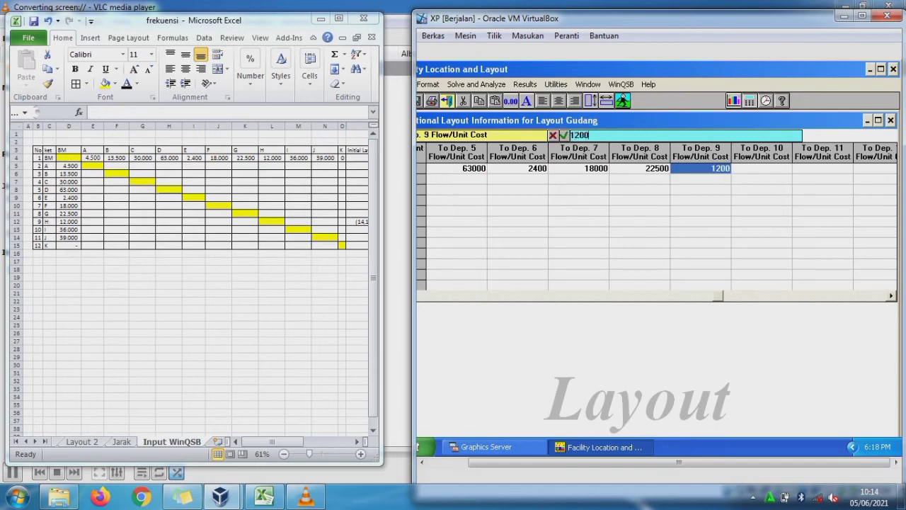
type("0")
key("Right")
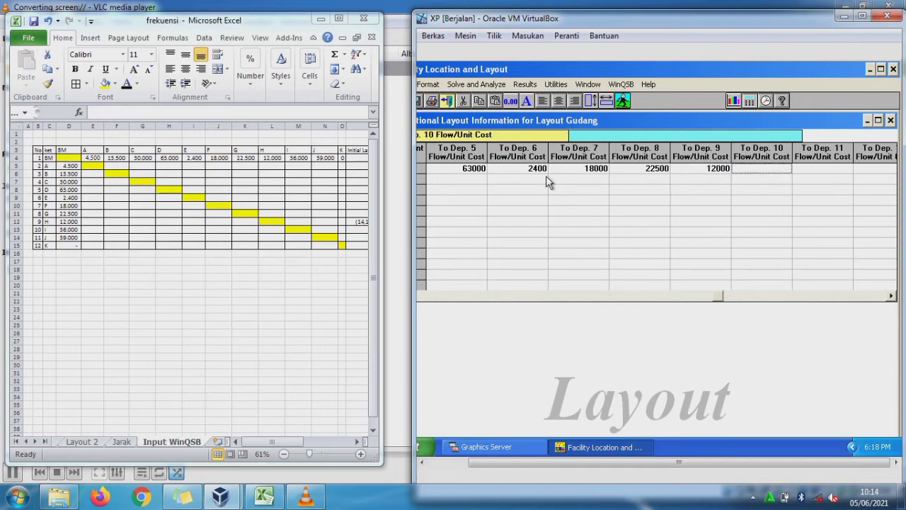
Set department M's flow to 36000 for department 10, 39000 for department 11 and 0 for department 12
type("3")
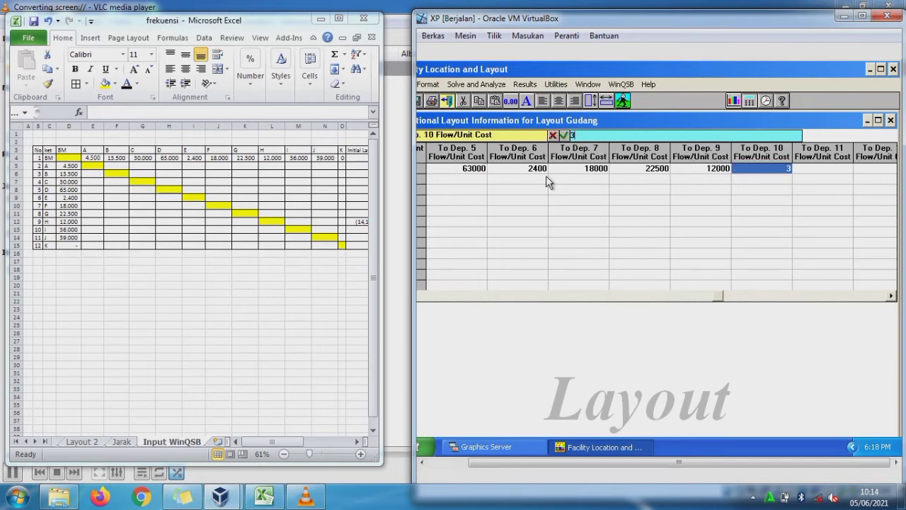
type("6000")
key("Right")
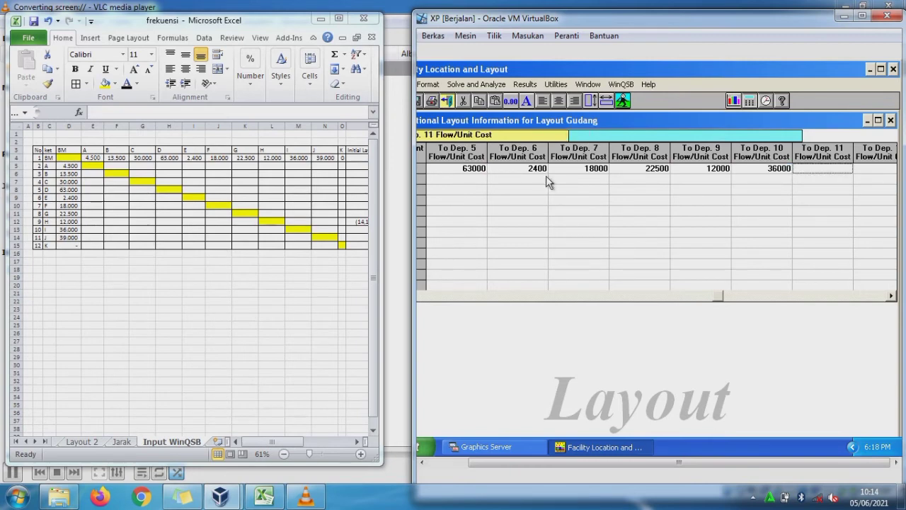
type("39000")
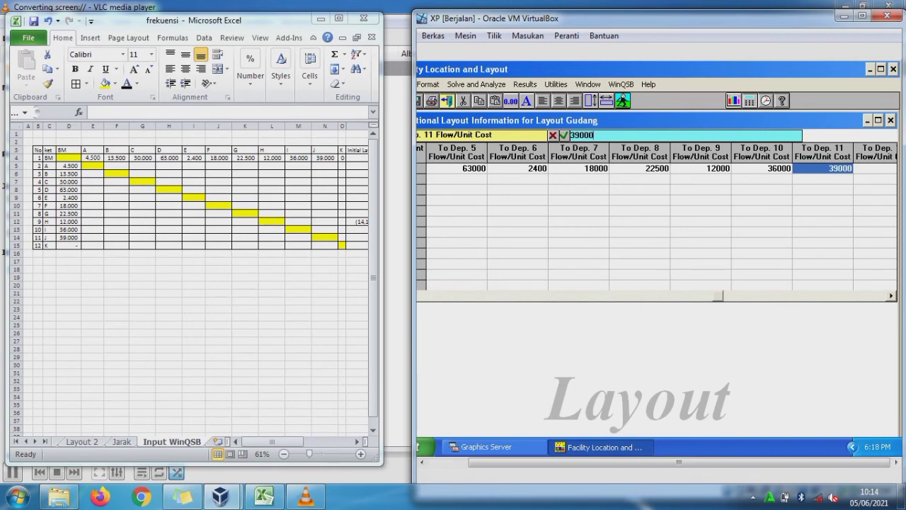
key("Right")
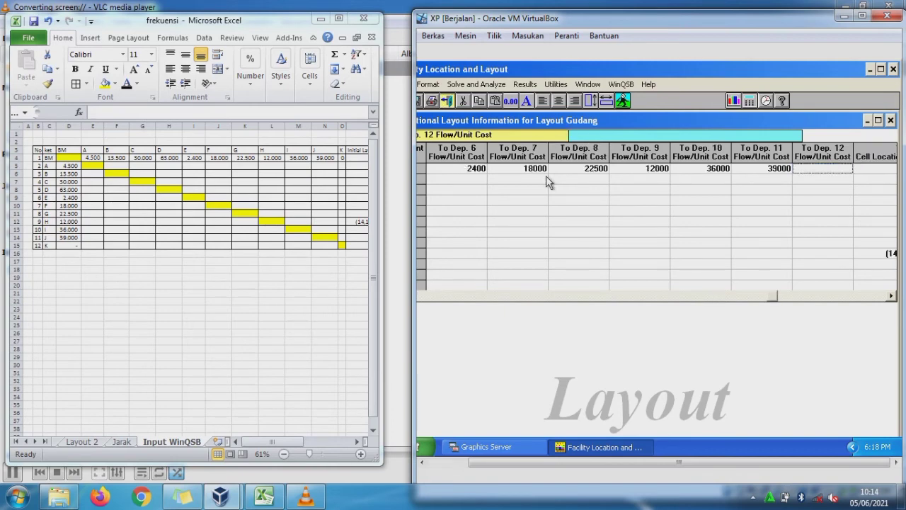
type("0")
key("Right")
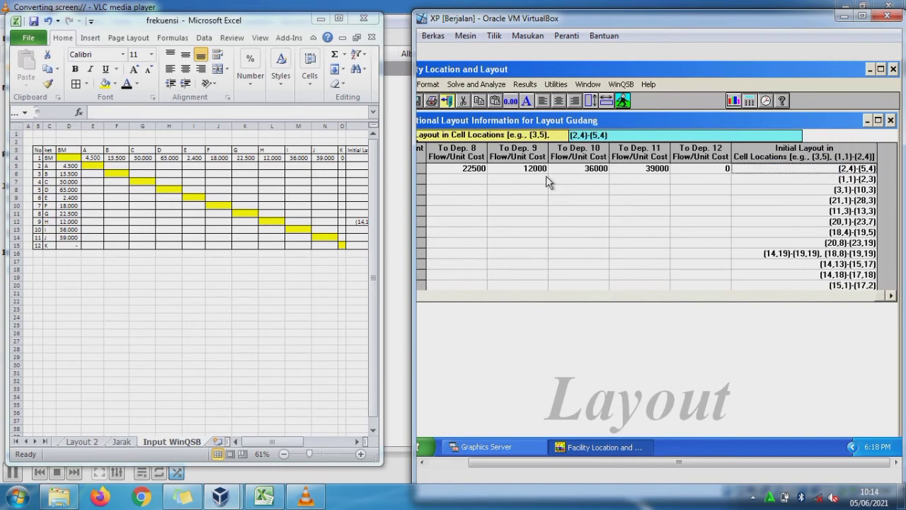
Solve the functional layout by exchanging 2 departments with rectilinear distance and the exchange iterations shown, bringing the initial layout into view
left_click(621, 101)
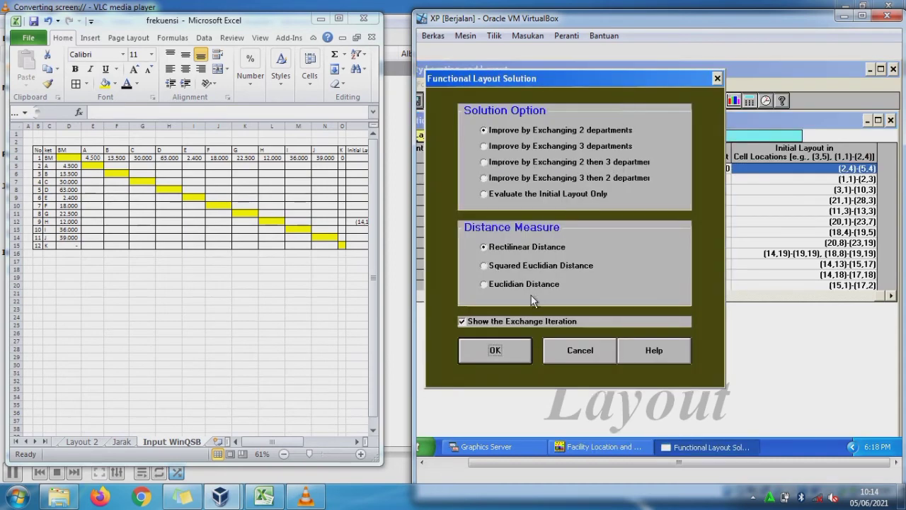
left_click(512, 349)
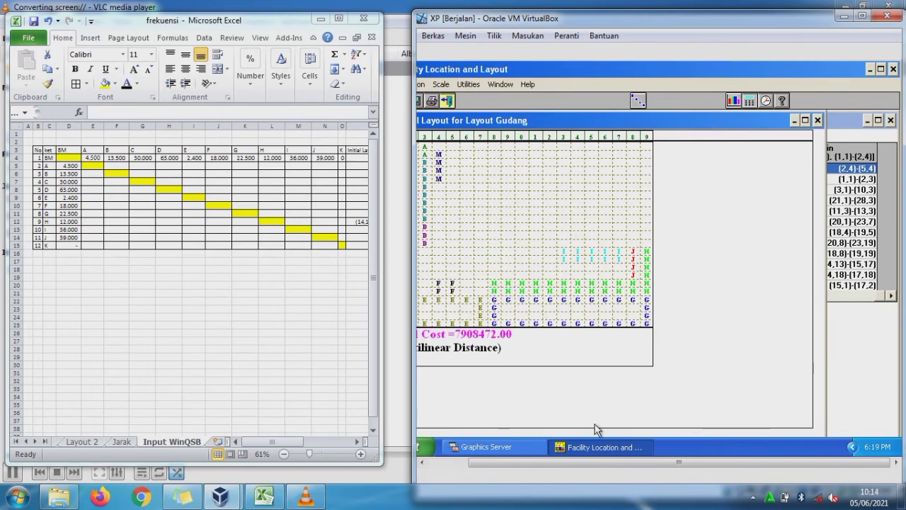
left_click_drag(622, 116, 666, 121)
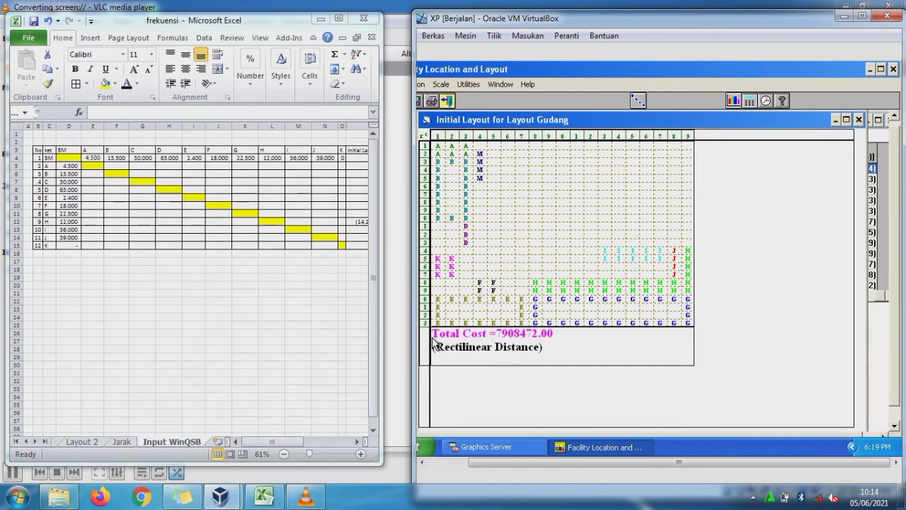
Switch to the Layout 2 sheet in Excel and compare the whole coloured warehouse plan with WinQSB's initial layout
left_click(82, 441)
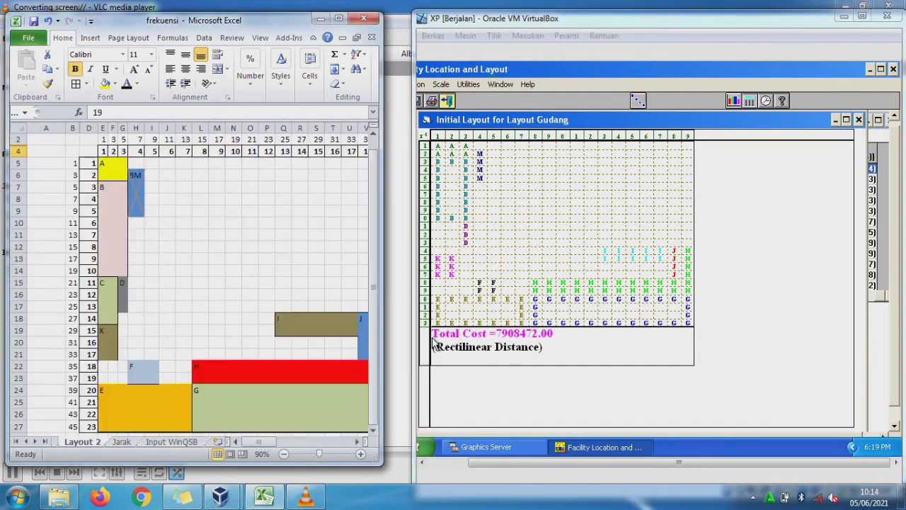
mouse_move(259, 442)
left_mouse_down()
mouse_move(279, 441)
mouse_move(266, 441)
left_mouse_up()
left_click(283, 454)
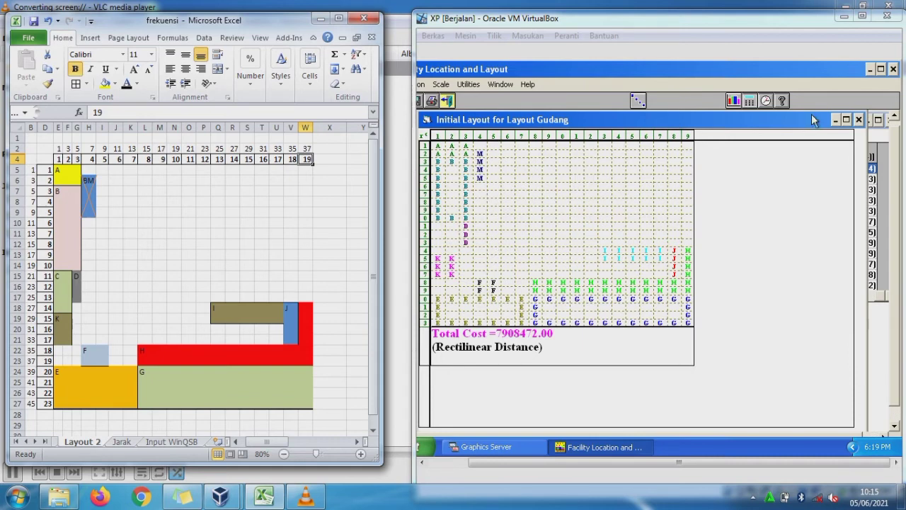
Return to the functional layout data table in WinQSB and check the initial cell locations of departments M, A, B and C
left_click(836, 120)
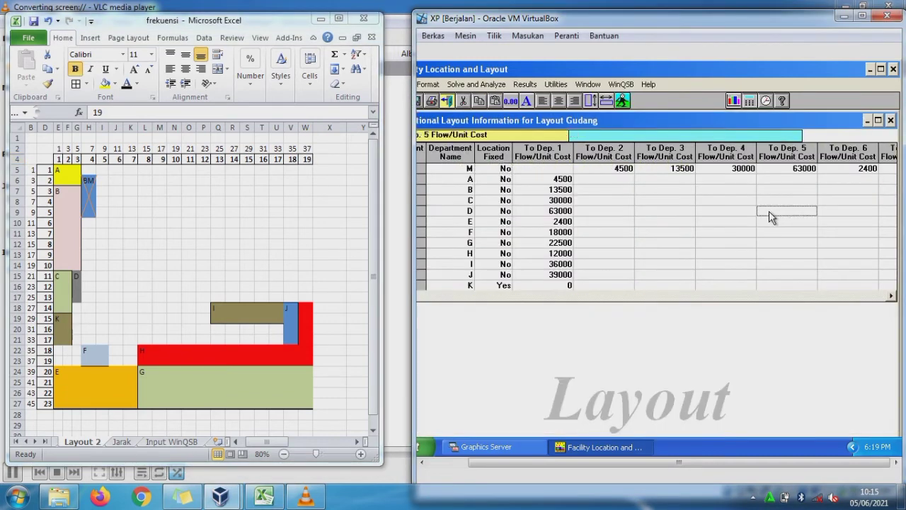
key("Left")
key("Left")
key("Left")
key("Left")
key("Left")
key("Left")
key("Up")
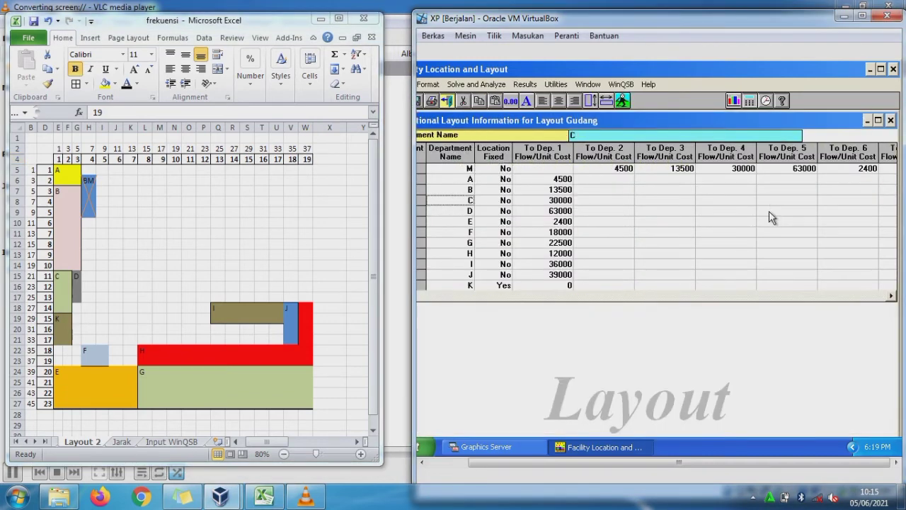
key("Right")
key("Right")
key("Right")
key("Right")
key("Right")
key("Right")
key("Right")
key("Right")
key("Right")
key("Right")
key("Right")
key("Right")
key("Right")
key("Right")
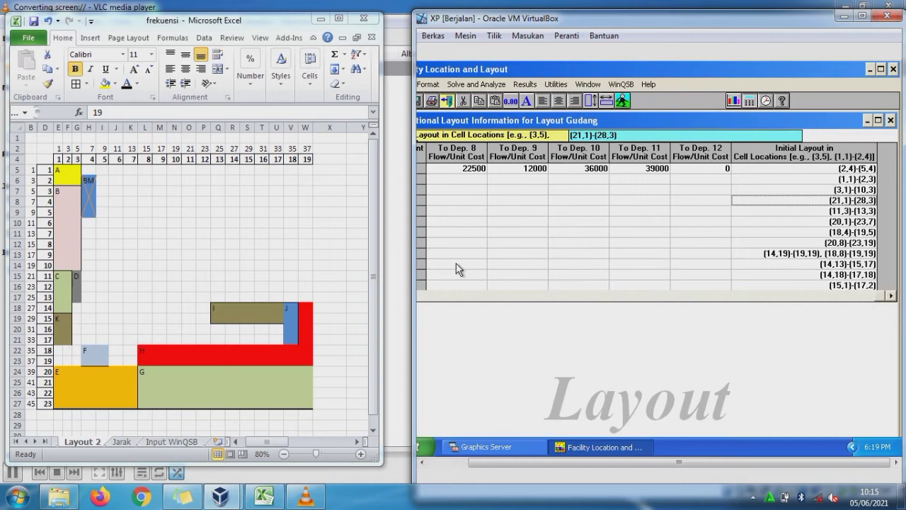
key("Up")
key("Up")
key("Up")
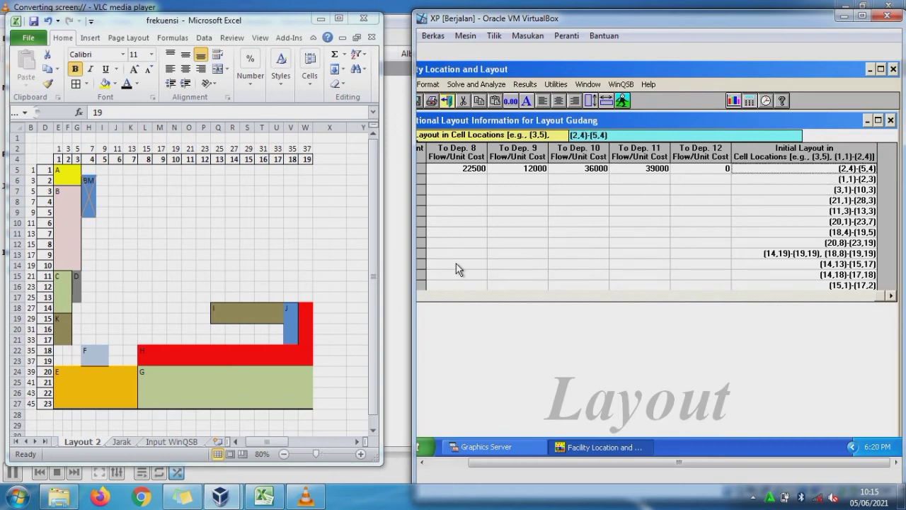
key("Down")
key("Down")
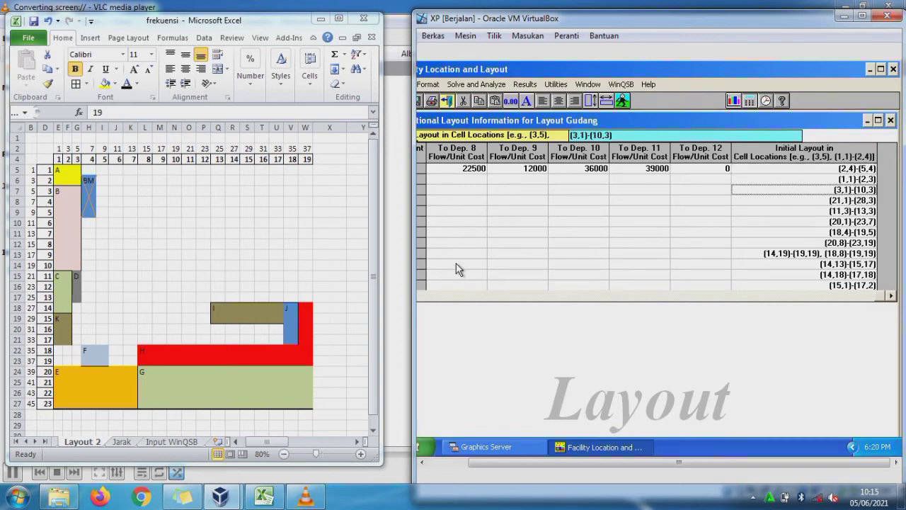
key("Down")
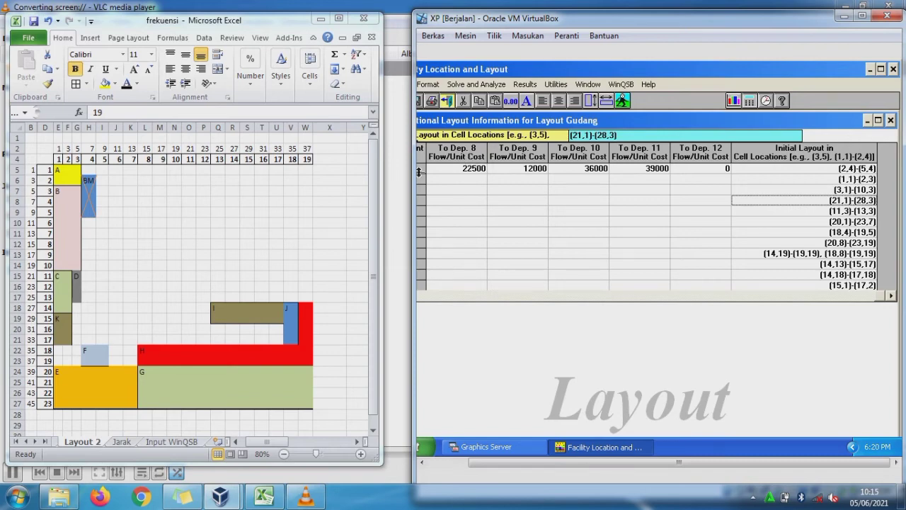
Correct the start of department C's cell location to (11,1) in the Layout 2 sheet's location table in Excel
key("alt+Tab")
key("Right")
key("Right")
key("Right")
key("Right")
key("Right")
key("Right")
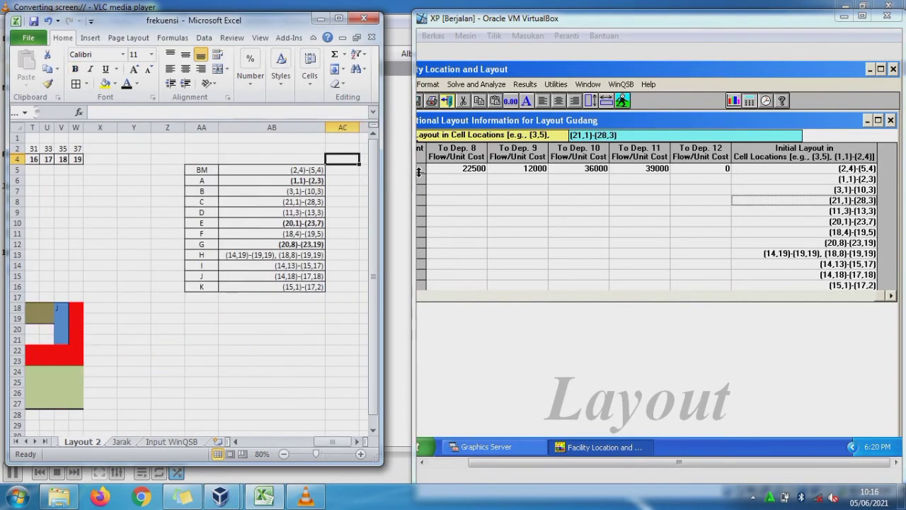
key("Down")
key("Down")
key("Down")
key("Left")
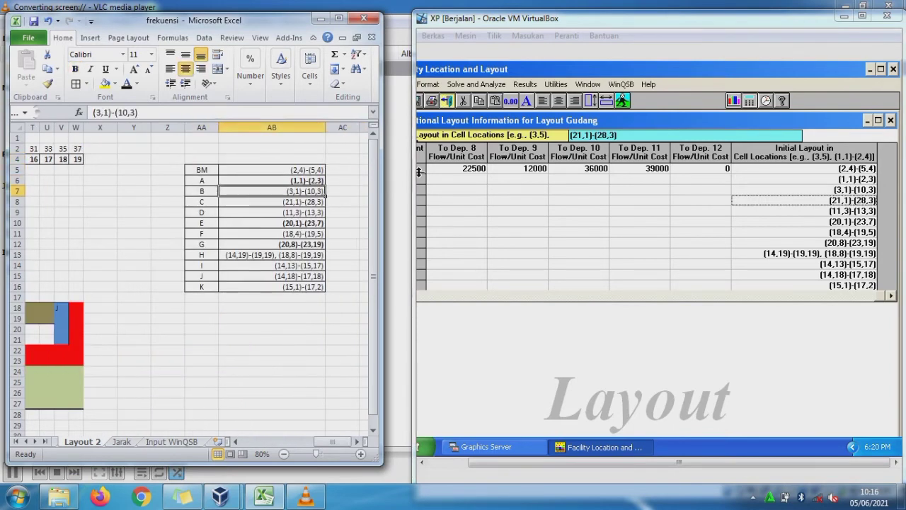
key("Down")
key("Right")
key("Left")
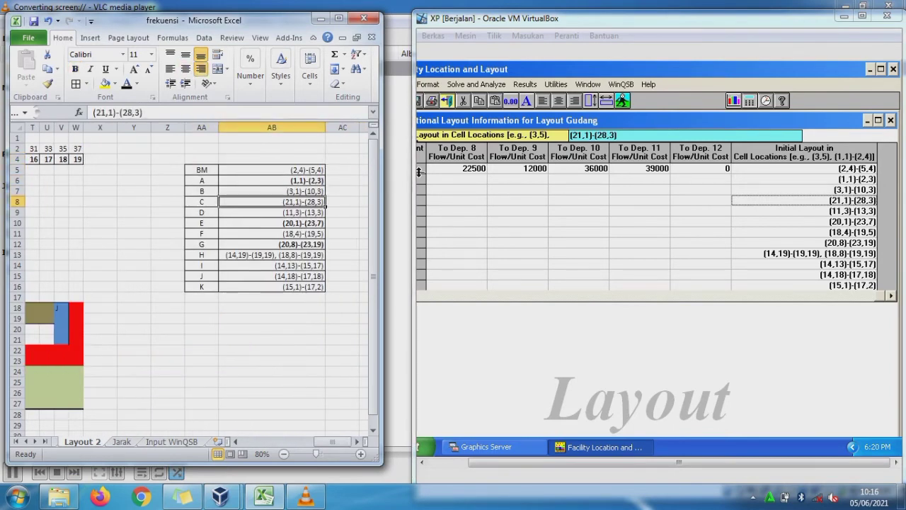
key("F2")
key("BackSpace")
type("1")
key("Return")
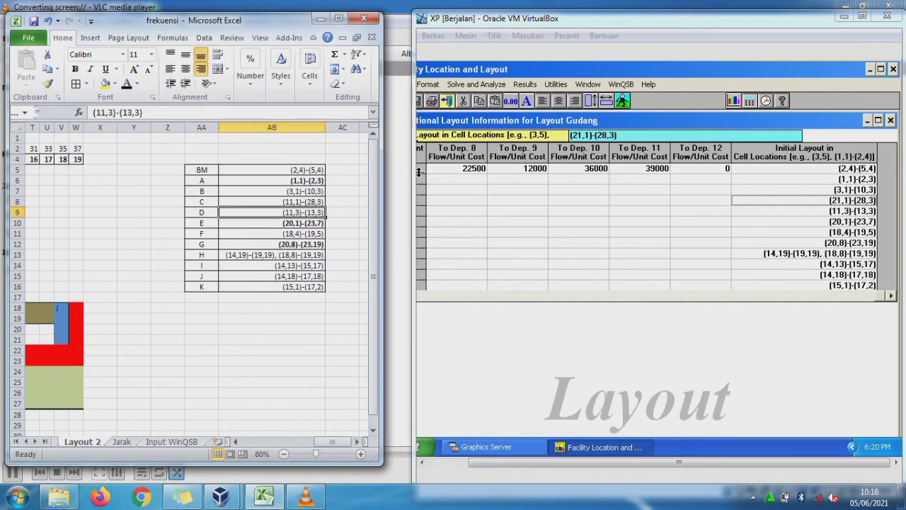
Check the rows and columns covered by department C's block in the coloured warehouse plan
key("Left")
key("Left")
key("Left")
key("Left")
key("Left")
key("Left")
key("Left")
key("Left")
key("Left")
key("Left")
key("Left")
key("Left")
key("Left")
key("Left")
key("Left")
key("Left")
key("Left")
key("Left")
key("Left")
key("Left")
key("Left")
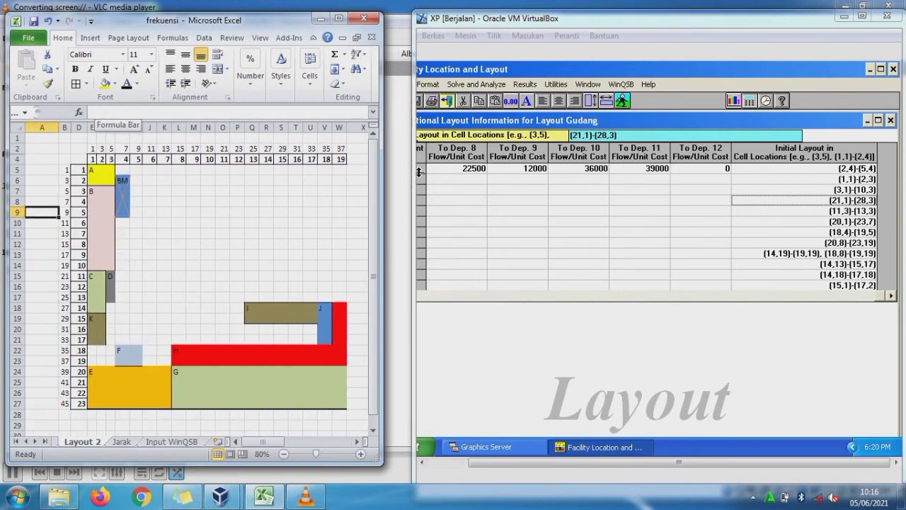
left_click(96, 276)
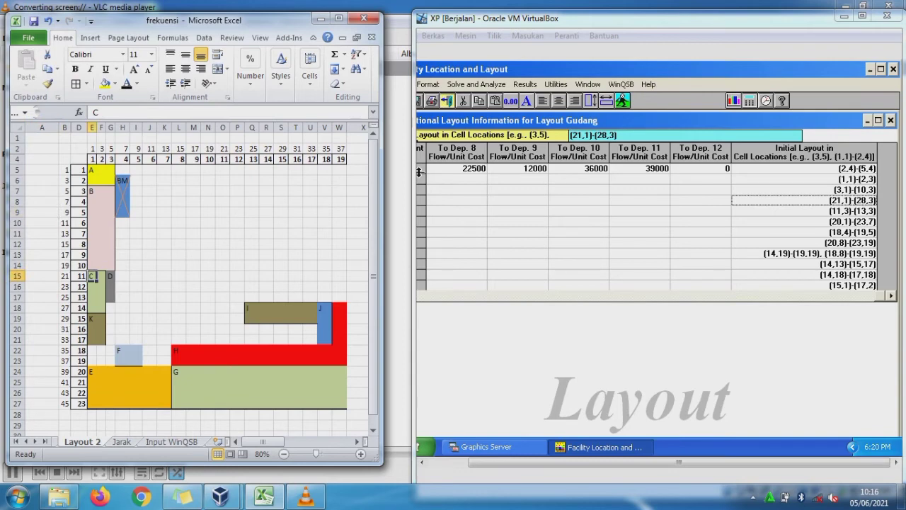
left_click(101, 307)
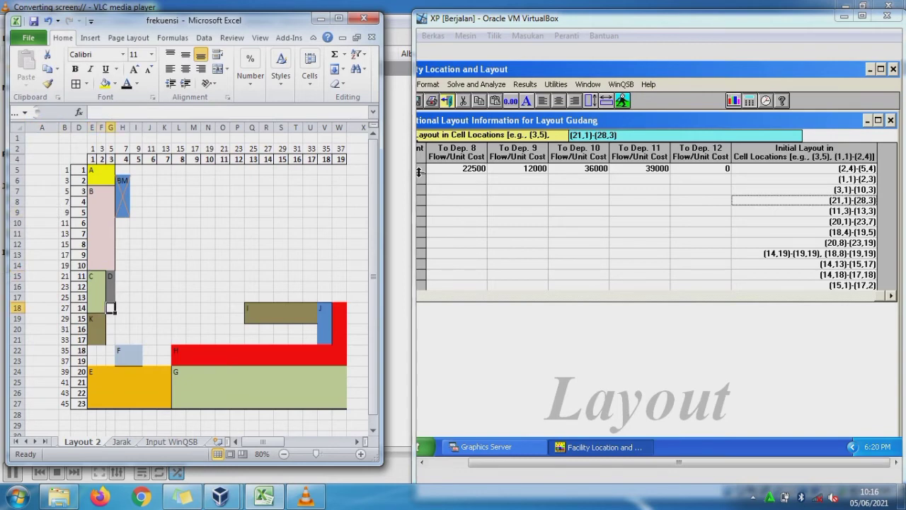
Correct department C's cell location to (11,1)-(14,3) in the Layout 2 sheet's location table
key("Right")
key("Right")
key("Right")
key("Right")
key("Right")
key("Right")
key("Right")
key("Right")
key("Right")
key("Right")
key("Right")
key("Right")
key("Right")
key("Right")
key("Right")
key("Right")
key("Right")
key("Right")
key("Right")
key("Right")
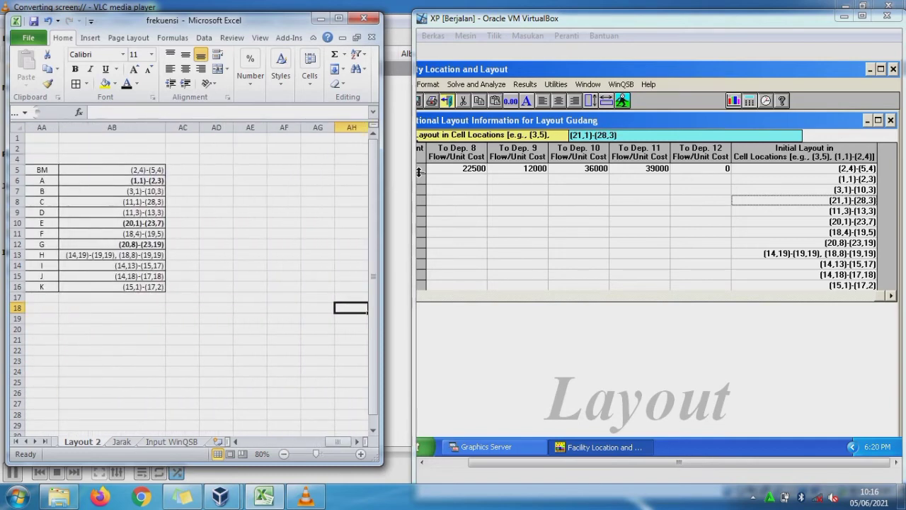
left_click(111, 202)
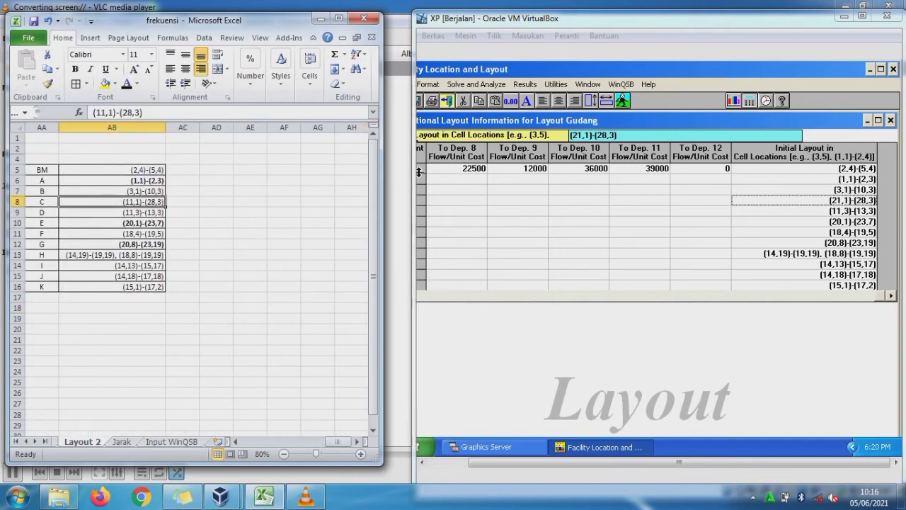
left_click(123, 111)
key("BackSpace")
key("BackSpace")
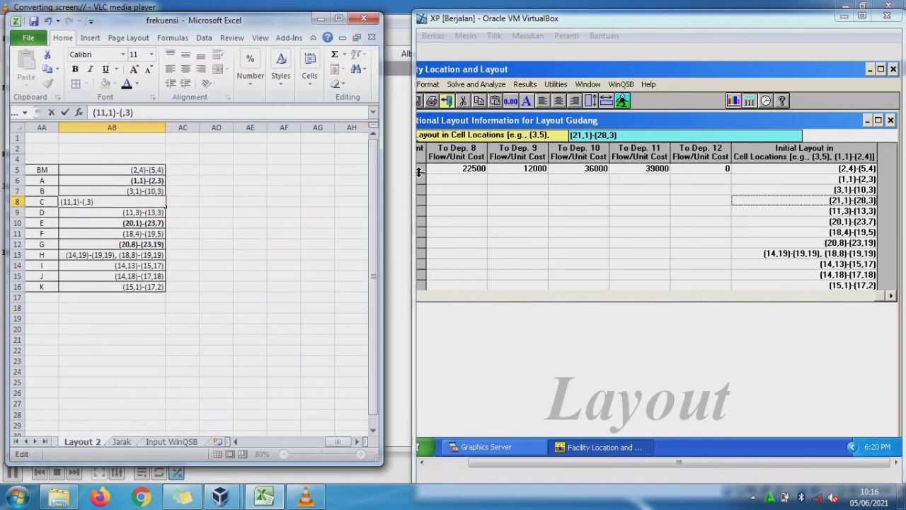
type("14")
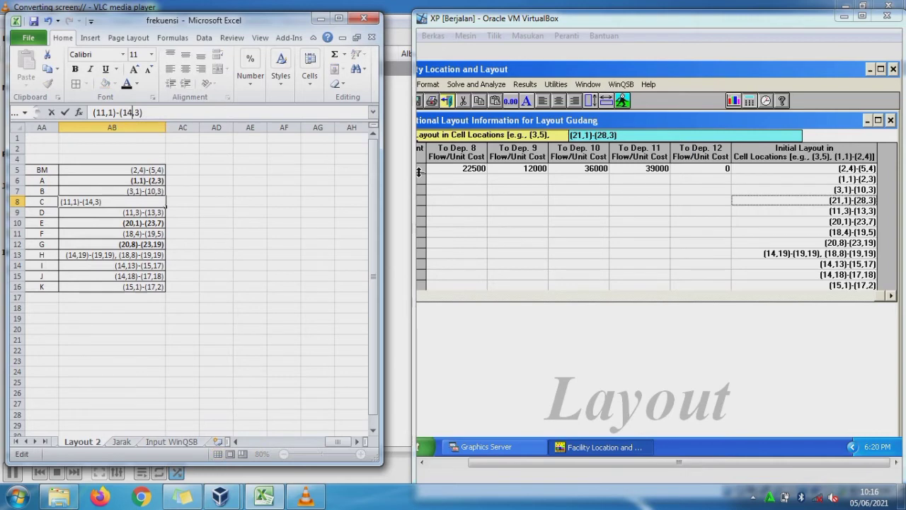
In WinQSB, set department C's initial cell location to (11,1)-(14,3) in the functional layout data table
left_click(846, 202)
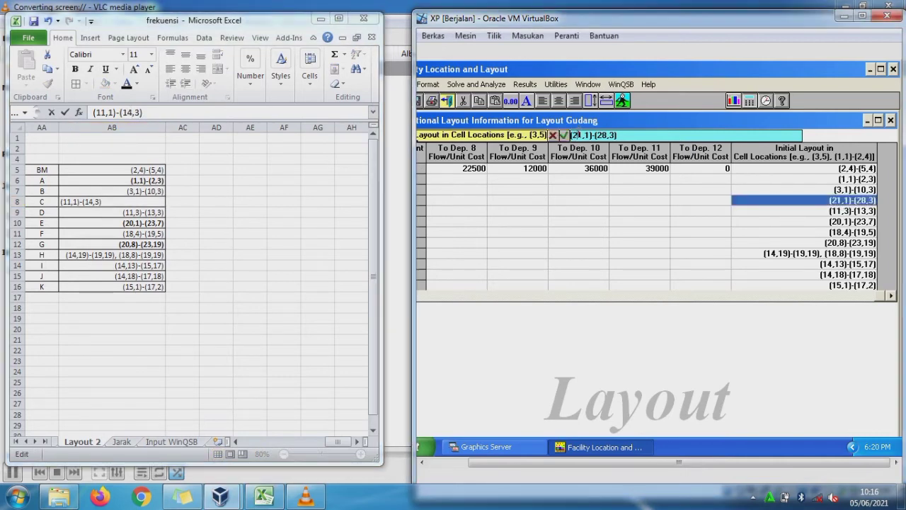
left_click(576, 135)
key("BackSpace")
type("1")
left_click(604, 135)
key("BackSpace")
key("BackSpace")
type("14")
Solve the layout by exchanging 2 departments with rectilinear distance, showing the exchange iterations, and bring the initial layout fully into view
left_click(622, 101)
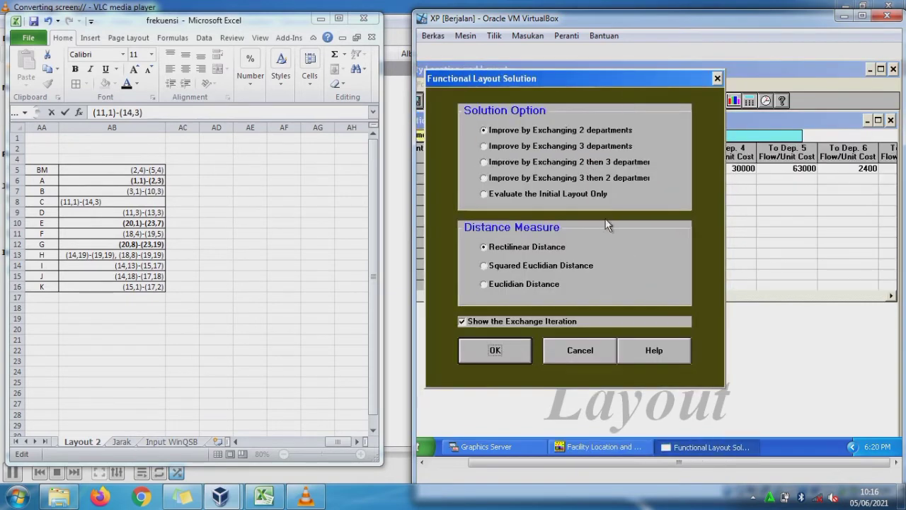
left_click(514, 352)
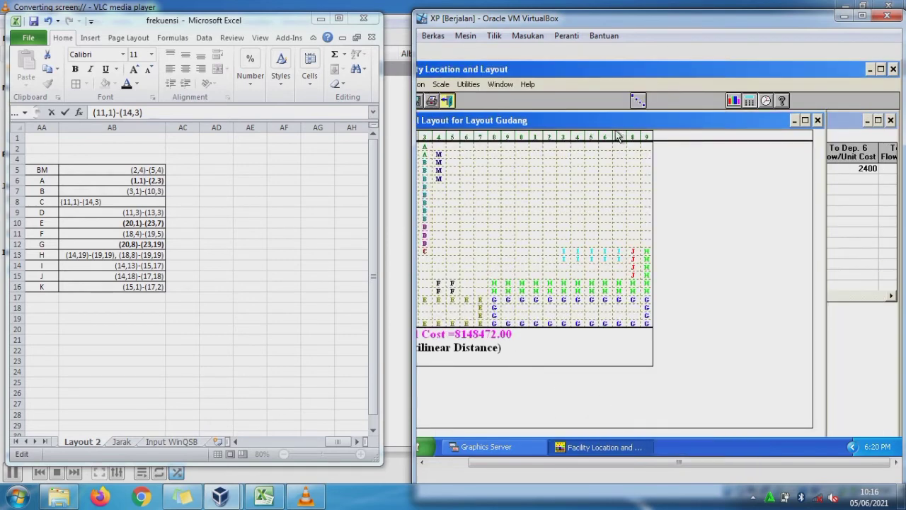
left_click_drag(606, 117, 648, 120)
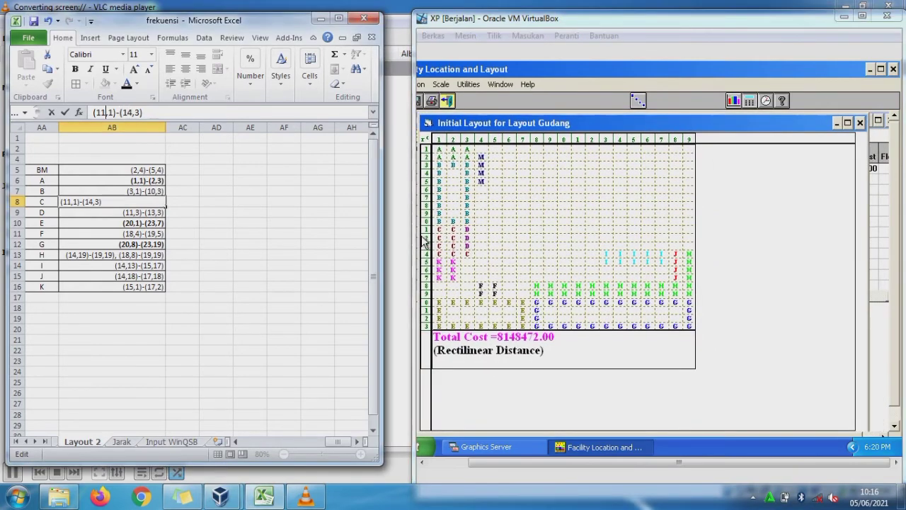
Return to the coloured warehouse plan in Excel and compare department C's block with WinQSB's initial layout
left_click(112, 403)
key("Left")
key("Left")
key("Left")
key("Left")
key("Left")
key("Left")
key("Left")
key("Left")
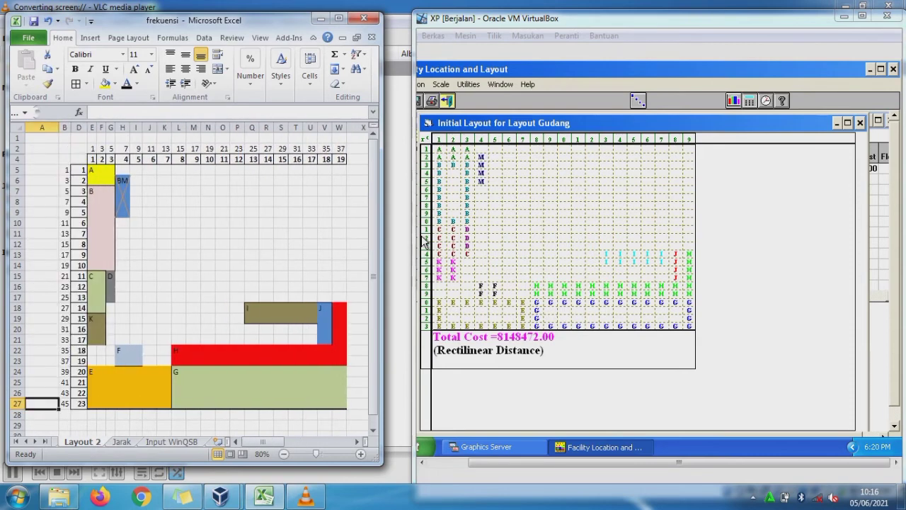
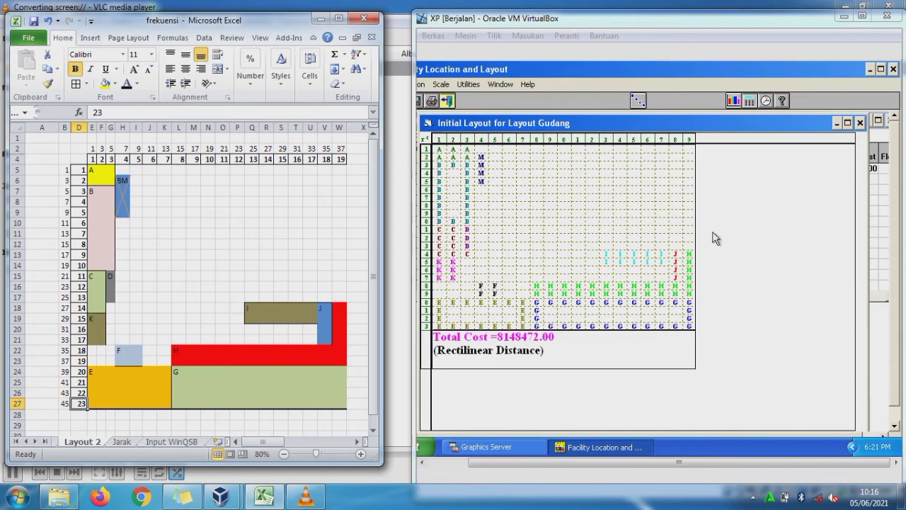
Close WinQSB's initial layout and change department C's initial cell location to (11,1)-(14,2) in the data table
left_click(859, 125)
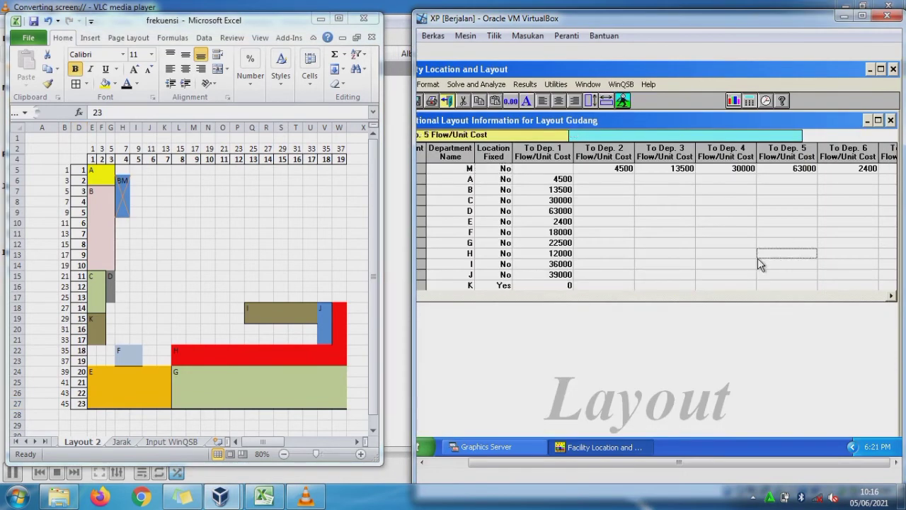
key("Right")
key("Right")
key("Right")
key("Right")
key("Right")
key("Right")
key("Right")
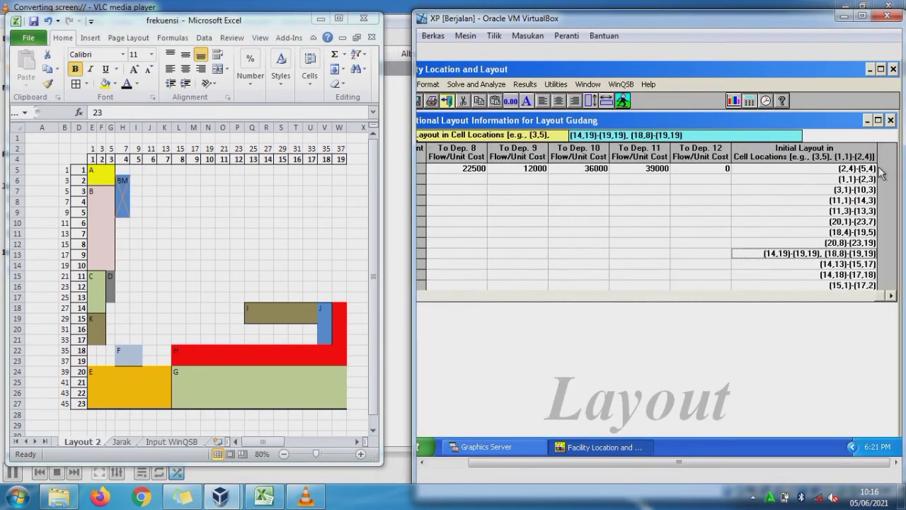
left_click(842, 201)
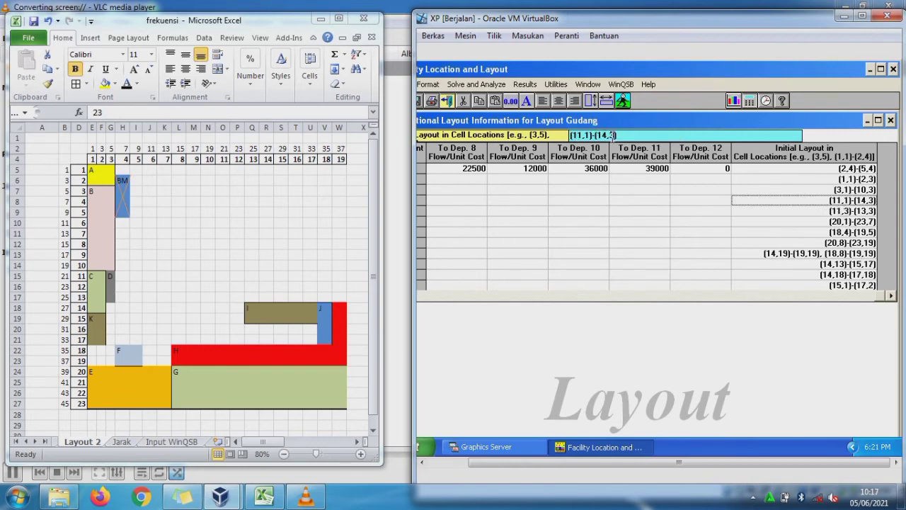
left_click(613, 135)
key("BackSpace")
type("2")
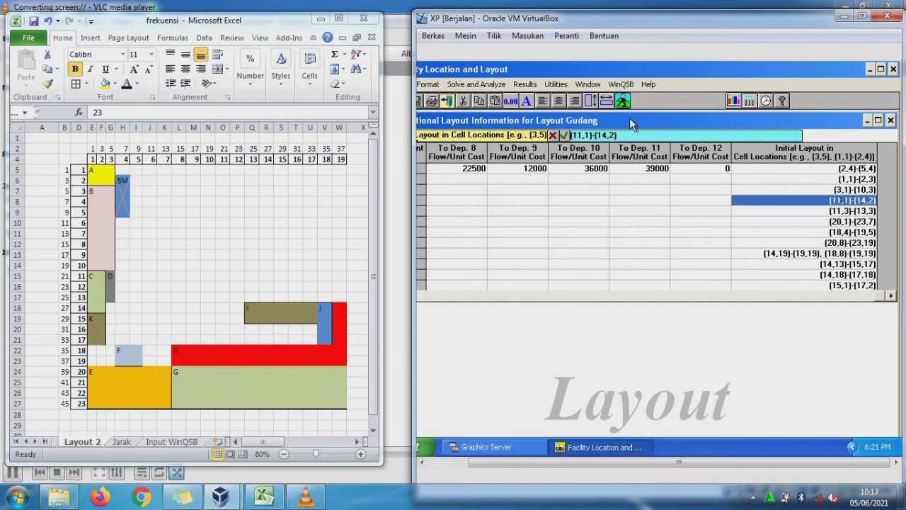
Check in the Excel plan which column number the last cell of department C's block falls under
left_click(101, 308)
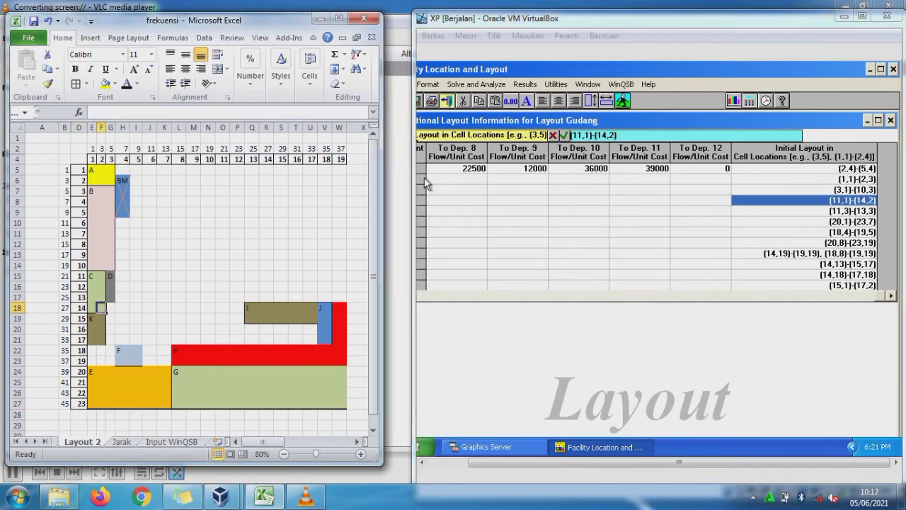
key("Up")
key("Up")
key("Up")
key("Up")
key("Up")
key("Up")
key("Up")
key("Up")
key("Up")
key("Up")
key("Up")
key("Up")
key("Up")
key("Up")
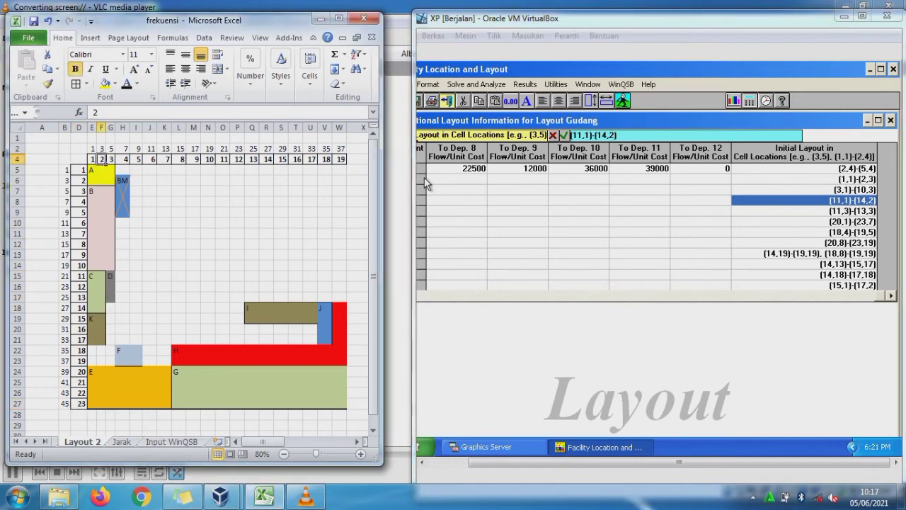
Solve the corrected layout in WinQSB by exchanging 2 departments with rectilinear distance, and arrange the windows to show the whole initial layout
left_click(624, 100)
left_click(488, 357)
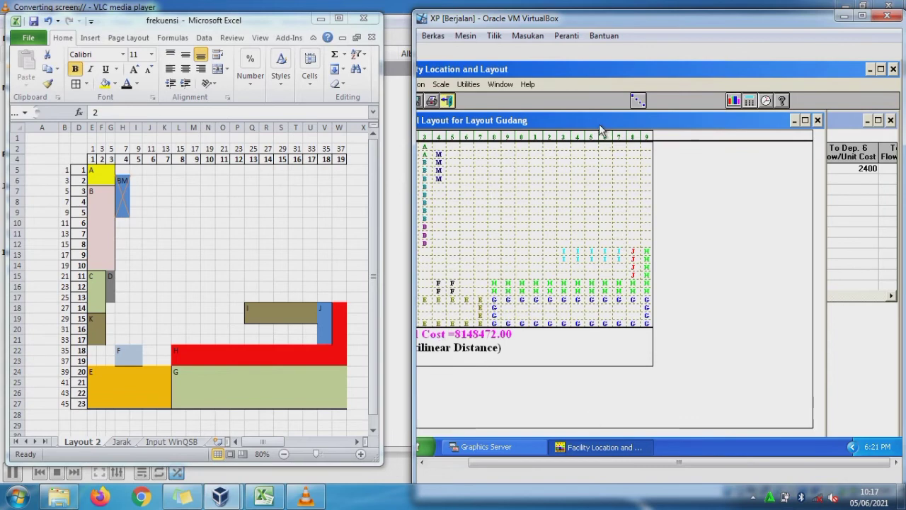
left_click_drag(599, 125, 643, 130)
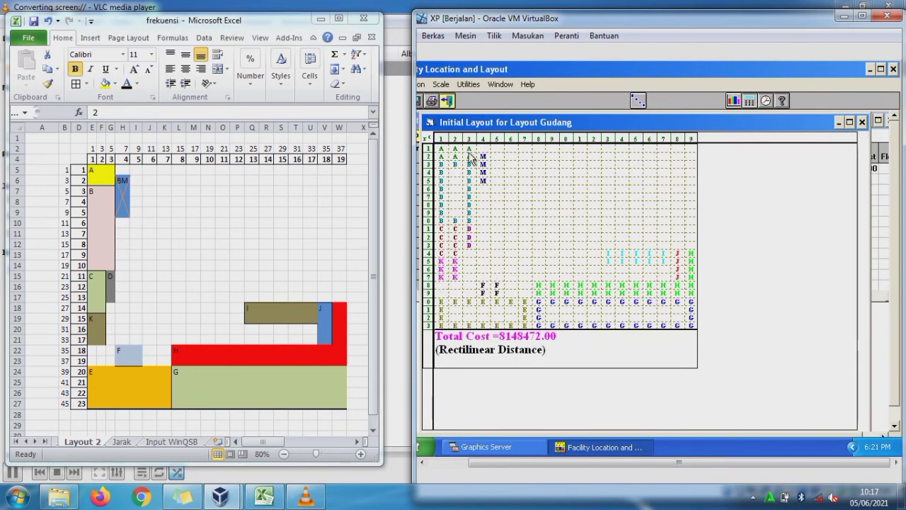
left_click_drag(543, 68, 581, 64)
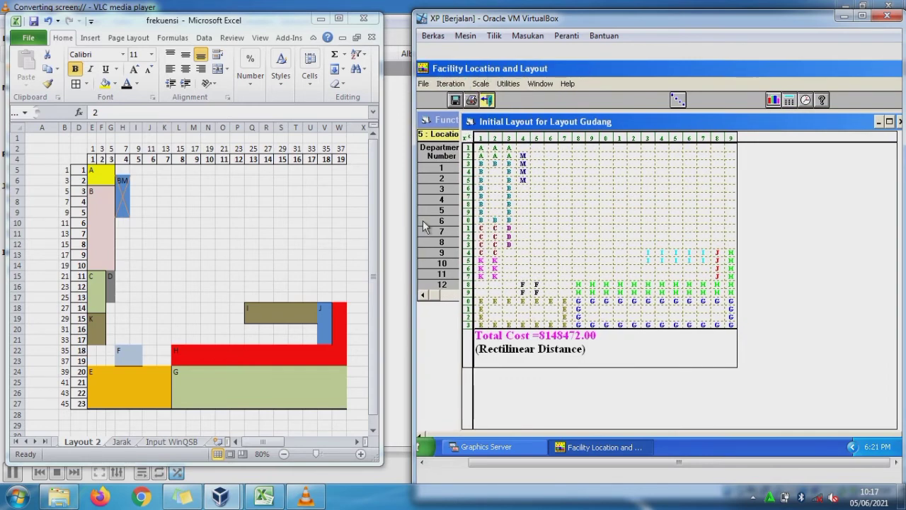
Record the initial layout's total cost on Excel's Sheet4, with the label Initial in B4 and 8148472 in C4
key("alt+Tab")
key("ctrl+Page_Down")
key("ctrl+Page_Down")
key("ctrl+Page_Down")
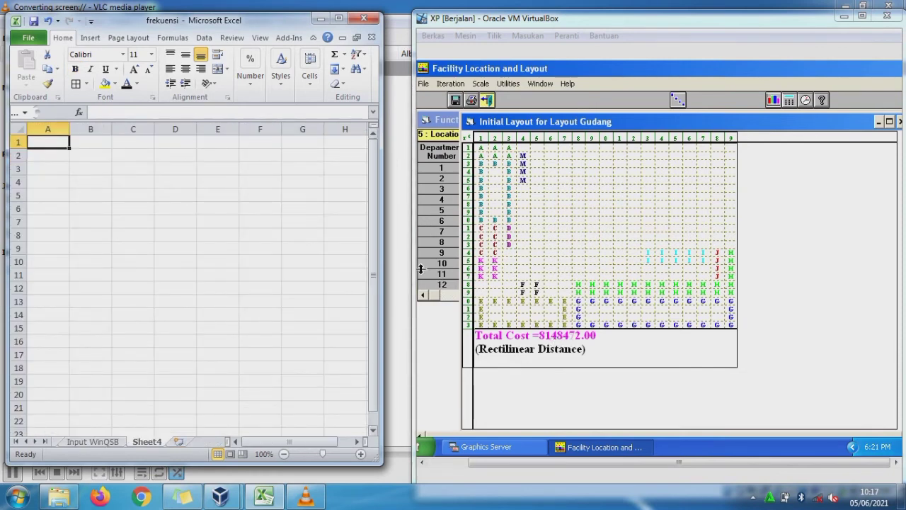
left_click(90, 182)
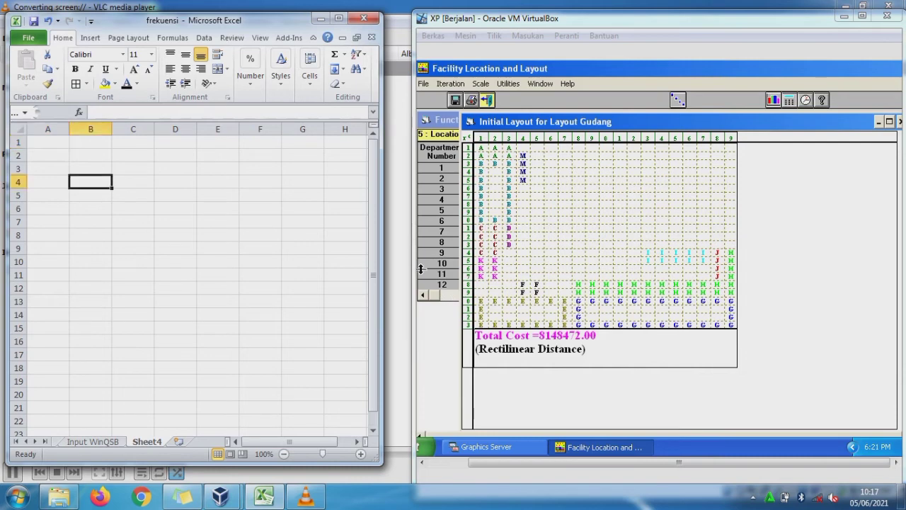
type("In")
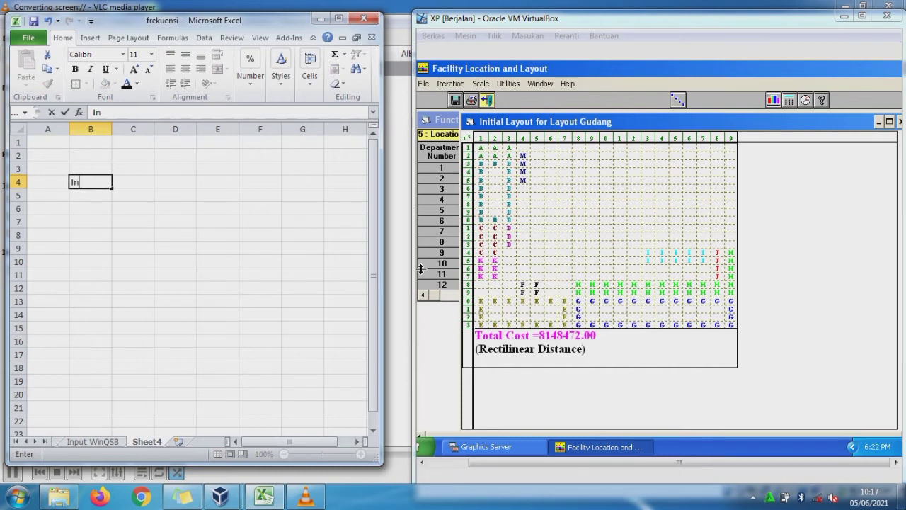
type("itial")
key("Tab")
type("81")
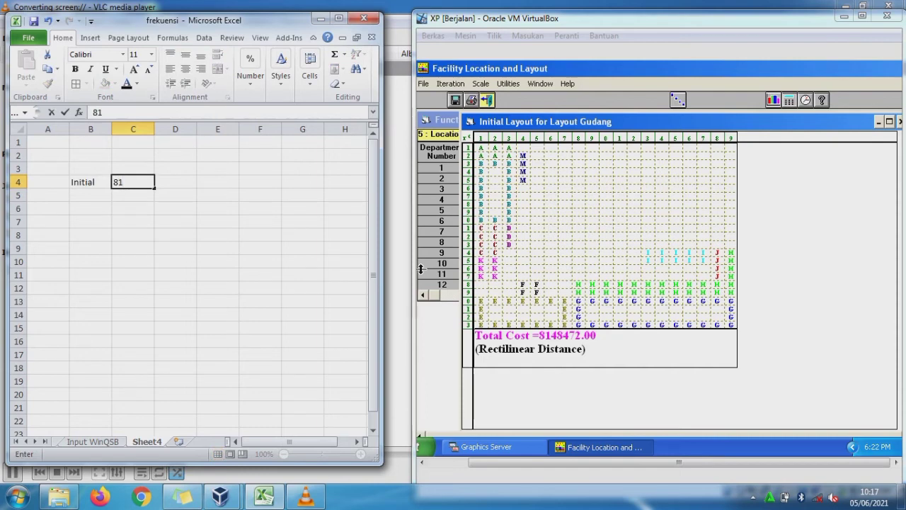
type("48472")
key("Return")
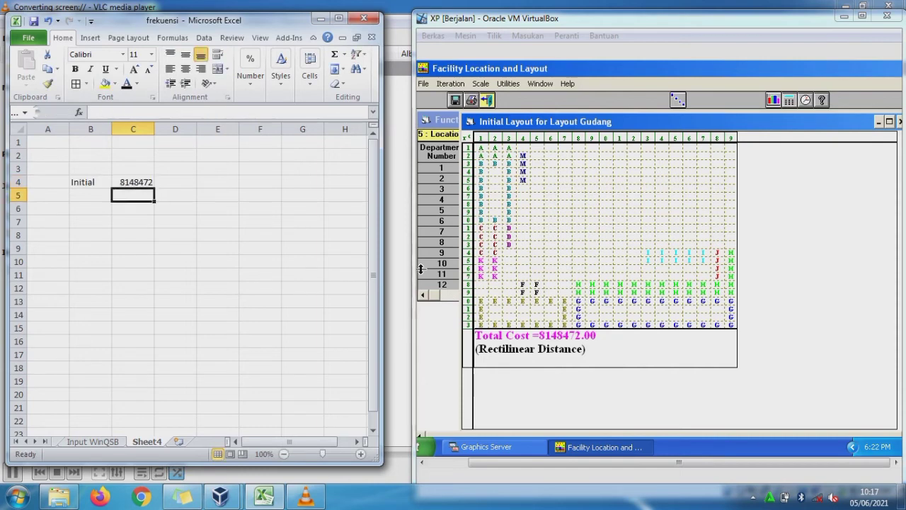
Format the initial cost in C4 with thousands separators
key("Up")
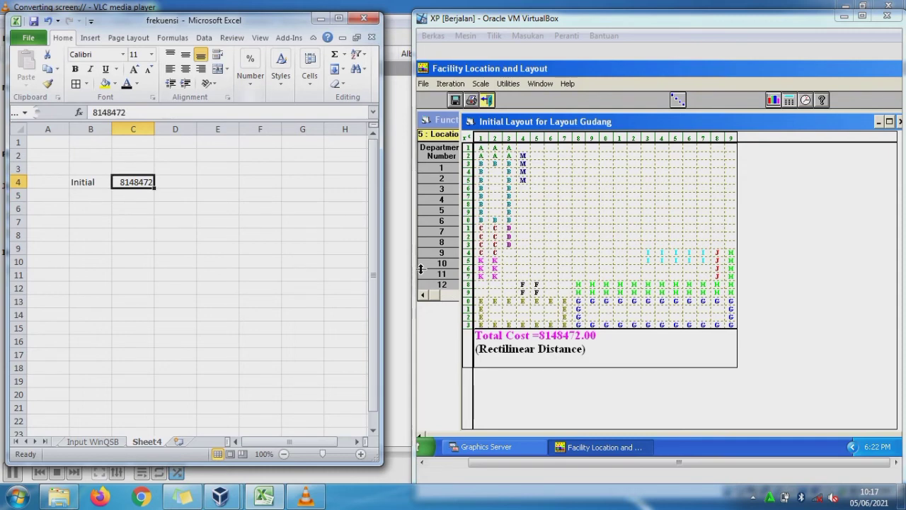
left_click(250, 70)
left_click(283, 134)
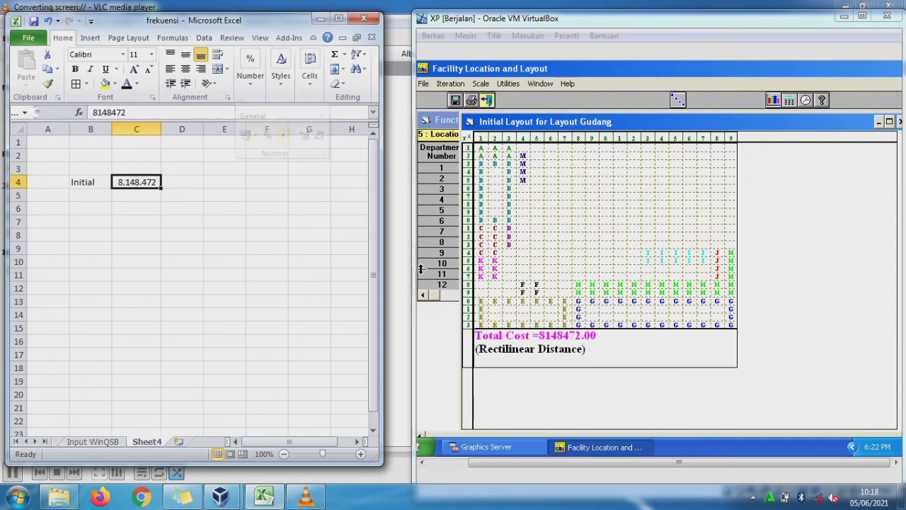
left_click(224, 195)
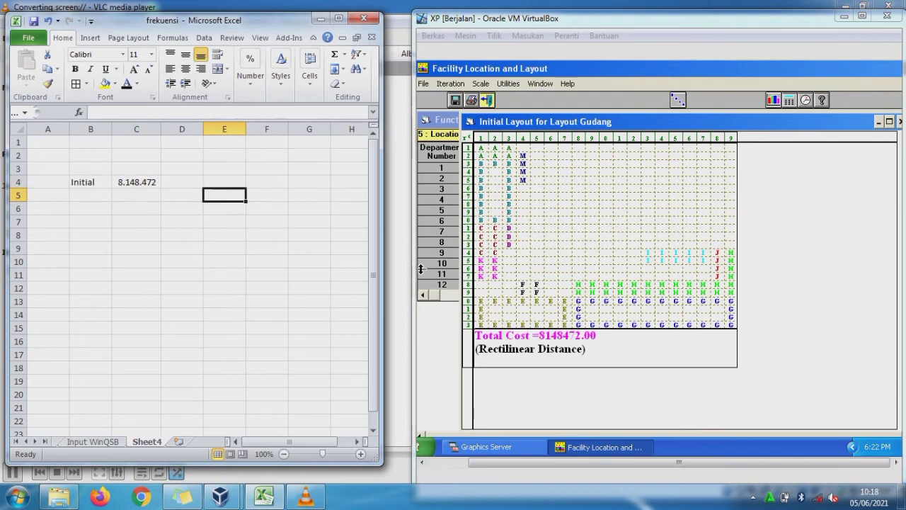
Advance the WinQSB layout improvement one iteration at a time from the initial layout to iteration 4
left_click(453, 83)
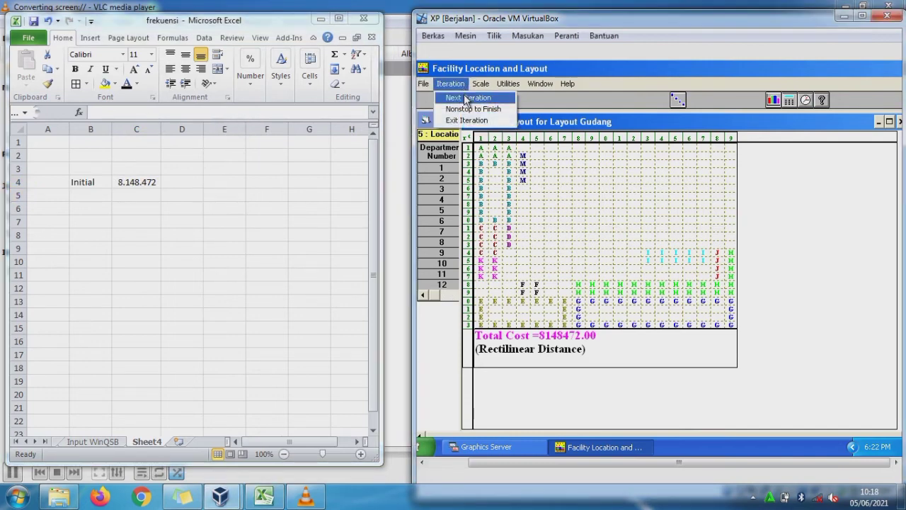
left_click(468, 98)
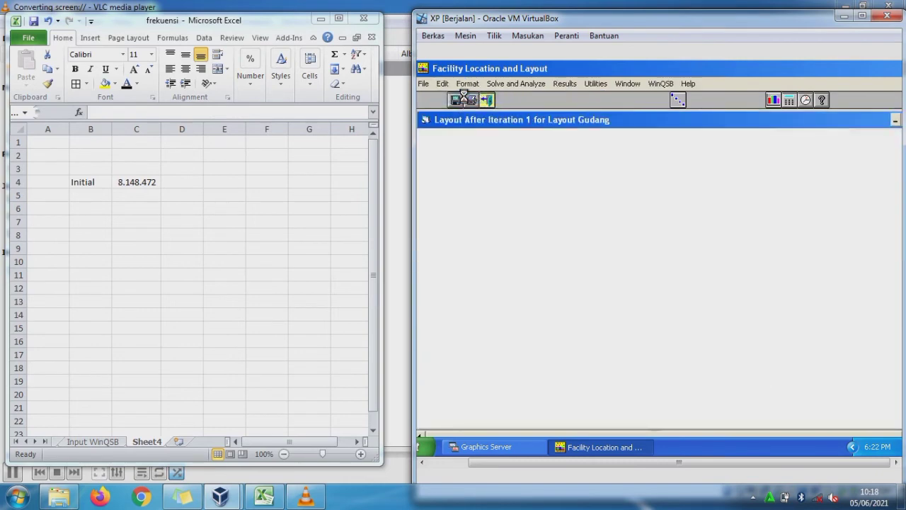
left_click(452, 84)
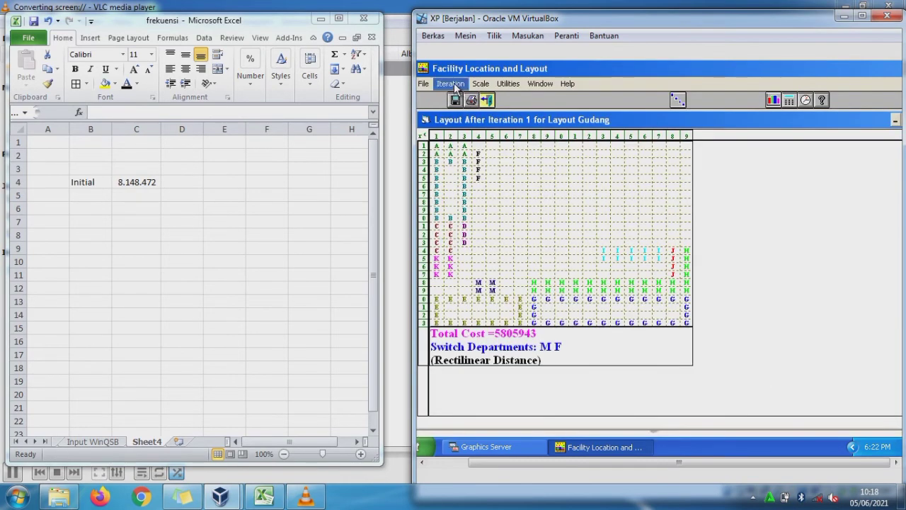
left_click(462, 98)
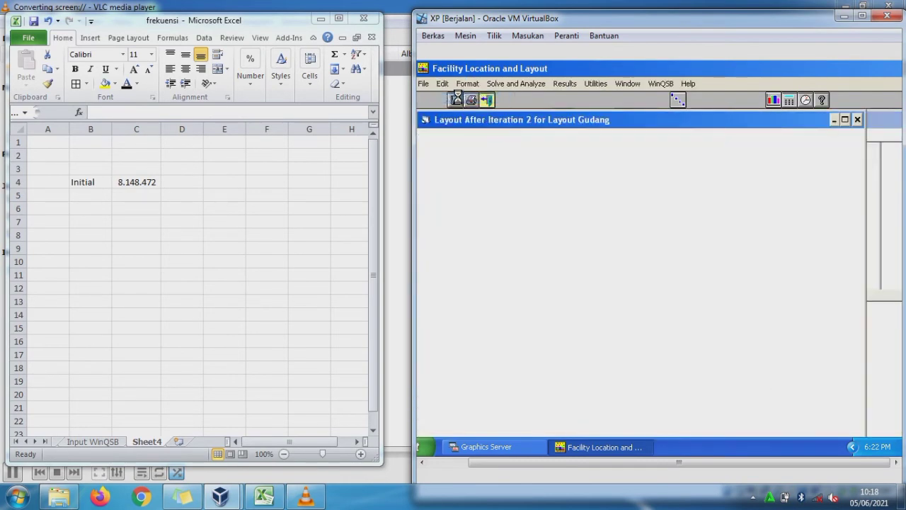
left_click(453, 85)
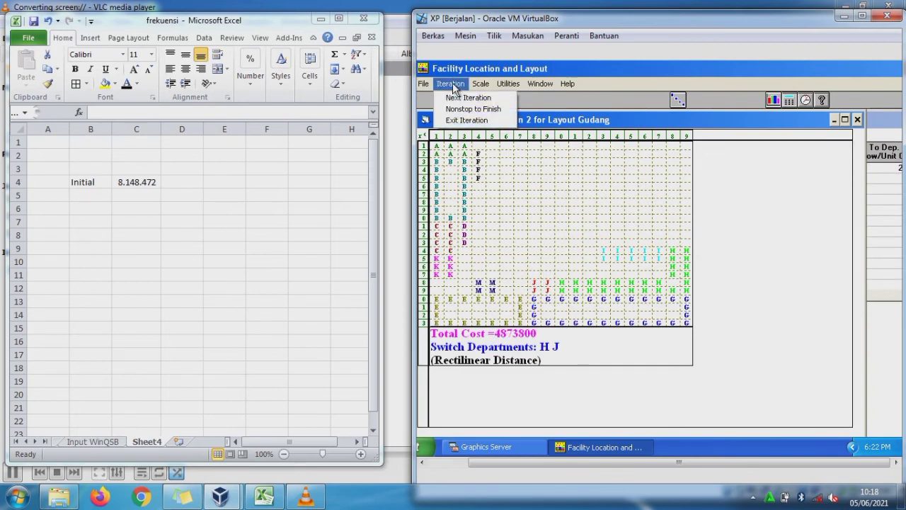
left_click(458, 96)
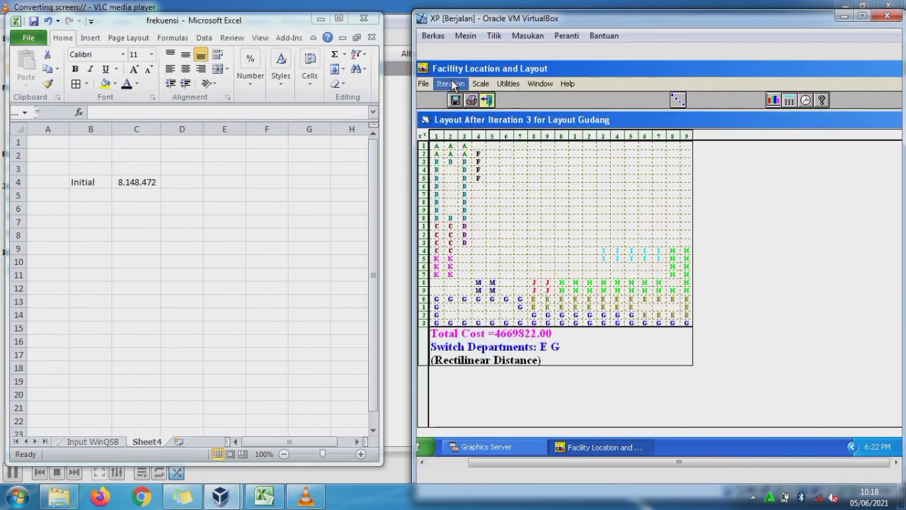
left_click(452, 84)
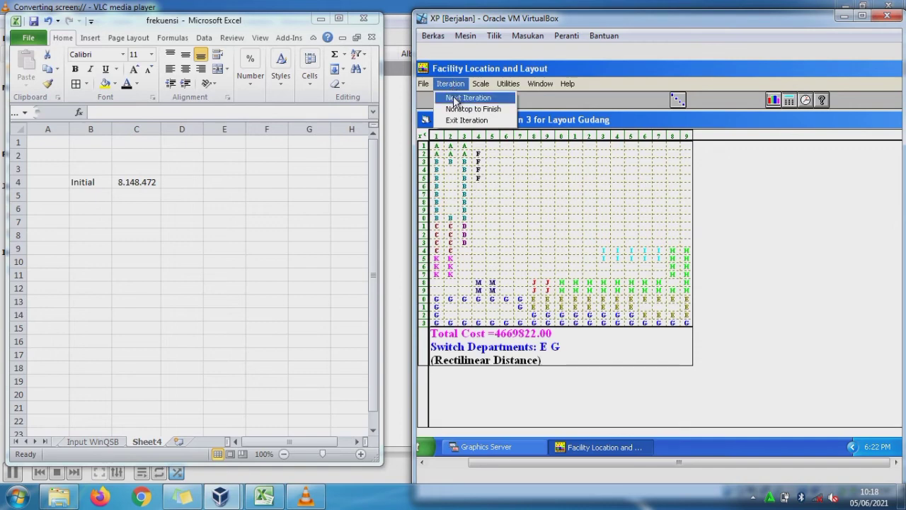
left_click(455, 98)
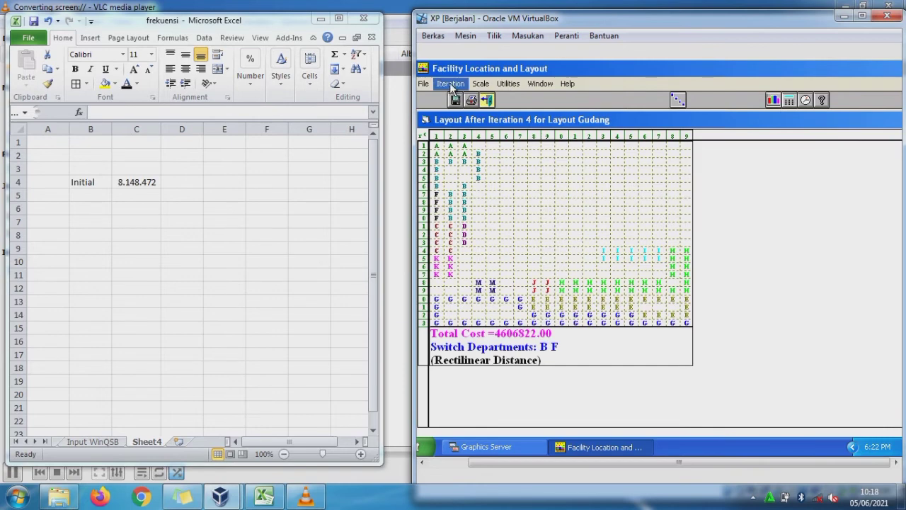
Advance the layout improvement one iteration at a time from iteration 4 through iteration 8, and complete the exchange procedure to the final layout
left_click(451, 85)
left_click(454, 97)
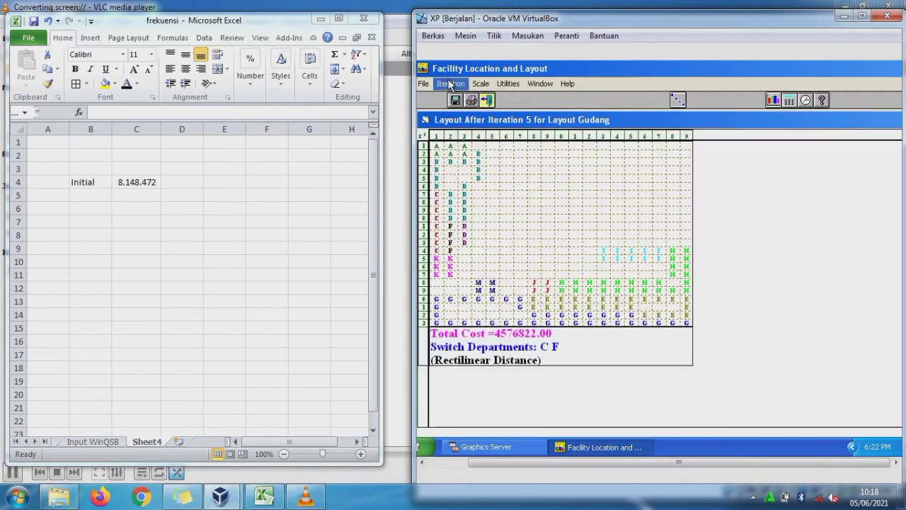
left_click(451, 85)
left_click(456, 98)
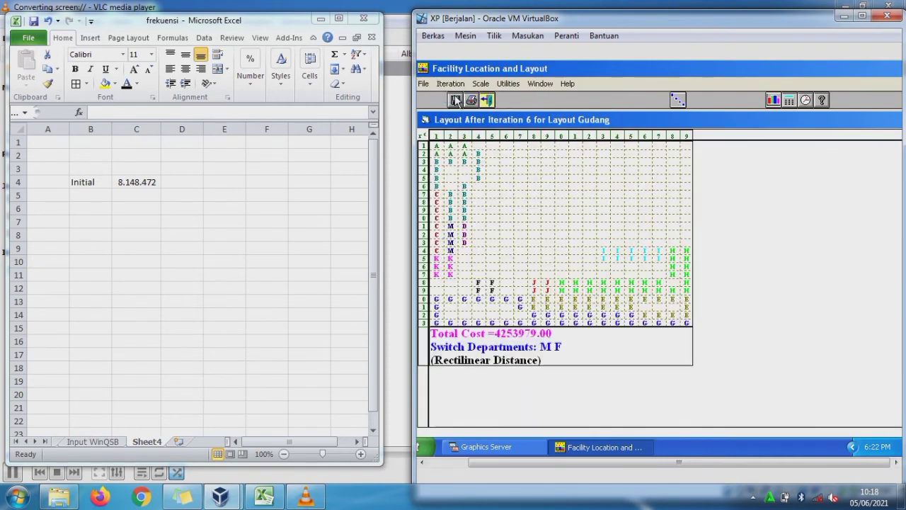
left_click(450, 85)
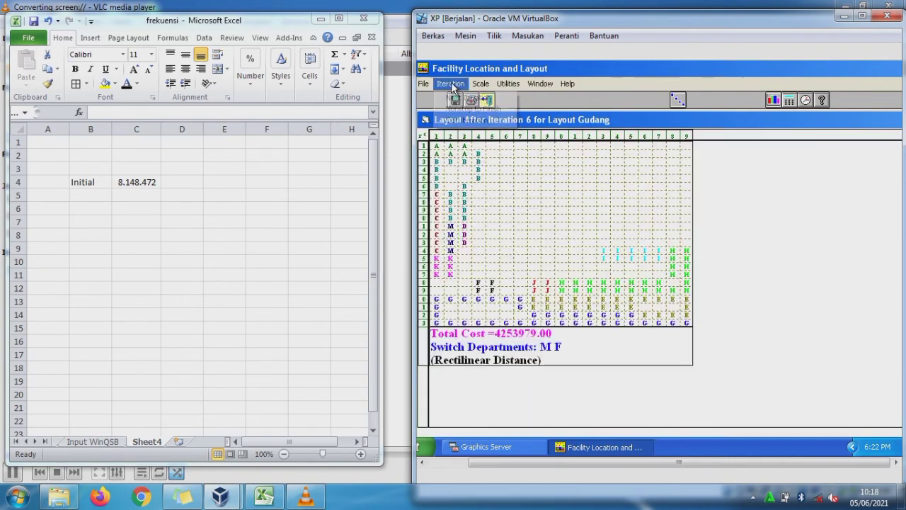
left_click(456, 99)
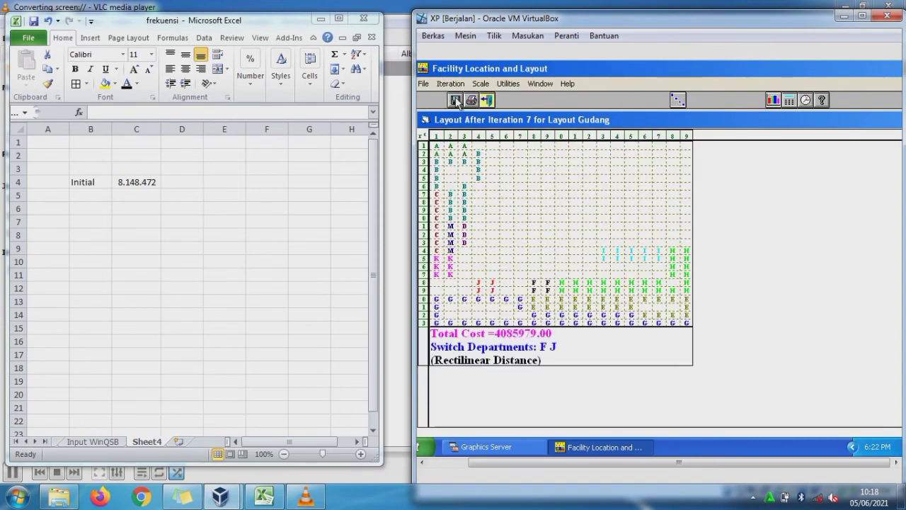
left_click(452, 84)
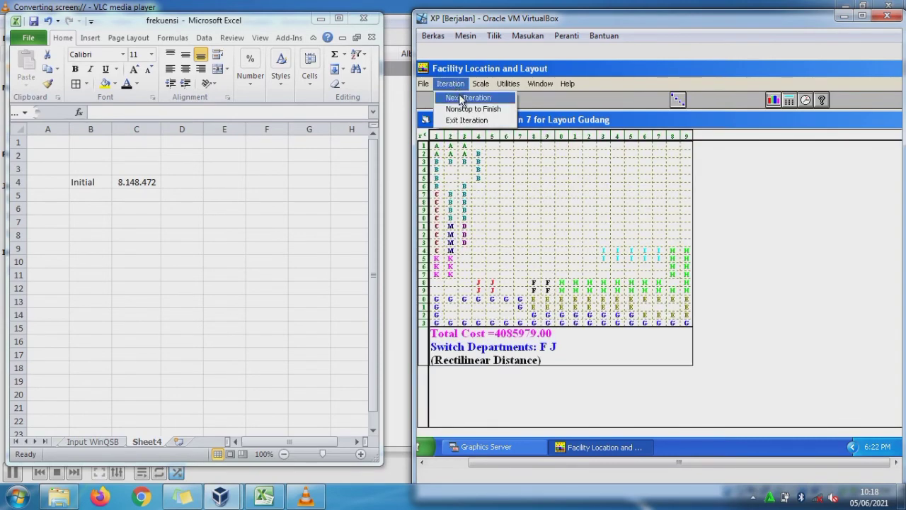
left_click(460, 100)
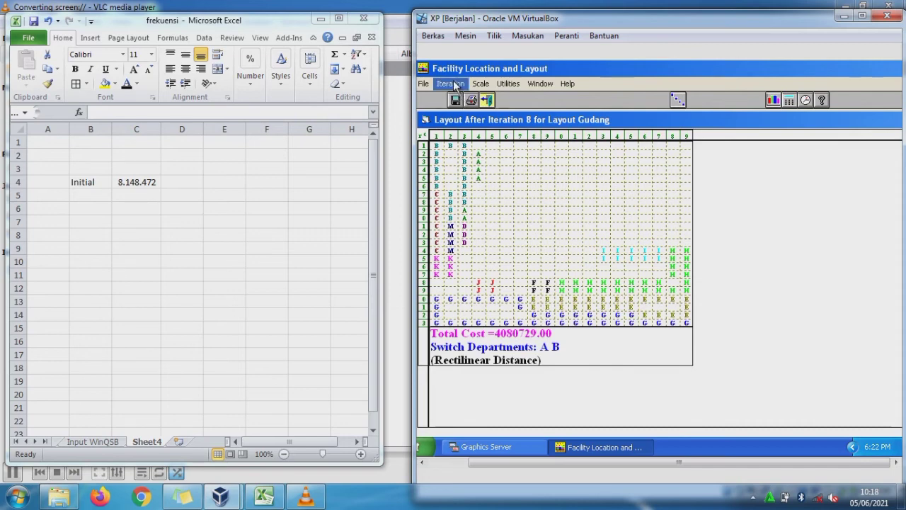
left_click(452, 84)
left_click(460, 98)
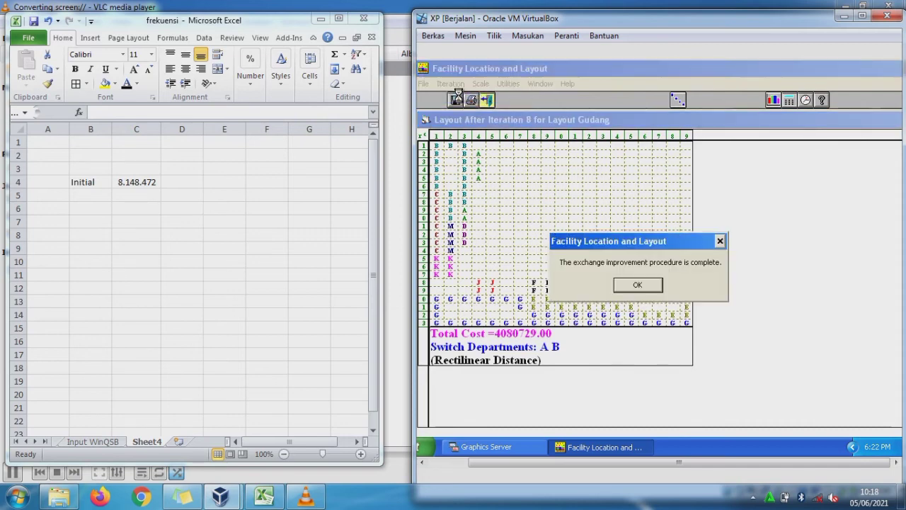
left_click(636, 285)
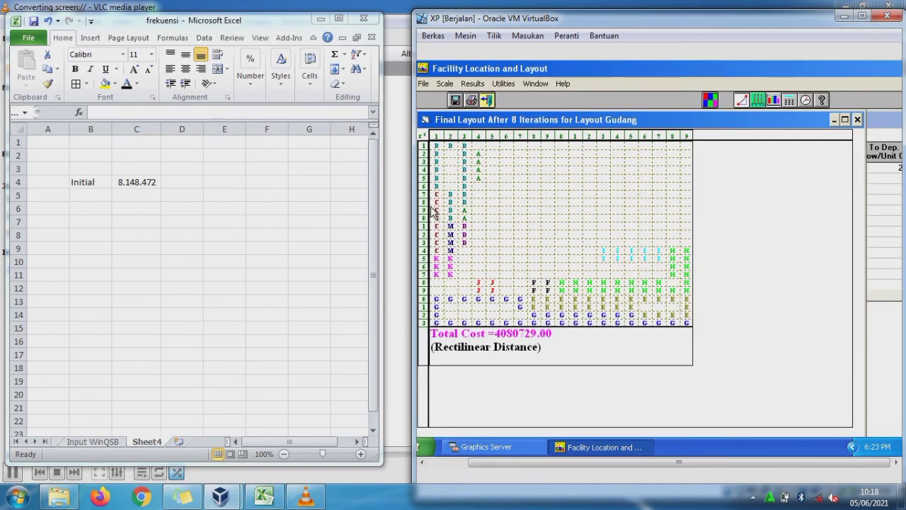
Record the iteration count on Excel's Sheet4, with Jumlah Iterasi in B5 and 8 kali in C5, and fit column B to its text
left_click(227, 196)
left_click(91, 195)
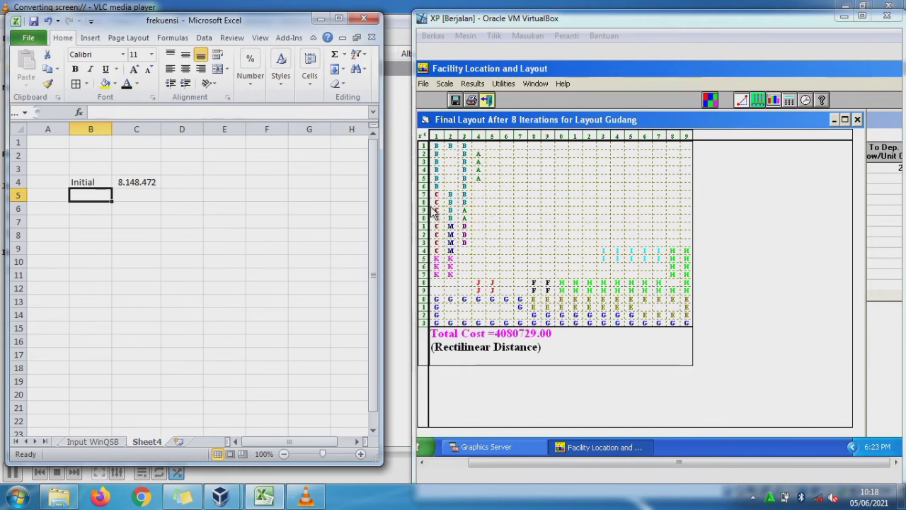
type("J")
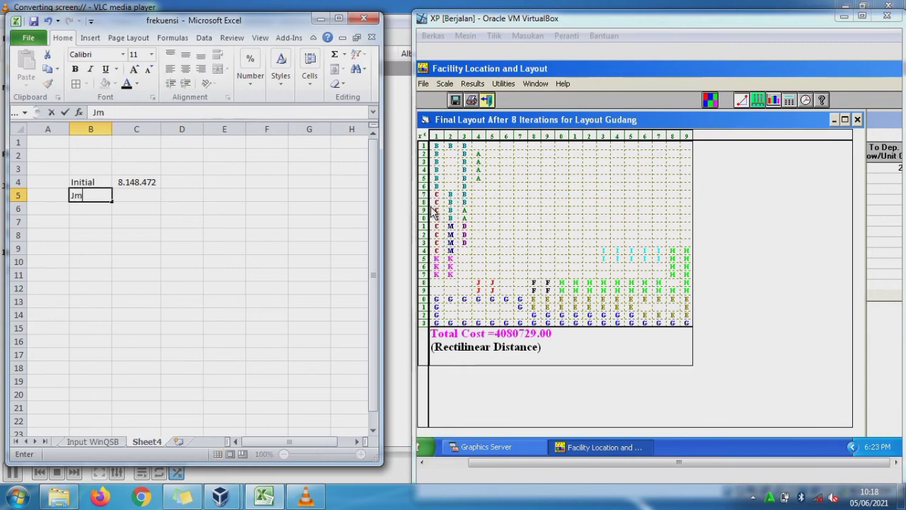
type("umlah Iterasi")
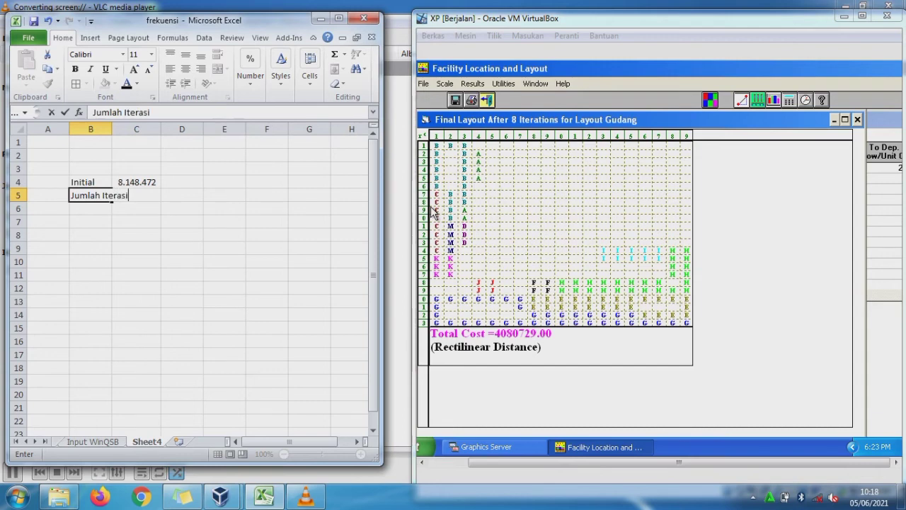
key("Tab")
type("9")
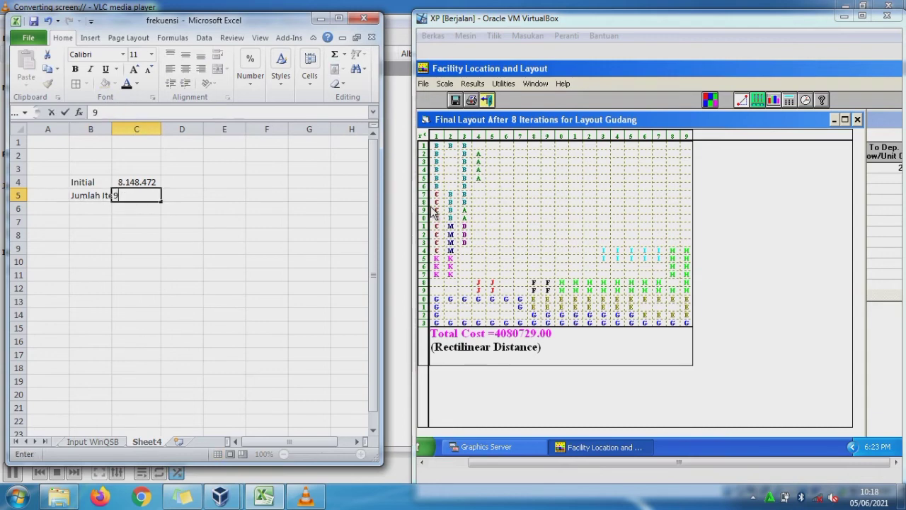
type(" kali")
key("Return")
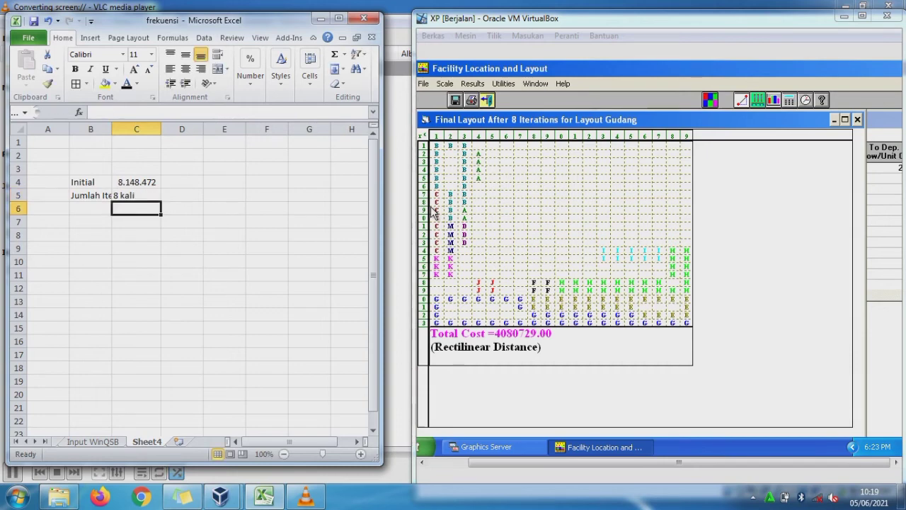
double_click(112, 129)
Dismiss the Windows color scheme prompt and record the final layout's total cost, with the label Final in B6 and 4080729 in C6
key("Left")
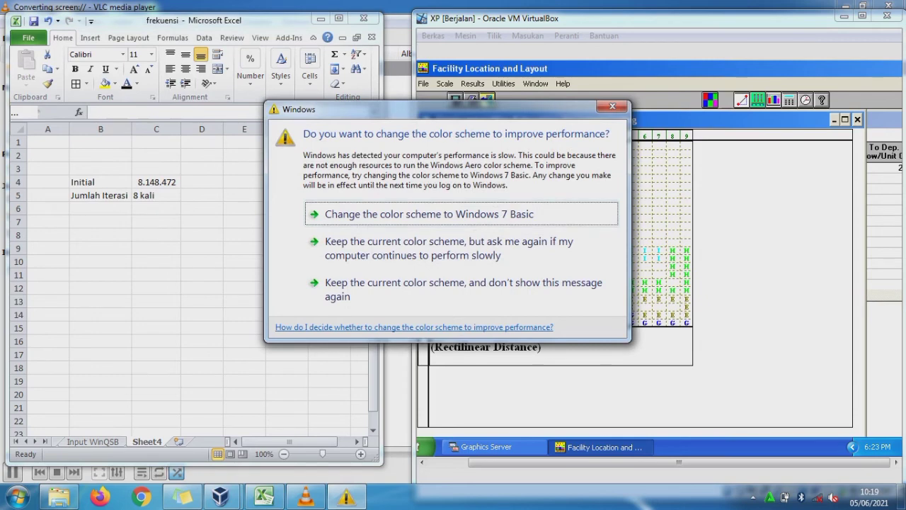
left_click(613, 106)
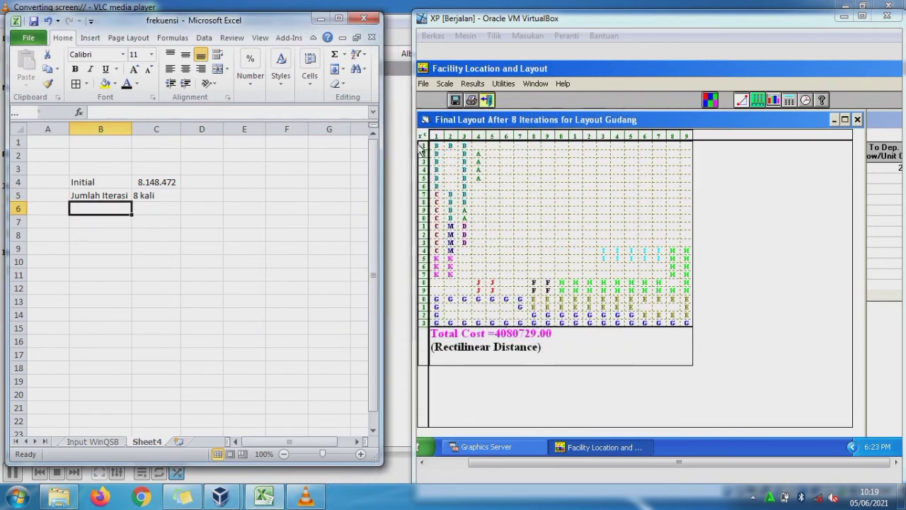
type("Final")
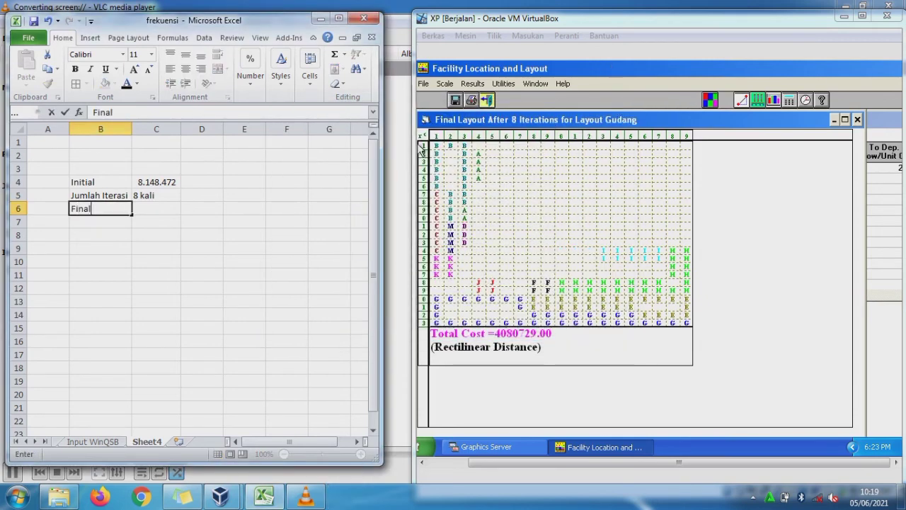
key("Tab")
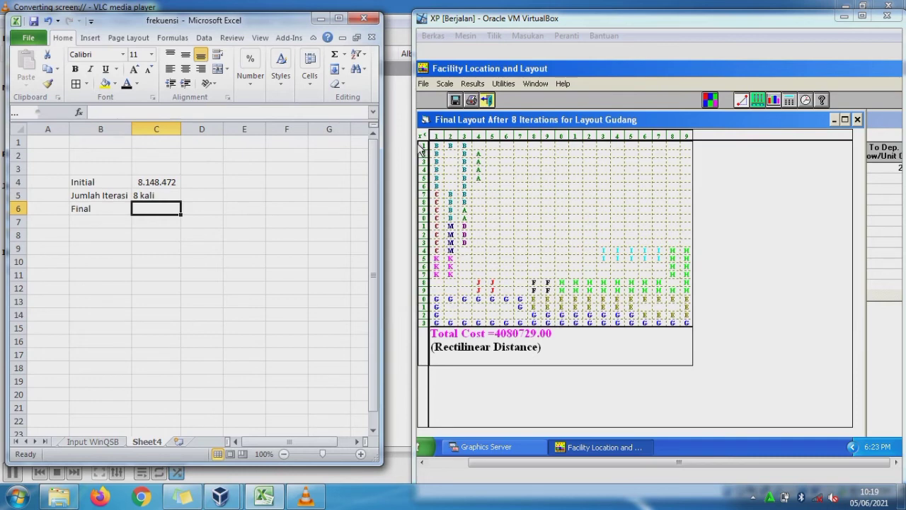
type("4")
key("BackSpace")
type("40")
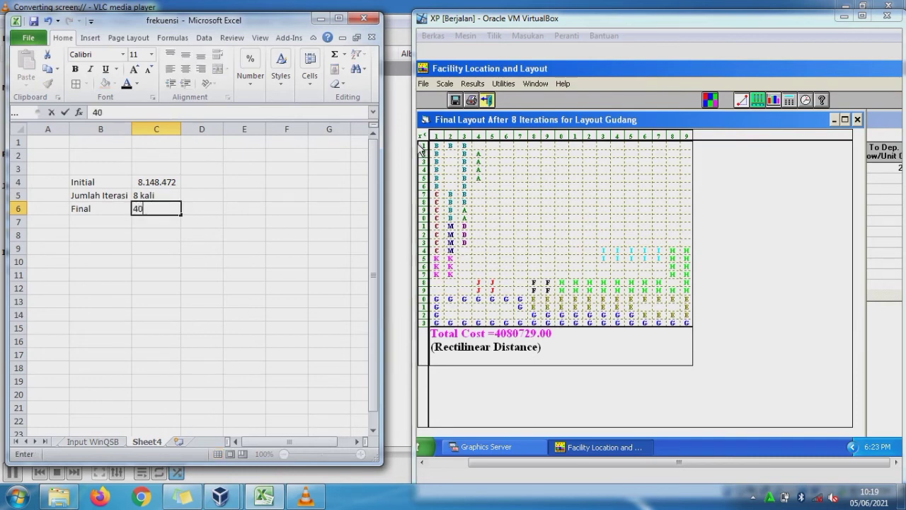
type("80729")
key("ctrl+Return")
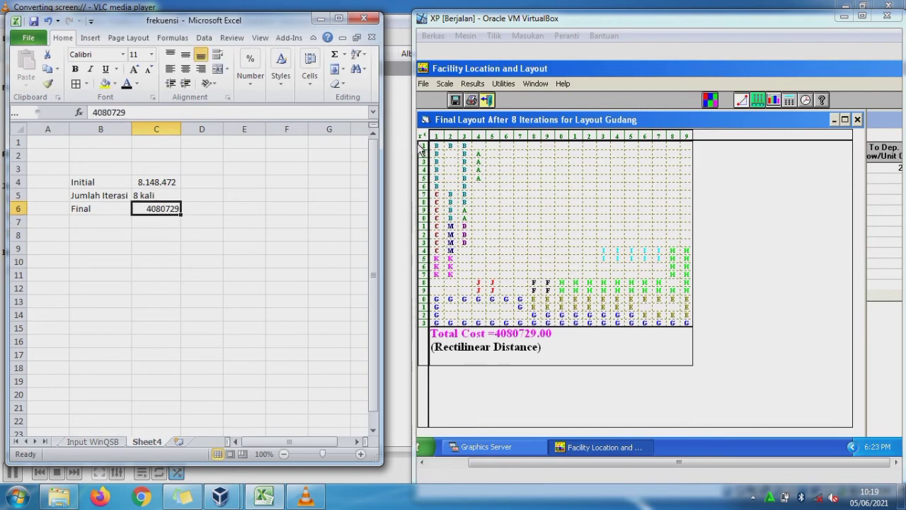
Format the final cost in C6 with thousands separators
left_click(250, 74)
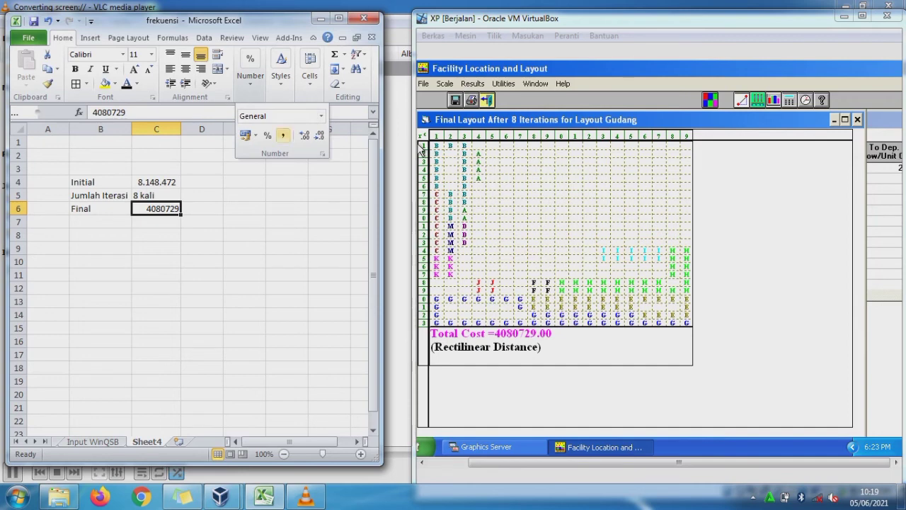
left_click(283, 134)
left_click(244, 222)
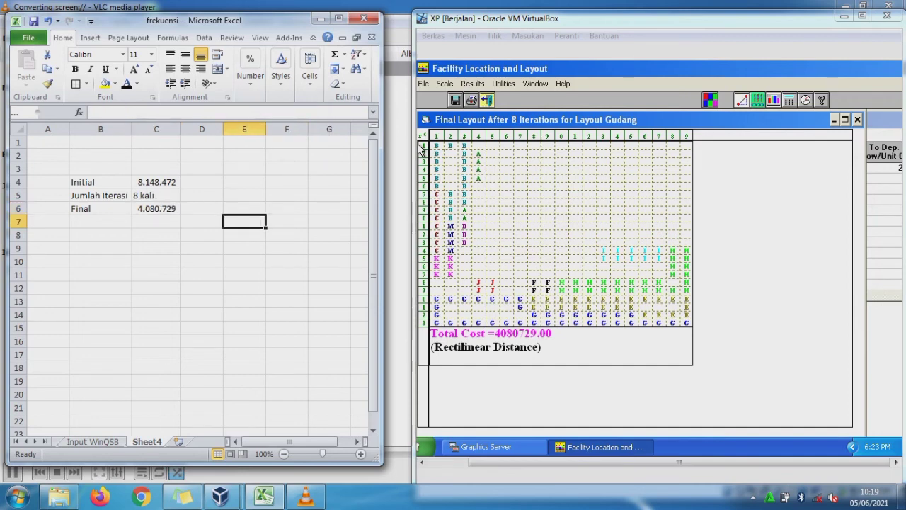
Compare the solved results in WinQSB by showing the initial layout and returning to the final layout
left_click(473, 84)
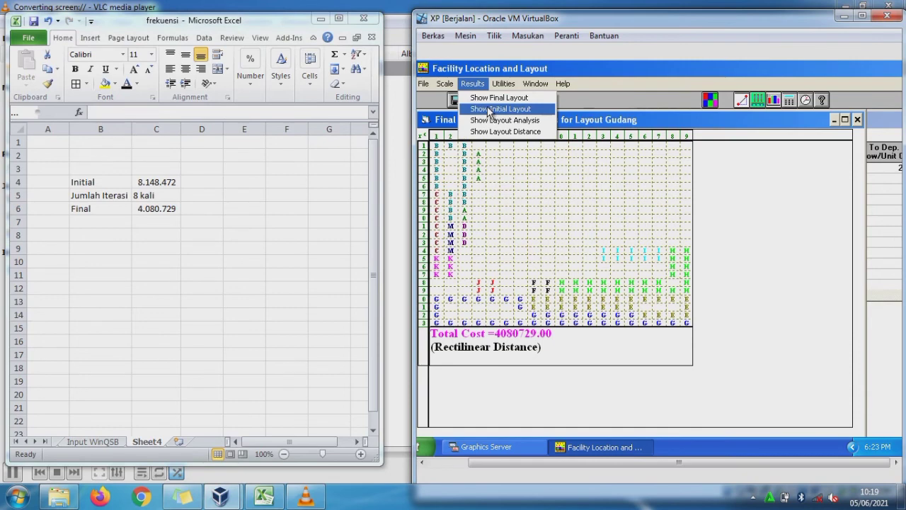
left_click(488, 109)
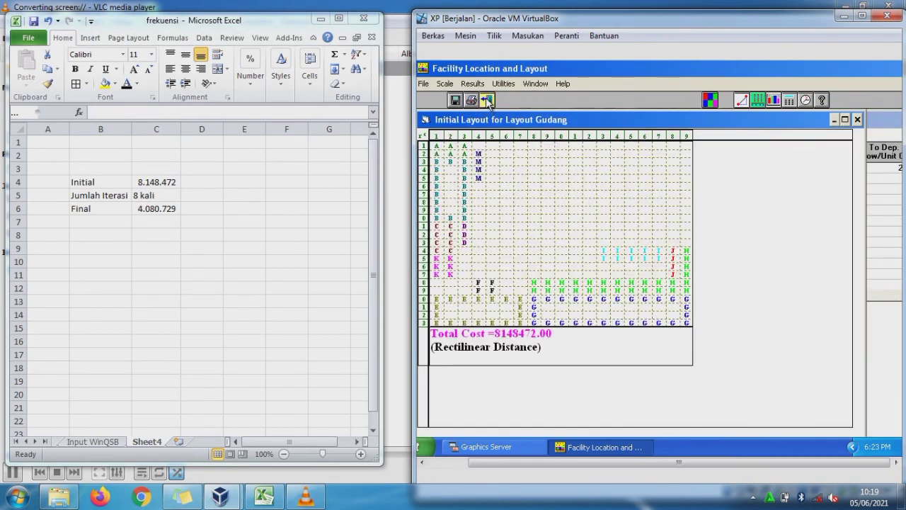
left_click(482, 86)
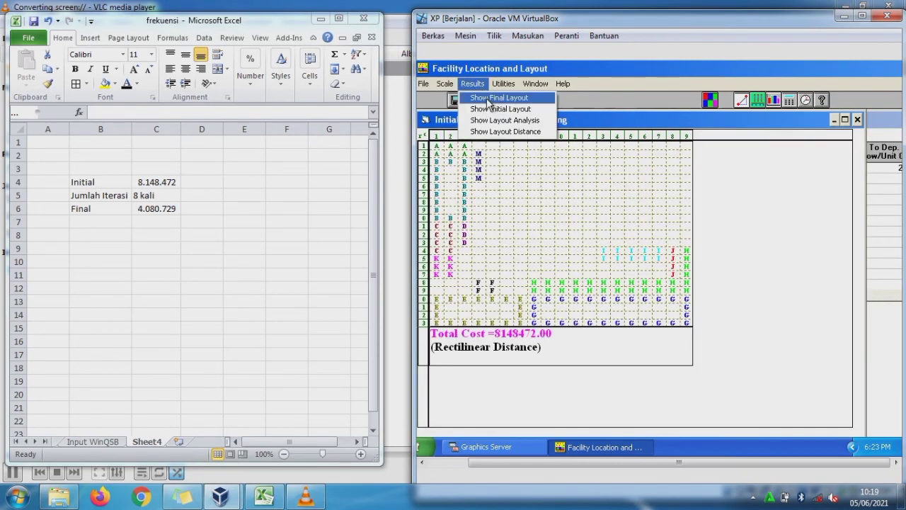
left_click(488, 98)
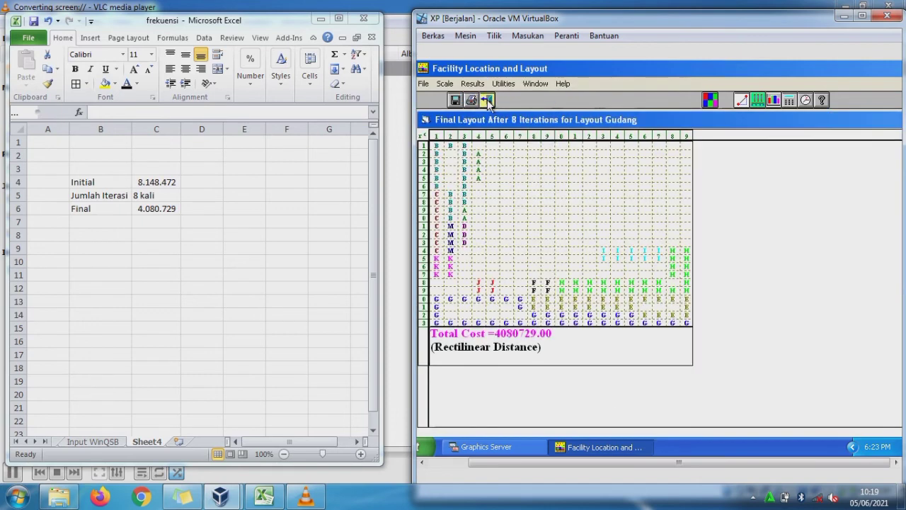
Show the layout analysis and the rectilinear distance table, arranging the windows so the whole distance table fits in view
left_click(484, 85)
left_click(487, 121)
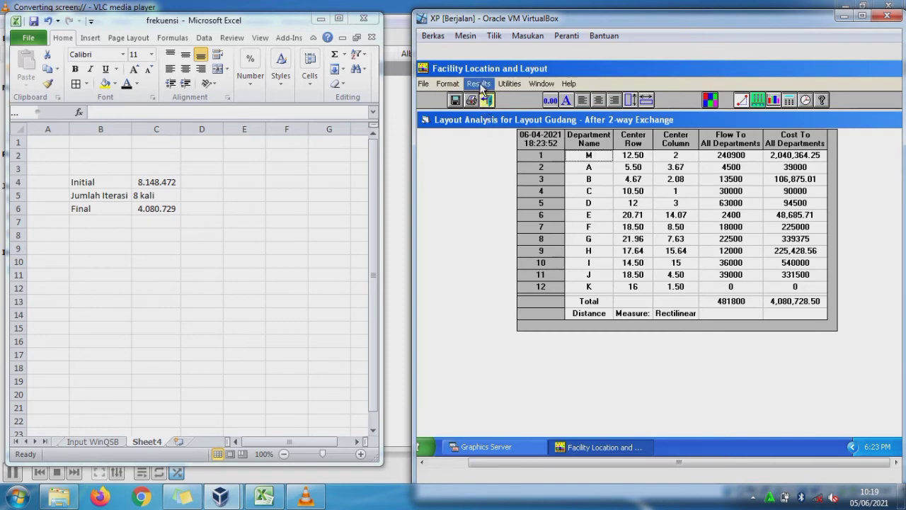
left_click(479, 84)
left_click(487, 131)
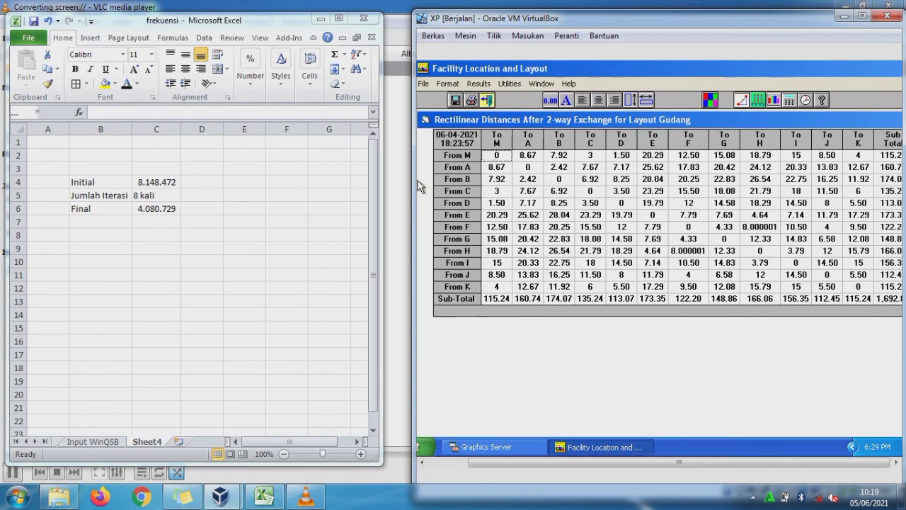
left_click_drag(415, 182, 357, 184)
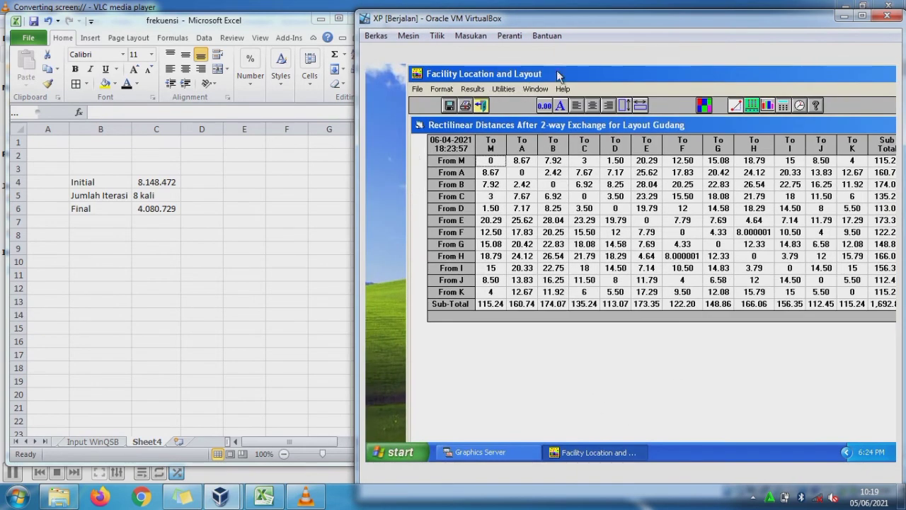
left_click_drag(560, 78, 516, 74)
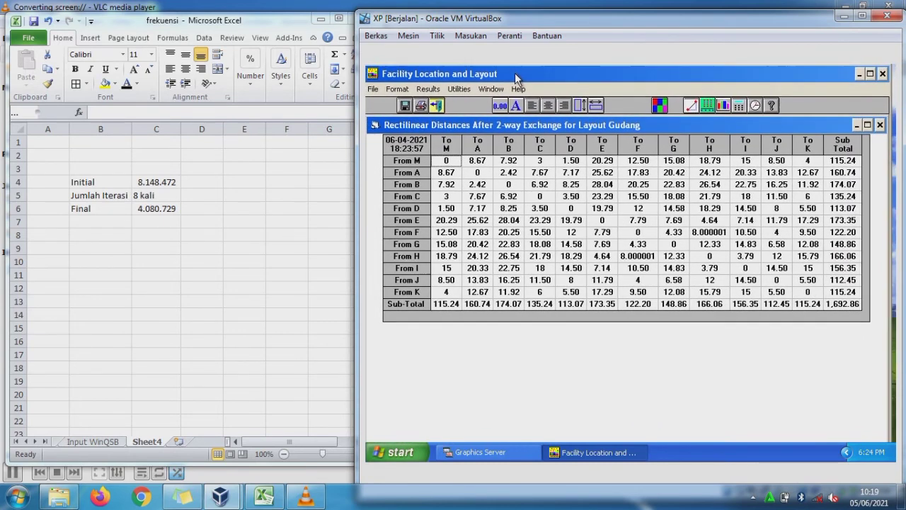
Close the result windows and solve the layout by exchanging 3 departments with rectilinear distance, showing the exchange iterations
left_click(880, 126)
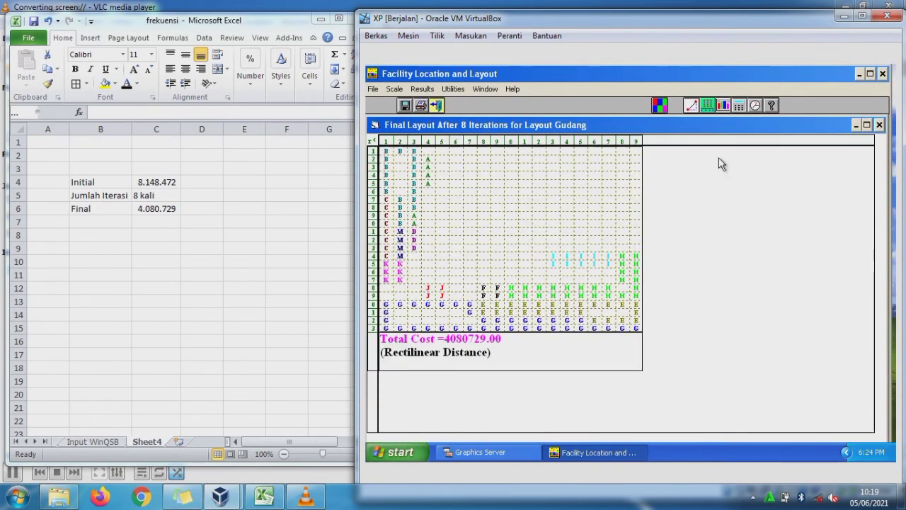
left_click(879, 125)
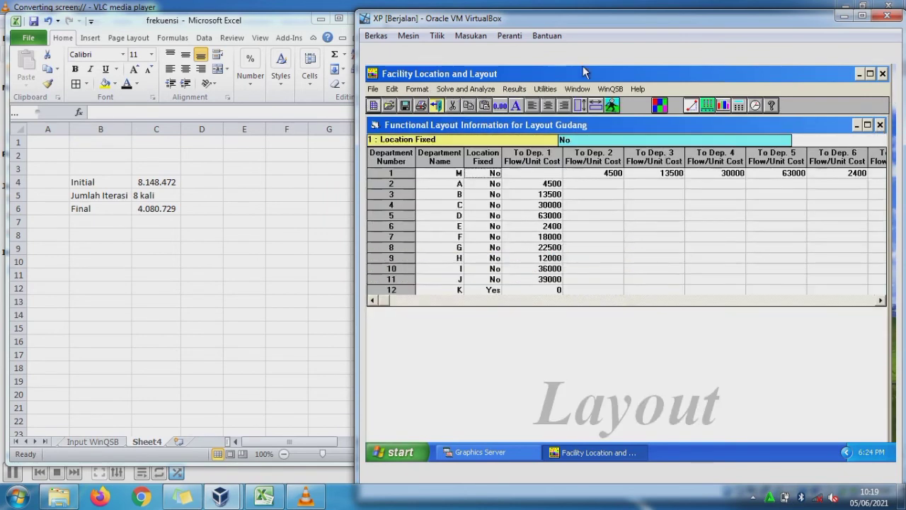
left_click(610, 106)
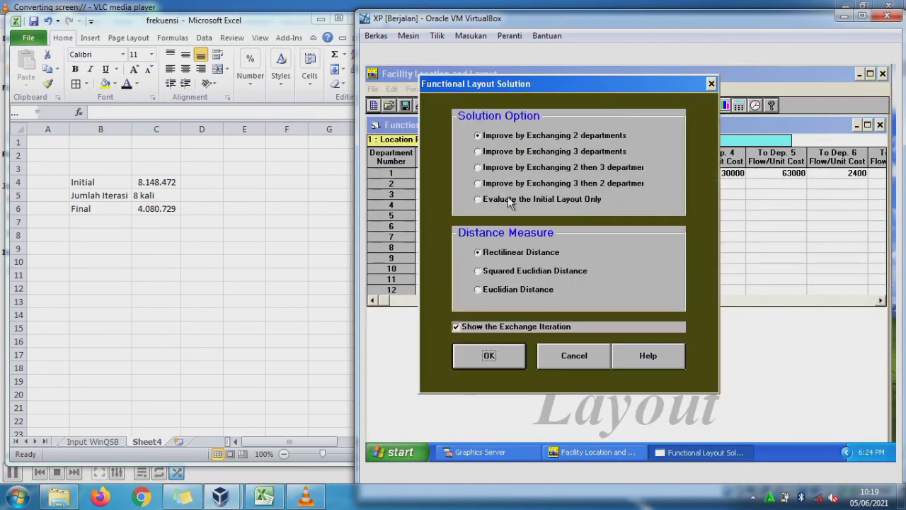
left_click(503, 153)
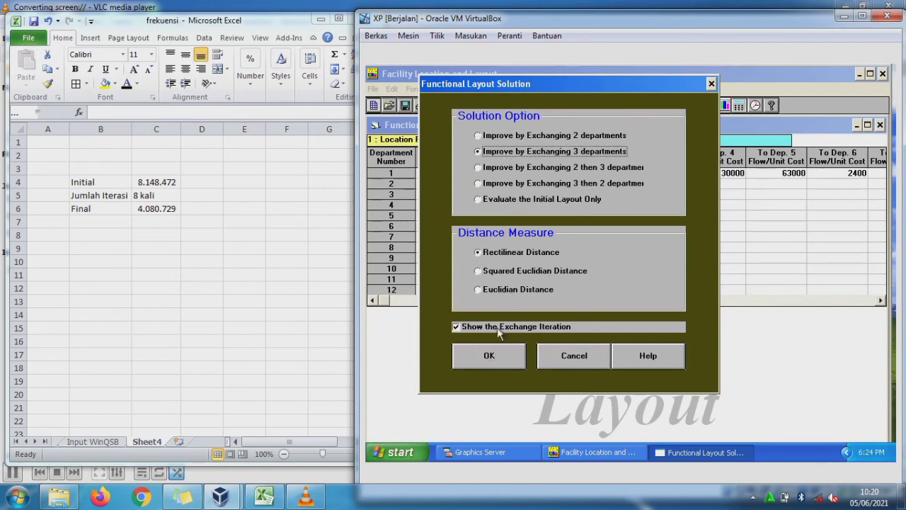
left_click(496, 346)
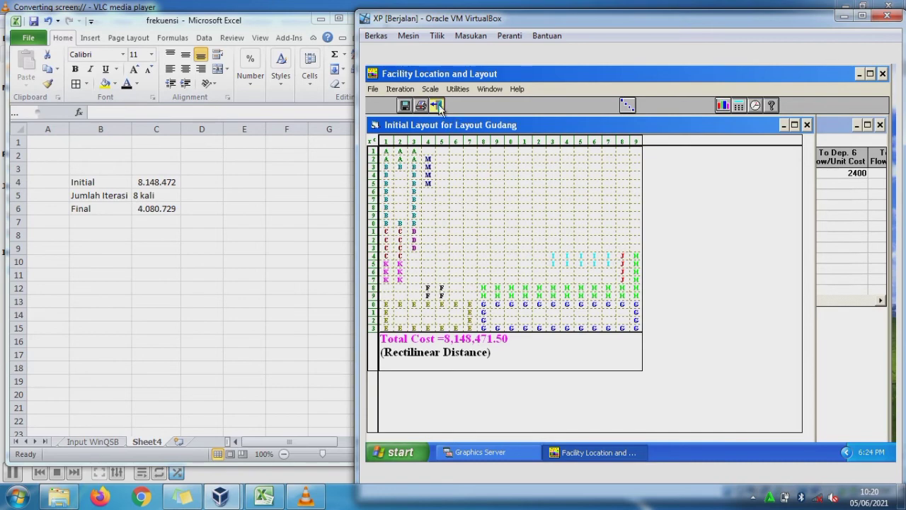
Advance the 3-department exchange through its first four iterations one at a time
left_click(400, 89)
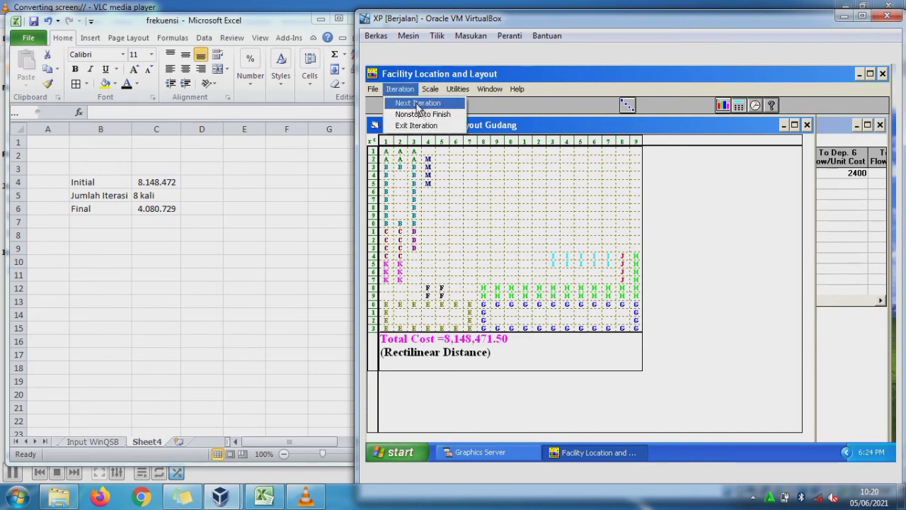
left_click(419, 105)
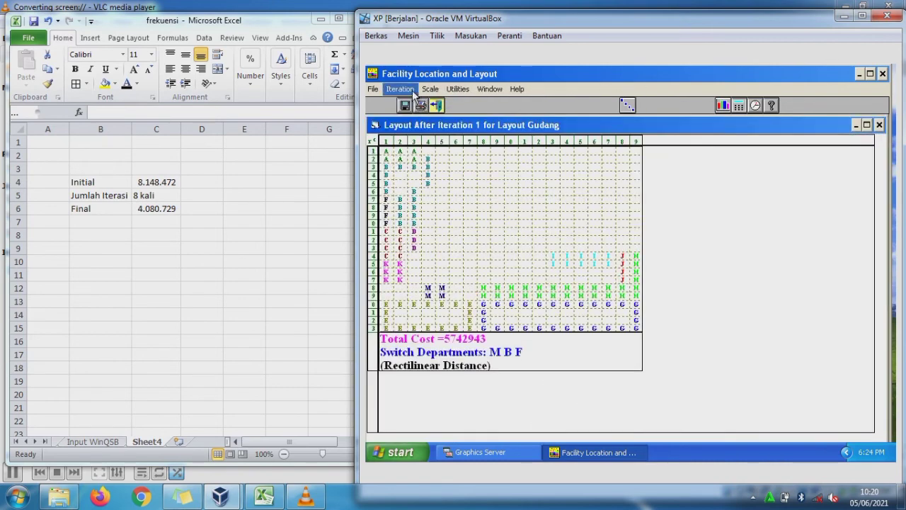
left_click(414, 90)
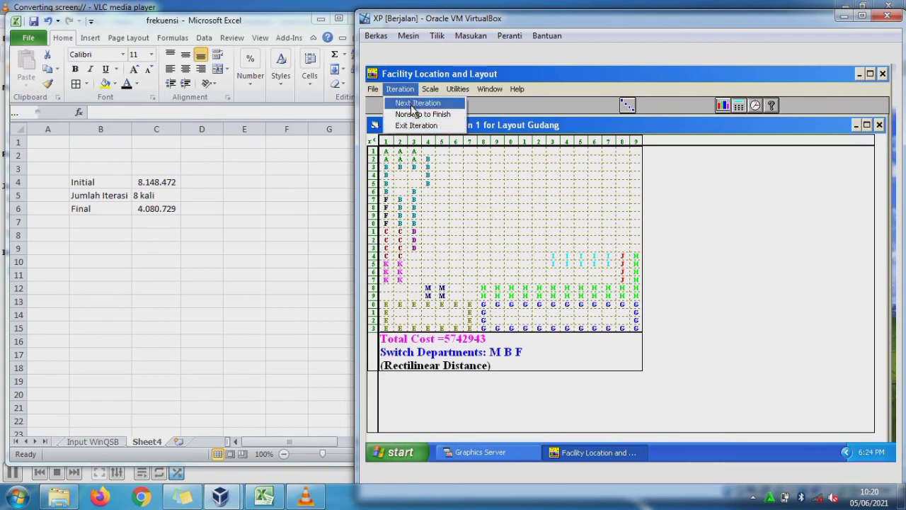
left_click(415, 104)
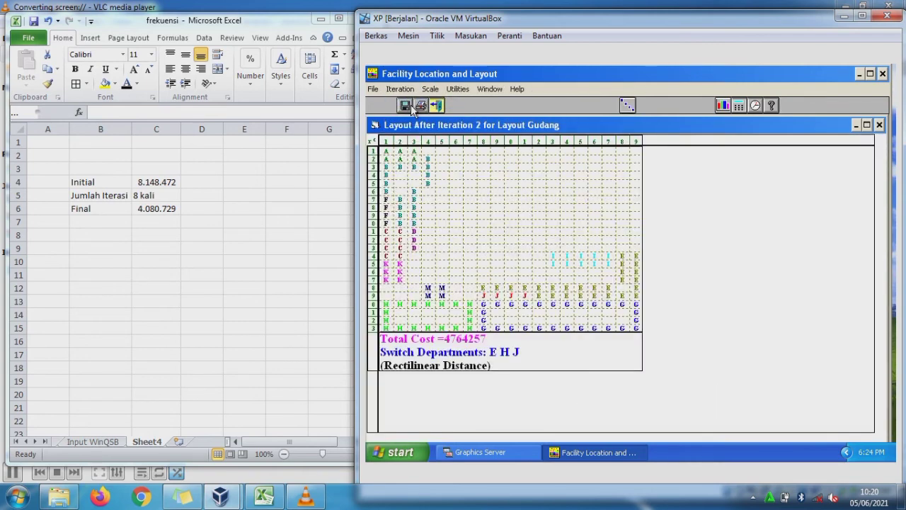
left_click(402, 90)
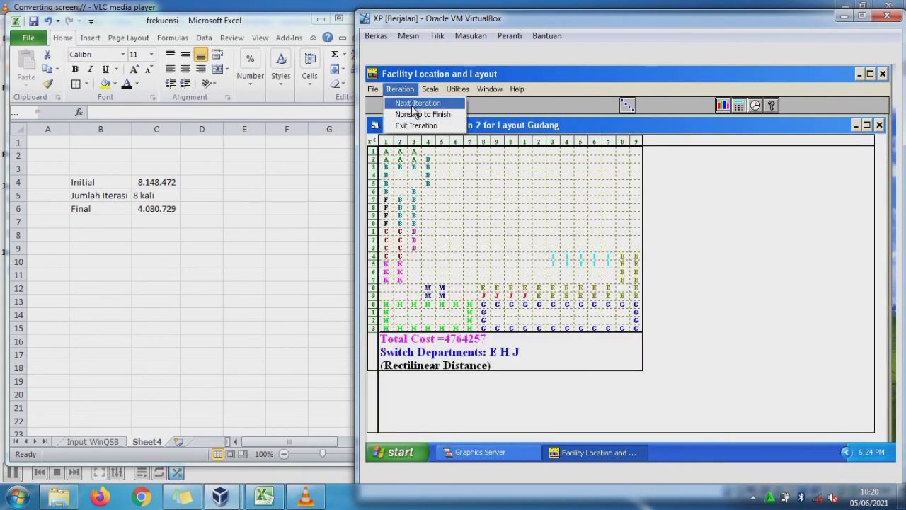
left_click(415, 106)
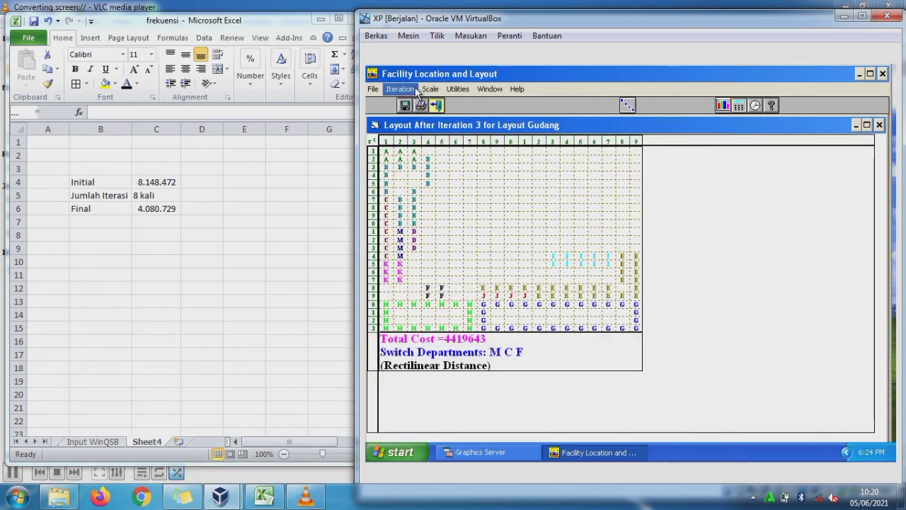
left_click(411, 89)
left_click(414, 105)
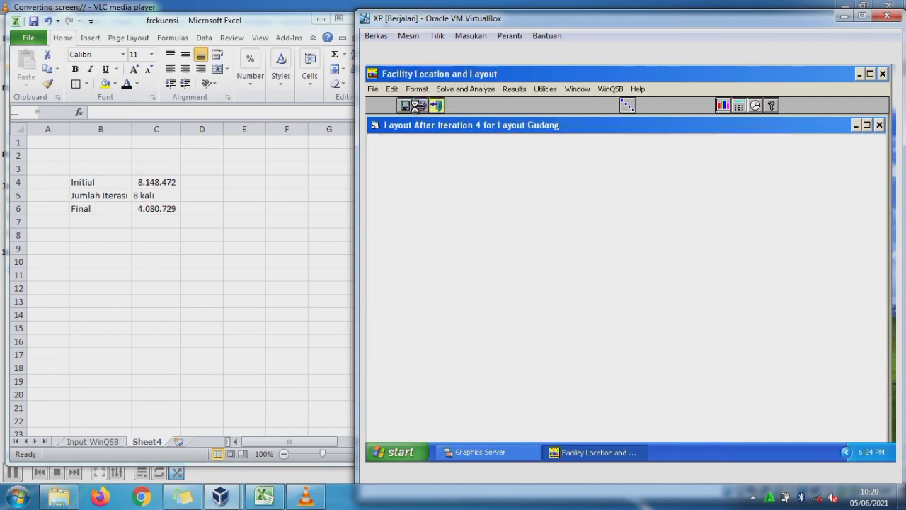
Run the remaining 3-department exchange iterations nonstop to the final layout
left_click(461, 90)
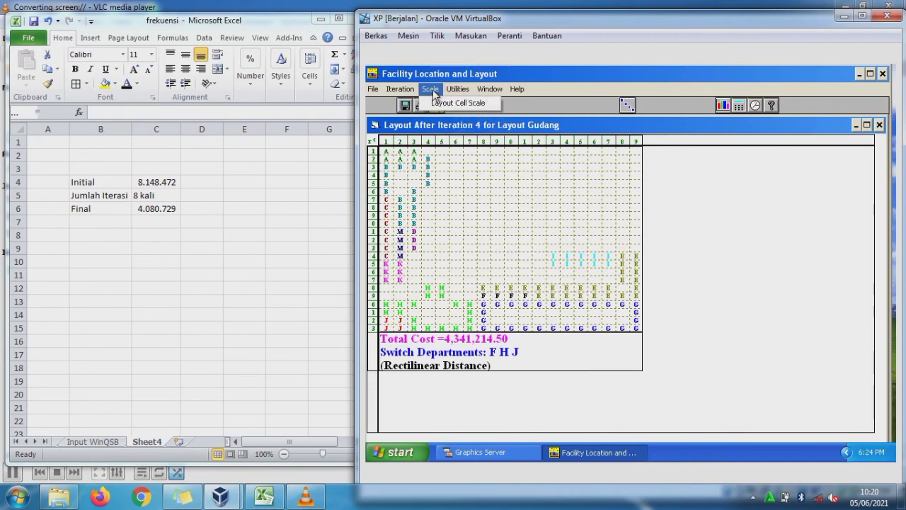
left_click(408, 92)
left_click(409, 92)
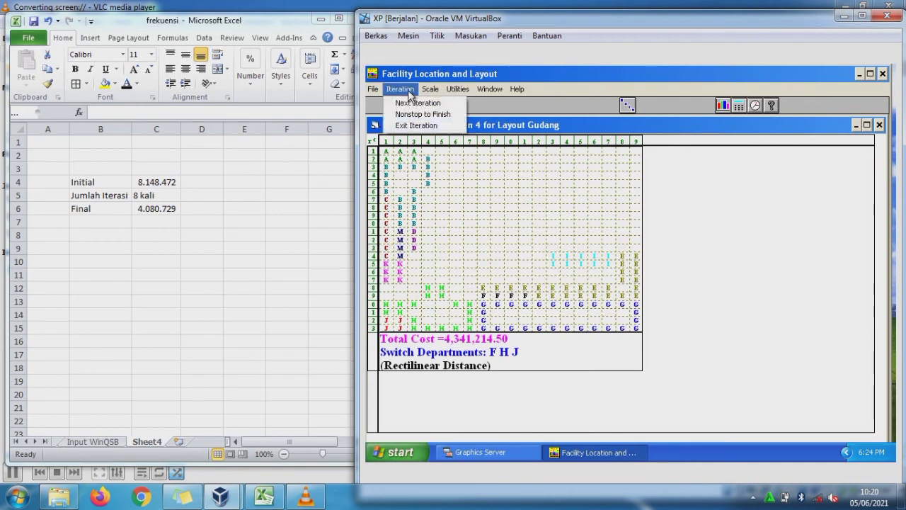
left_click(411, 115)
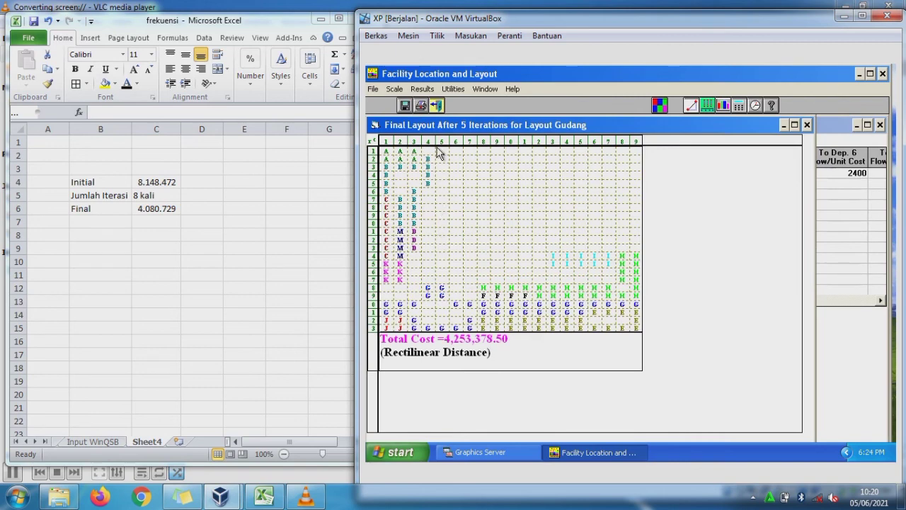
left_click(423, 90)
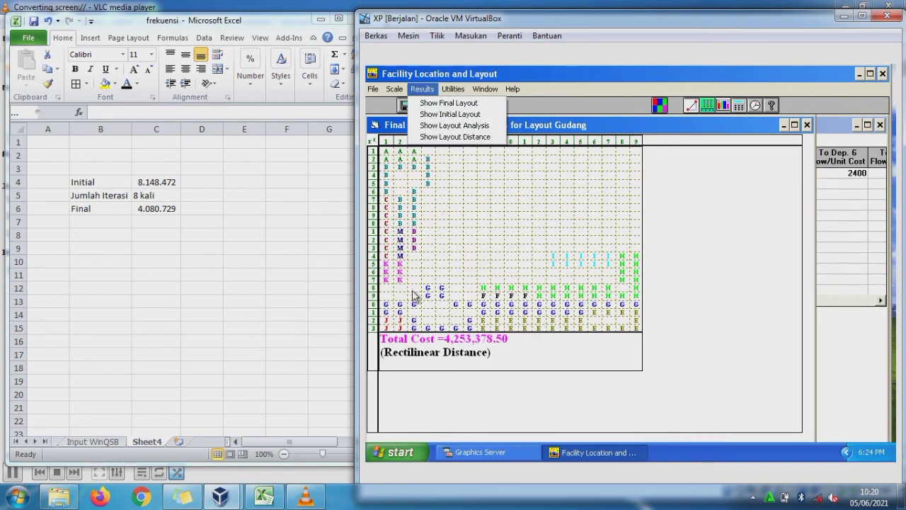
Switch to Excel and record the 3-department exchange's final cost, 4.253.378, in C8
left_click(245, 222)
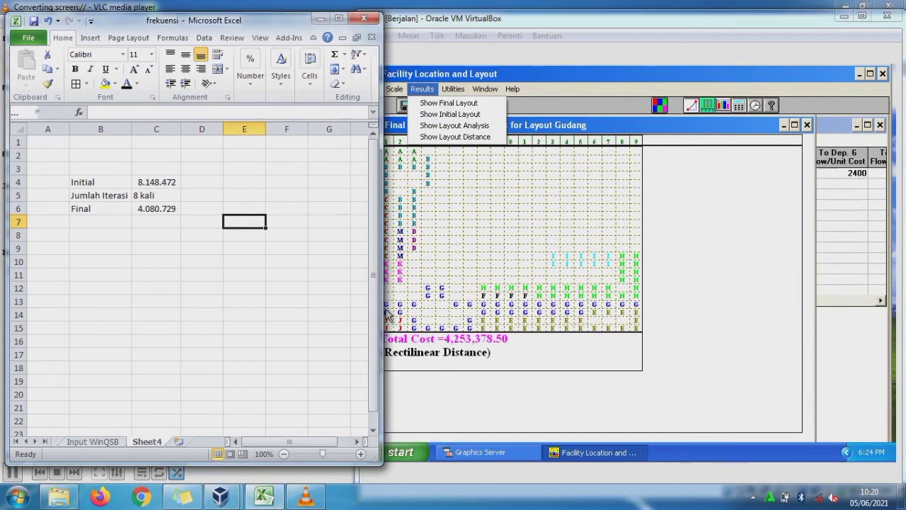
left_click(157, 235)
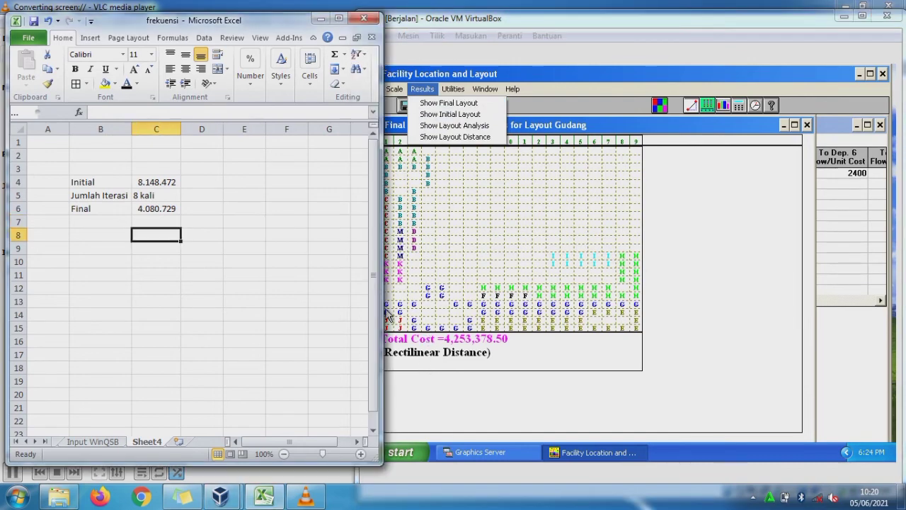
type("4")
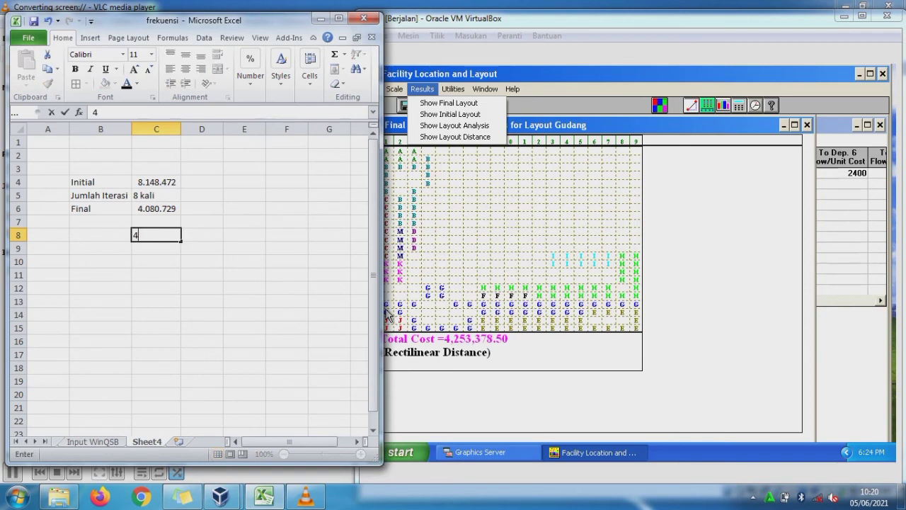
type(".253.378")
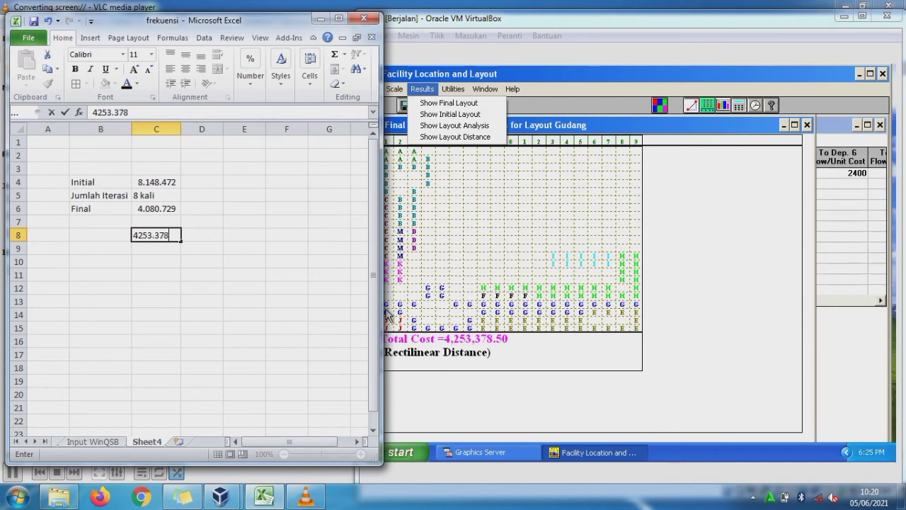
key("Up")
key("Down")
key("Left")
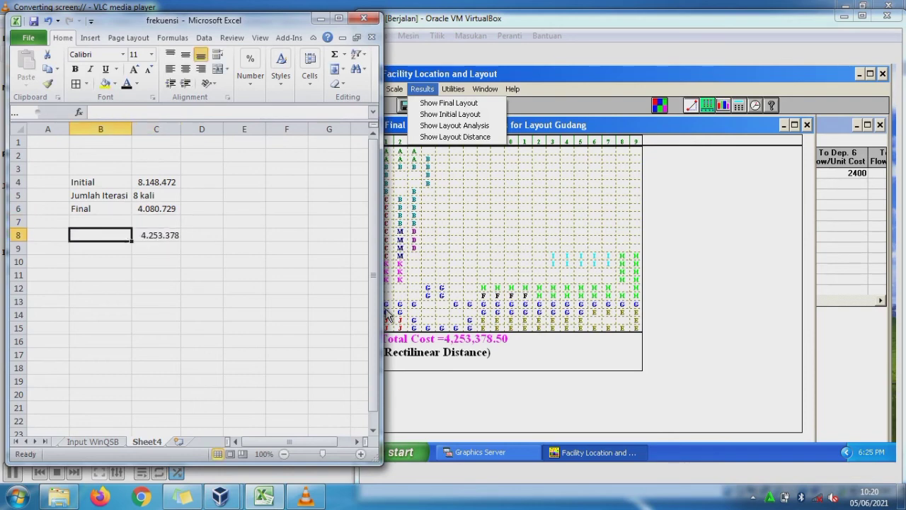
Label the two final costs in column D with "2 Dpeartemen" in D6 and "3 Departemen" in D8
key("Right")
key("Right")
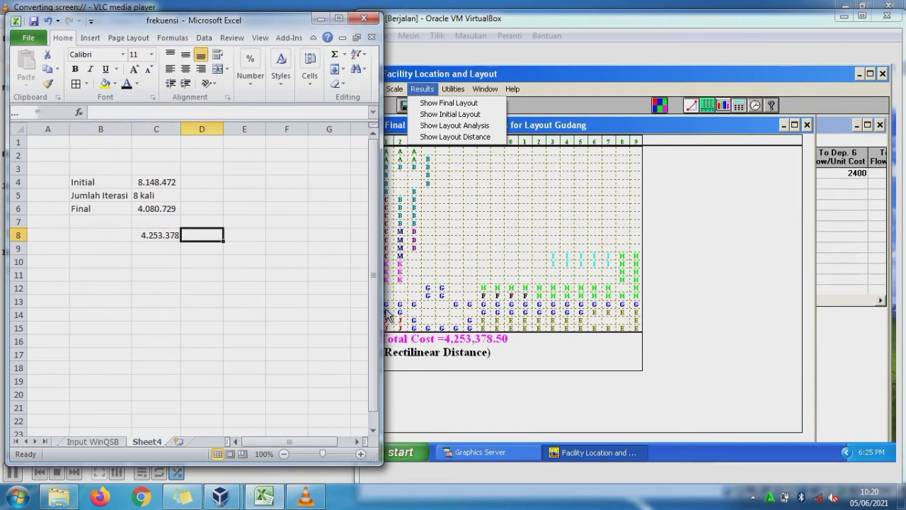
key("Up")
key("Up")
type("2")
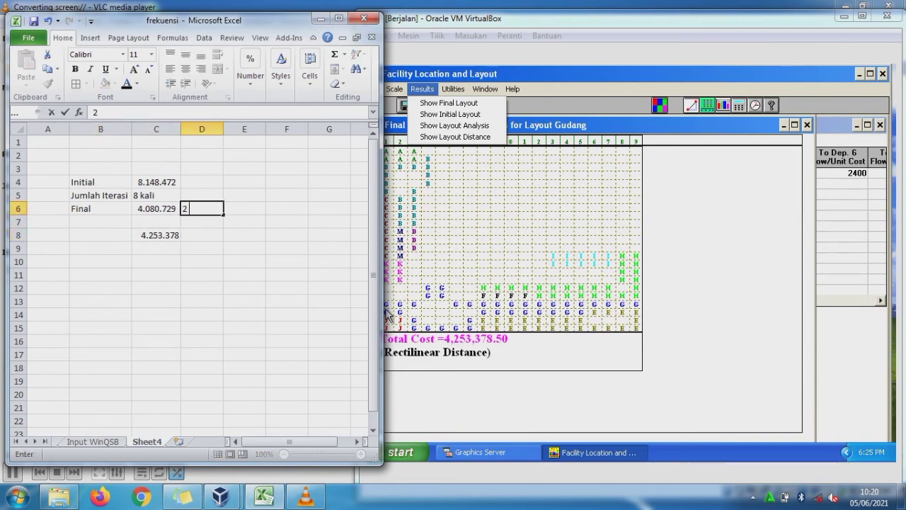
type(" Dpeartemen")
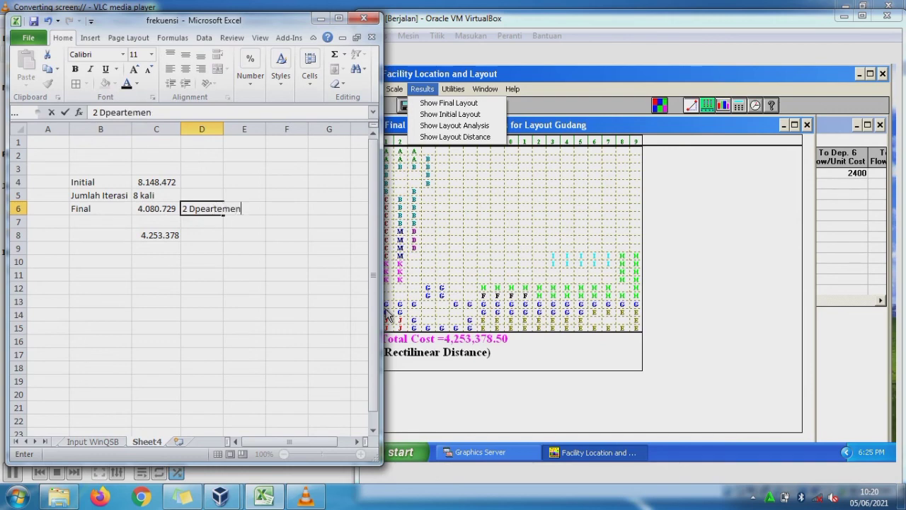
key("Return")
key("Return")
type("3 Dpe")
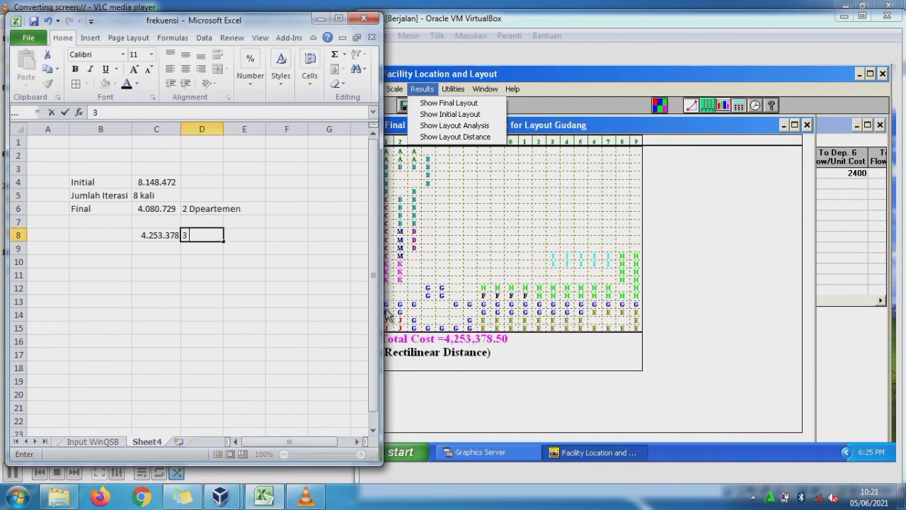
key("BackSpace")
key("BackSpace")
type("epartemen")
key("Return")
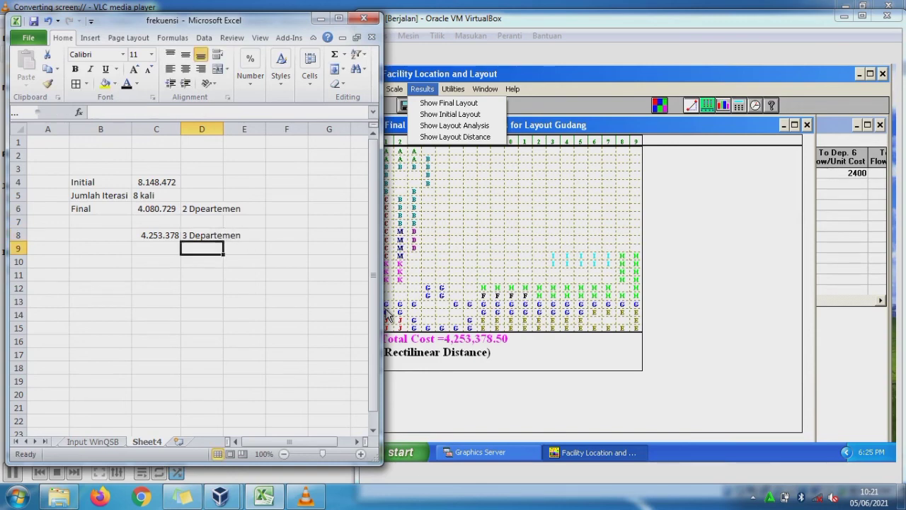
Fill B8 with a formula that repeats the "Final" label from B6
key("Up")
key("Left")
key("Left")
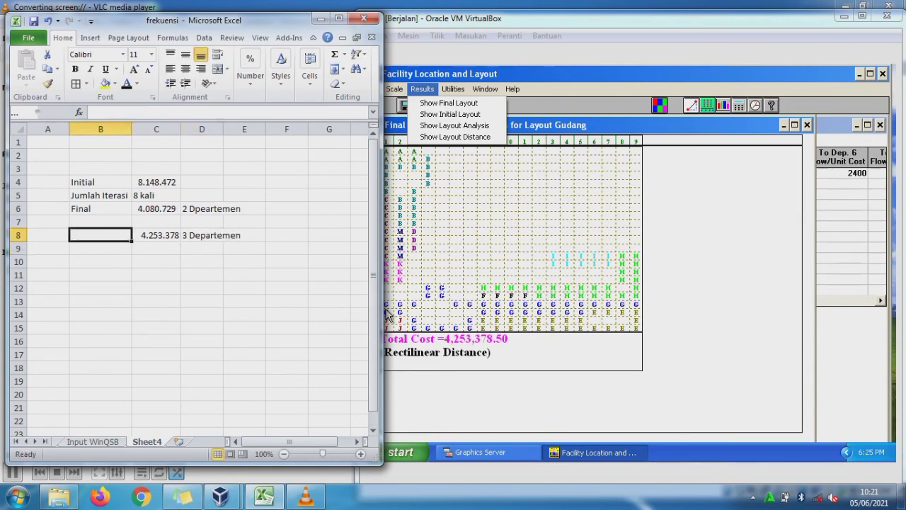
type("=")
key("Up")
key("Up")
key("Return")
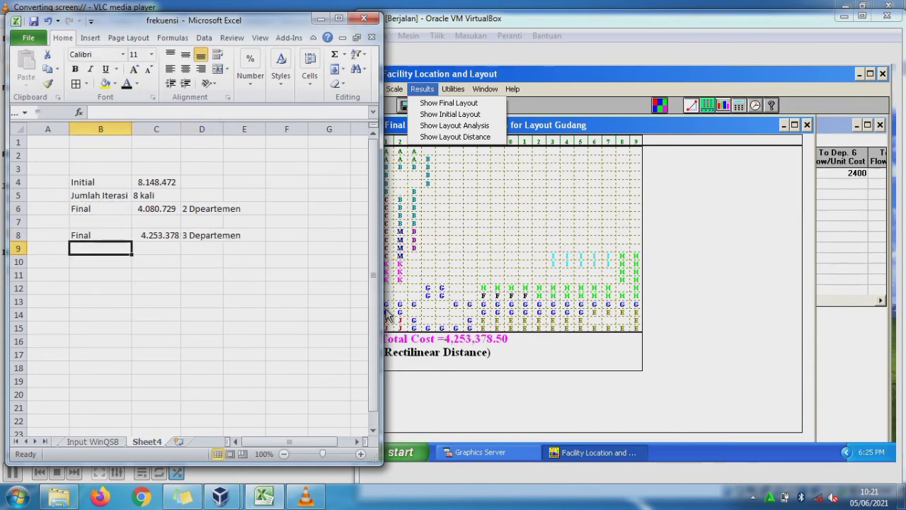
In WinQSB, close the final layout, solve by exchanging 2 then 3 departments with rectilinear distance, and run the iterations nonstop to the finish
left_click(579, 324)
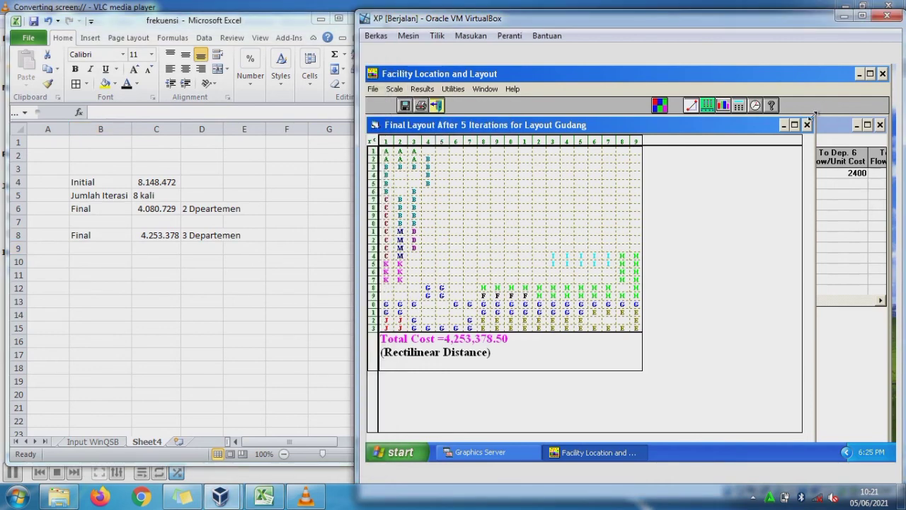
left_click(806, 125)
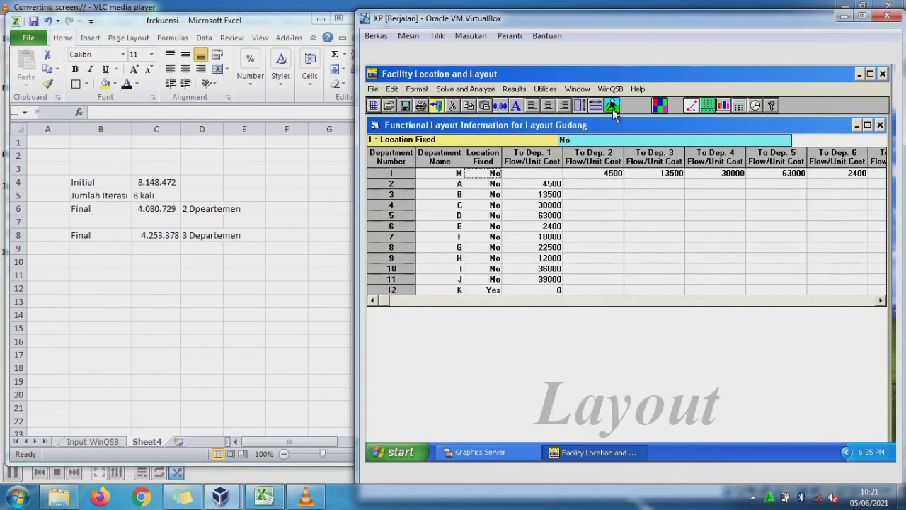
left_click(612, 107)
left_click(565, 166)
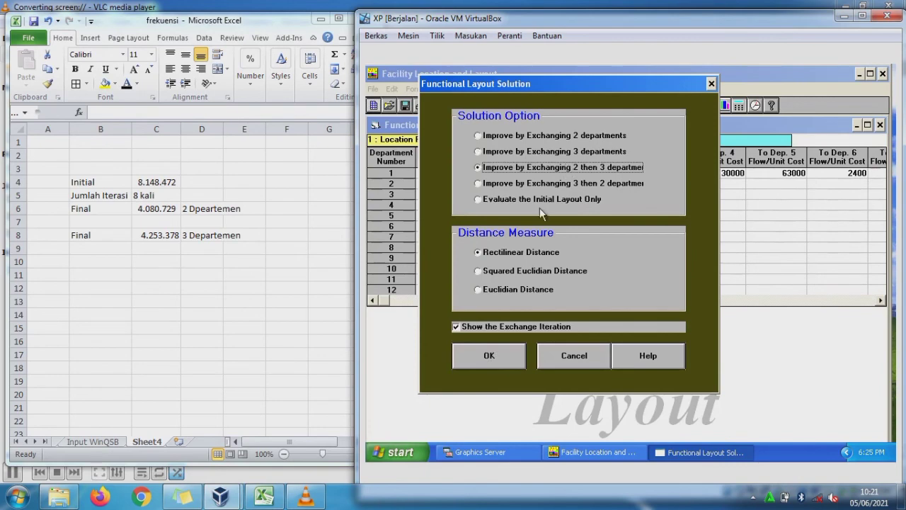
left_click(491, 353)
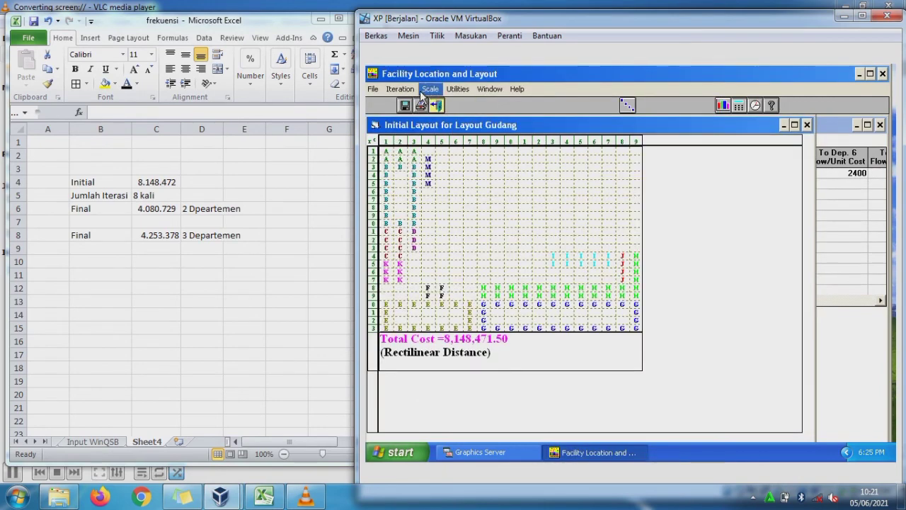
left_click(400, 88)
left_click(418, 111)
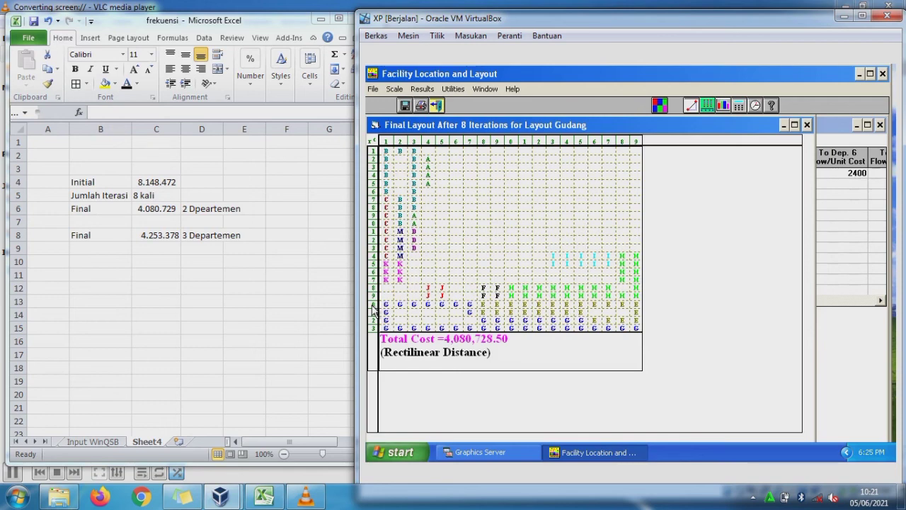
In Excel, record the new final cost 4080729 in C10 and format it with thousands separators
left_click(283, 305)
left_click(155, 261)
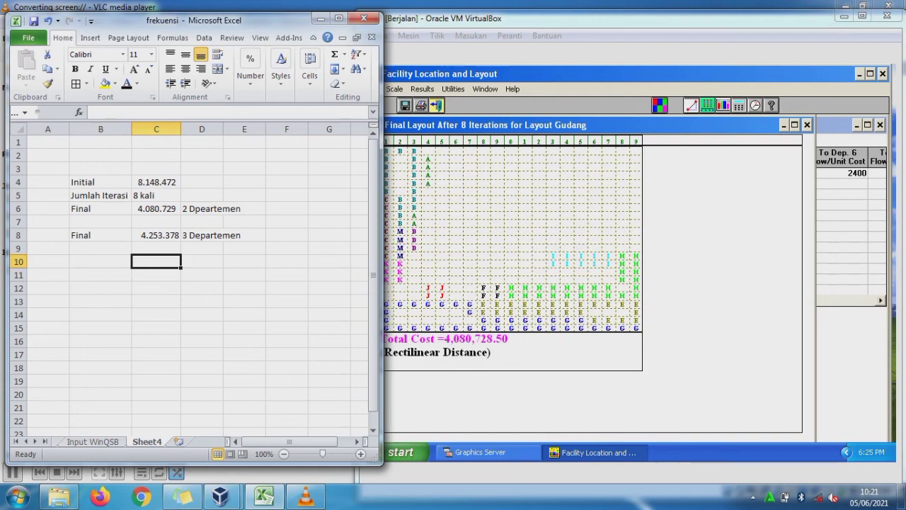
type("40")
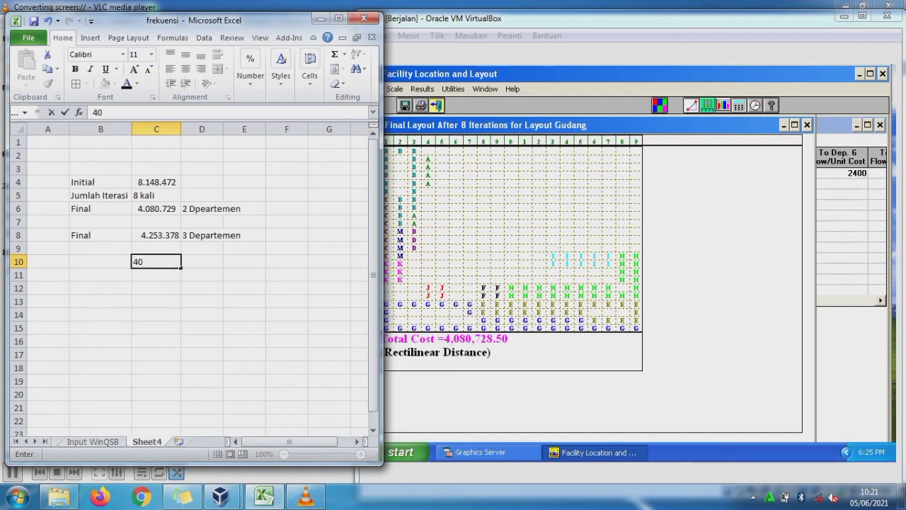
type("80729")
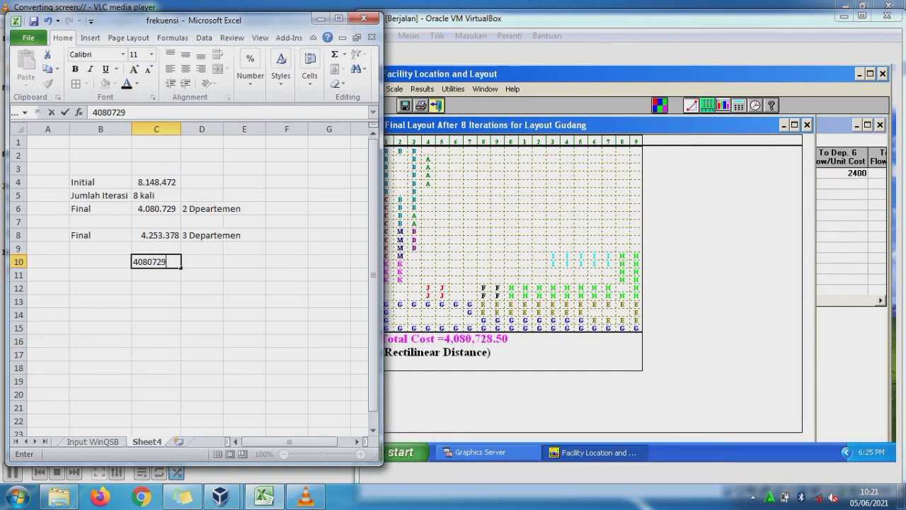
key("ctrl+Return")
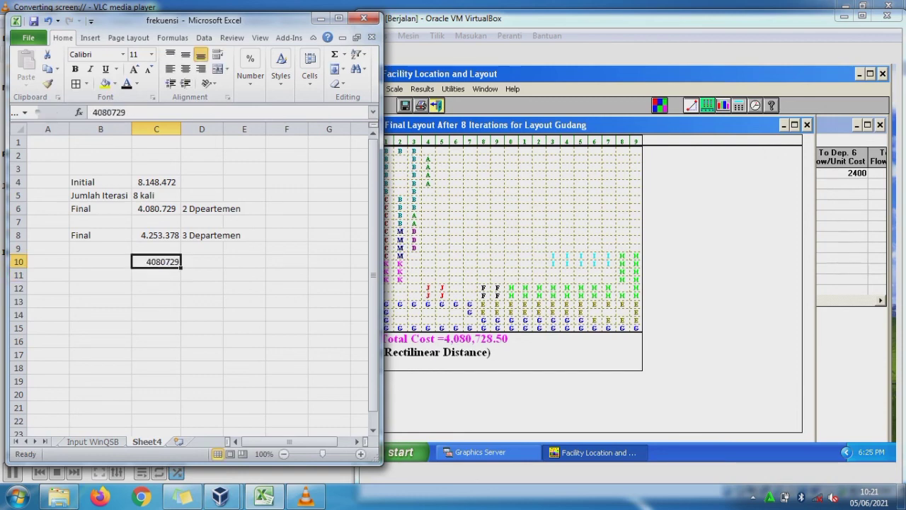
left_click(250, 68)
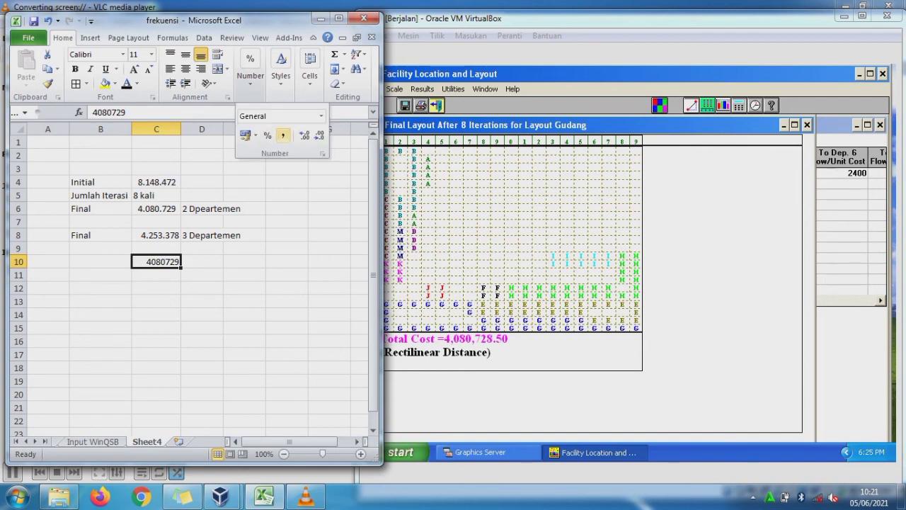
left_click(284, 134)
In WinQSB, close the final layout, solve by exchanging 3 then 2 departments with rectilinear distance, and run the iterations nonstop to the finish
left_click(393, 249)
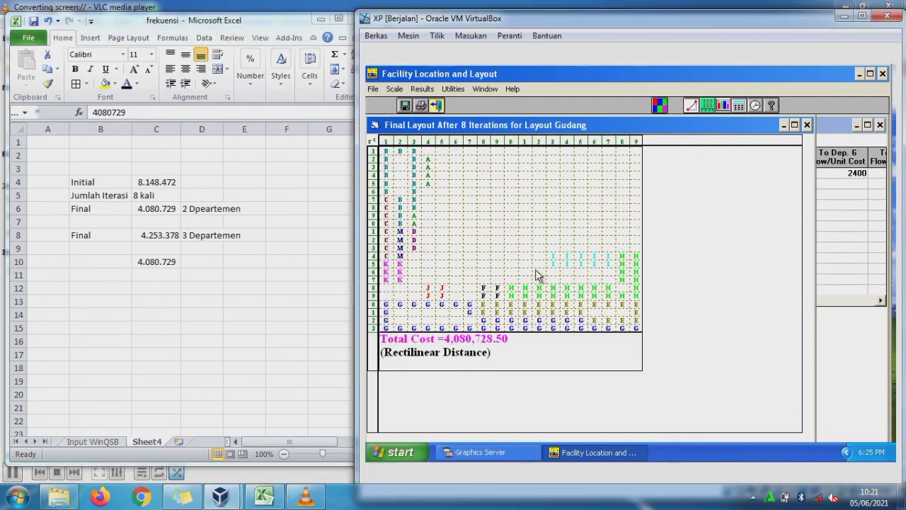
left_click(807, 125)
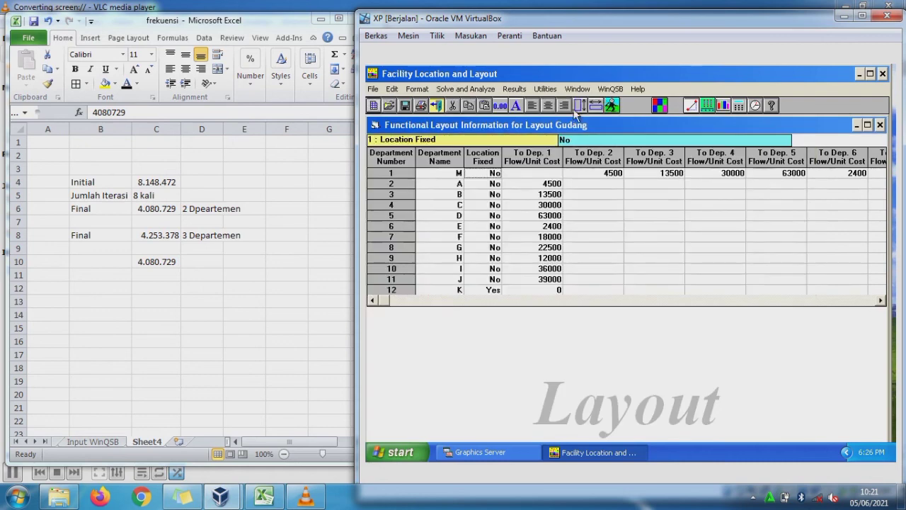
left_click(607, 106)
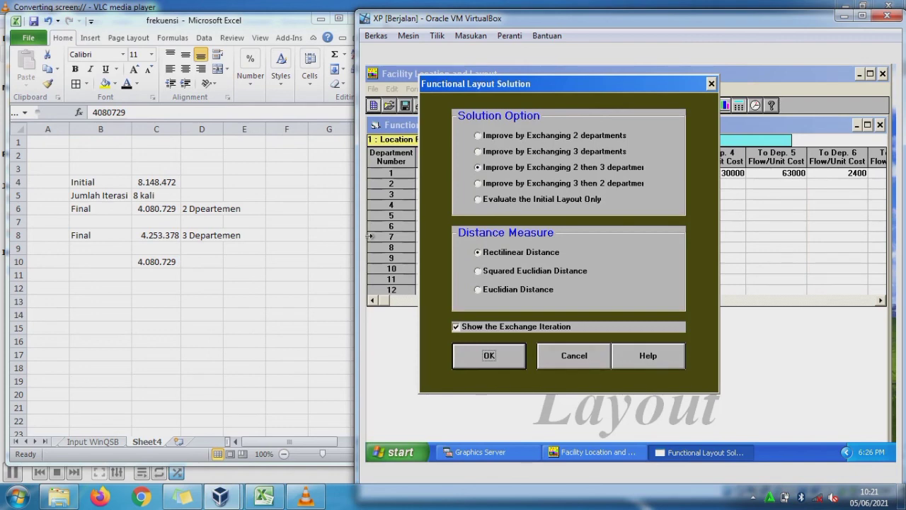
left_click(487, 186)
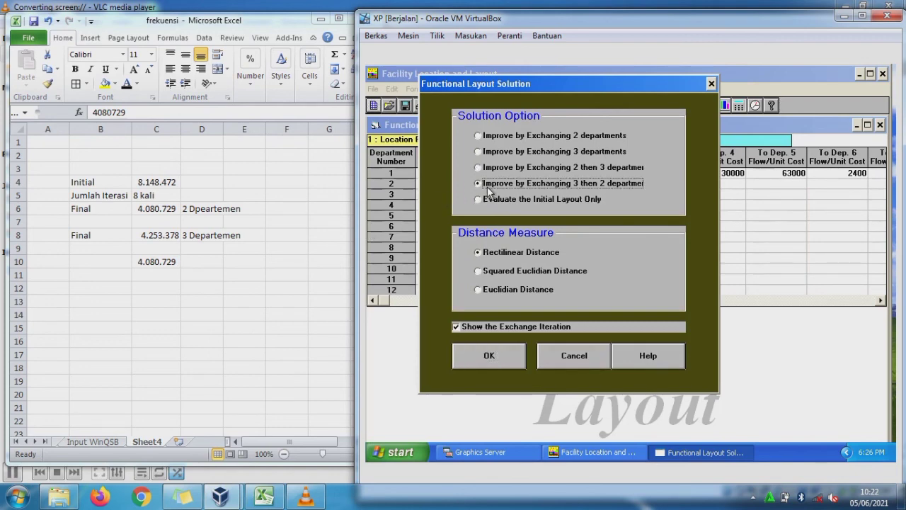
left_click(486, 348)
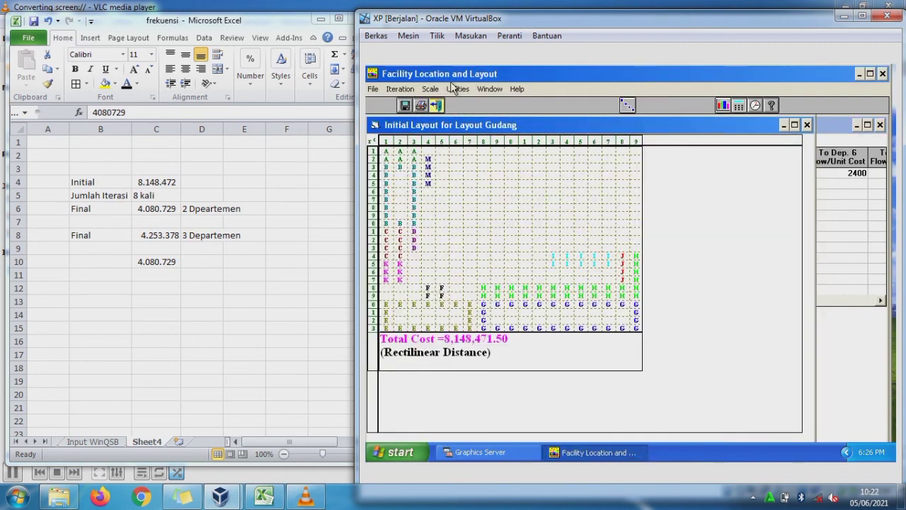
left_click(402, 89)
left_click(422, 114)
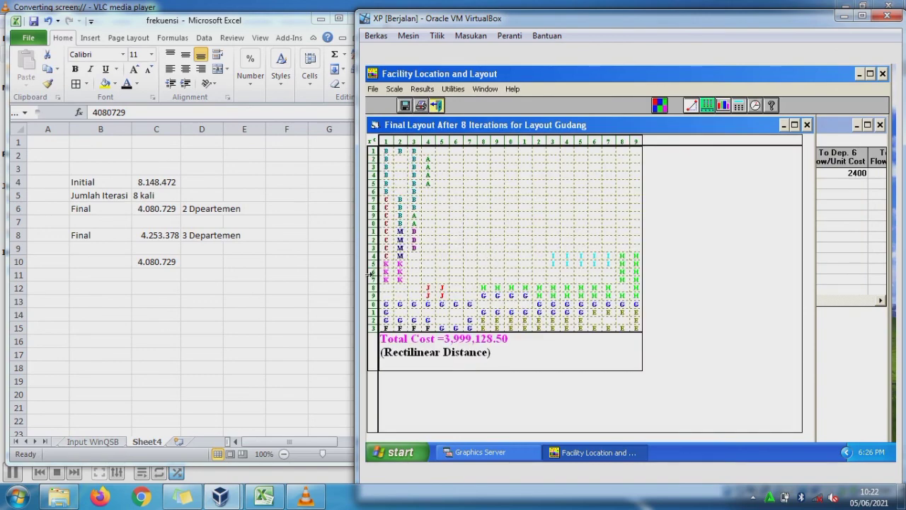
In Excel, record the new final cost 3999128 in C12
key("alt+Tab")
left_click(156, 287)
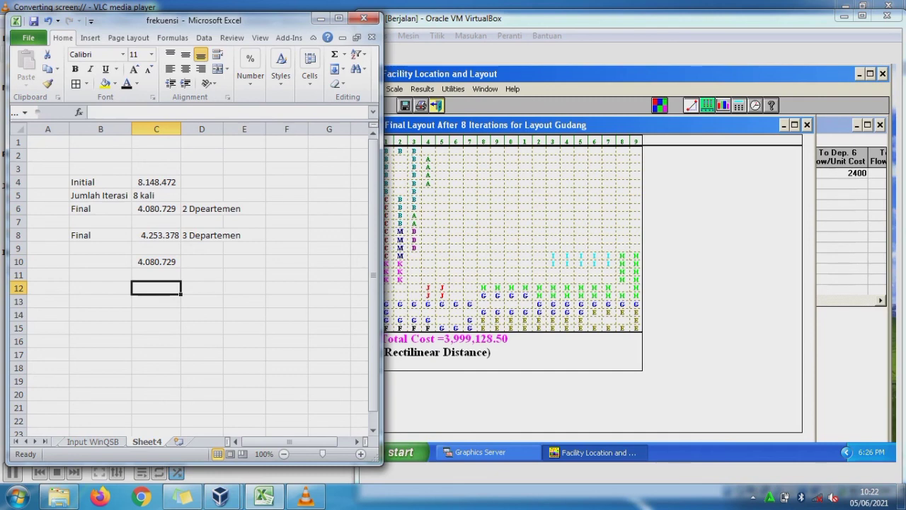
type("399")
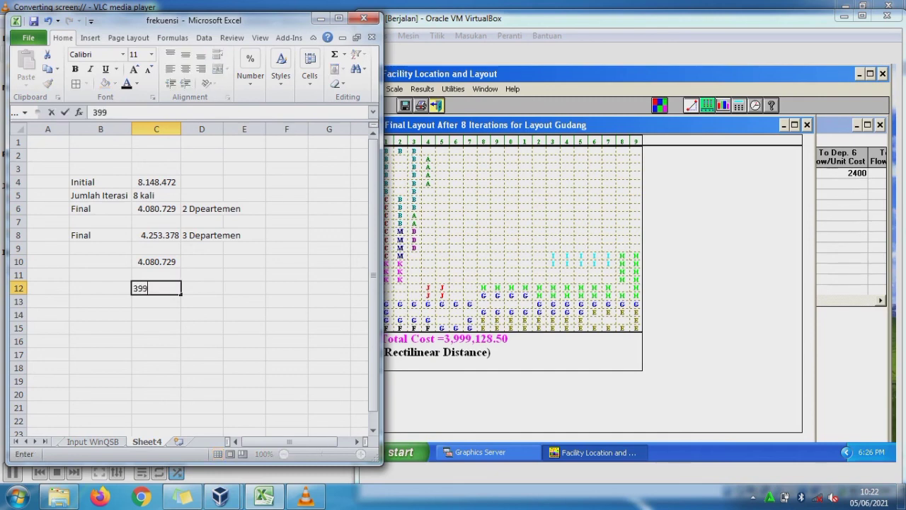
type("9.128")
key("Up")
Fill B10 and B12 with formulas that repeat the "Final" label from two rows above
key("Up")
key("Left")
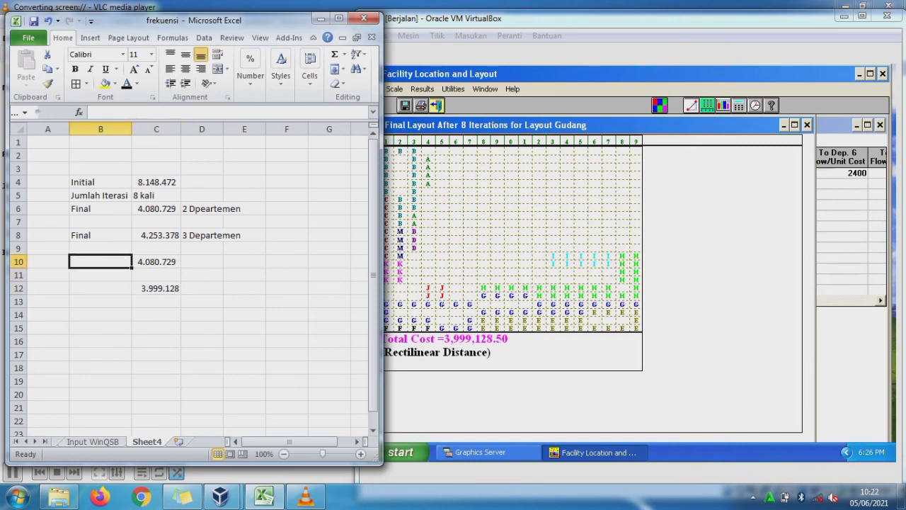
type("=")
key("Up")
key("Up")
key("Return")
key("Down")
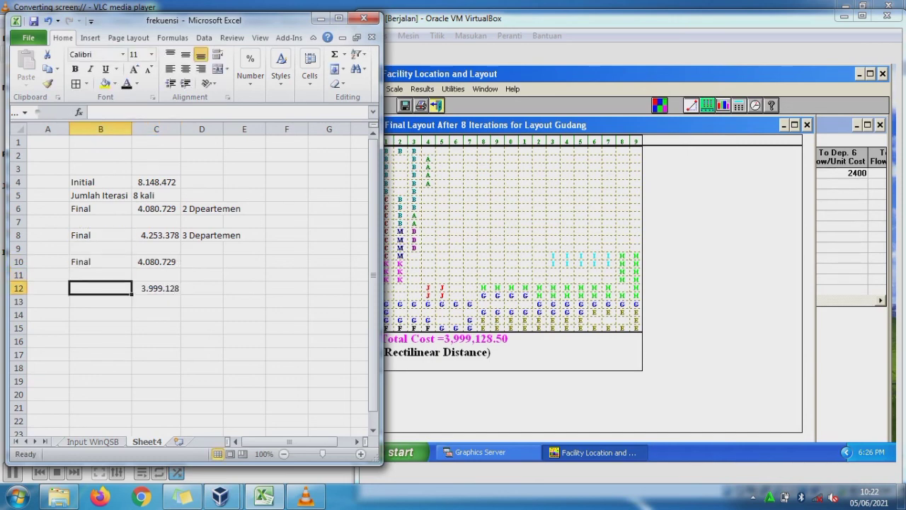
type("=")
key("Up")
key("Up")
key("Return")
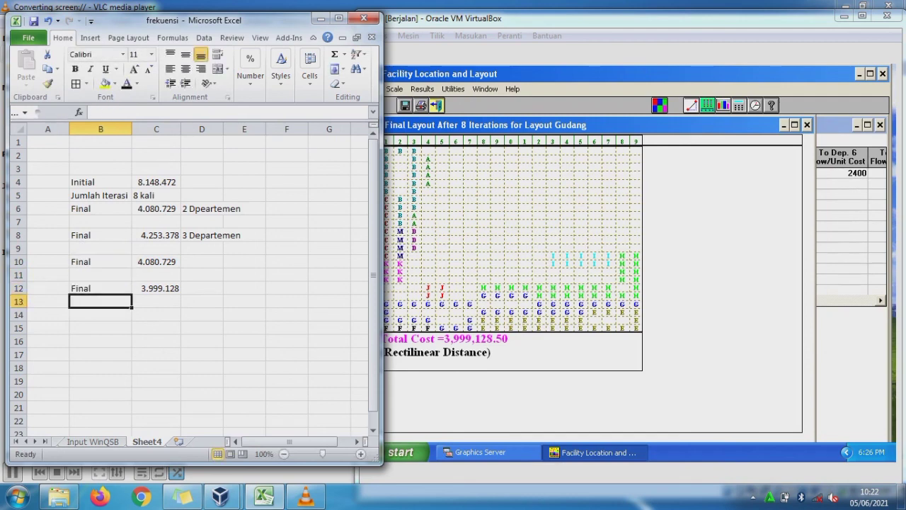
In WinQSB, close the final layout and reopen the functional layout solution options
left_click(807, 126)
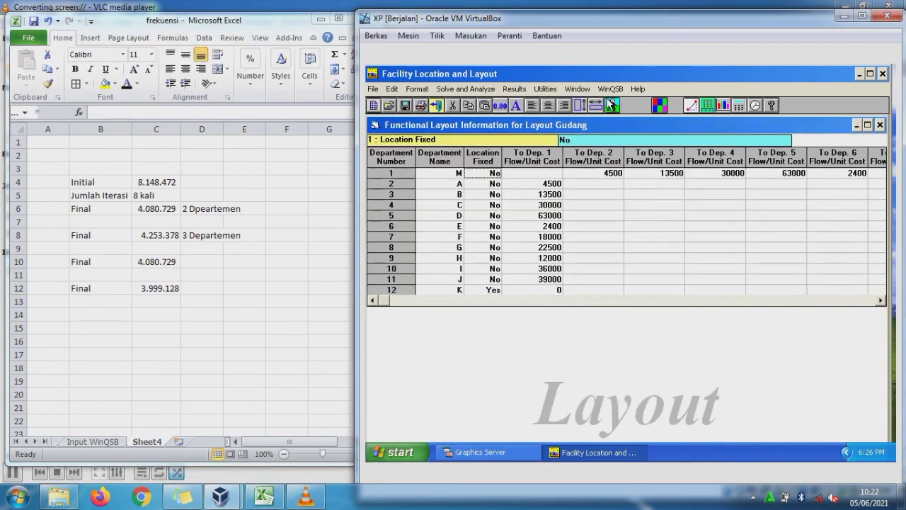
left_click(610, 104)
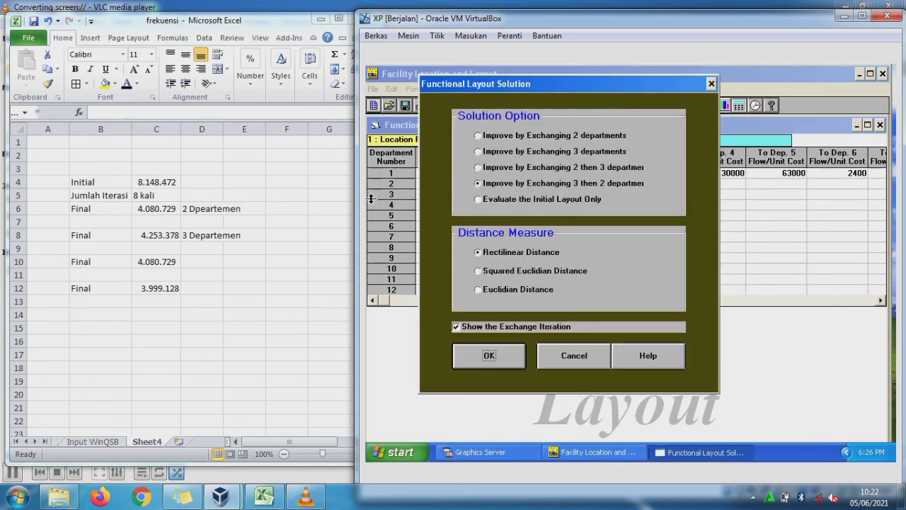
In Excel, label the last two final costs with "2 then 3 departemen" in D10 and "3 then 2 departemen" in D12
left_click(100, 301)
left_click(202, 261)
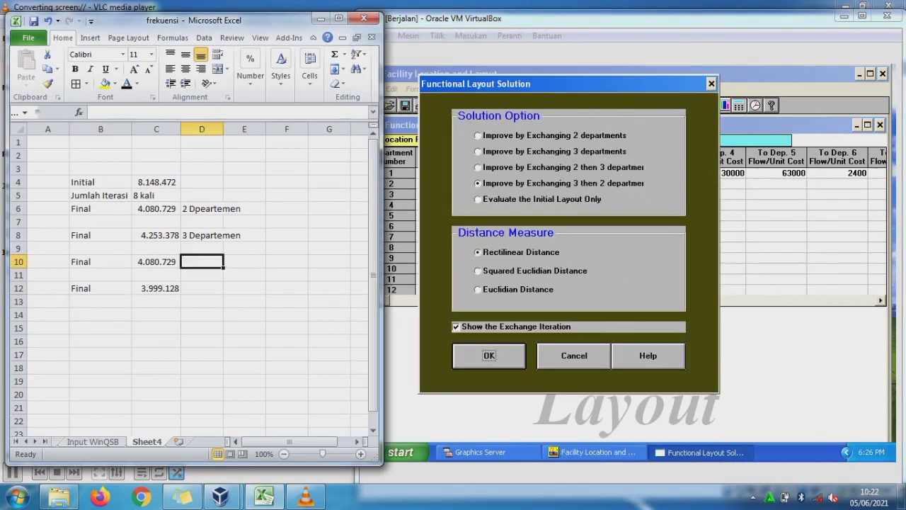
type("2")
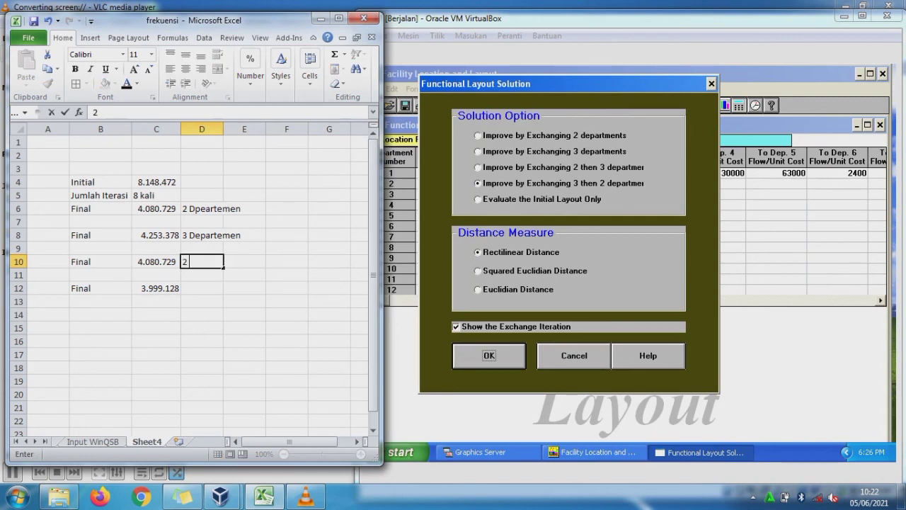
type(" then 3 departemen")
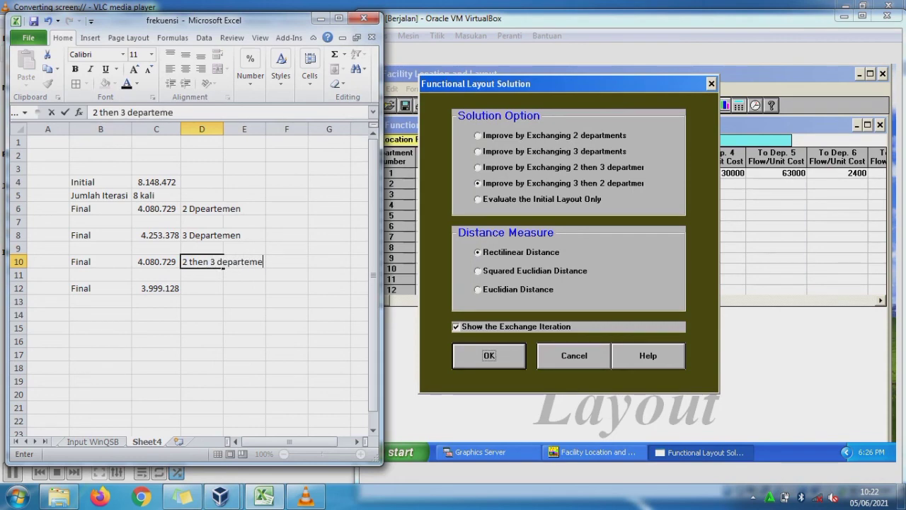
key("Return")
key("Return")
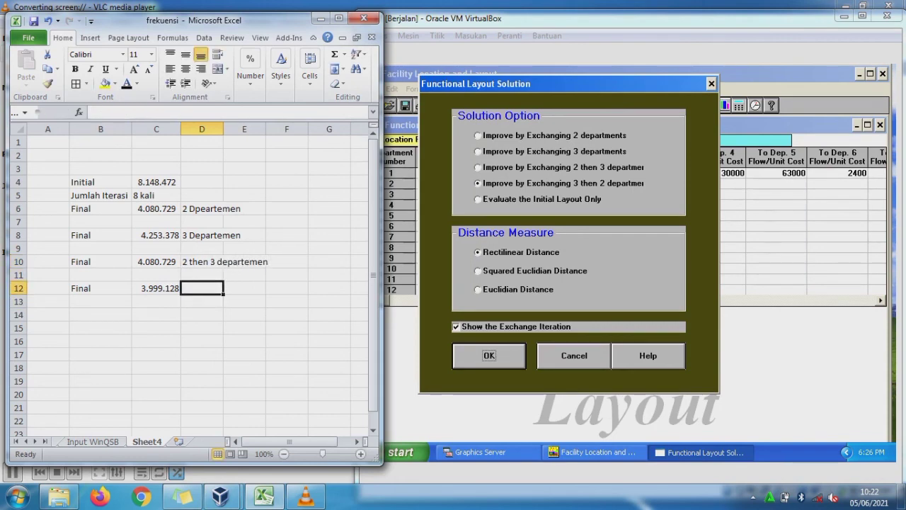
type("3")
type(" th")
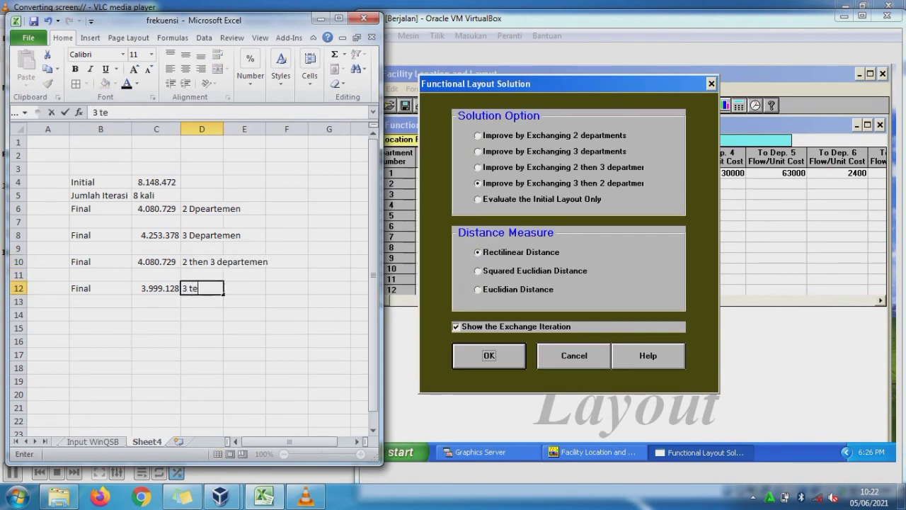
type("en 2 dep")
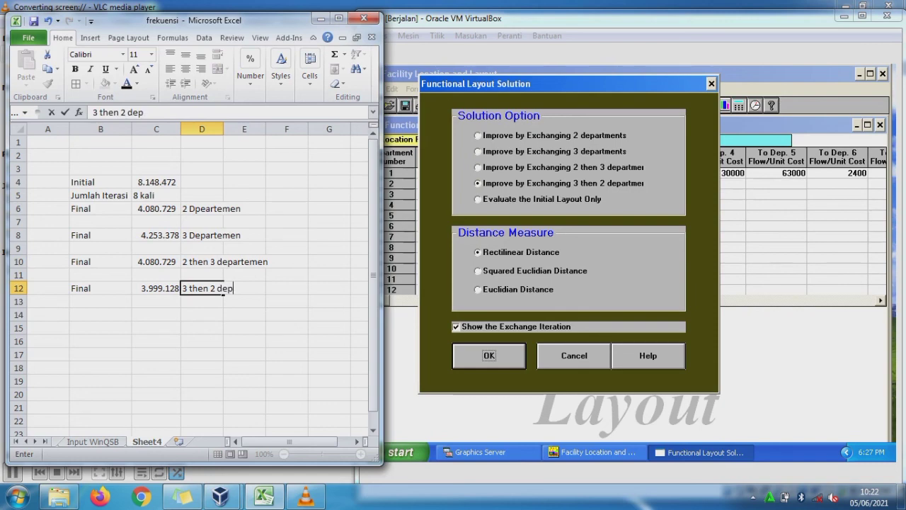
type("artemen")
key("Return")
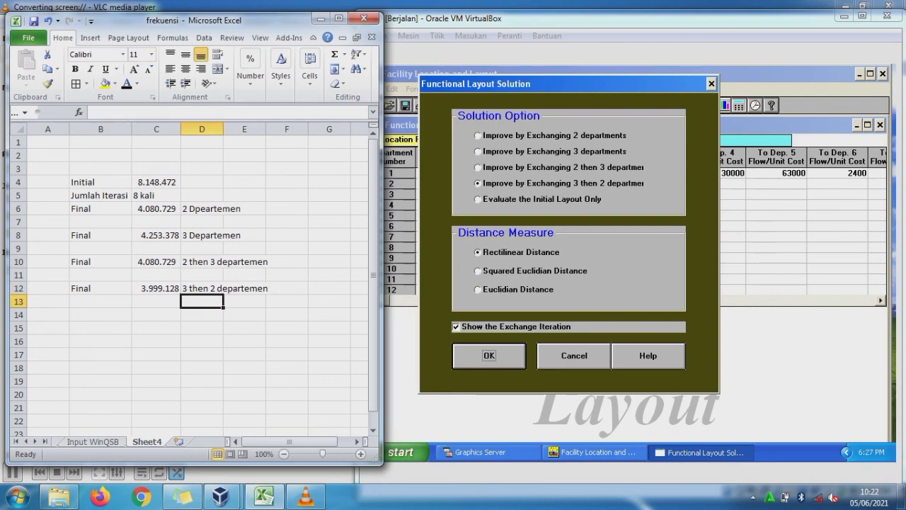
Make the row 12 entries in B12:E12 bold
left_click_drag(79, 288, 266, 289)
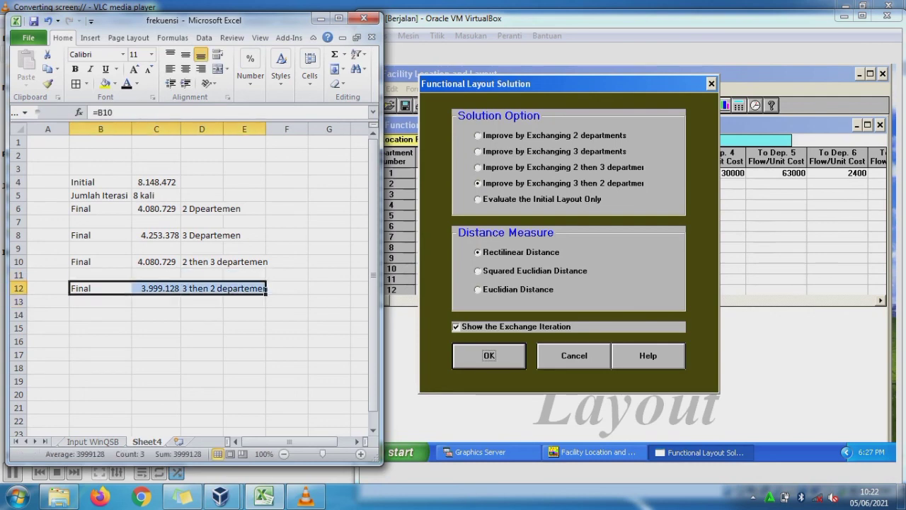
key("ctrl+b")
left_click(245, 314)
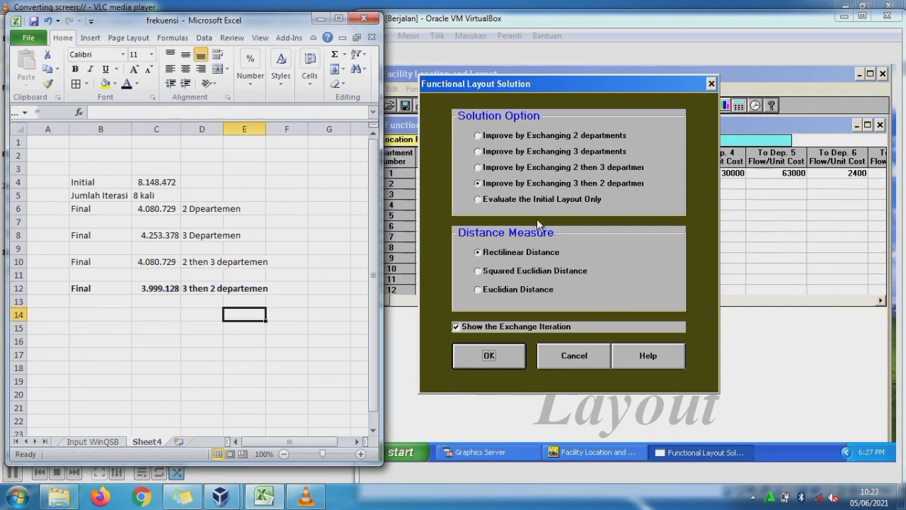
In WinQSB, solve again by exchanging 3 then 2 departments with rectilinear distance and run the iterations nonstop to the finish
left_click(503, 351)
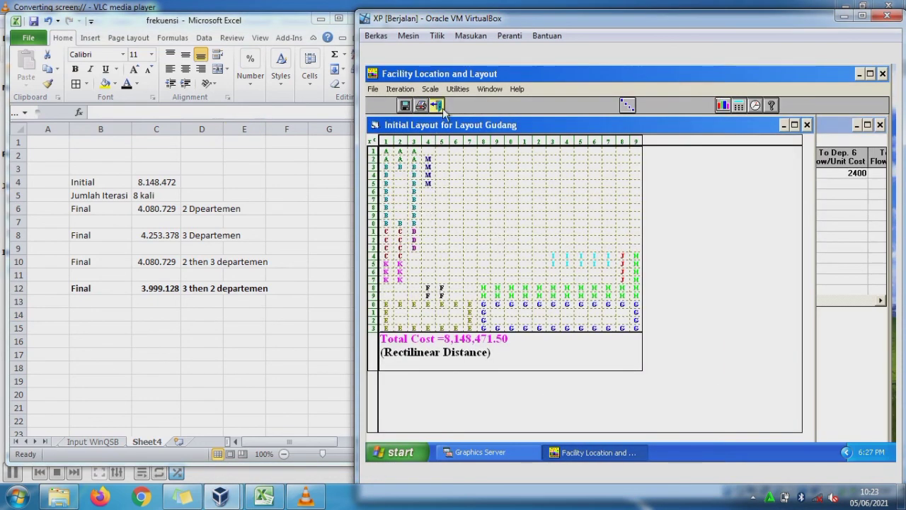
left_click(401, 90)
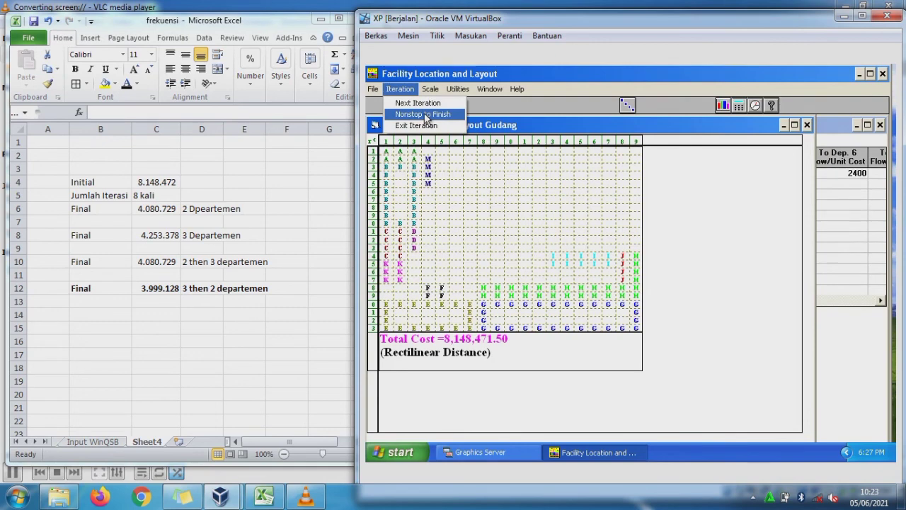
left_click(426, 114)
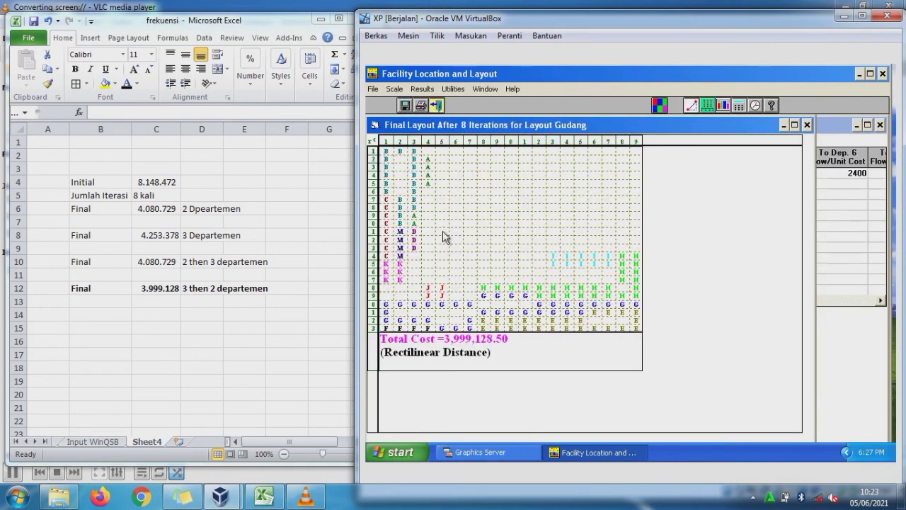